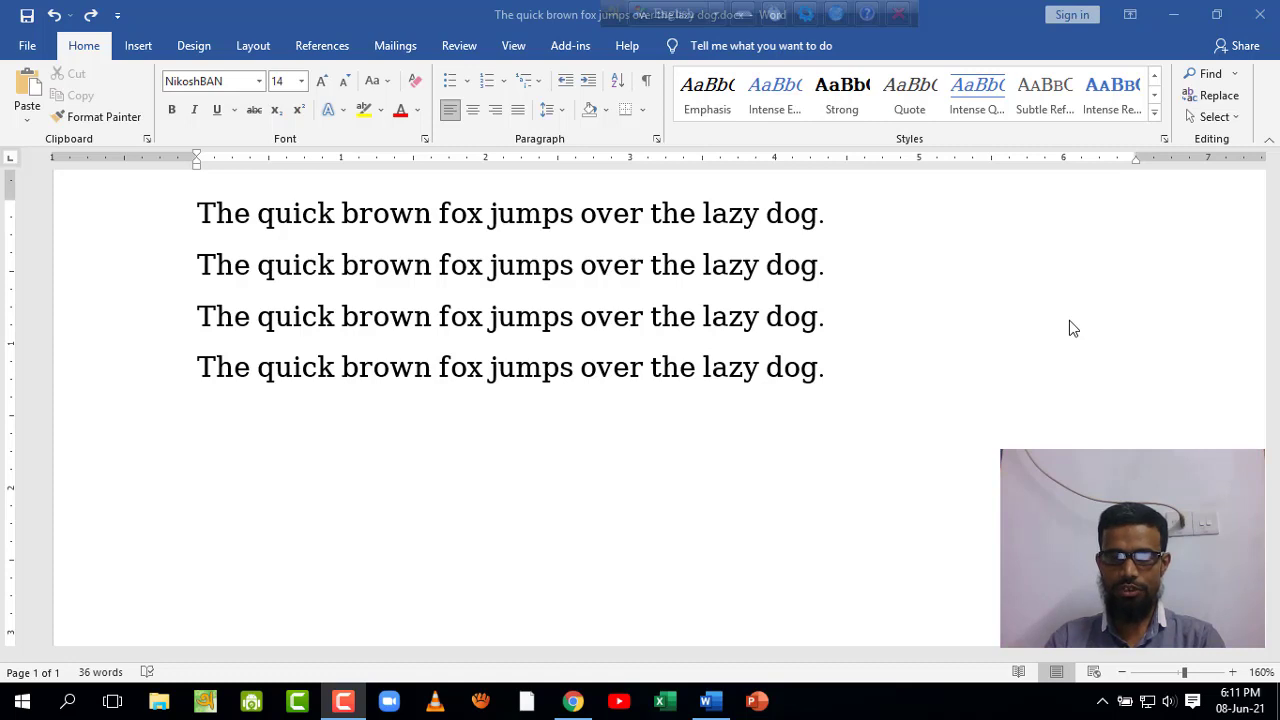
Take a Print Screen capture of parts of the Word window, then dismiss it
{"action": "scroll", "coordinate": [1069, 320], "scroll_direction": "up", "scroll_amount": 1}
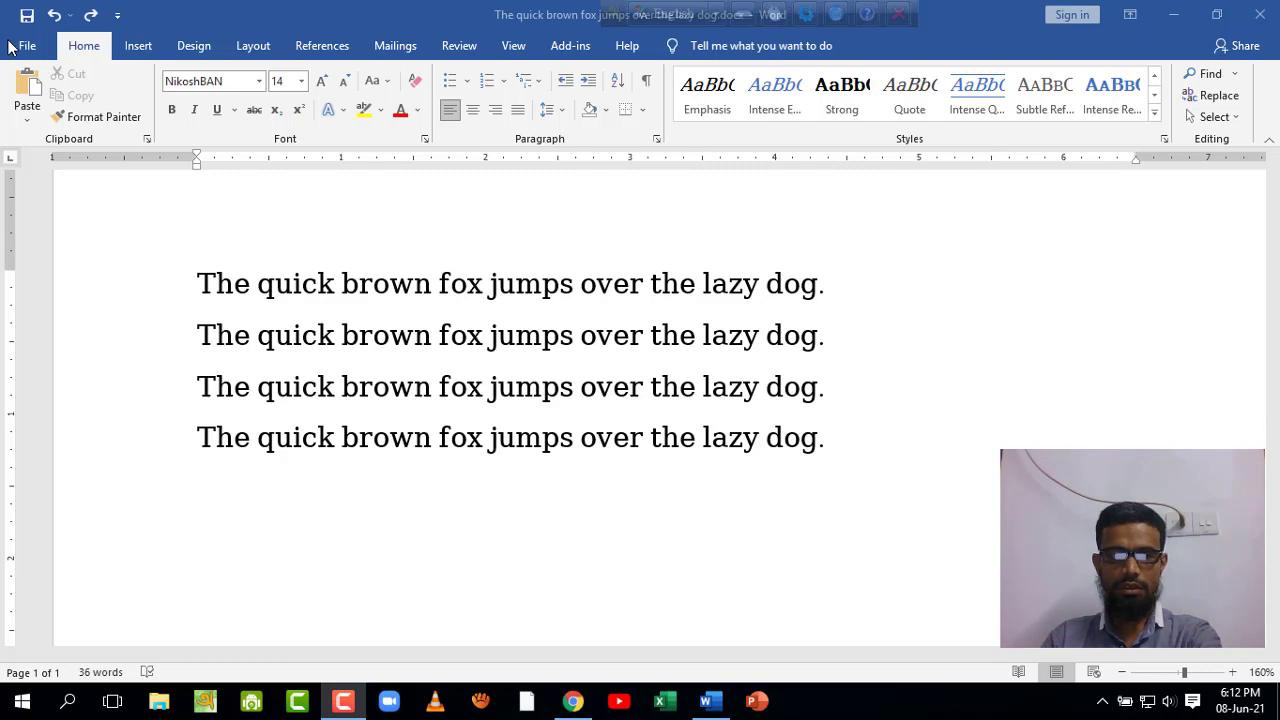
{"action": "left_click", "coordinate": [2, 25]}
{"action": "key", "text": "Escape"}
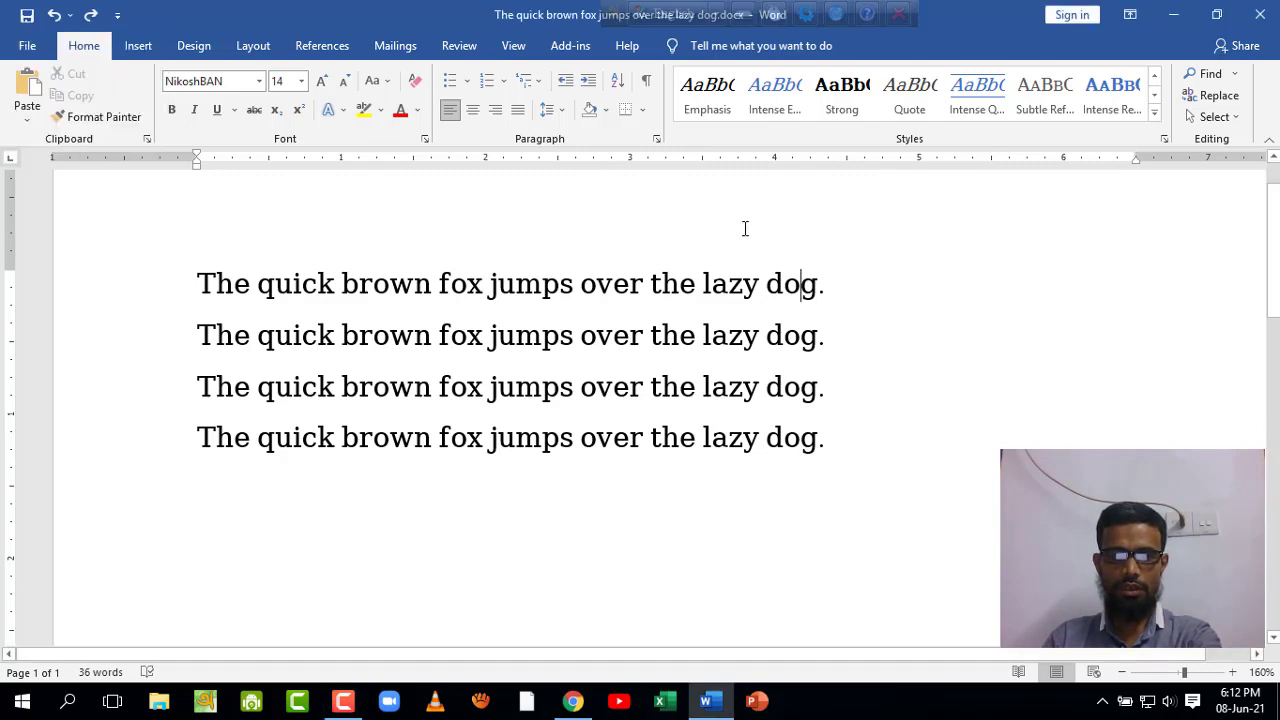
{"action": "key", "text": "Print"}
{"action": "mouse_move", "coordinate": [3, 3]}
{"action": "left_mouse_down"}
{"action": "mouse_move", "coordinate": [718, 187]}
{"action": "mouse_move", "coordinate": [676, 180]}
{"action": "left_mouse_up"}
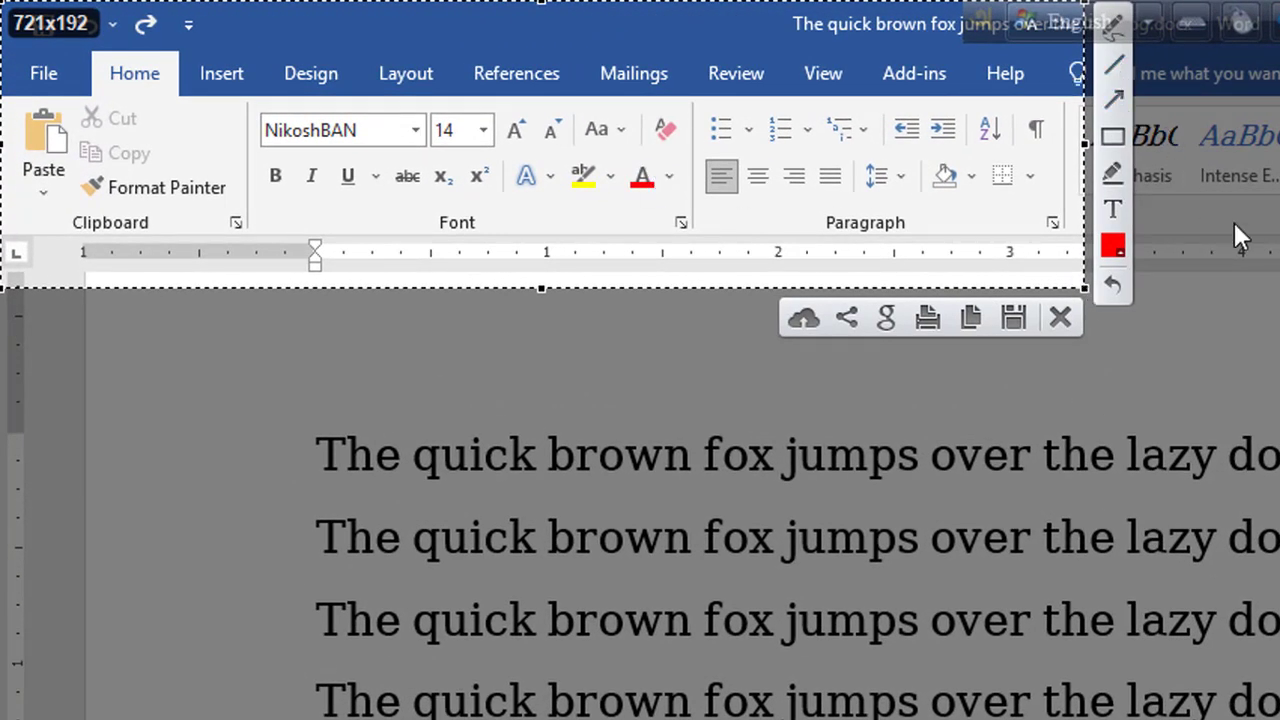
{"action": "left_click_drag", "start_coordinate": [1200, 108], "coordinate": [280, 75]}
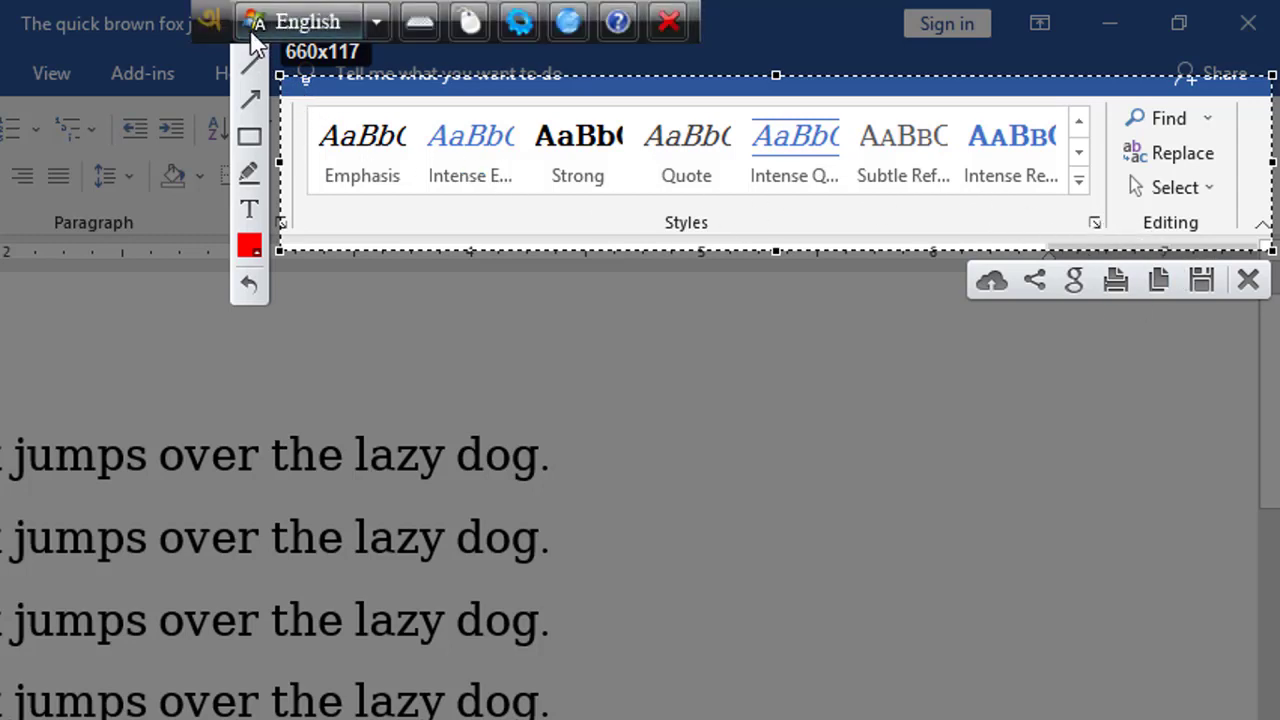
{"action": "left_click_drag", "start_coordinate": [207, 27], "coordinate": [328, 25]}
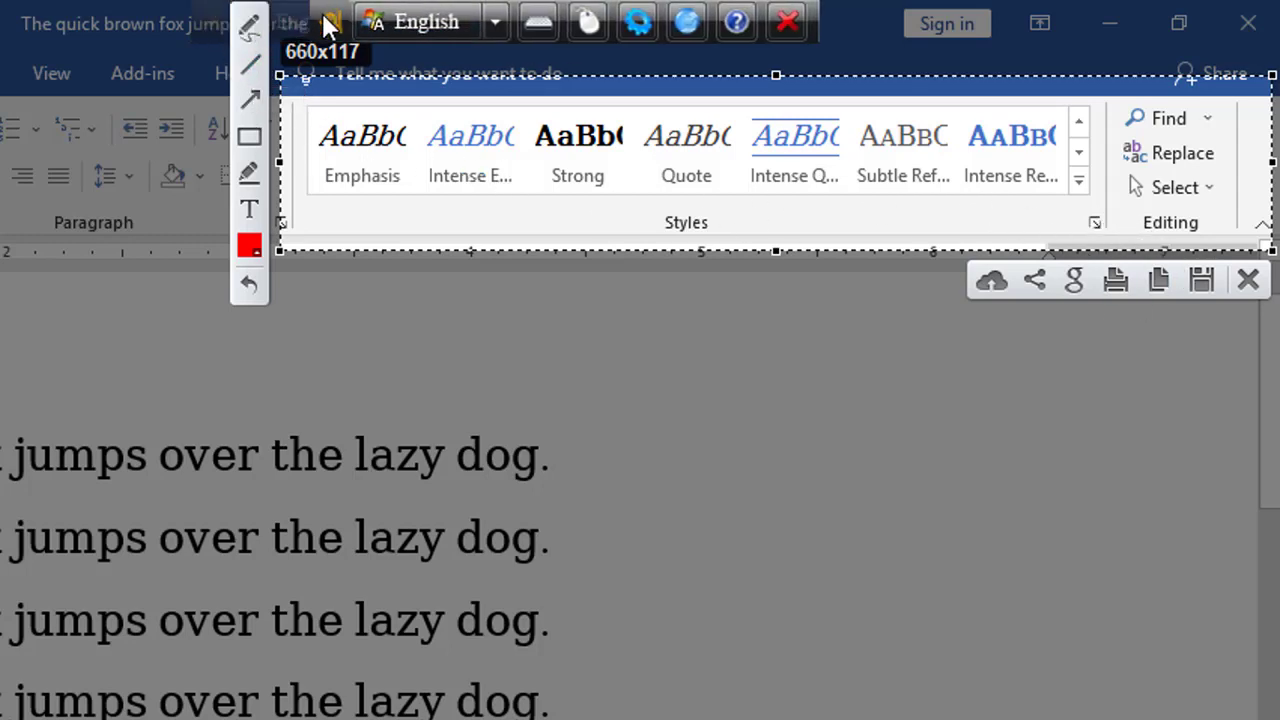
{"action": "mouse_move", "coordinate": [690, 203]}
{"action": "left_mouse_down"}
{"action": "mouse_move", "coordinate": [651, 234]}
{"action": "mouse_move", "coordinate": [685, 198]}
{"action": "left_mouse_up"}
{"action": "mouse_move", "coordinate": [1165, 212]}
{"action": "left_mouse_down"}
{"action": "mouse_move", "coordinate": [1198, 240]}
{"action": "mouse_move", "coordinate": [1088, 203]}
{"action": "left_mouse_up"}
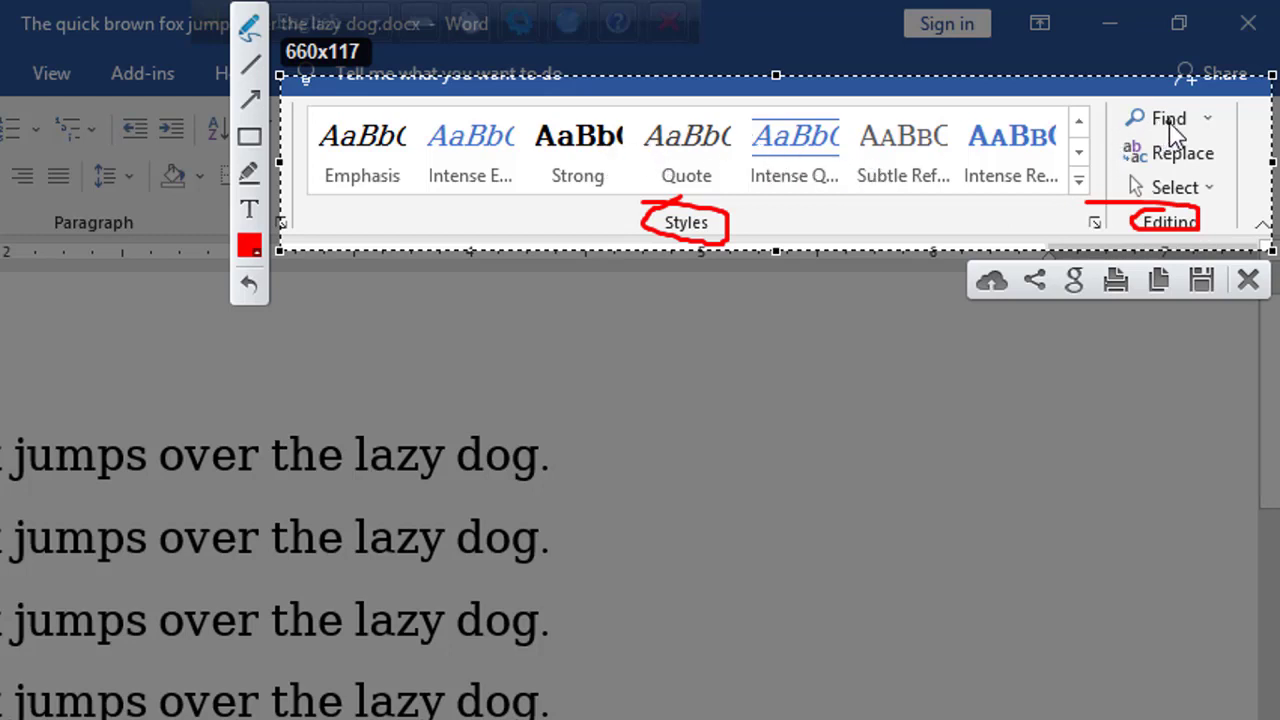
{"action": "mouse_move", "coordinate": [1122, 112]}
{"action": "left_mouse_down"}
{"action": "mouse_move", "coordinate": [1133, 200]}
{"action": "mouse_move", "coordinate": [1226, 178]}
{"action": "mouse_move", "coordinate": [1100, 106]}
{"action": "left_mouse_up"}
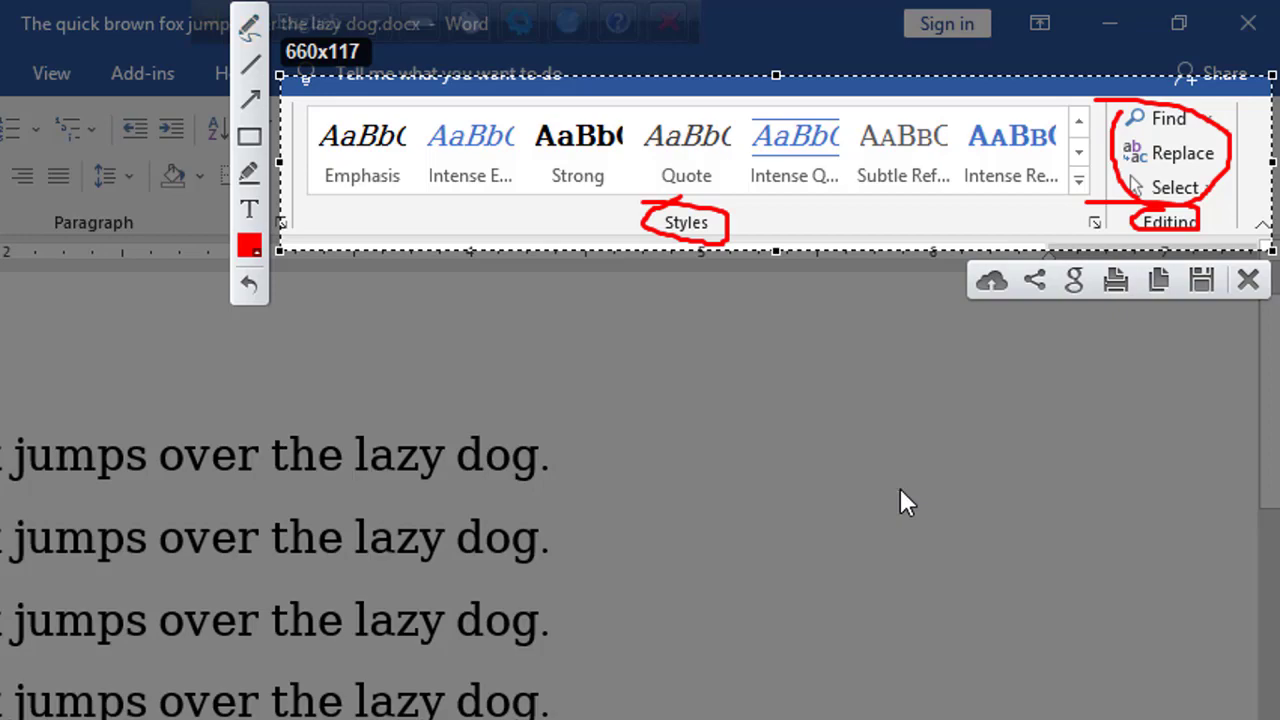
{"action": "key", "text": "Escape"}
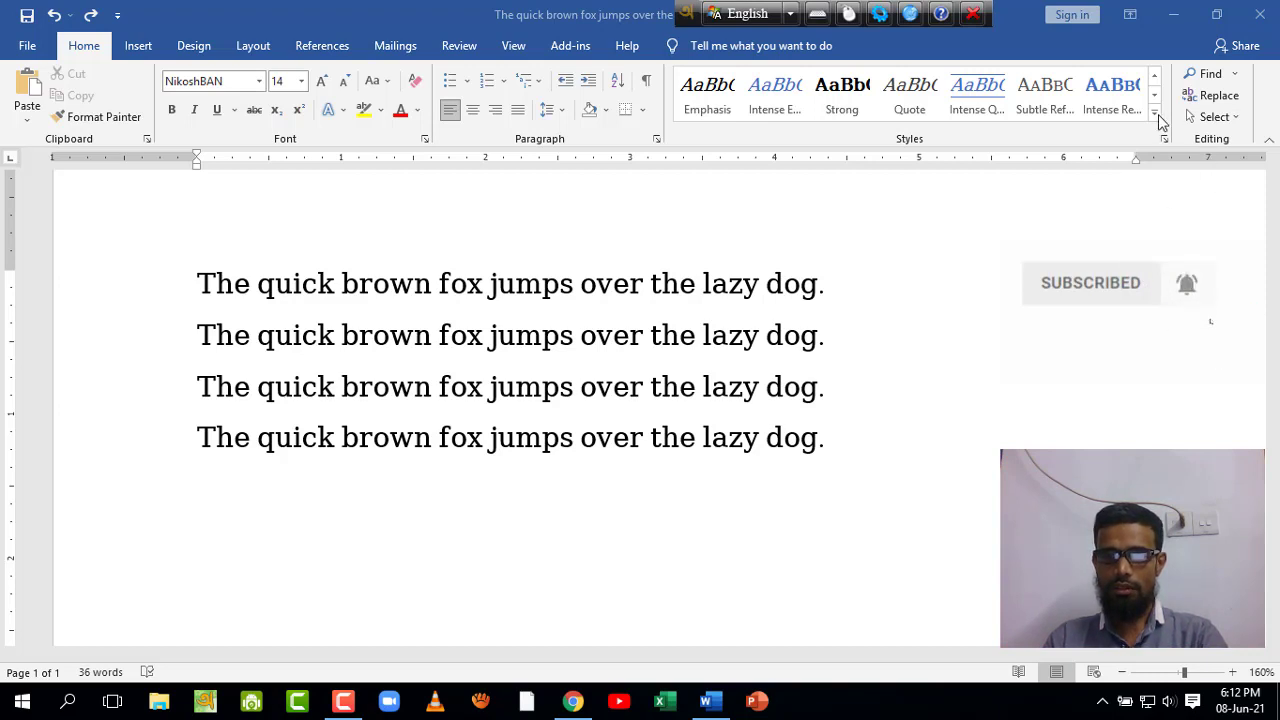
Select the first fox sentence and preview gallery styles on it without applying one
{"action": "left_click_drag", "start_coordinate": [490, 285], "coordinate": [606, 438]}
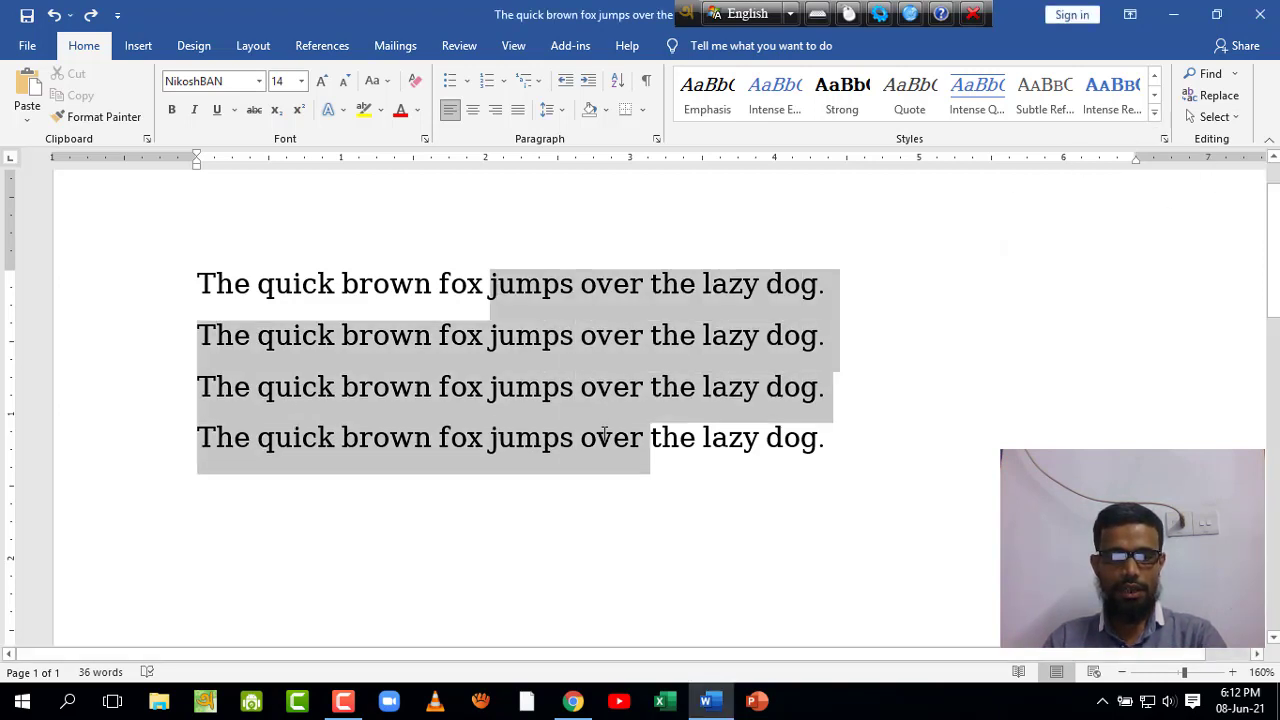
{"action": "left_click", "coordinate": [837, 440]}
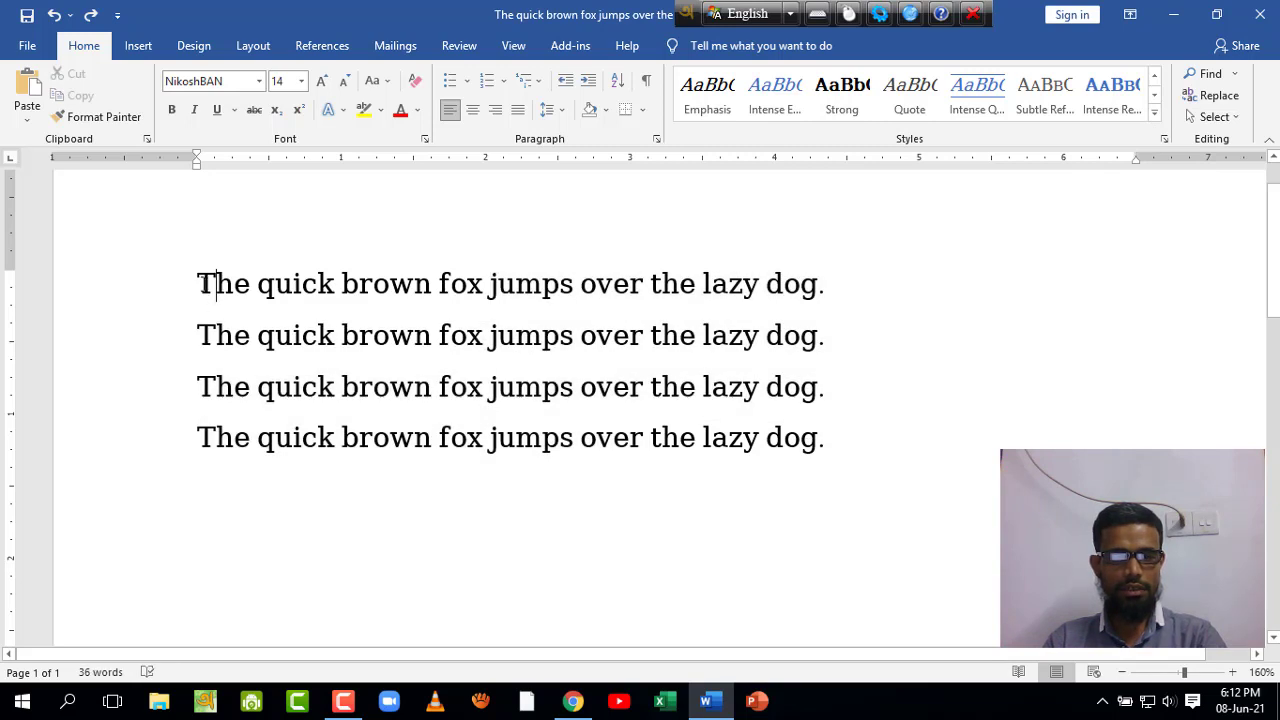
{"action": "left_click", "coordinate": [490, 284]}
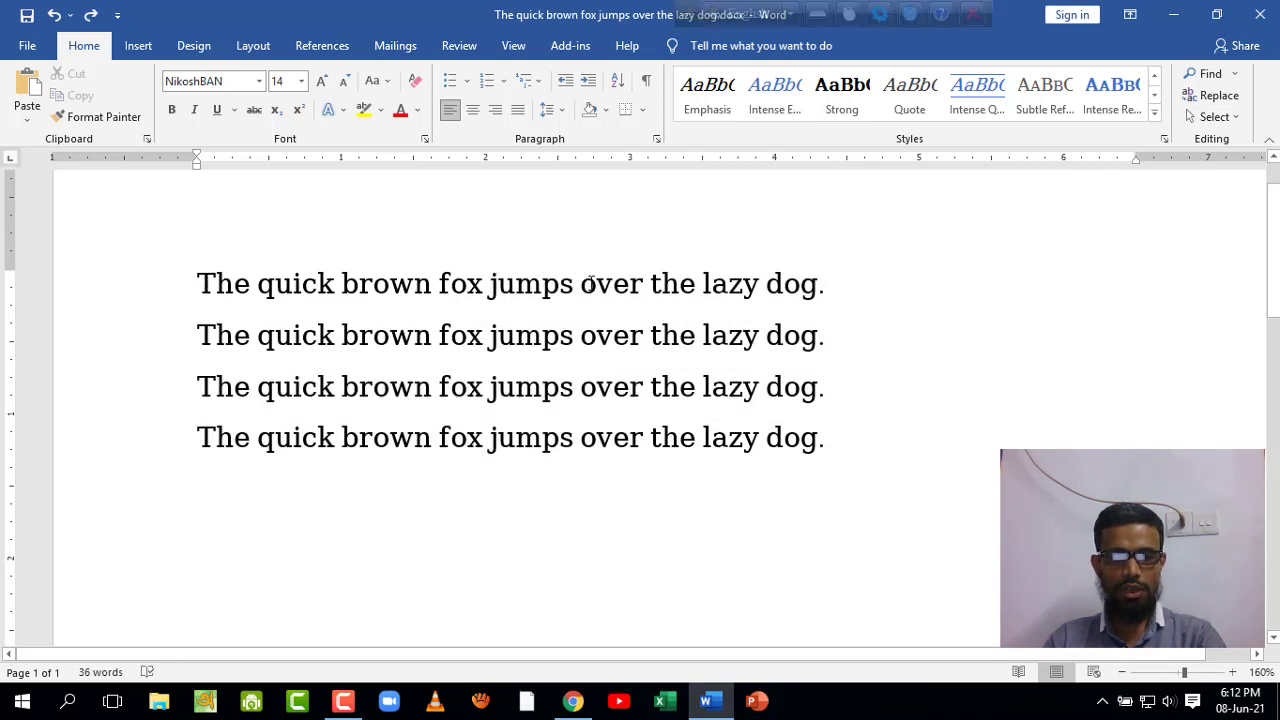
{"action": "left_click", "coordinate": [132, 291]}
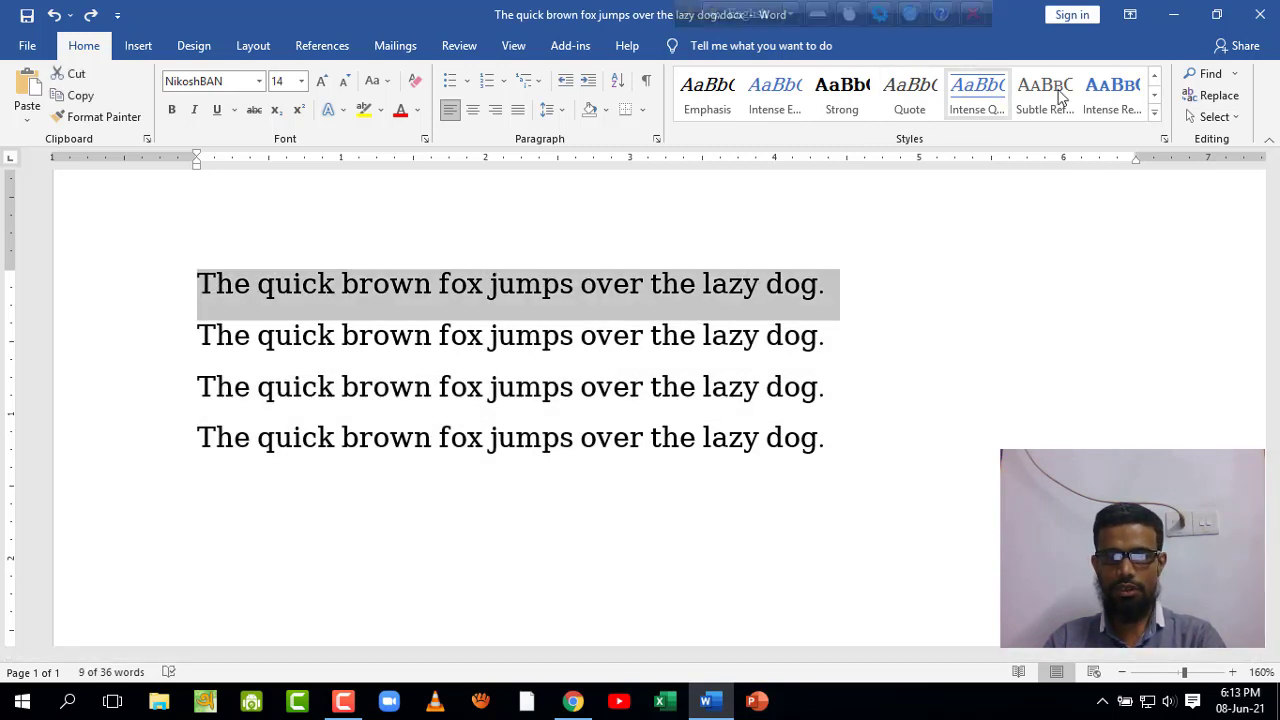
{"action": "left_click", "coordinate": [1154, 114]}
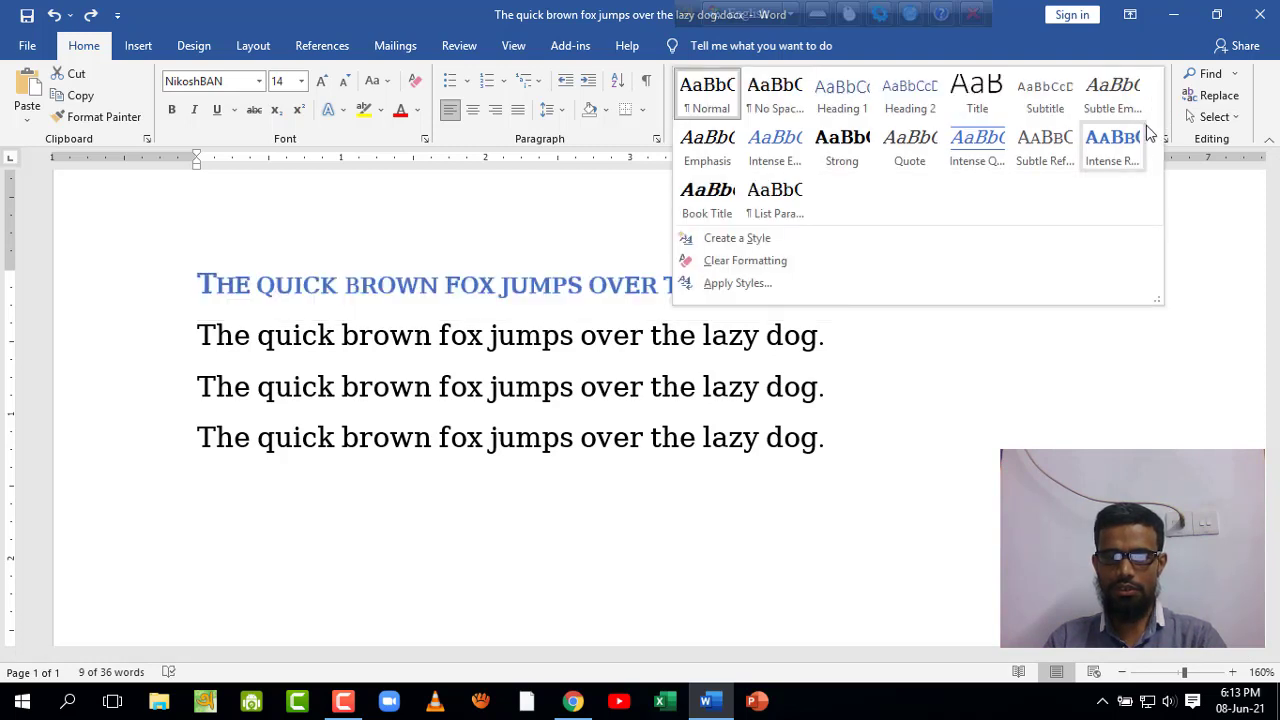
{"action": "key", "text": "Escape"}
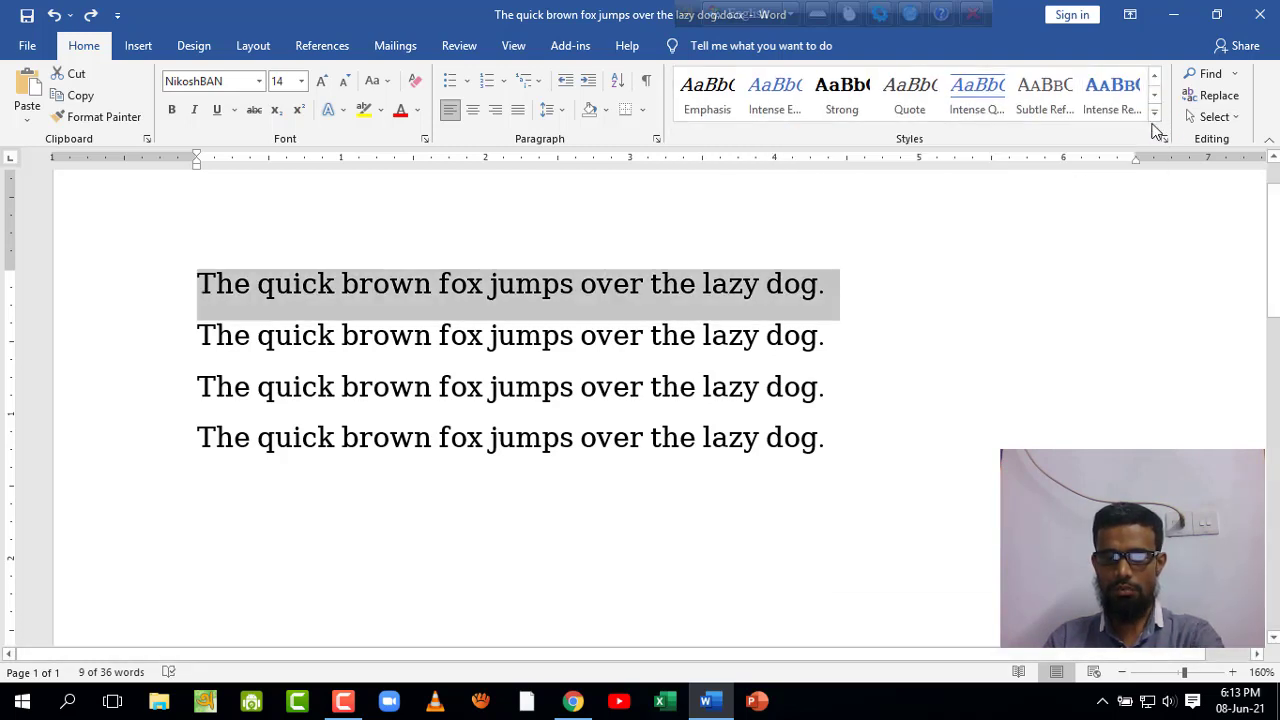
Capture the Styles gallery area and expand the full list of styles
{"action": "key", "text": "Print"}
{"action": "mouse_move", "coordinate": [1131, 100]}
{"action": "left_mouse_down"}
{"action": "mouse_move", "coordinate": [1170, 129]}
{"action": "mouse_move", "coordinate": [1155, 117]}
{"action": "left_mouse_up"}
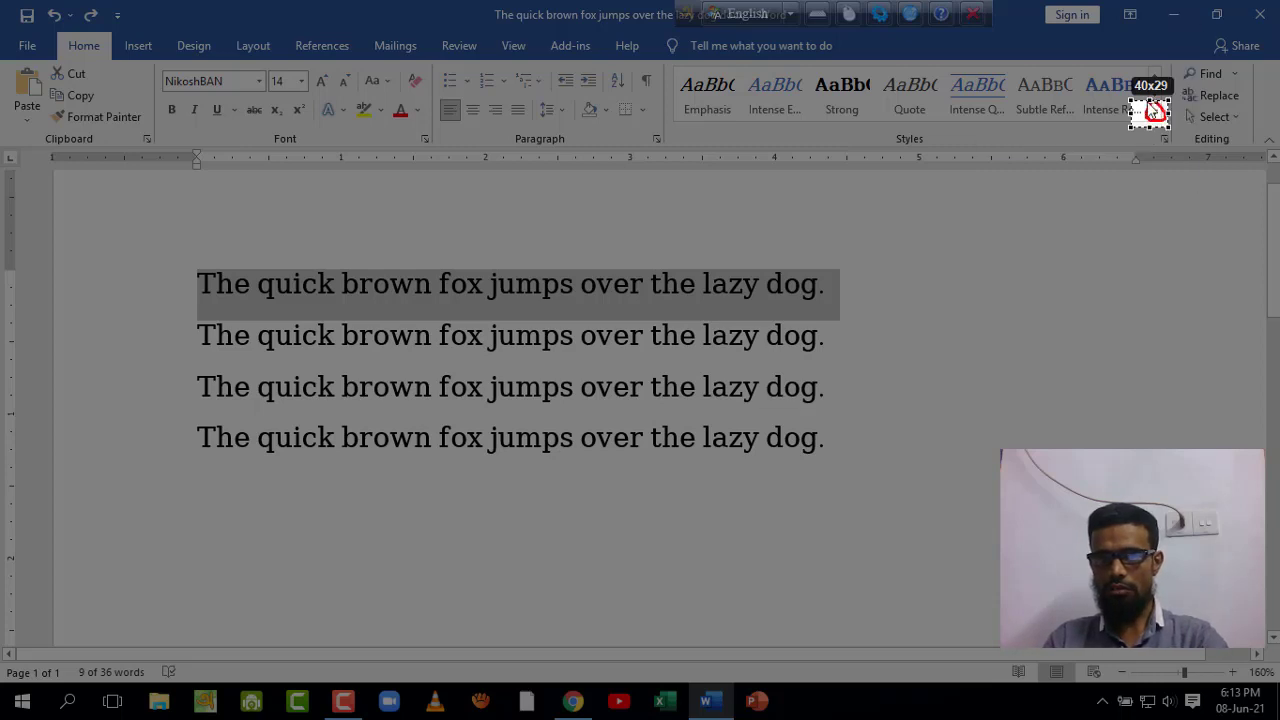
{"action": "key", "text": "ctrl+c"}
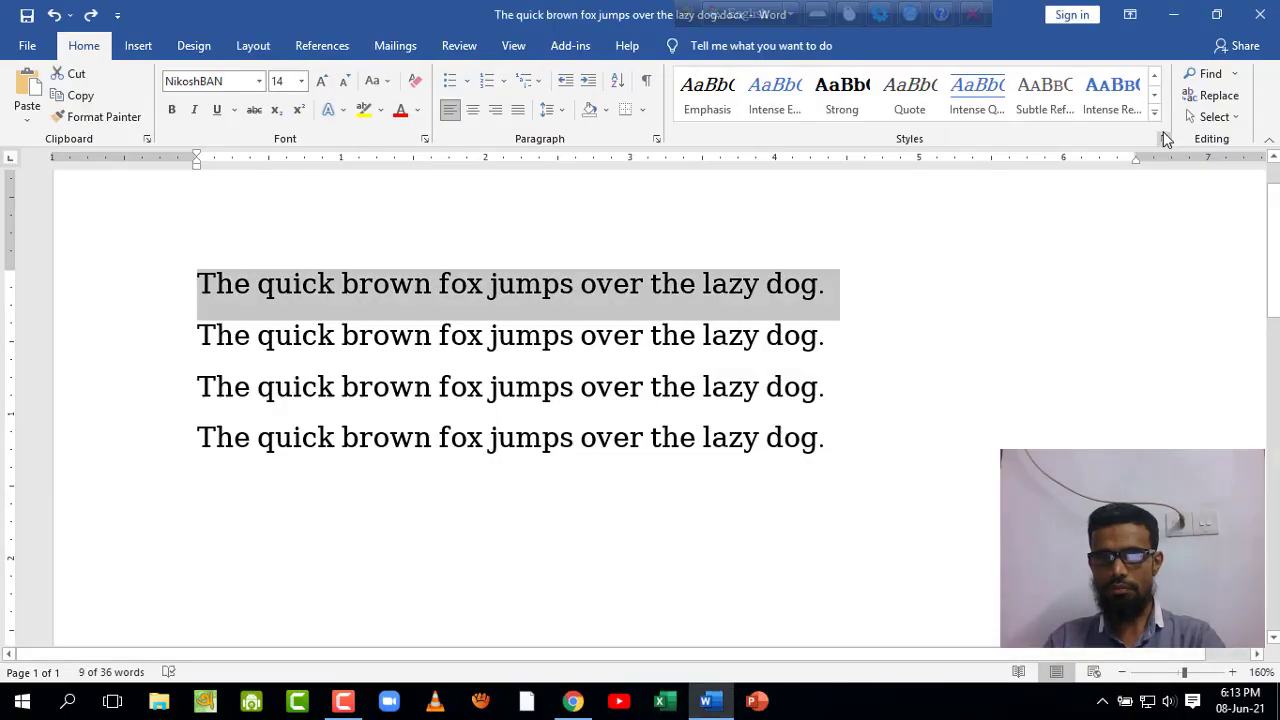
{"action": "left_click", "coordinate": [1157, 114]}
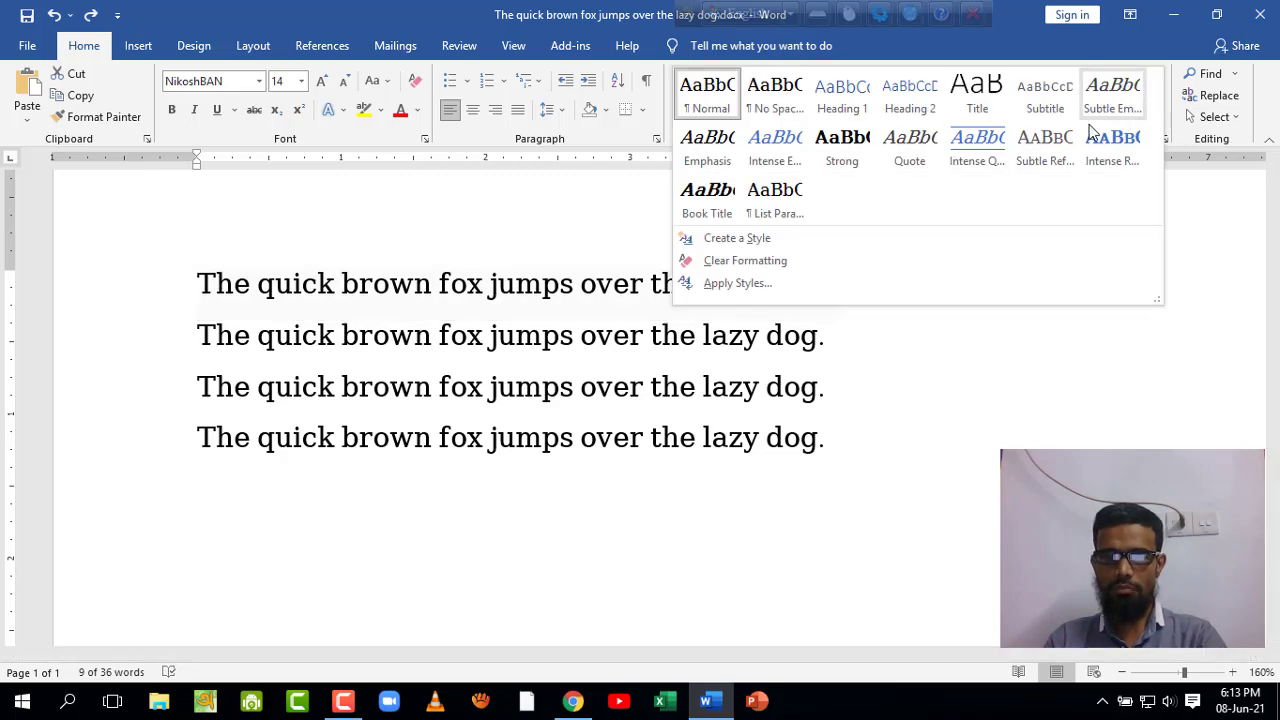
Apply Intense Quote to the first fox sentence and inspect the restyled quote line
{"action": "left_click", "coordinate": [988, 148]}
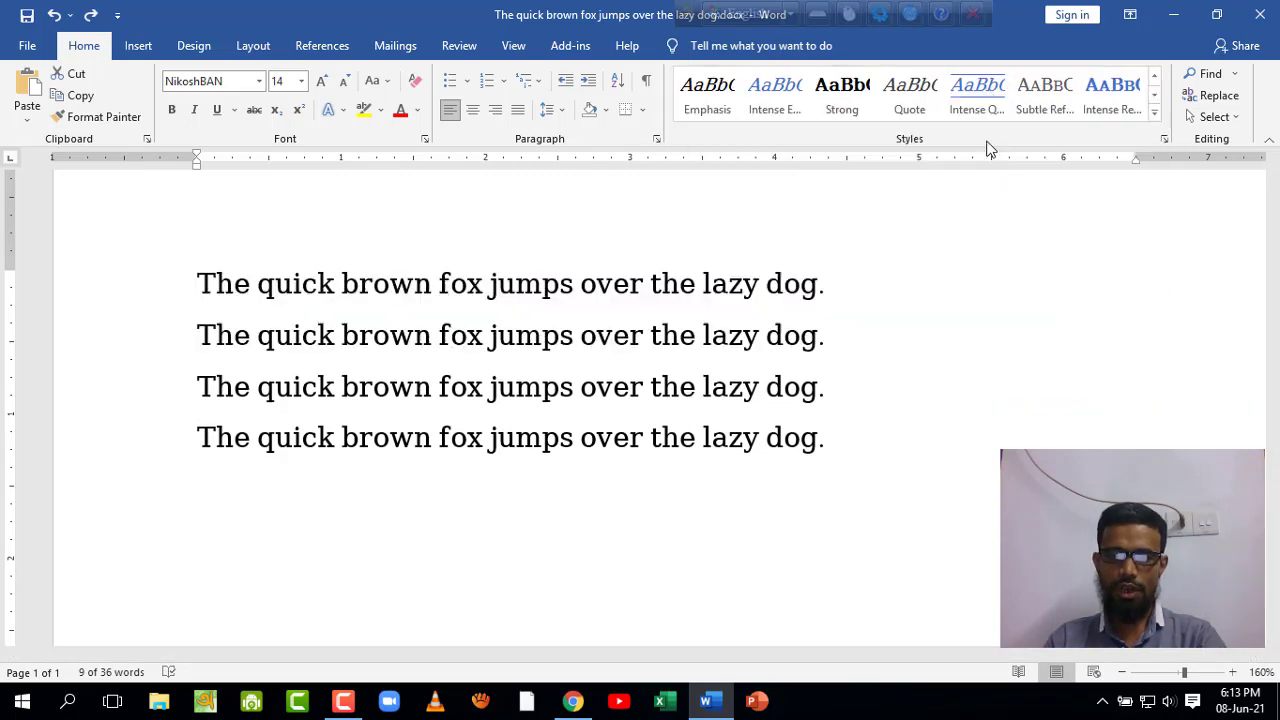
{"action": "left_click", "coordinate": [937, 448]}
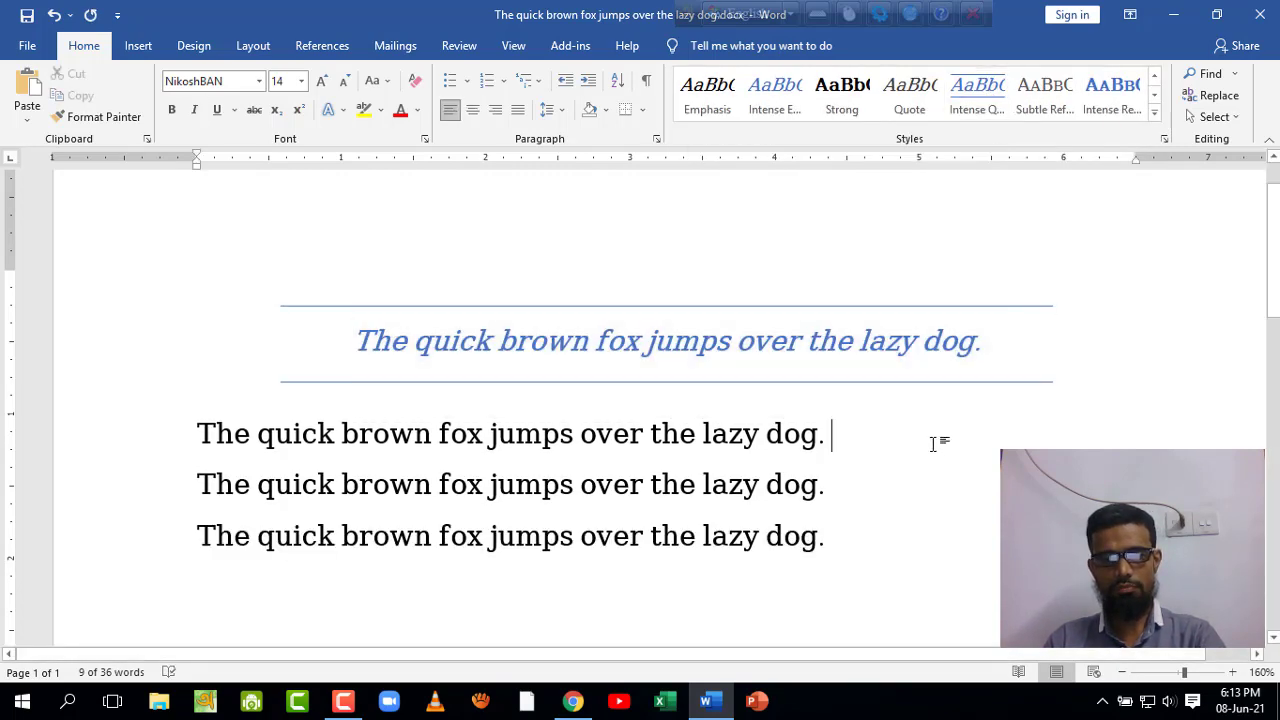
{"action": "scroll", "coordinate": [931, 437], "scroll_direction": "down", "scroll_amount": 1}
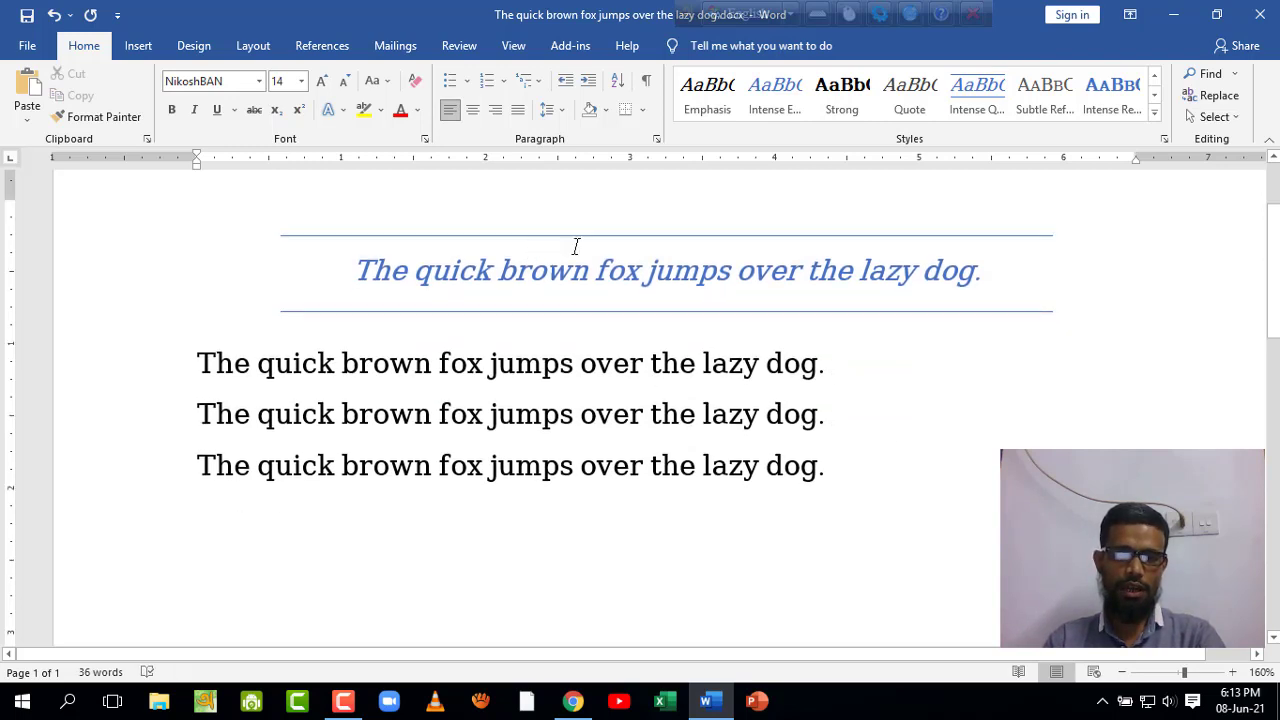
{"action": "left_click", "coordinate": [595, 272]}
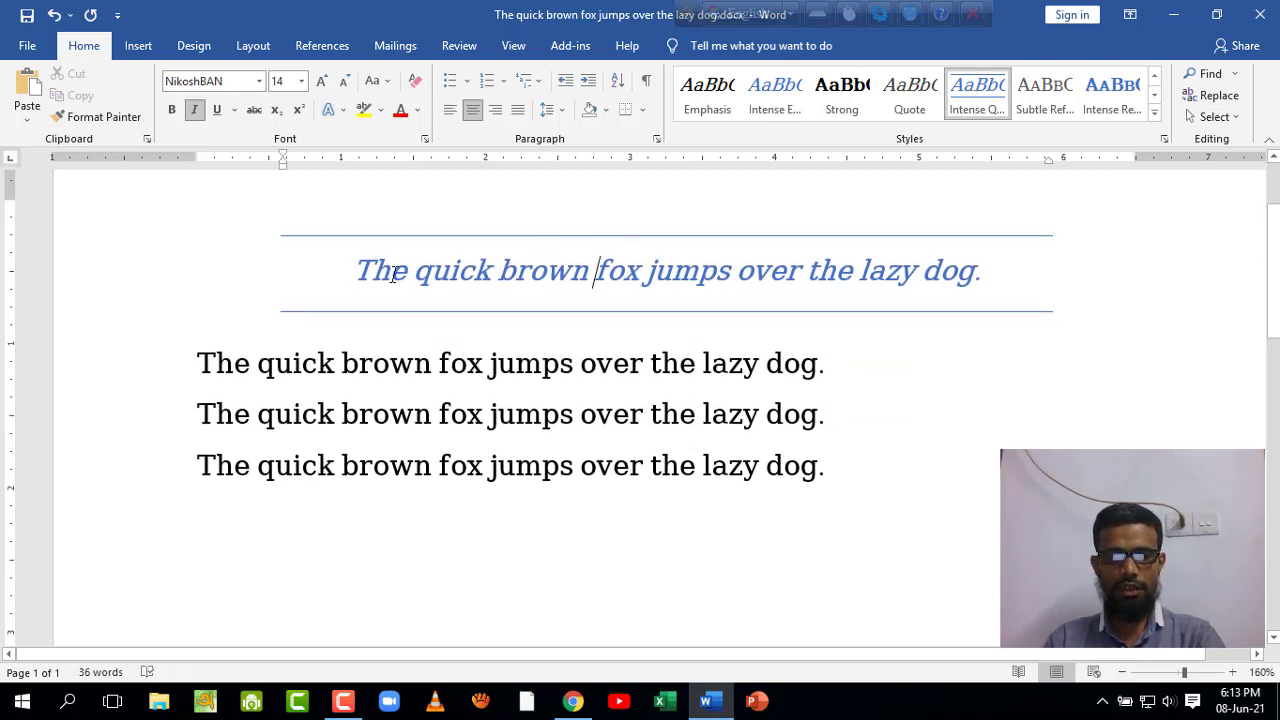
{"action": "left_click_drag", "start_coordinate": [370, 270], "coordinate": [986, 315]}
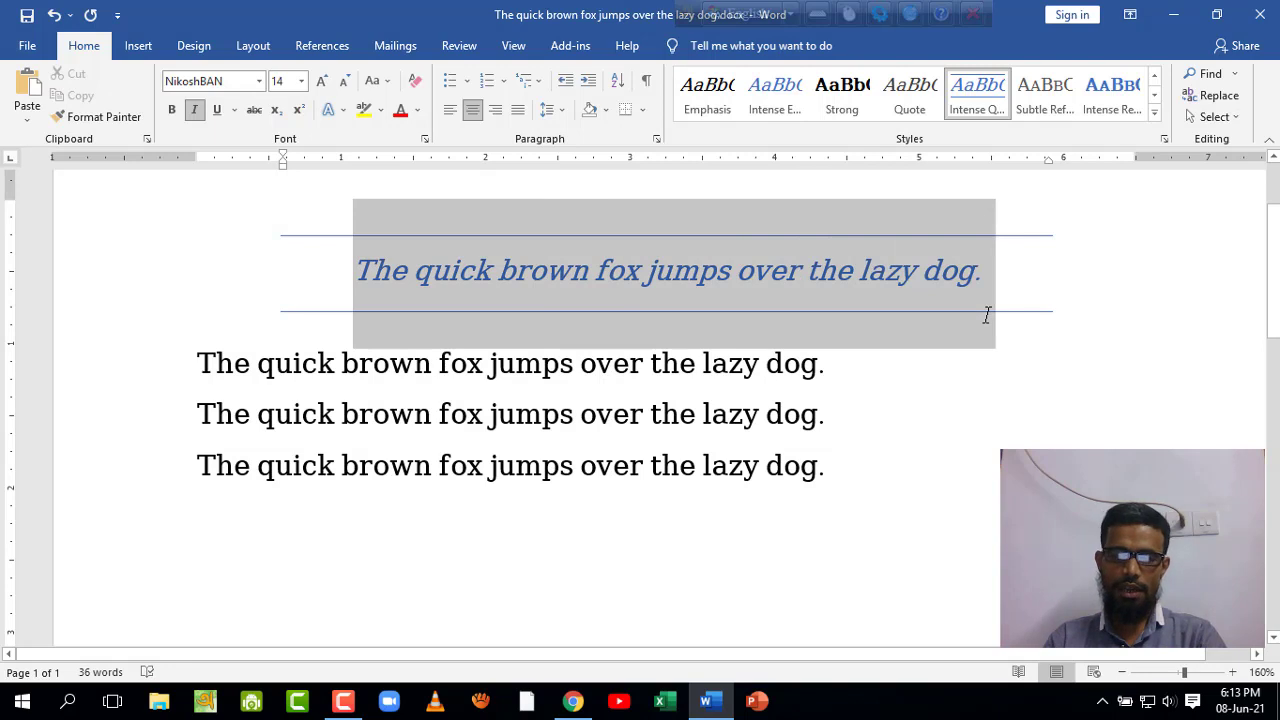
{"action": "left_click", "coordinate": [917, 293]}
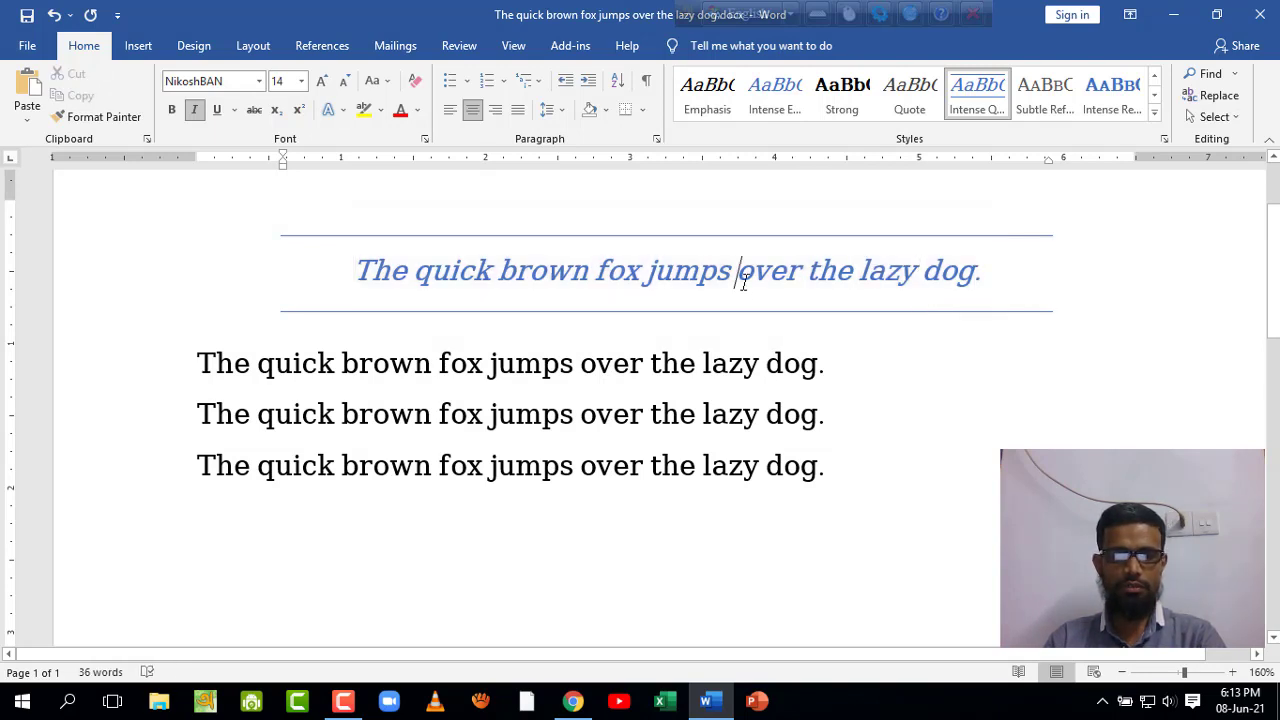
{"action": "left_click", "coordinate": [736, 324]}
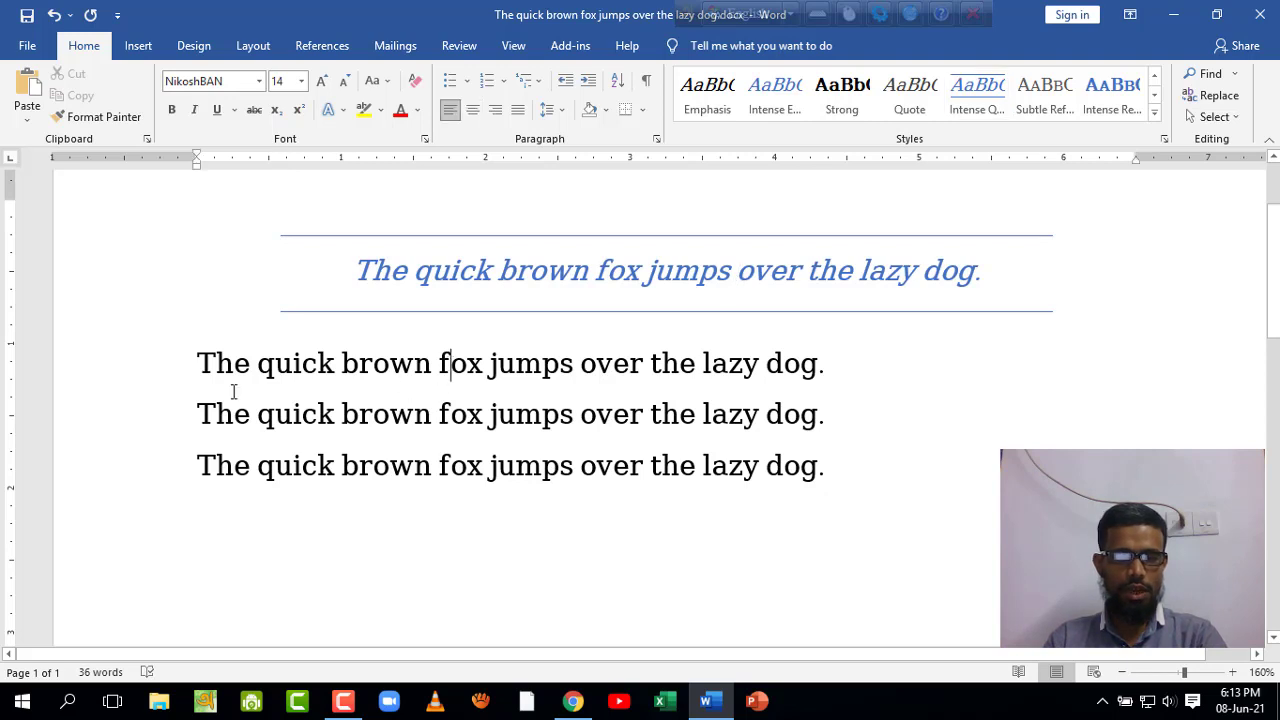
Make the sentence under the quote bold with the Strong style
{"action": "left_click", "coordinate": [97, 378]}
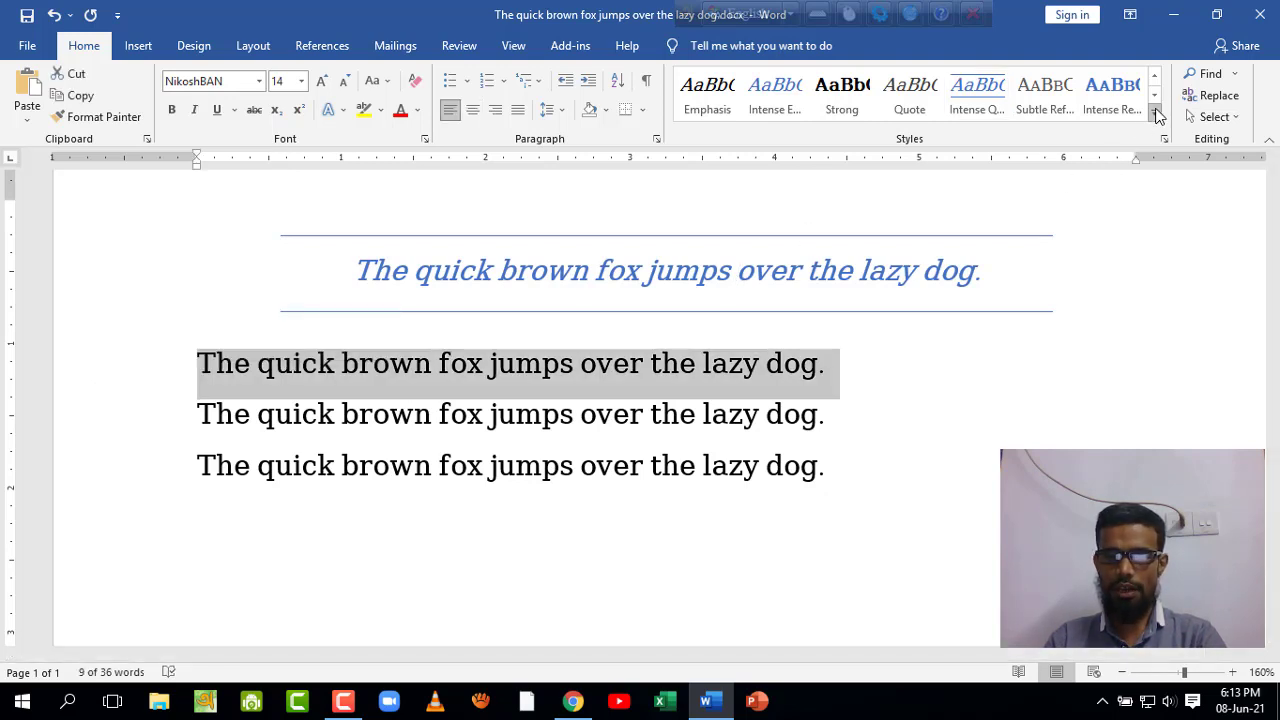
{"action": "left_click", "coordinate": [1154, 112]}
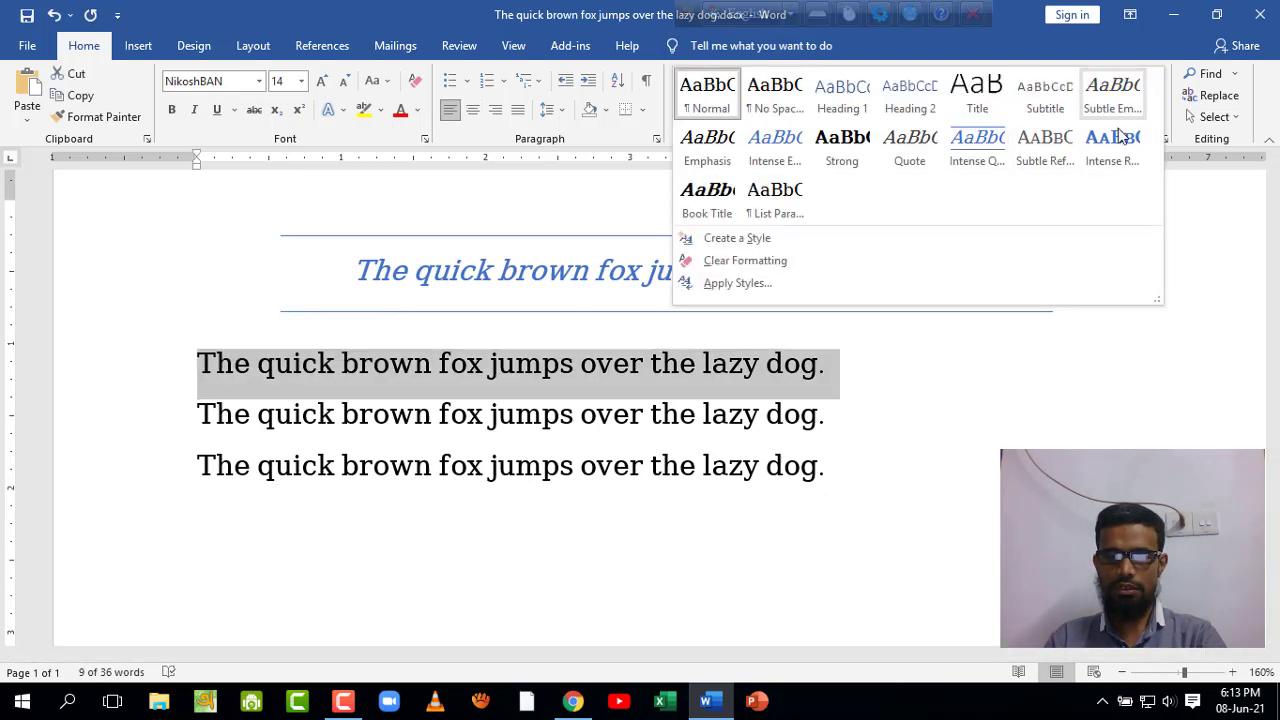
{"action": "left_click", "coordinate": [862, 150]}
{"action": "left_click", "coordinate": [888, 396]}
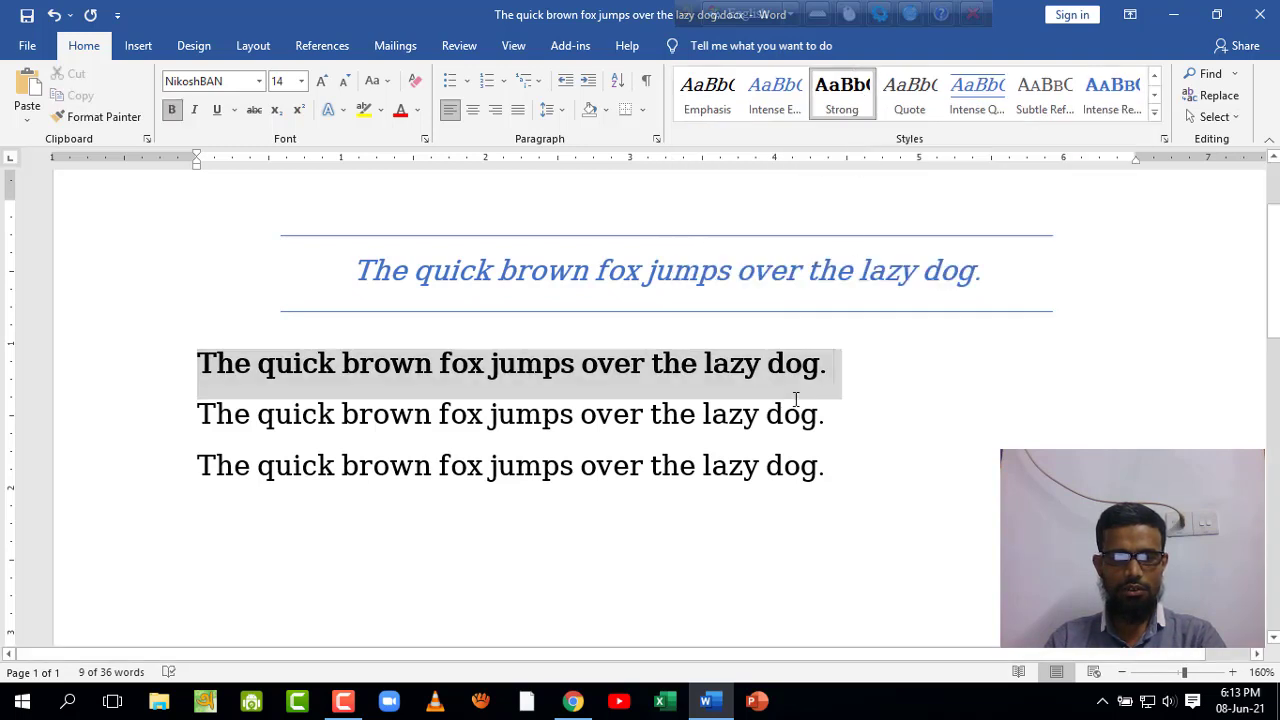
{"action": "left_click", "coordinate": [138, 370]}
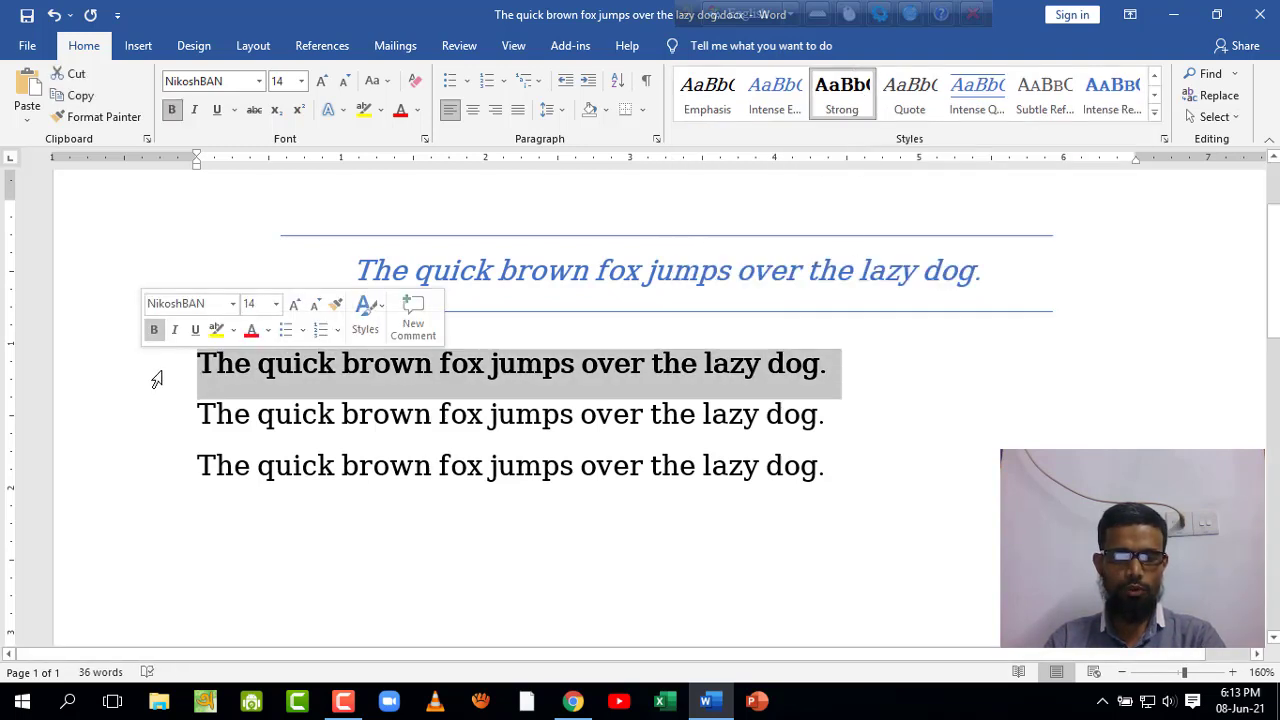
{"action": "left_click", "coordinate": [972, 437]}
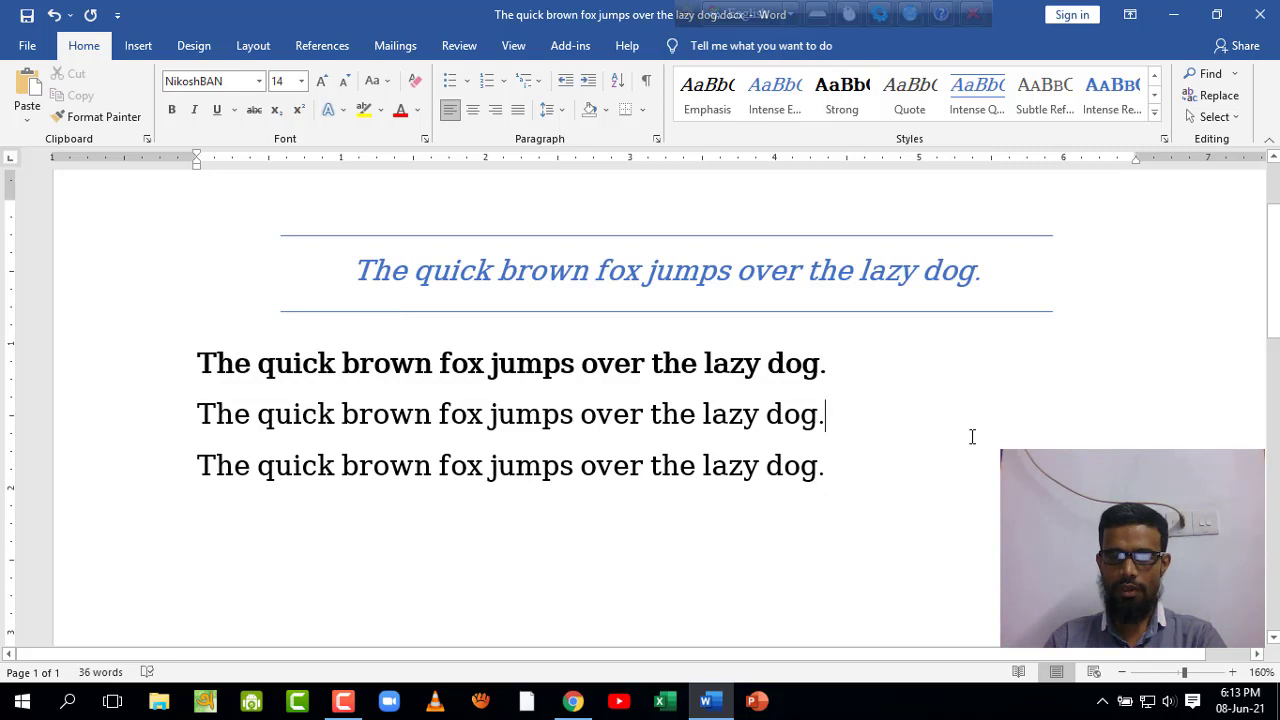
{"action": "scroll", "coordinate": [920, 174], "scroll_direction": "up", "scroll_amount": 2}
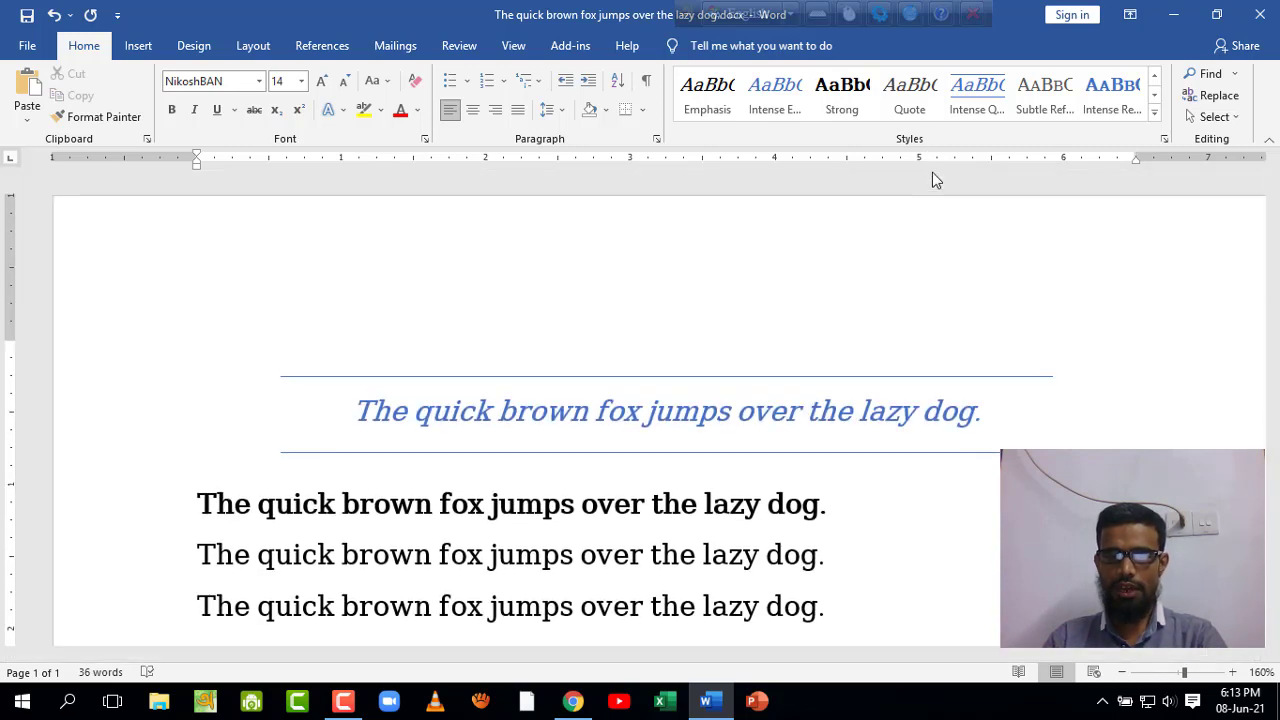
{"action": "scroll", "coordinate": [945, 260], "scroll_direction": "down", "scroll_amount": 2}
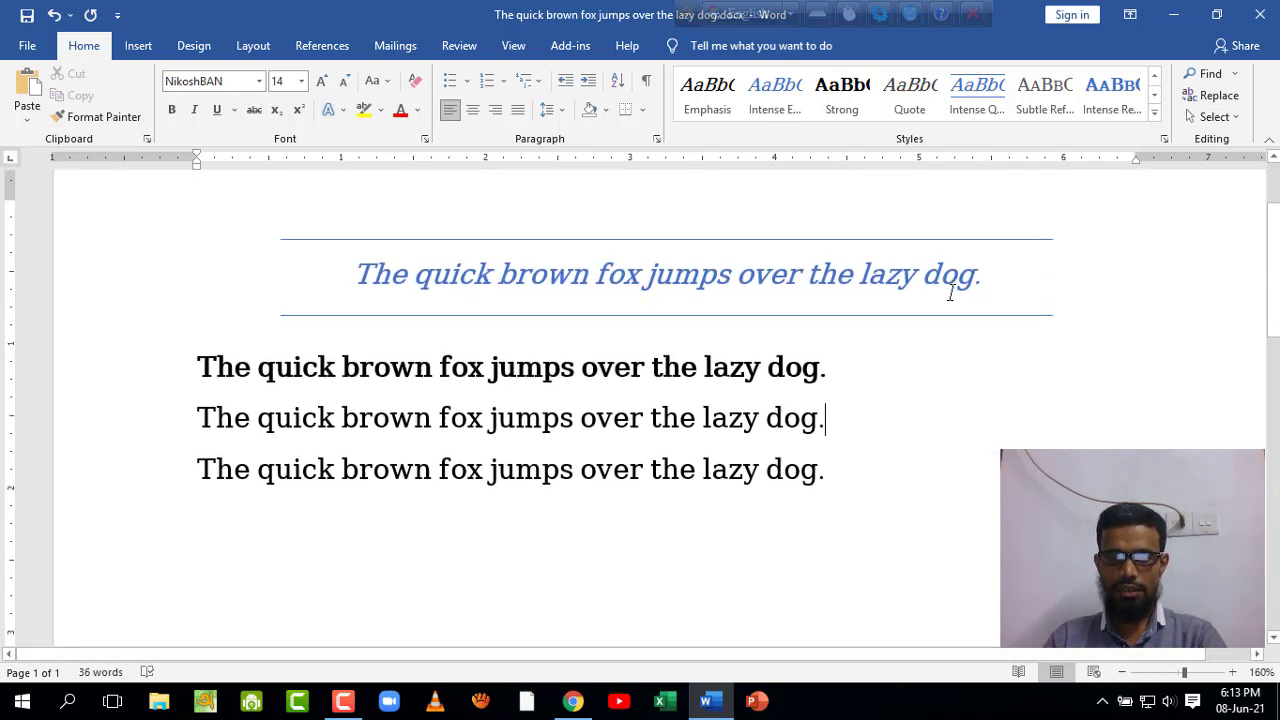
{"action": "left_click", "coordinate": [1236, 76]}
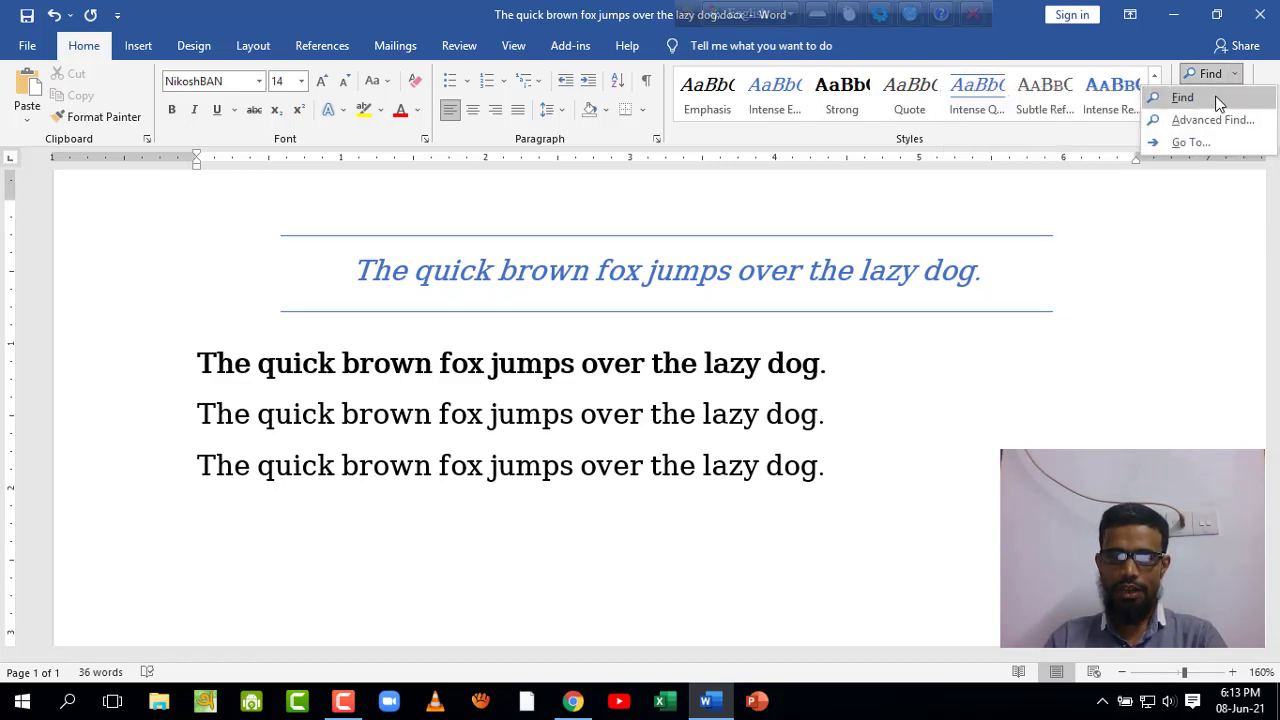
{"action": "left_click", "coordinate": [1218, 103]}
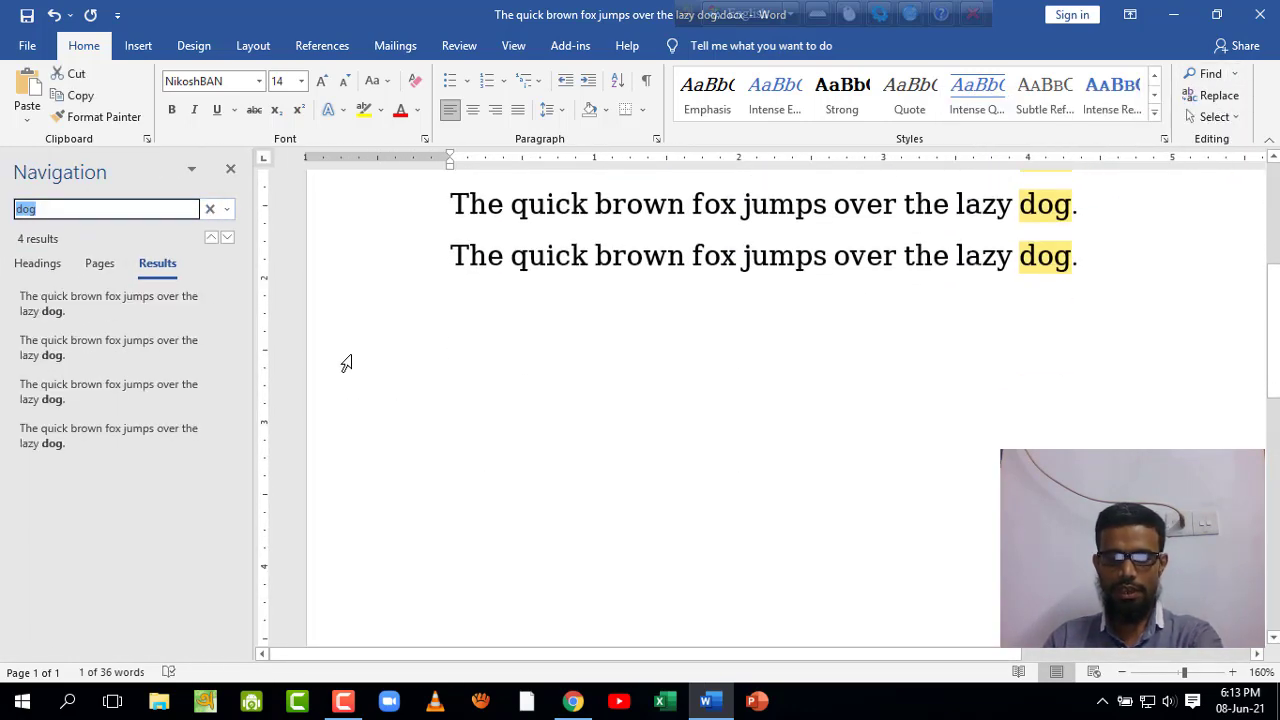
{"action": "key", "text": "Print"}
{"action": "left_click_drag", "start_coordinate": [0, 152], "coordinate": [250, 510]}
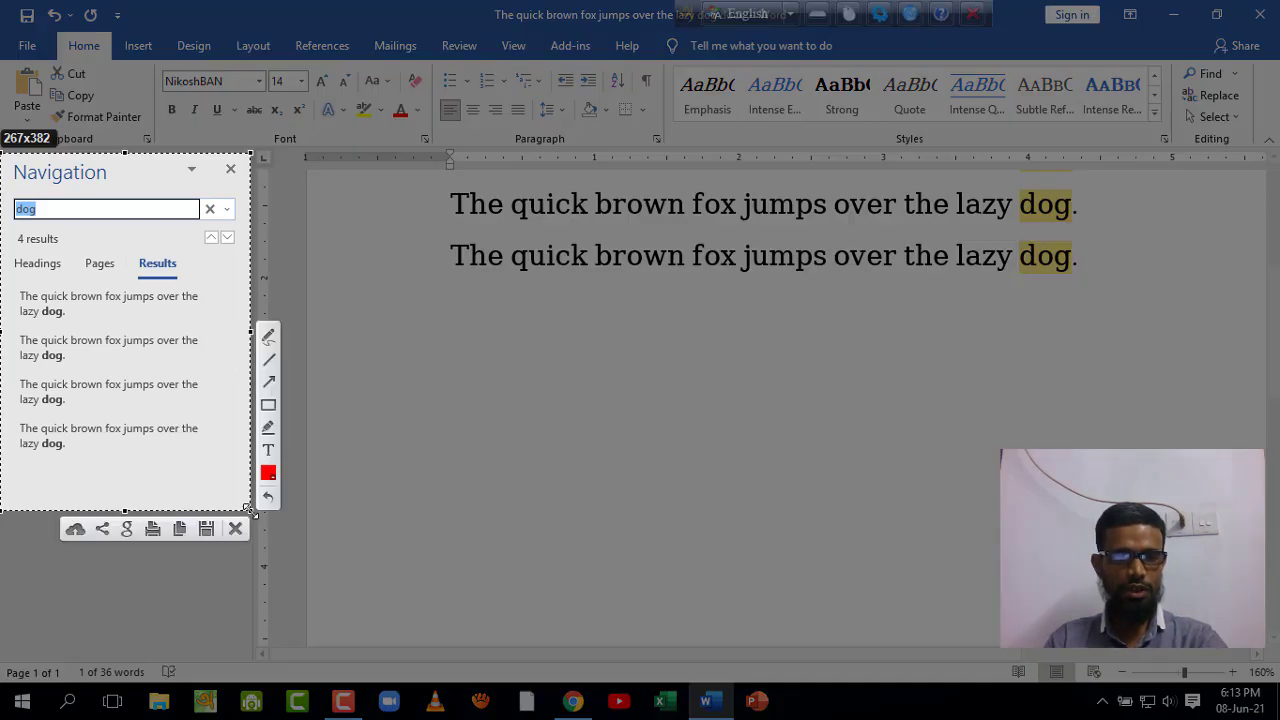
{"action": "key", "text": "ctrl+c"}
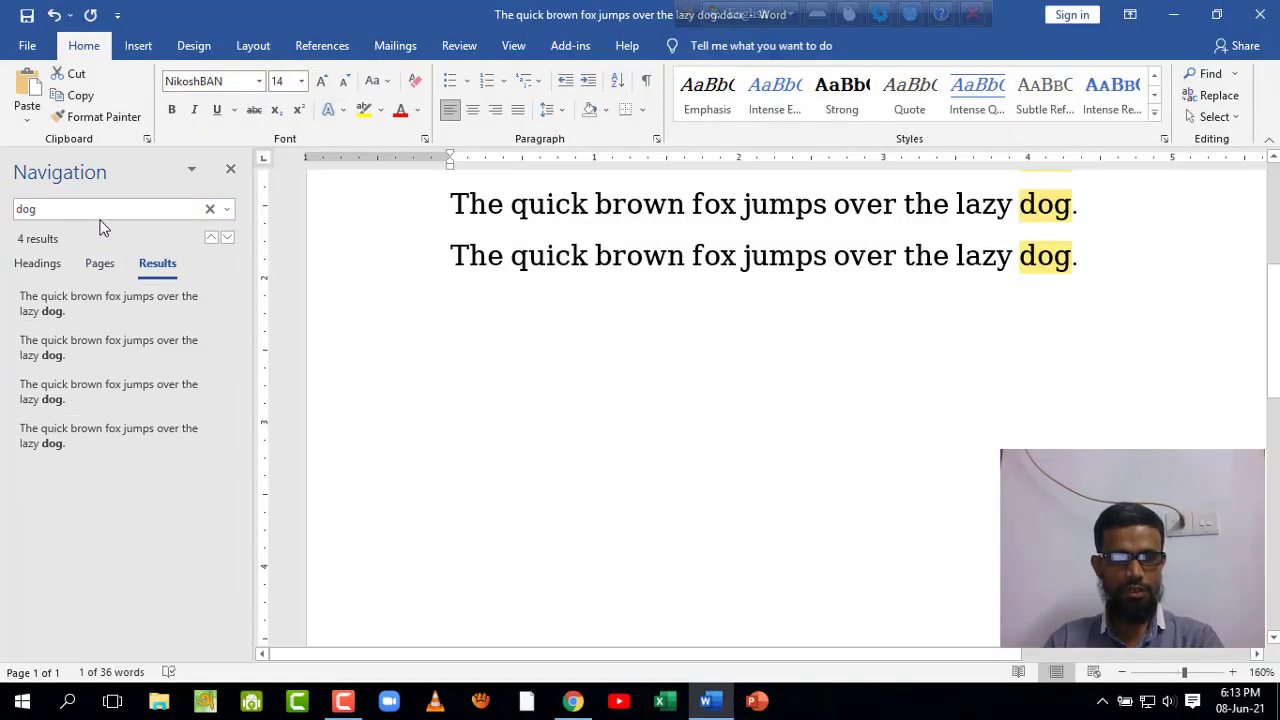
{"action": "left_click", "coordinate": [18, 211]}
{"action": "type", "text": "fox"}
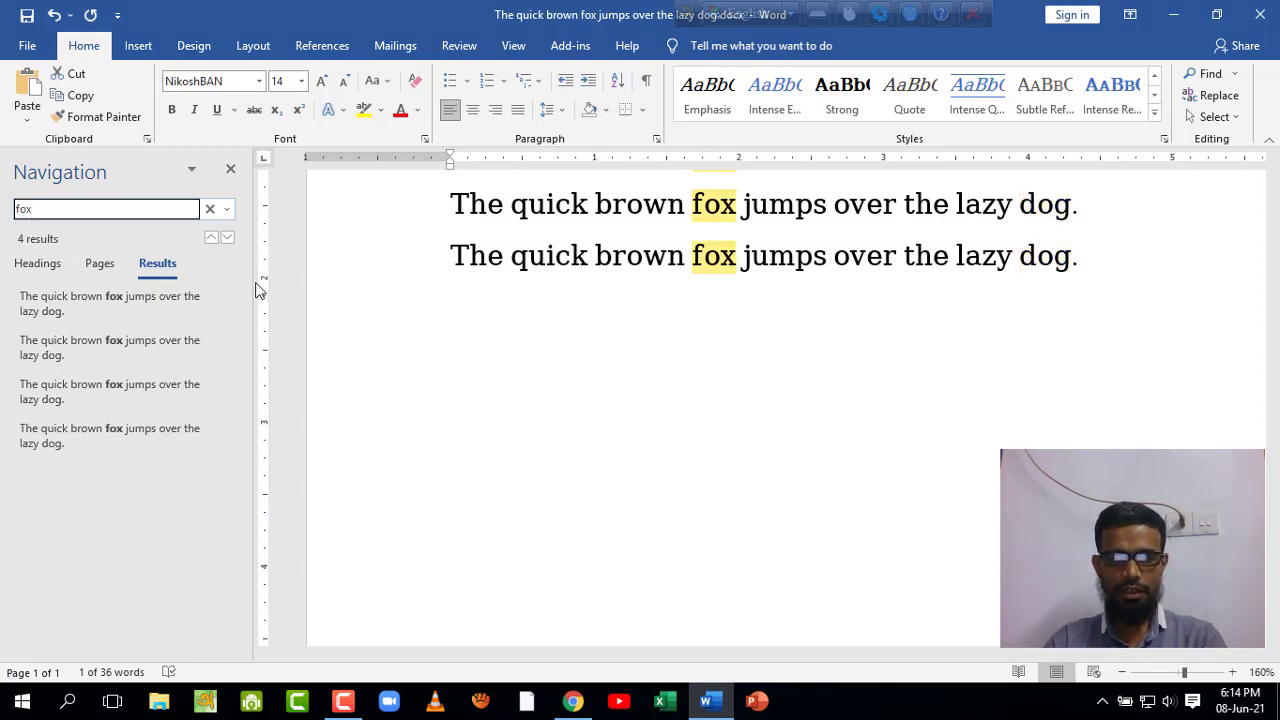
{"action": "scroll", "coordinate": [666, 303], "scroll_direction": "up", "scroll_amount": 2}
{"action": "scroll", "coordinate": [666, 303], "scroll_direction": "up", "scroll_amount": 2}
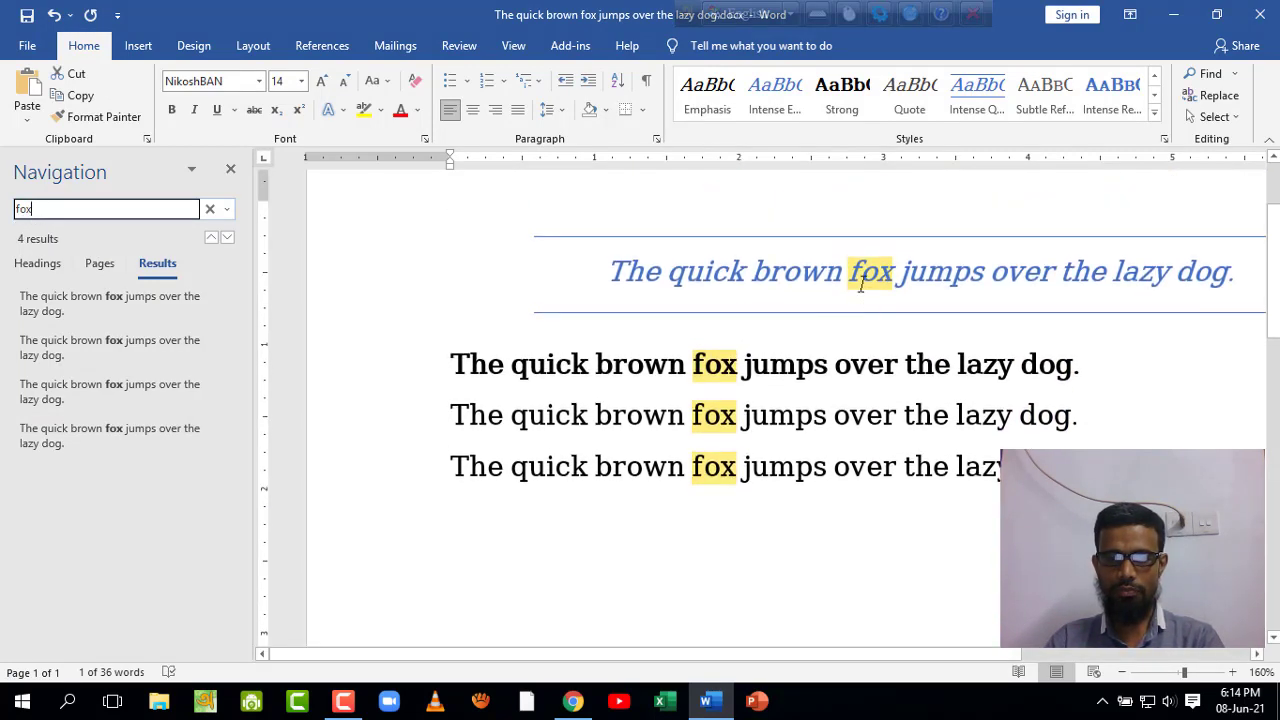
{"action": "left_click_drag", "start_coordinate": [877, 271], "coordinate": [858, 271]}
{"action": "left_click_drag", "start_coordinate": [720, 364], "coordinate": [693, 364]}
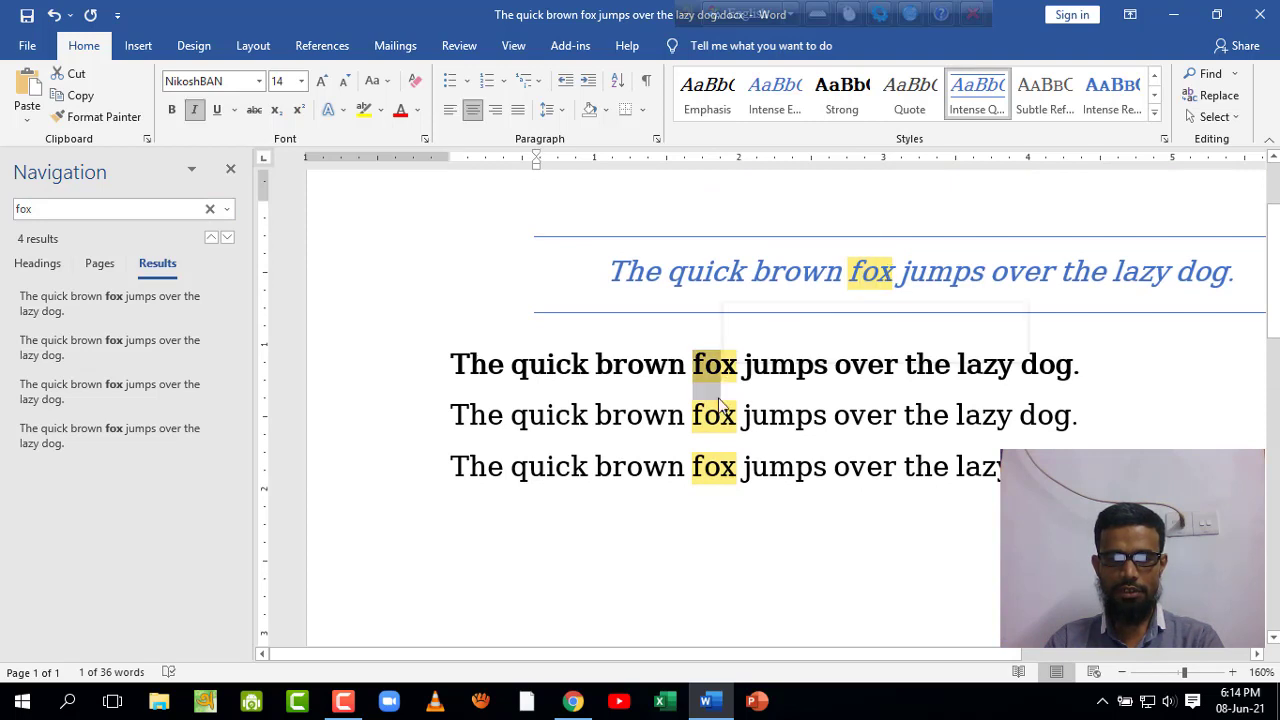
{"action": "left_click_drag", "start_coordinate": [720, 415], "coordinate": [693, 415]}
{"action": "left_click_drag", "start_coordinate": [720, 466], "coordinate": [693, 466]}
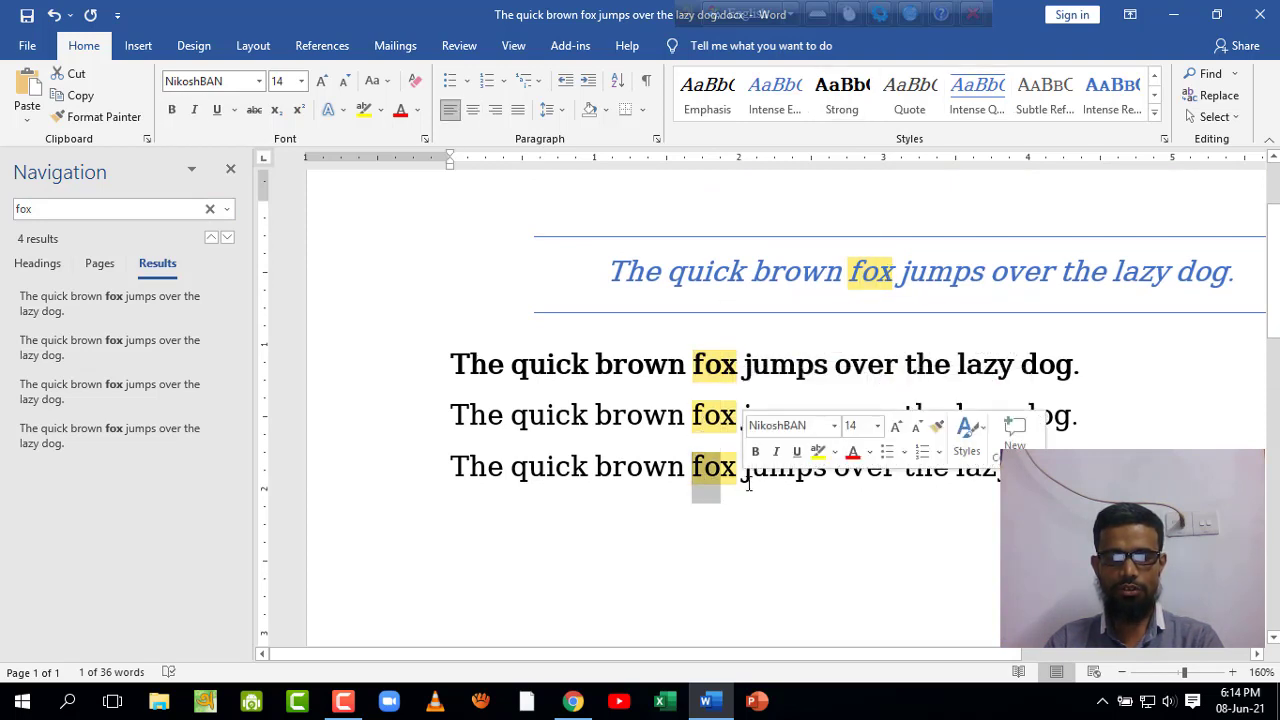
{"action": "type", "text": "d"}
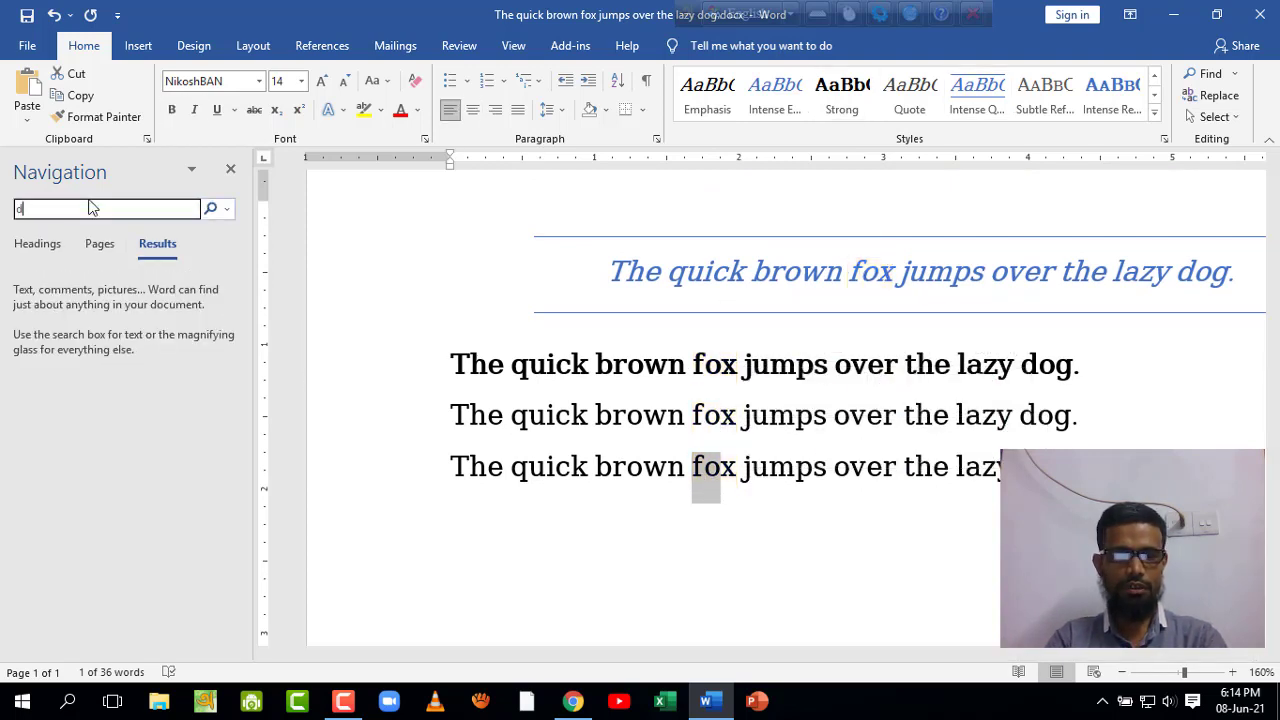
{"action": "type", "text": "og"}
{"action": "scroll", "coordinate": [463, 349], "scroll_direction": "up", "scroll_amount": 2}
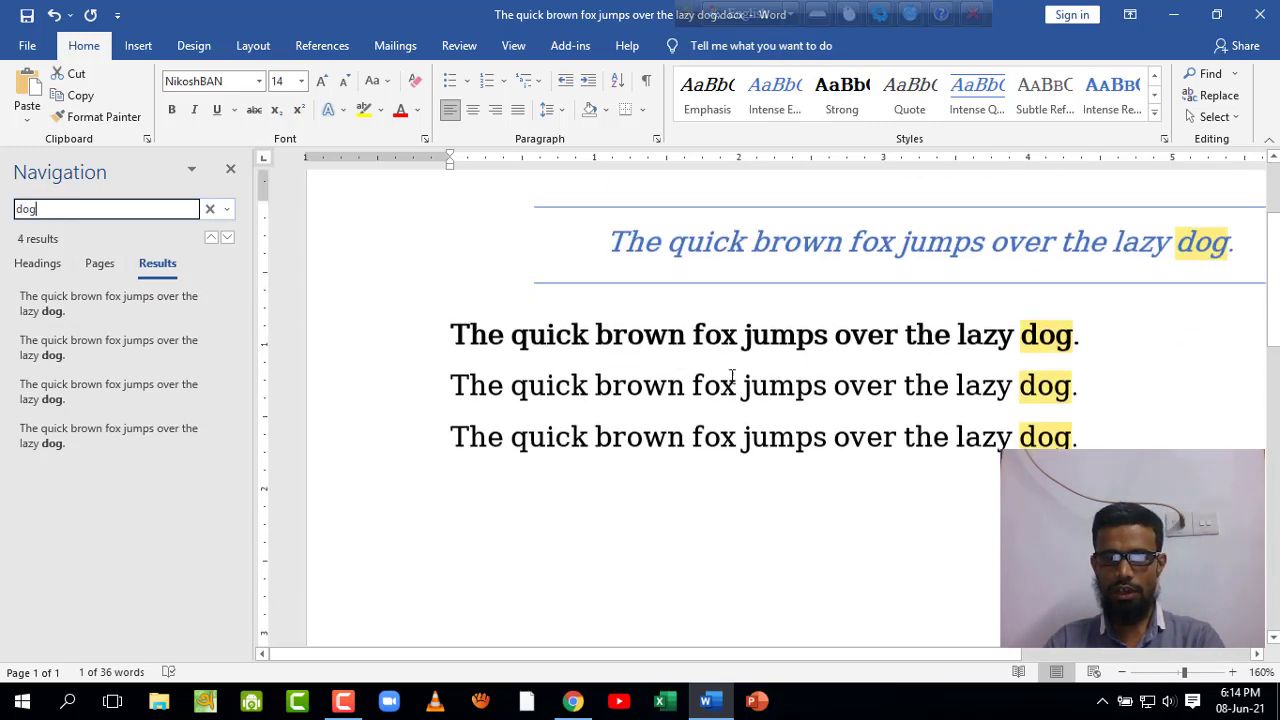
{"action": "left_click", "coordinate": [1200, 272]}
{"action": "left_click", "coordinate": [1062, 416]}
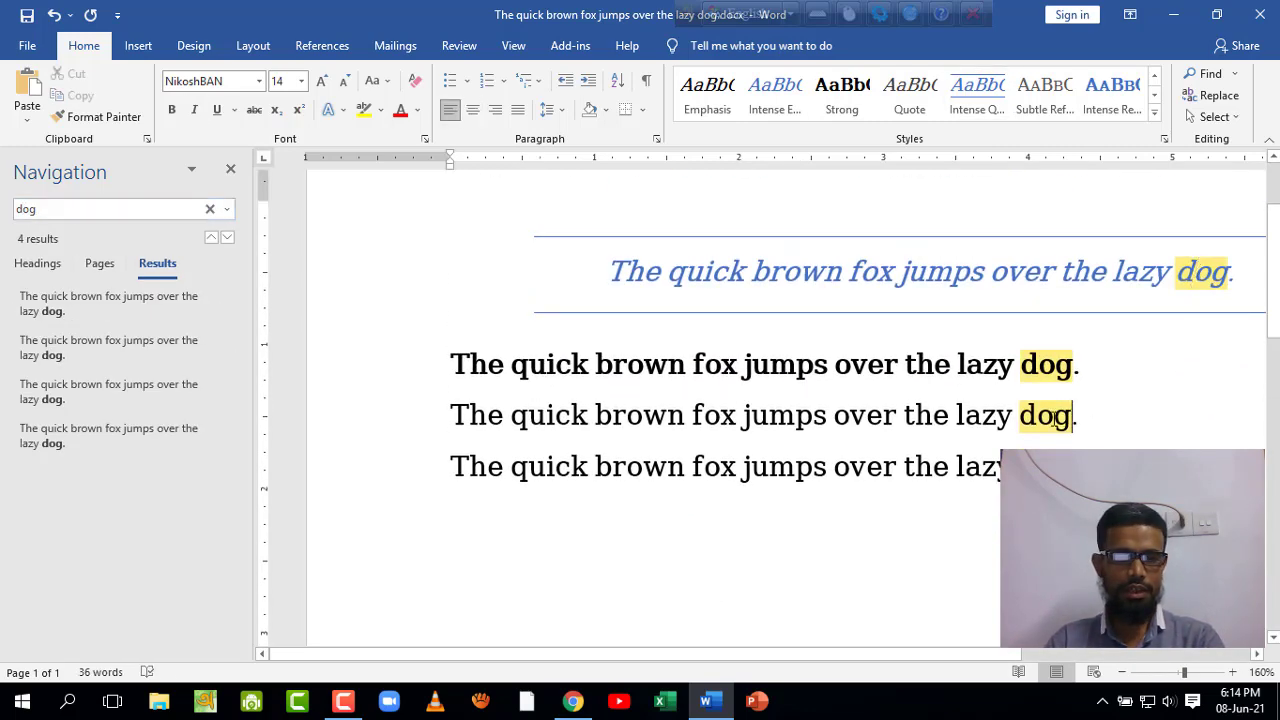
{"action": "left_click", "coordinate": [230, 168]}
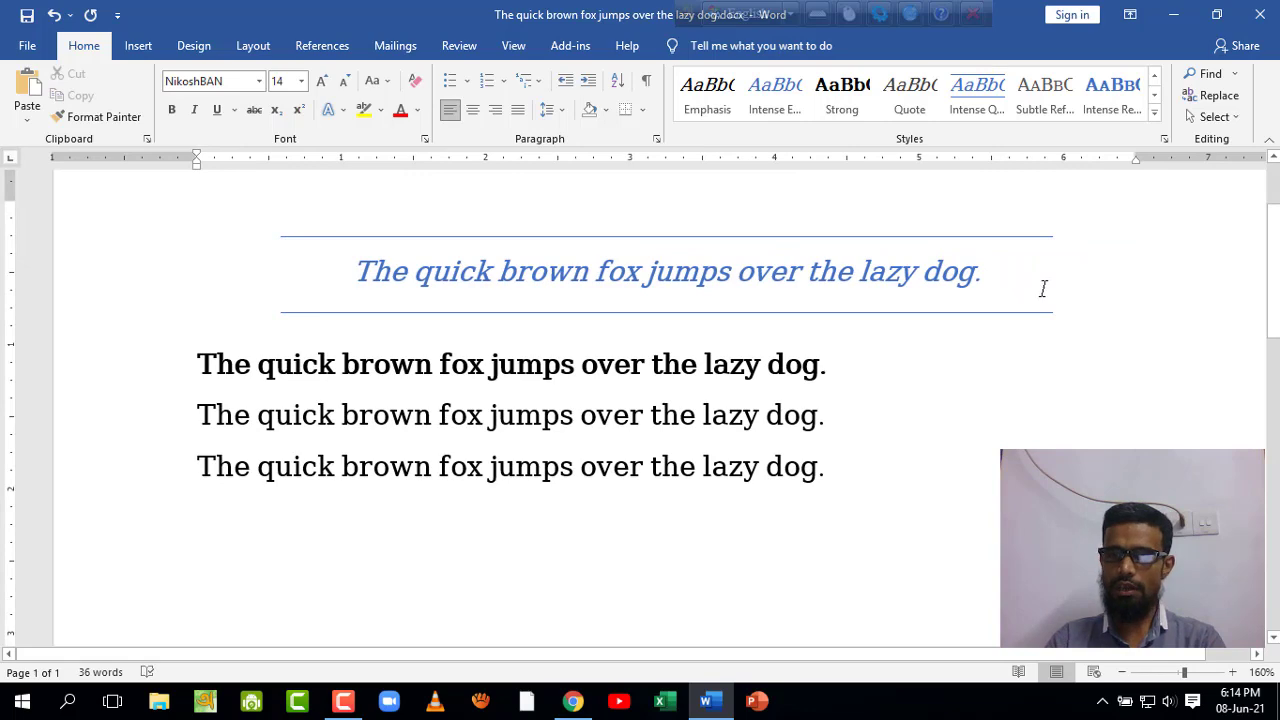
{"action": "left_click", "coordinate": [1234, 73]}
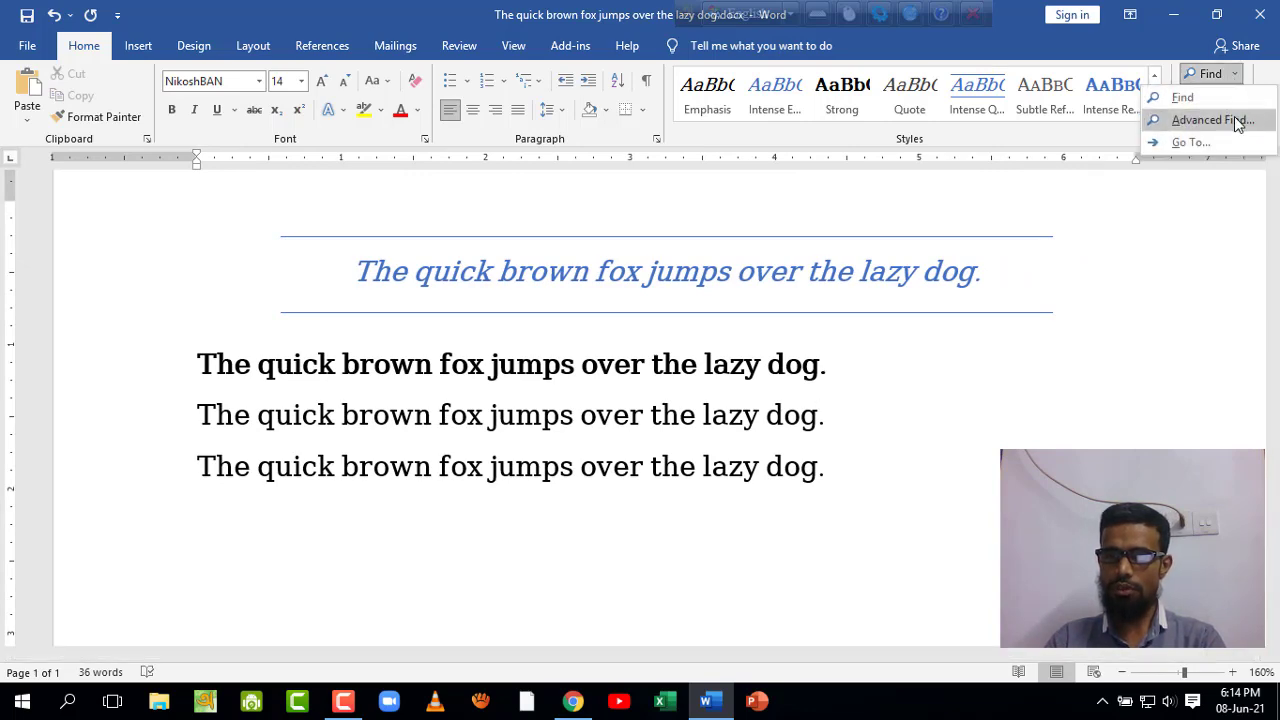
Open Advanced Find with 'dog' prefilled and reposition the Find and Replace window
{"action": "left_click", "coordinate": [1212, 120]}
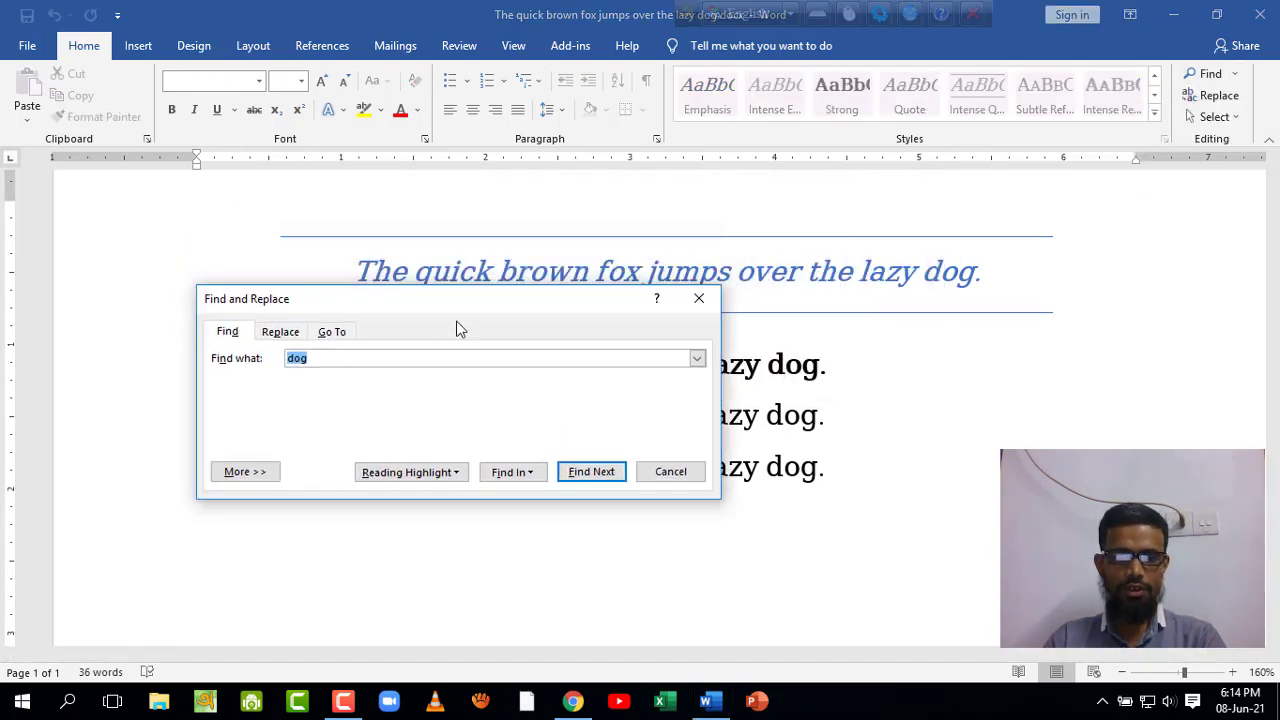
{"action": "mouse_move", "coordinate": [440, 304]}
{"action": "left_mouse_down"}
{"action": "mouse_move", "coordinate": [586, 337]}
{"action": "mouse_move", "coordinate": [520, 326]}
{"action": "mouse_move", "coordinate": [470, 340]}
{"action": "left_mouse_up"}
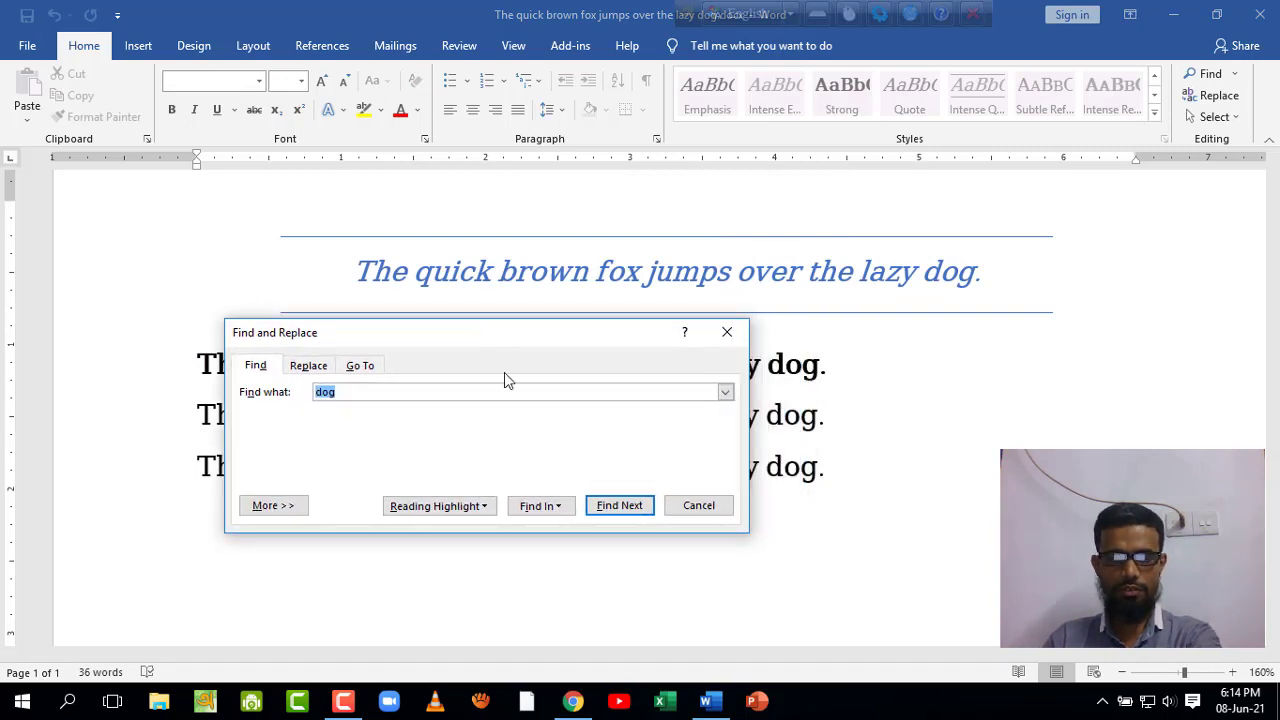
{"action": "key", "text": "Print"}
{"action": "left_click_drag", "start_coordinate": [210, 312], "coordinate": [783, 547]}
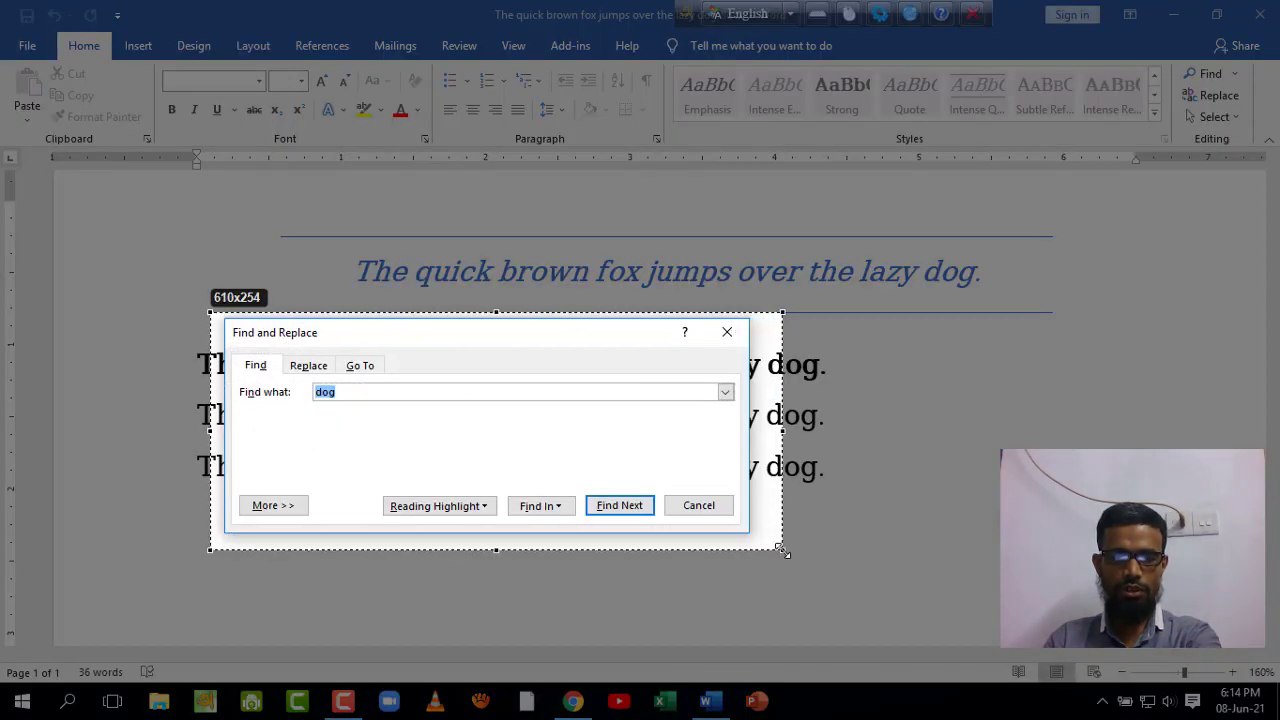
{"action": "left_click", "coordinate": [802, 372]}
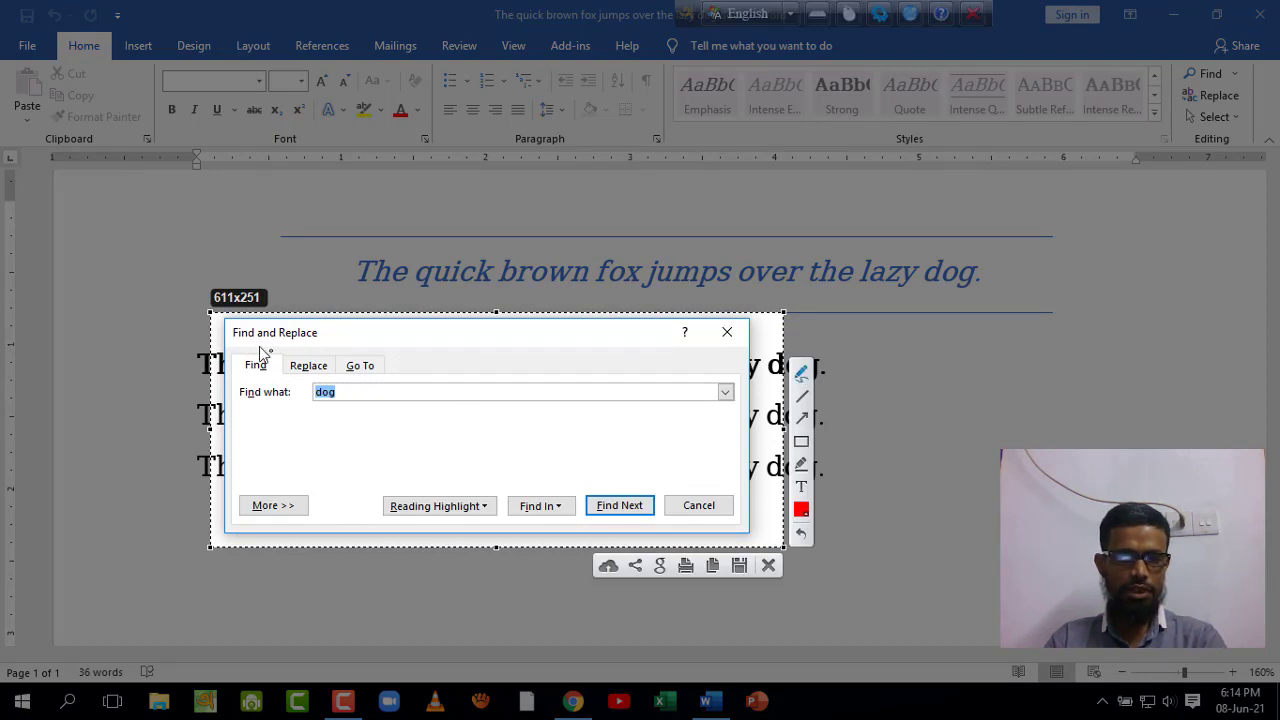
{"action": "mouse_move", "coordinate": [260, 350]}
{"action": "left_mouse_down"}
{"action": "mouse_move", "coordinate": [386, 374]}
{"action": "mouse_move", "coordinate": [350, 352]}
{"action": "left_mouse_up"}
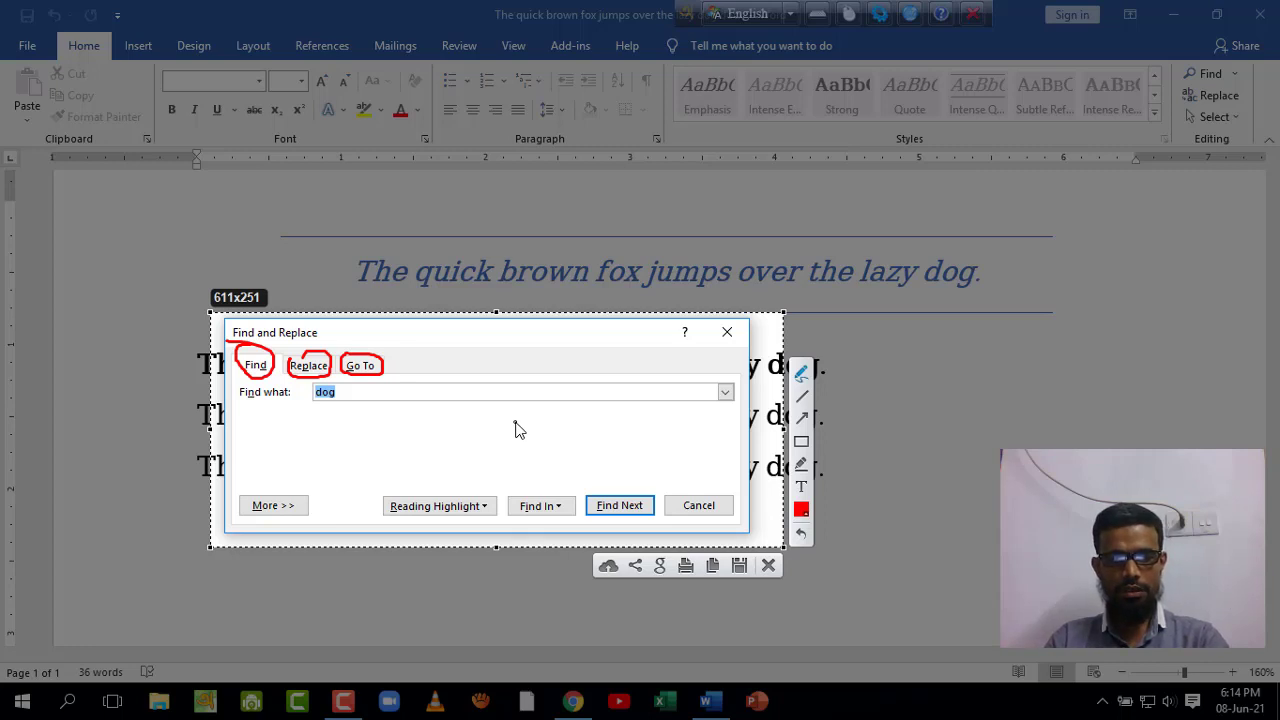
{"action": "key", "text": "Escape"}
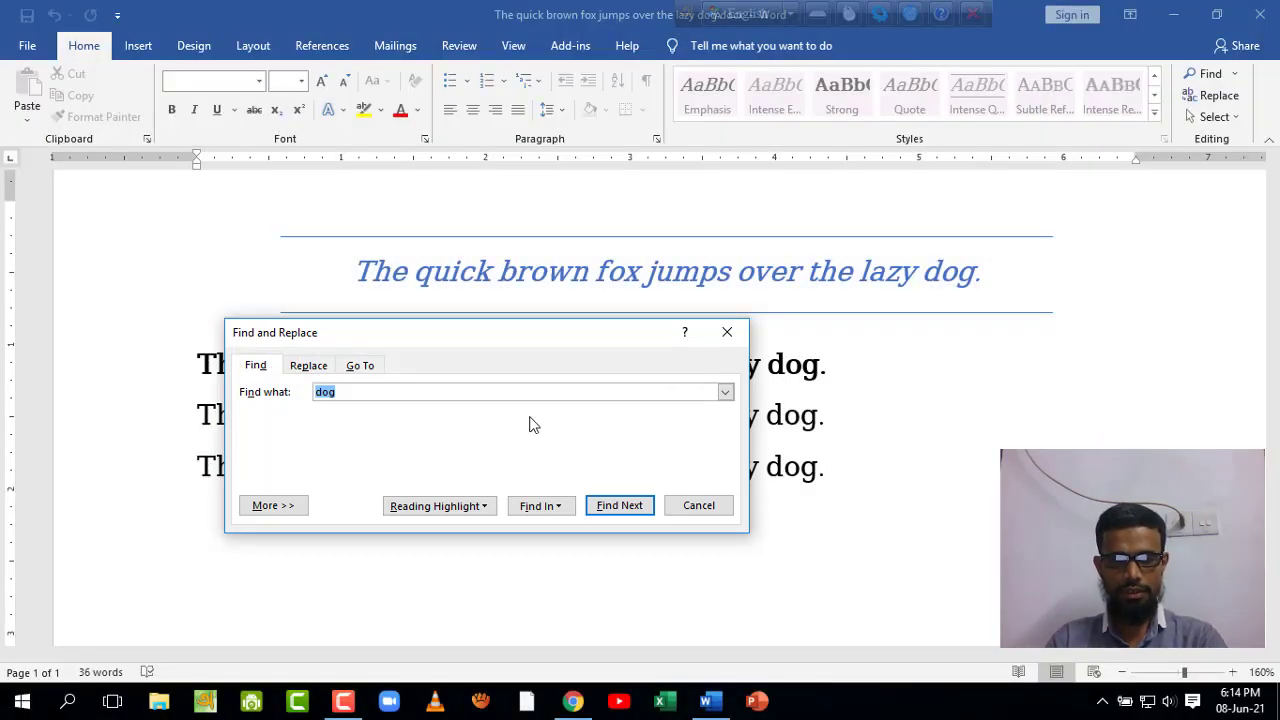
{"action": "left_click_drag", "start_coordinate": [558, 338], "coordinate": [930, 243]}
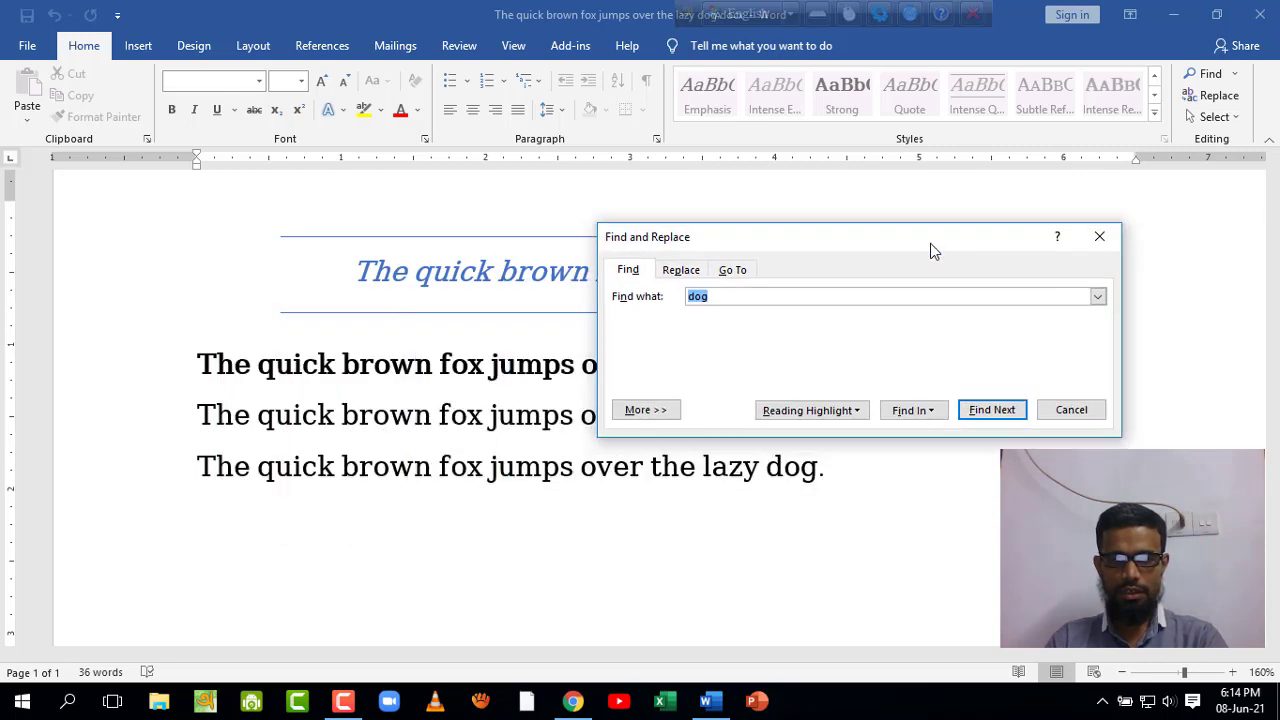
{"action": "left_click_drag", "start_coordinate": [777, 243], "coordinate": [719, 324]}
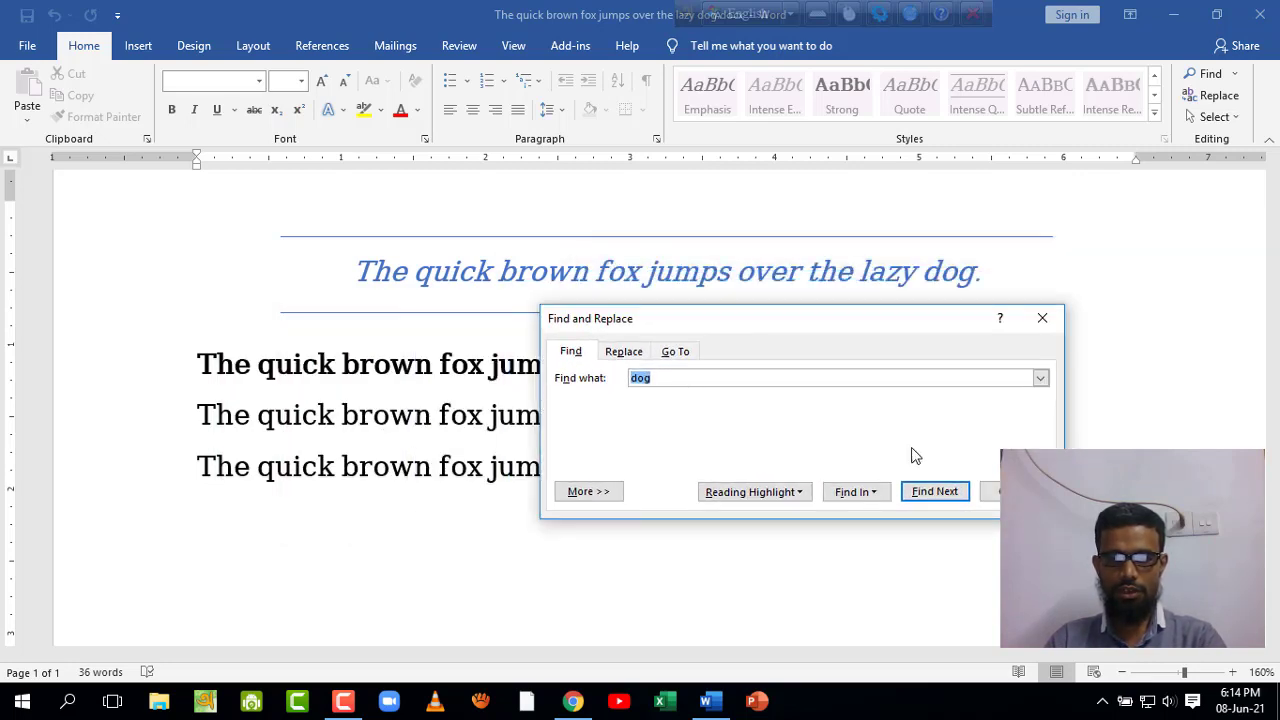
Step through every 'dog' match until the search finishes, then dismiss the message
{"action": "left_click", "coordinate": [938, 492]}
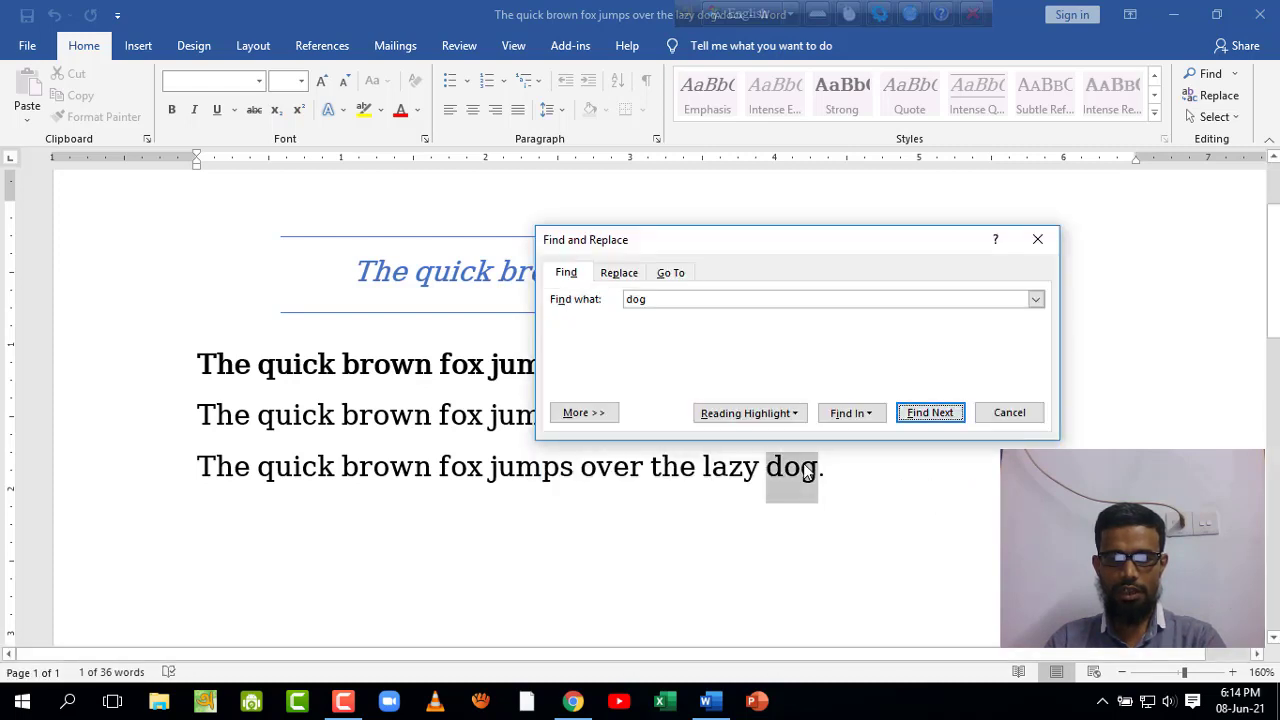
{"action": "left_click", "coordinate": [940, 415]}
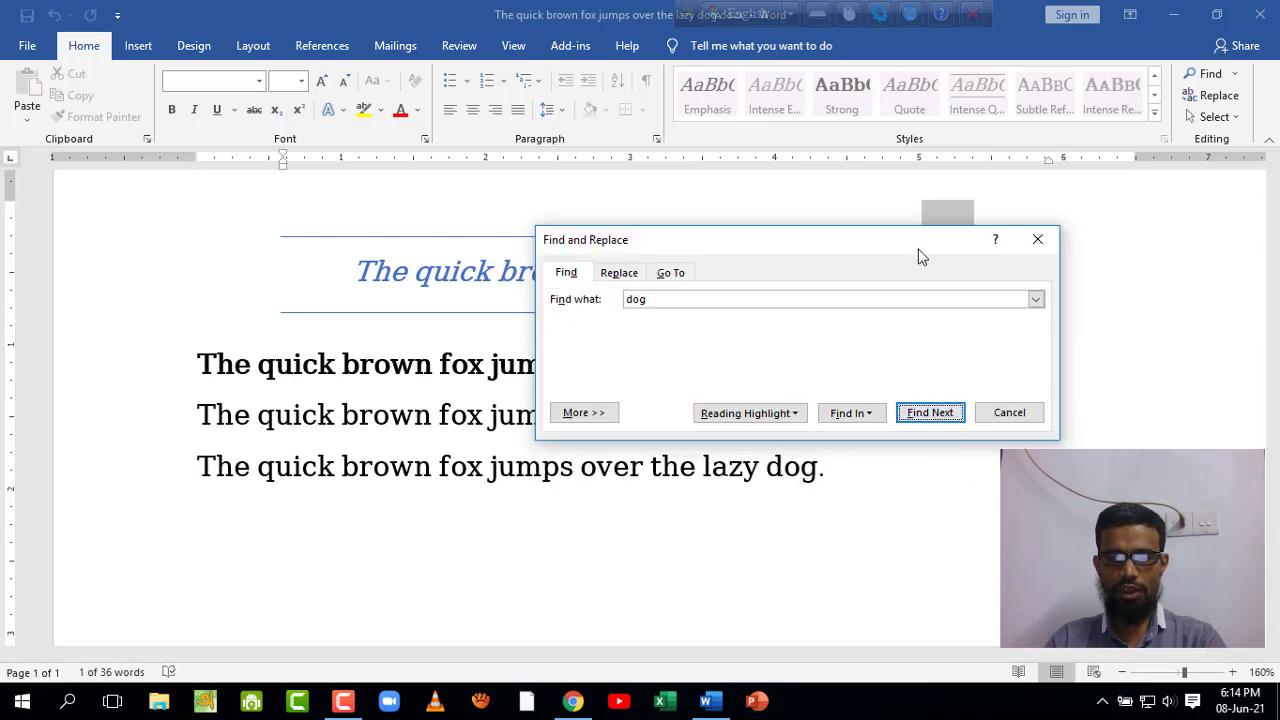
{"action": "left_click", "coordinate": [962, 286]}
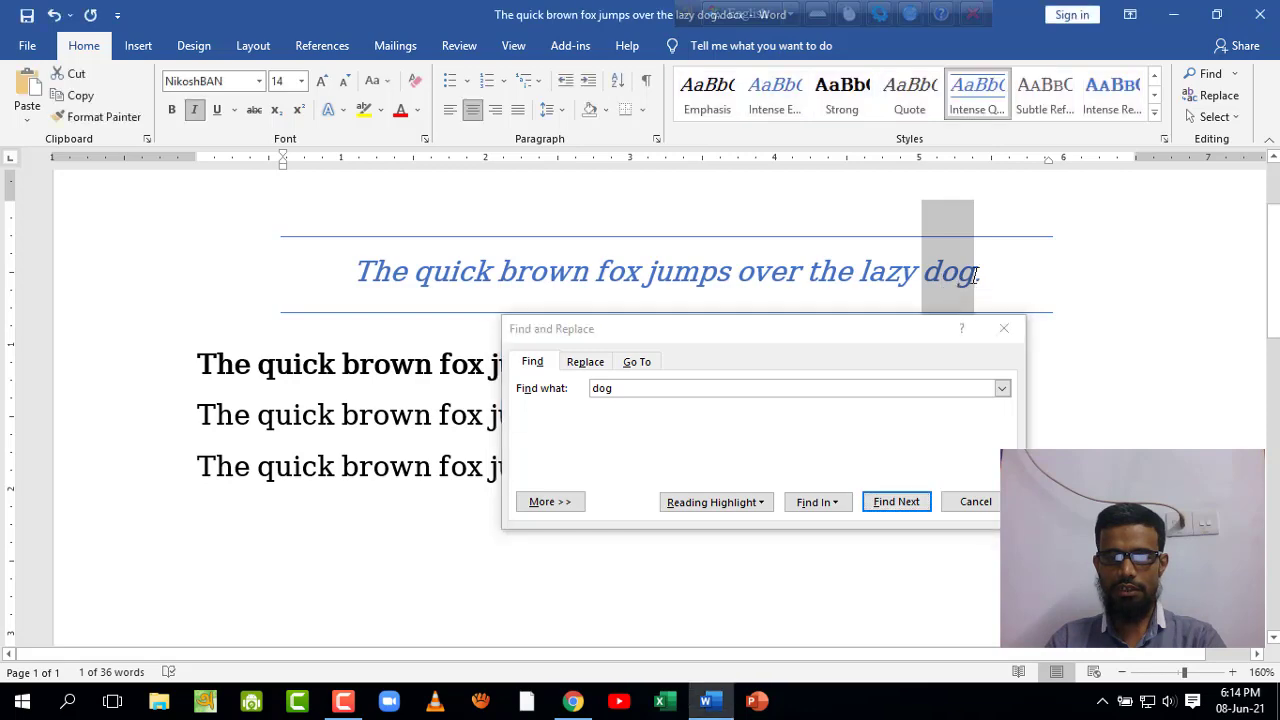
{"action": "left_click", "coordinate": [896, 501]}
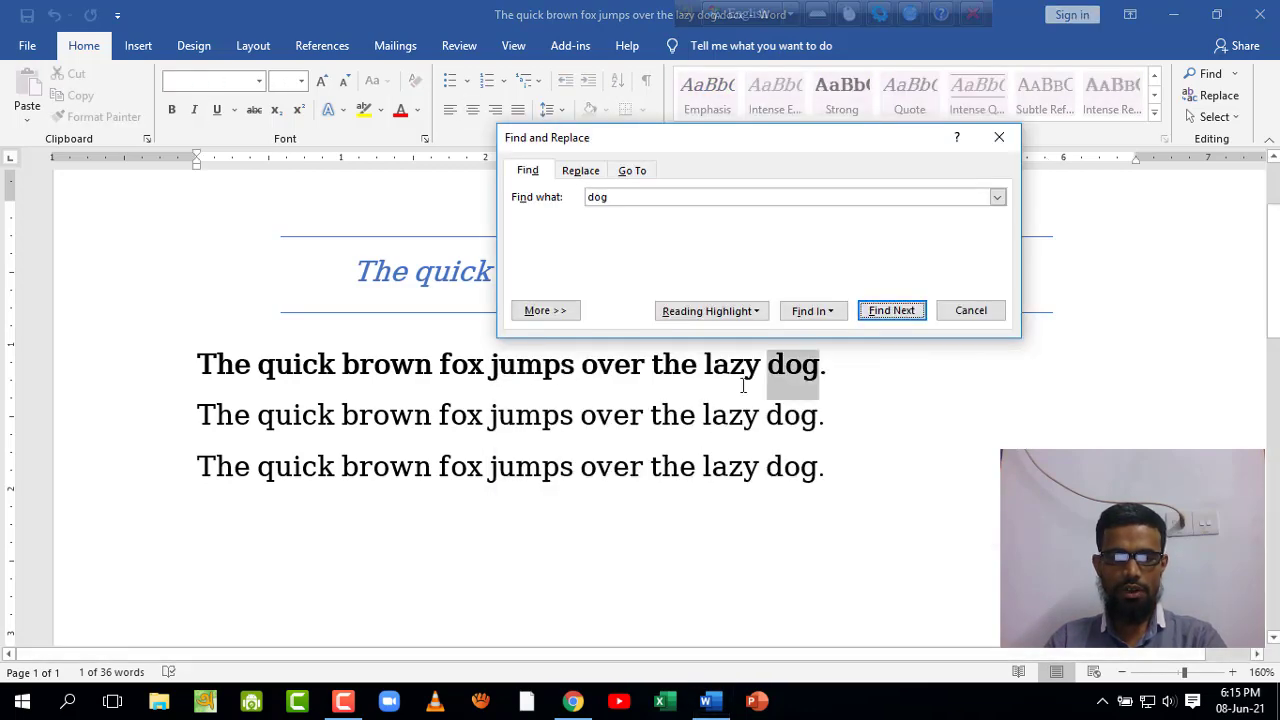
{"action": "left_click", "coordinate": [890, 318]}
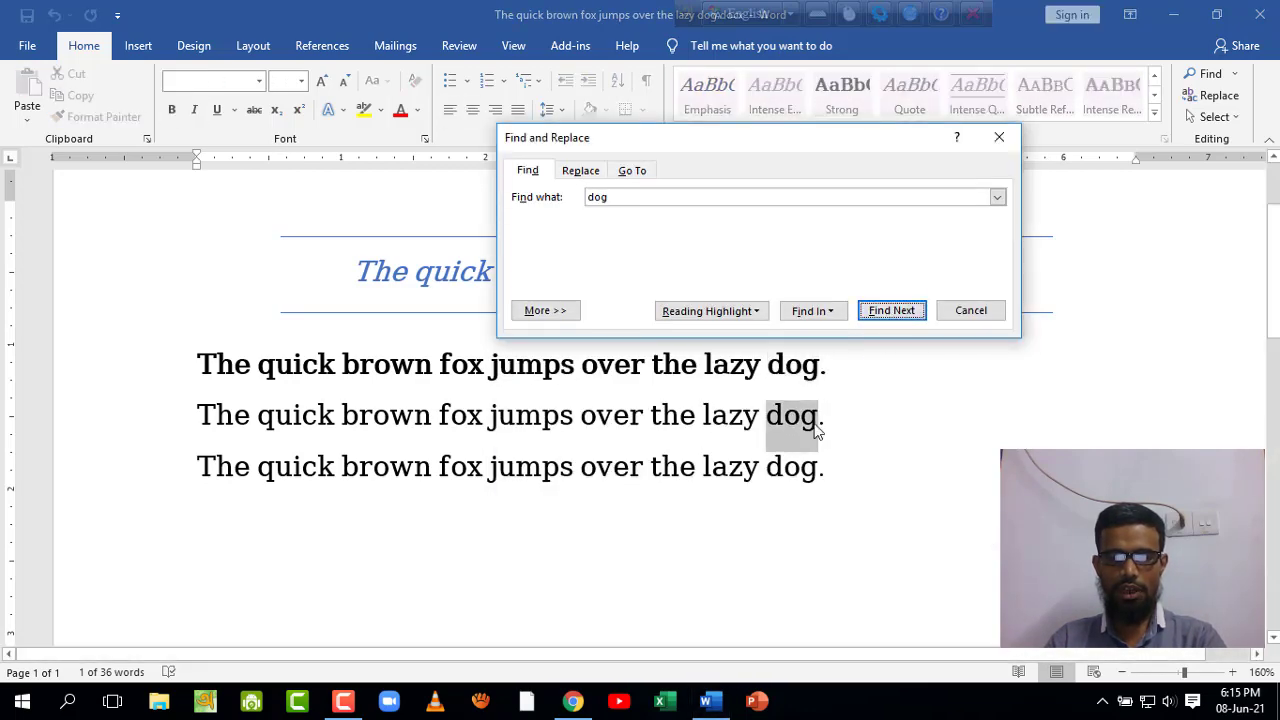
{"action": "left_click", "coordinate": [910, 314]}
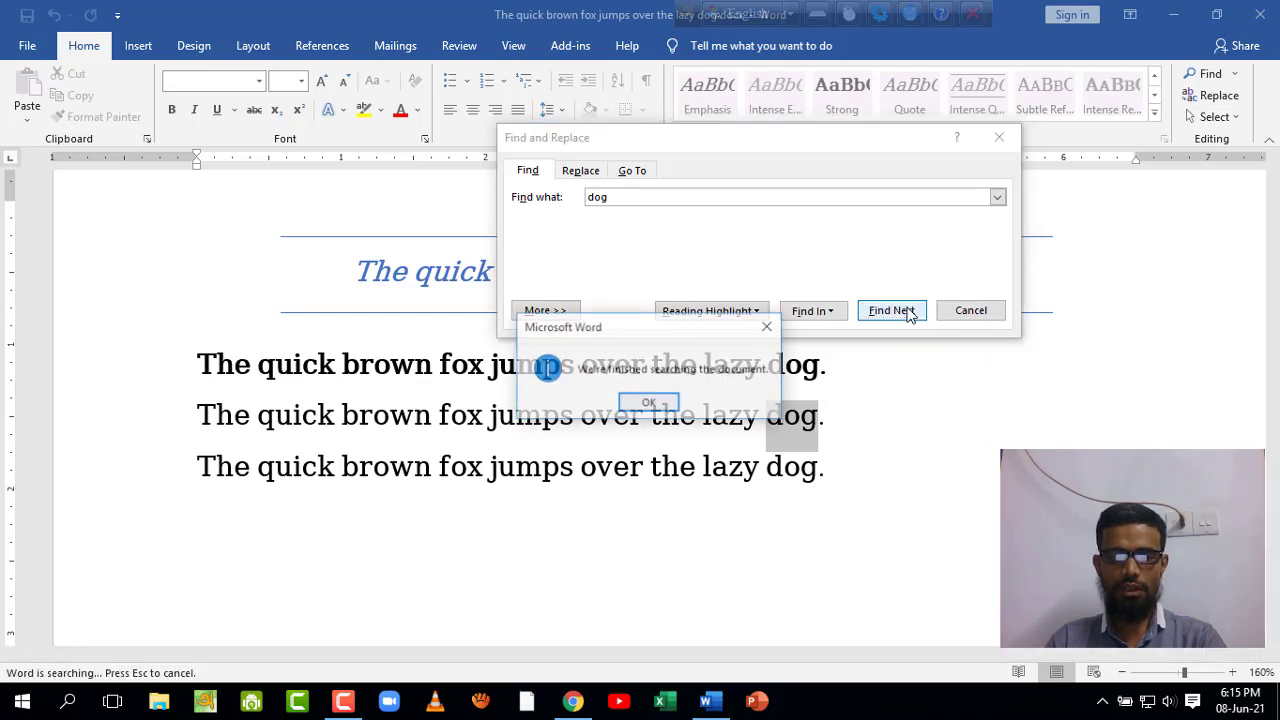
{"action": "left_click", "coordinate": [650, 404]}
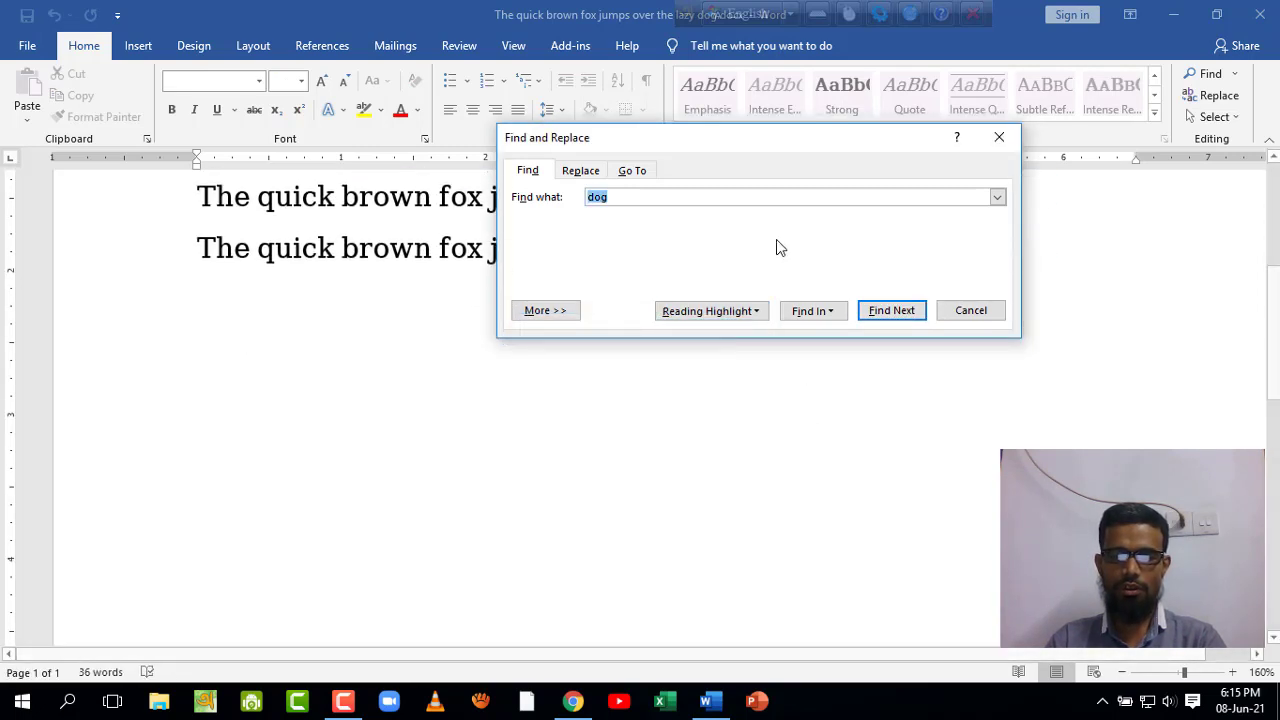
{"action": "mouse_move", "coordinate": [782, 146]}
{"action": "left_mouse_down"}
{"action": "mouse_move", "coordinate": [728, 367]}
{"action": "mouse_move", "coordinate": [720, 321]}
{"action": "left_mouse_up"}
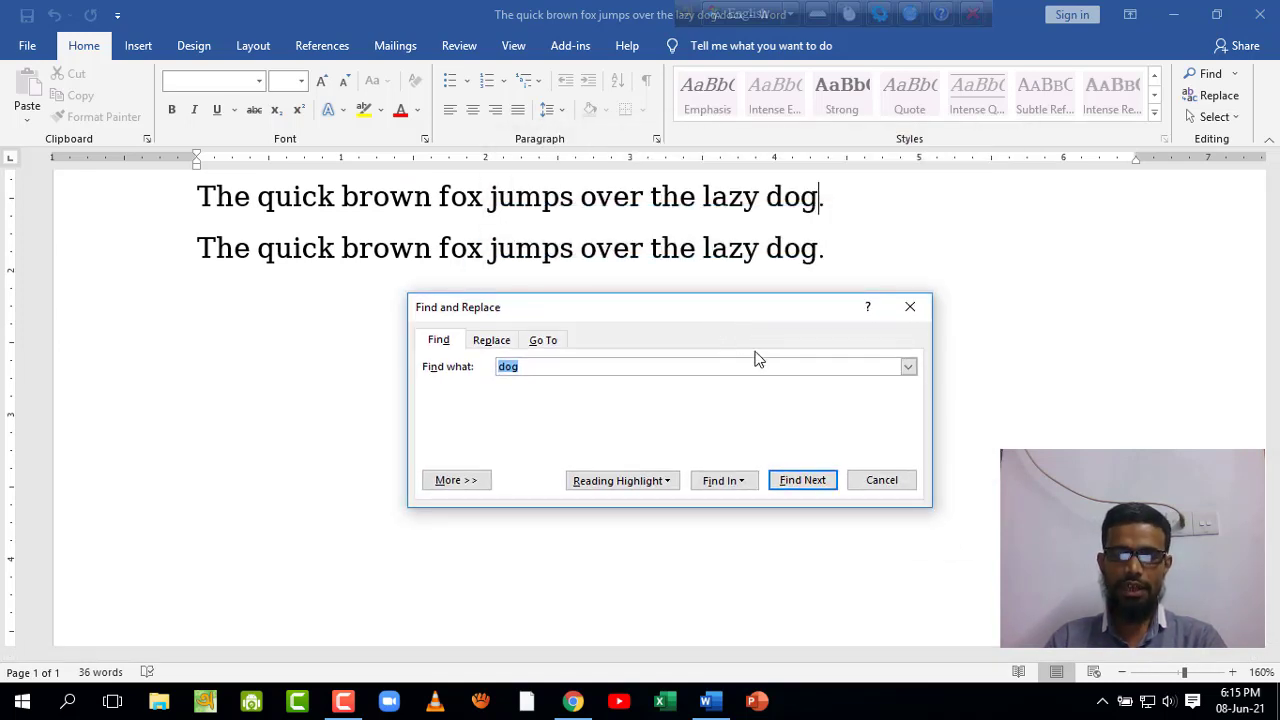
Switch to the Replace tab with 'dog' kept in Find what
{"action": "left_click", "coordinate": [491, 341]}
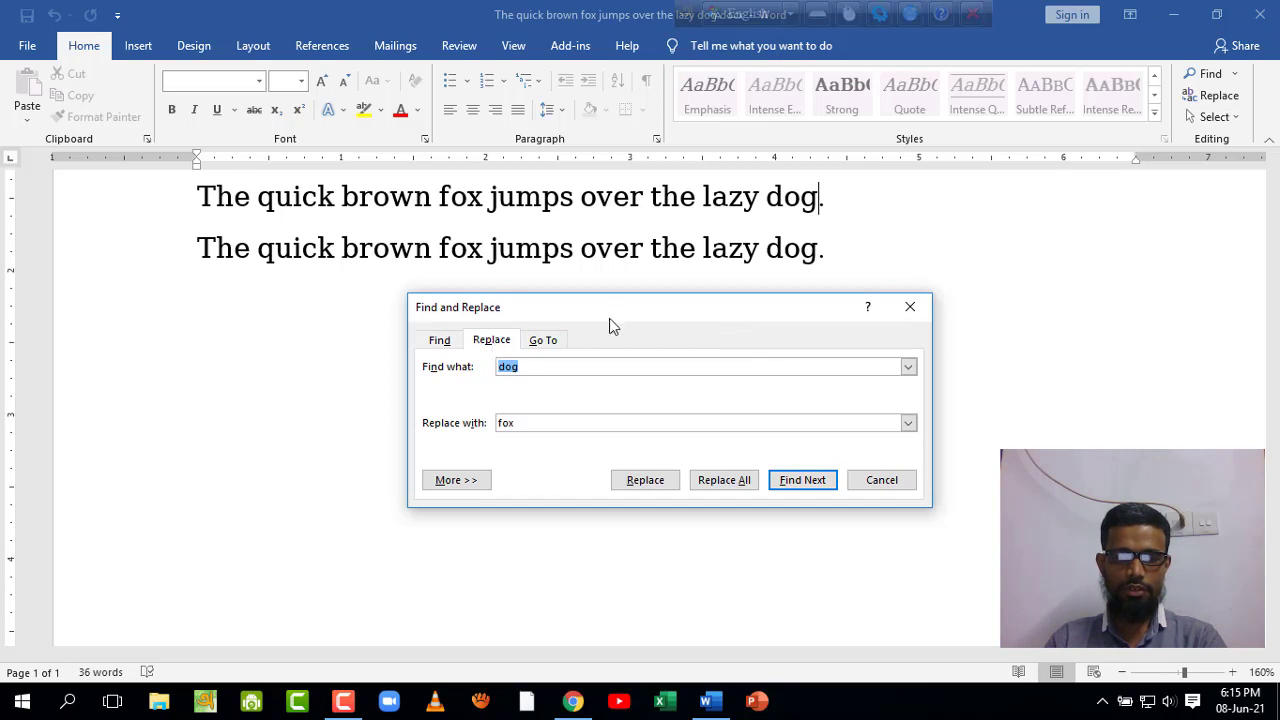
{"action": "left_click_drag", "start_coordinate": [613, 325], "coordinate": [623, 371]}
{"action": "left_click", "coordinate": [968, 234]}
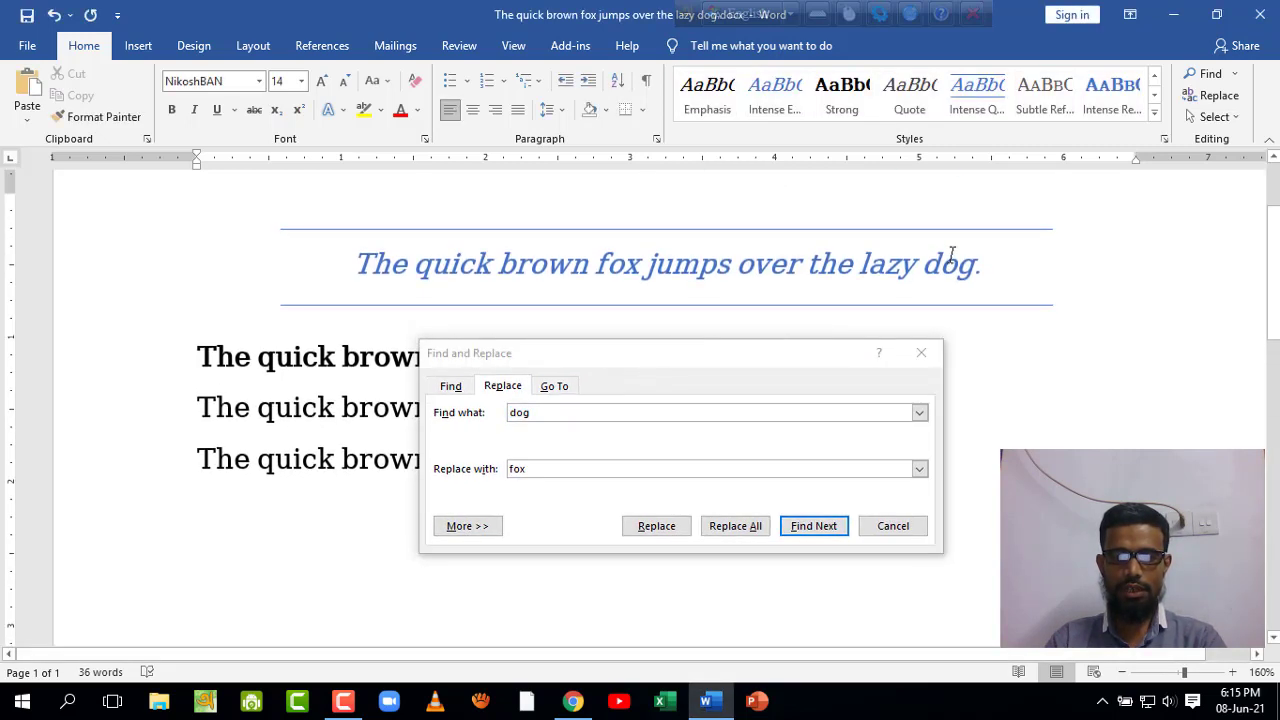
{"action": "left_click_drag", "start_coordinate": [771, 362], "coordinate": [517, 287]}
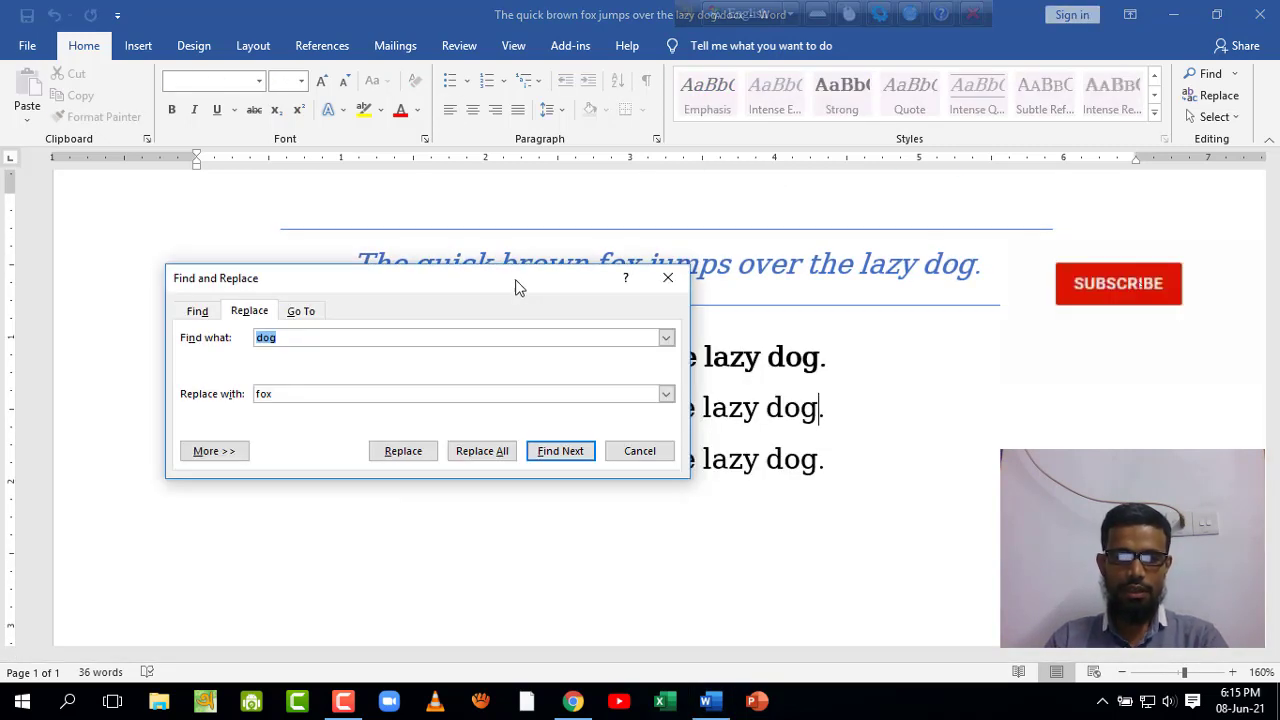
{"action": "left_click", "coordinate": [326, 338]}
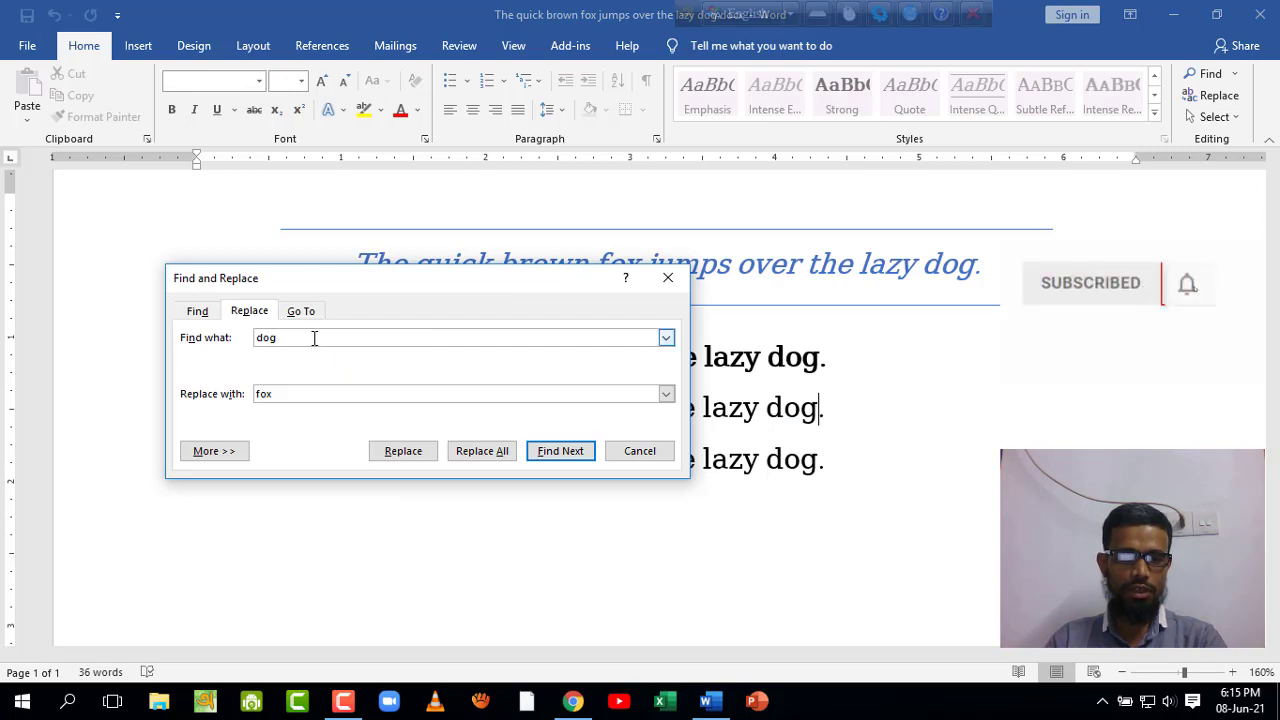
{"action": "left_click_drag", "start_coordinate": [314, 338], "coordinate": [195, 343]}
{"action": "left_click", "coordinate": [305, 340]}
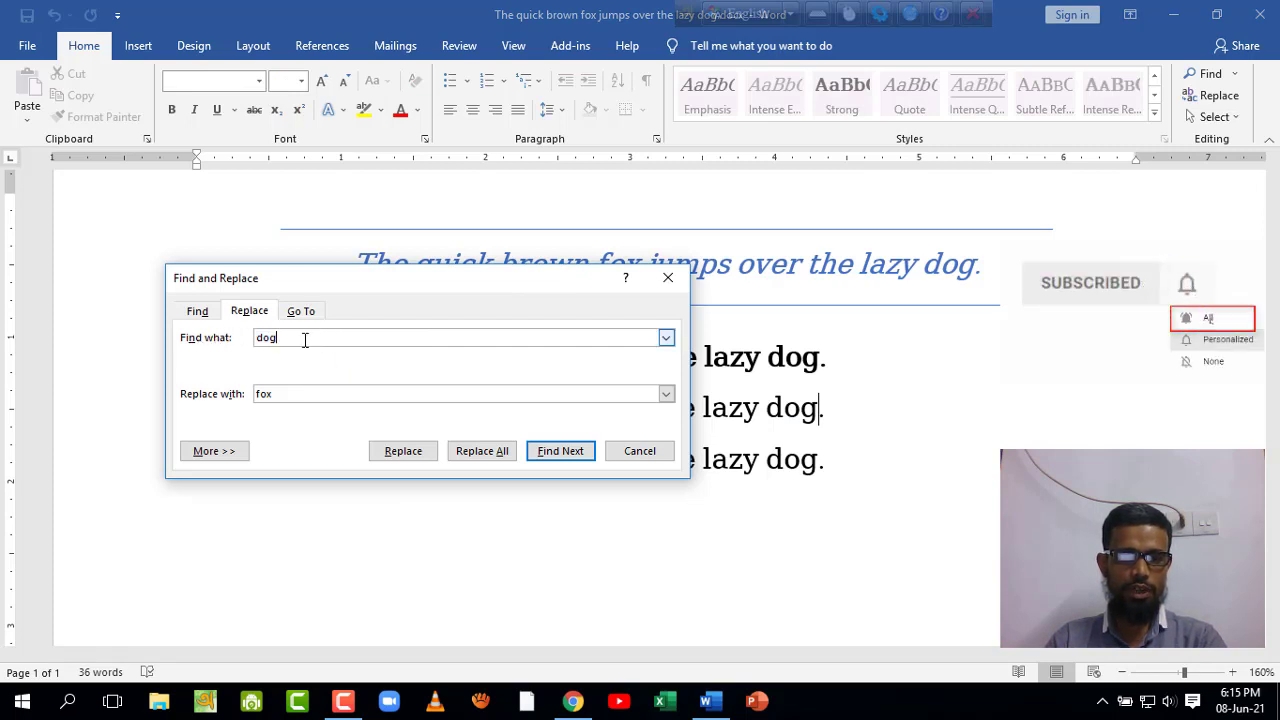
{"action": "left_click", "coordinate": [250, 311]}
Capture the dialog, recheck 'dog', and select 'fox' in Replace with
{"action": "key", "text": "Print"}
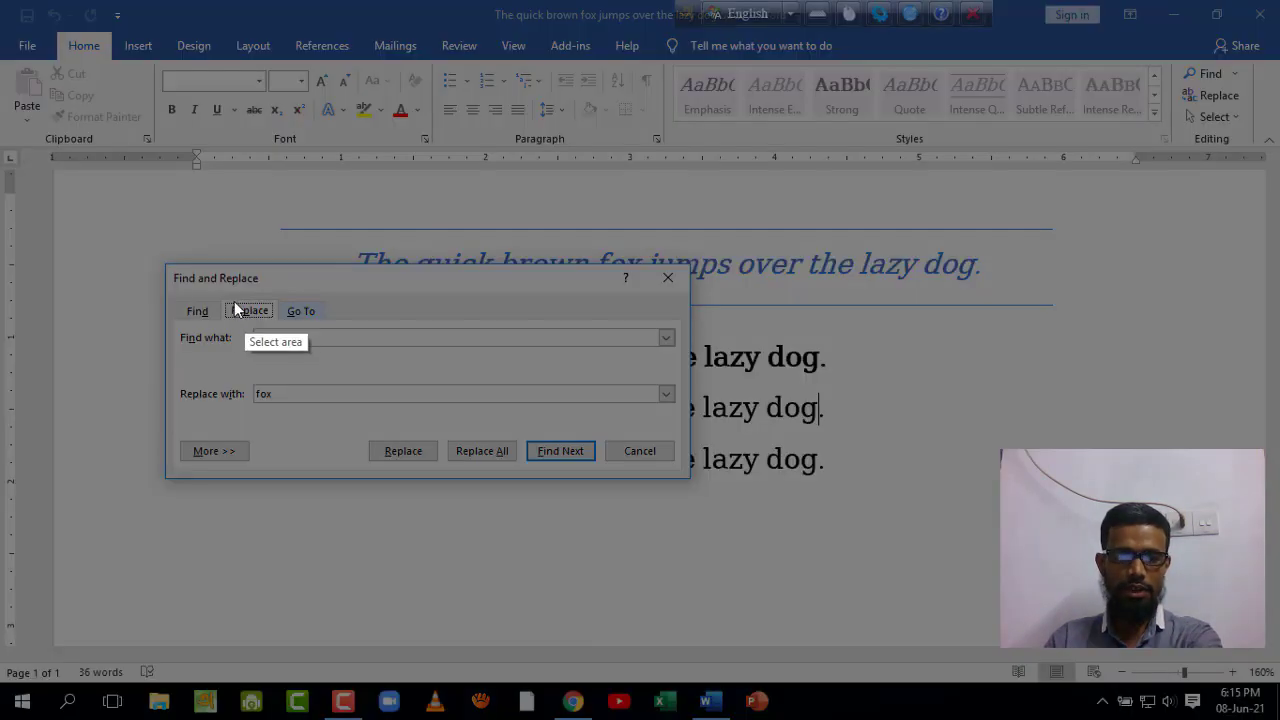
{"action": "left_click_drag", "start_coordinate": [208, 296], "coordinate": [295, 325]}
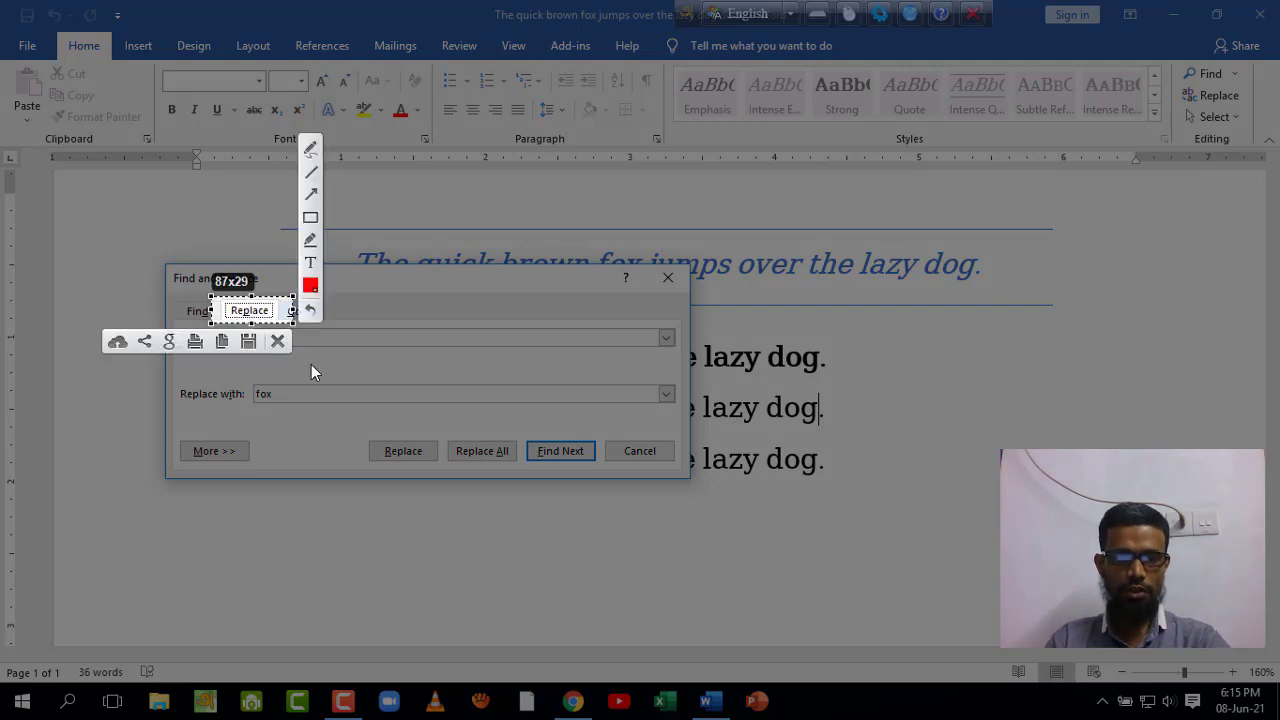
{"action": "key", "text": "ctrl+c"}
{"action": "left_click_drag", "start_coordinate": [300, 337], "coordinate": [253, 337]}
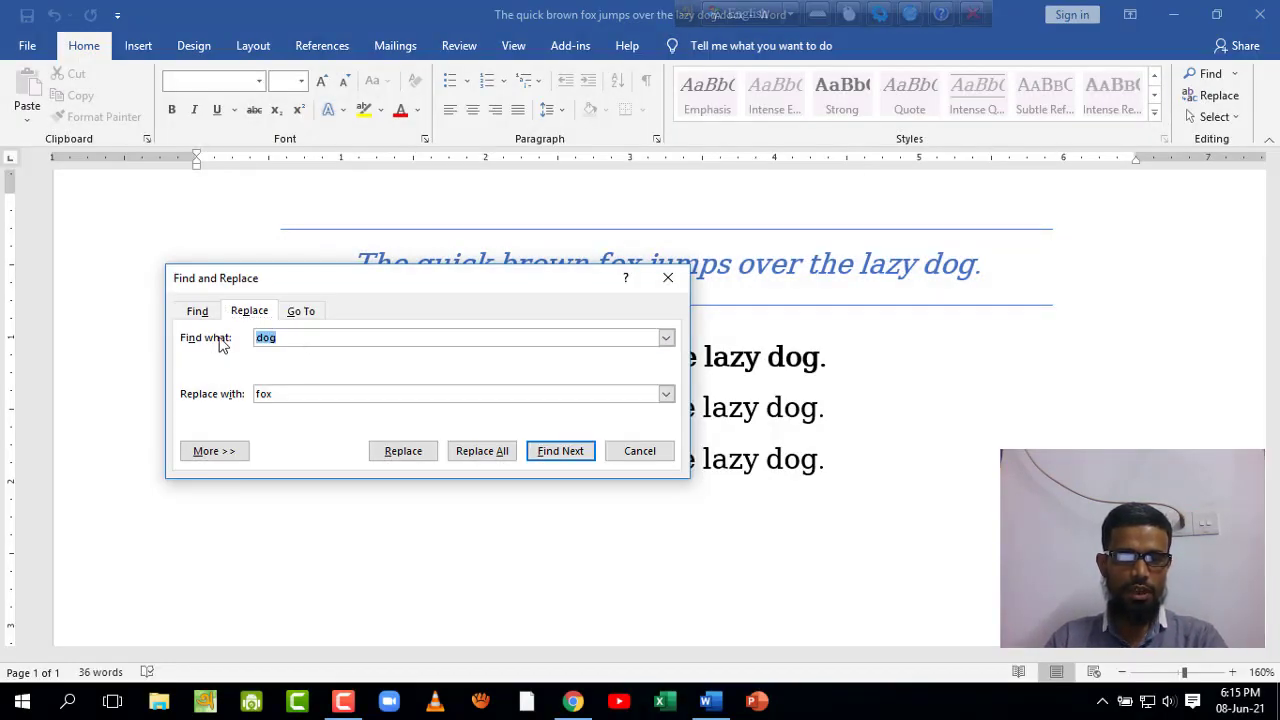
{"action": "left_click", "coordinate": [314, 341]}
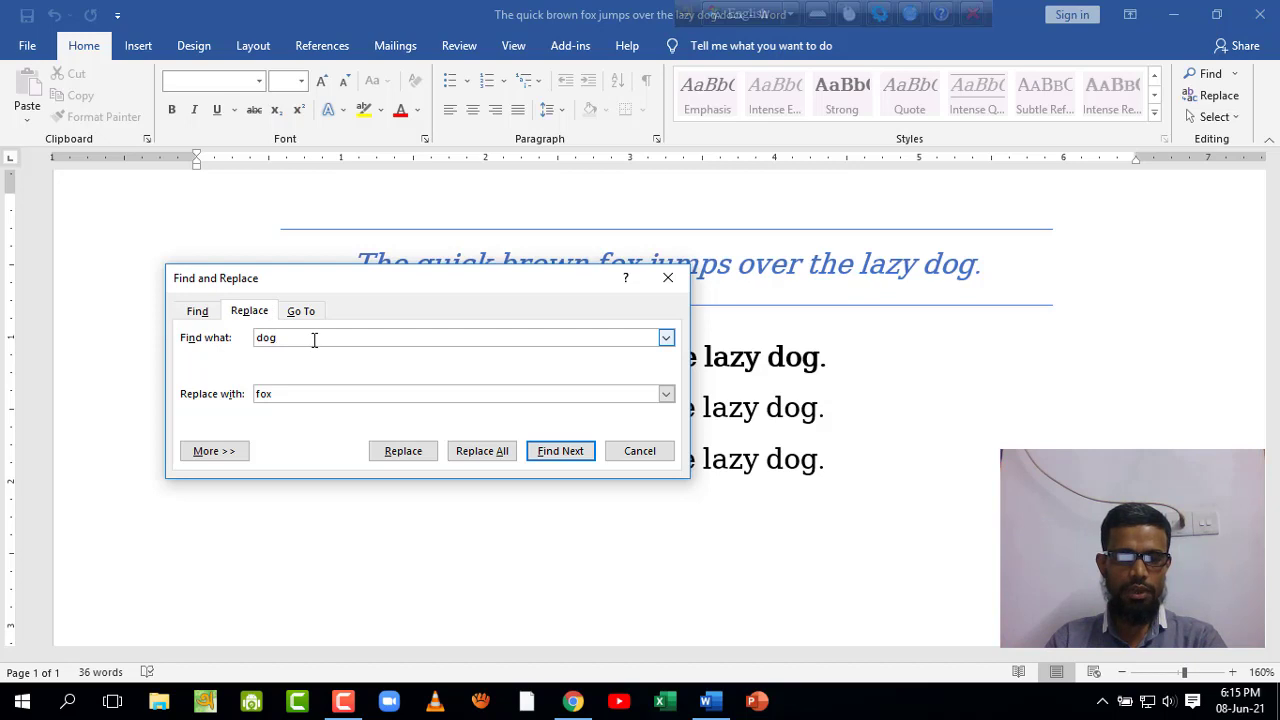
{"action": "left_click_drag", "start_coordinate": [347, 289], "coordinate": [314, 283]}
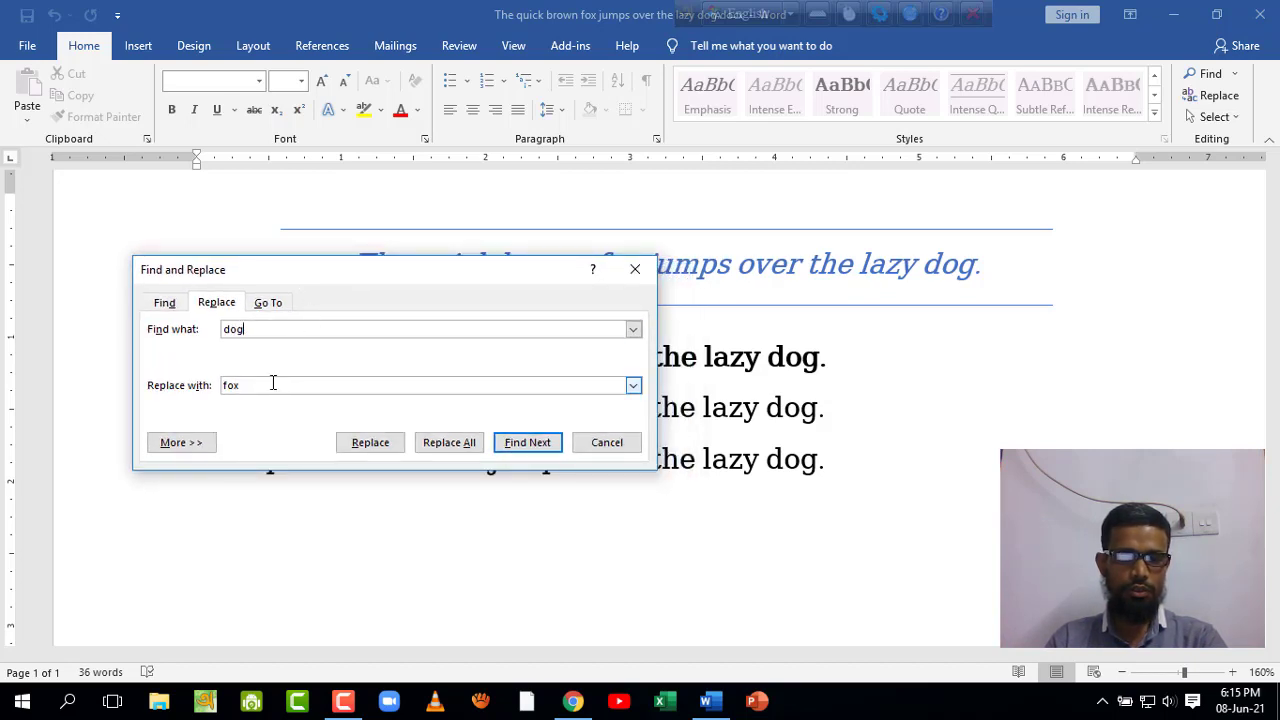
{"action": "left_click_drag", "start_coordinate": [268, 385], "coordinate": [155, 380]}
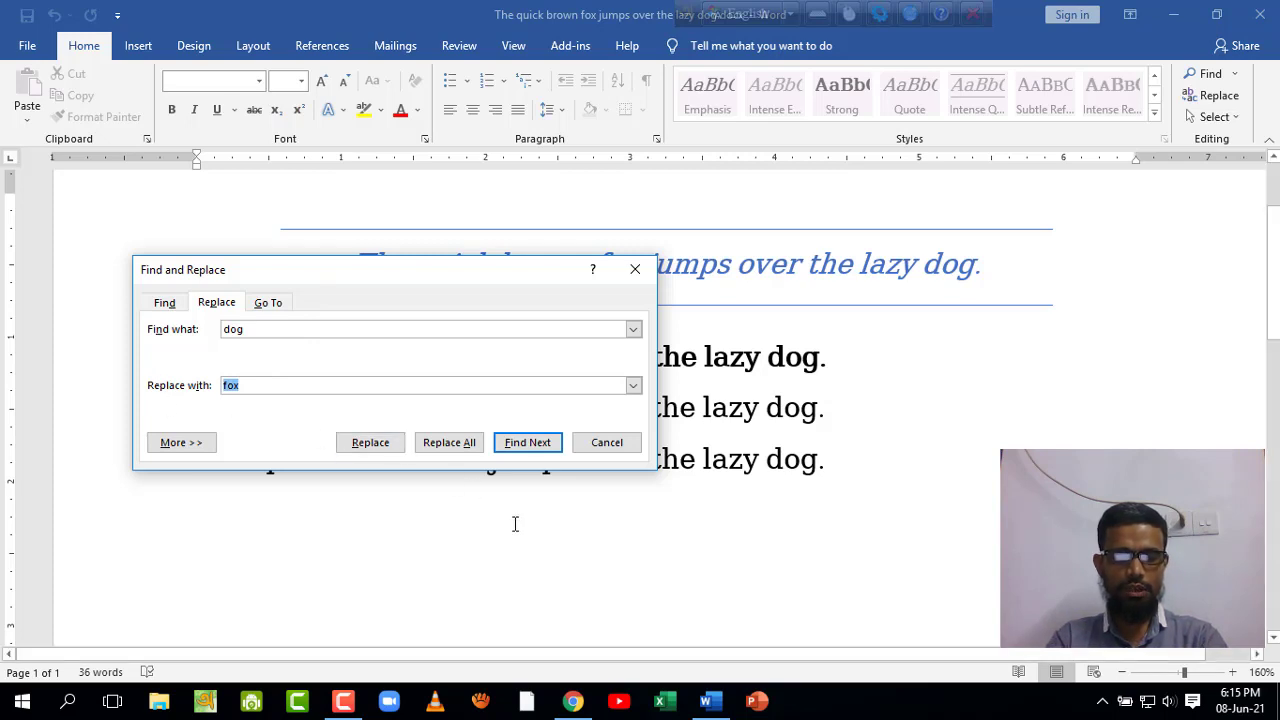
Finish entering 'cat' as the replacement and find the first 'dog'
{"action": "type", "text": "cat"}
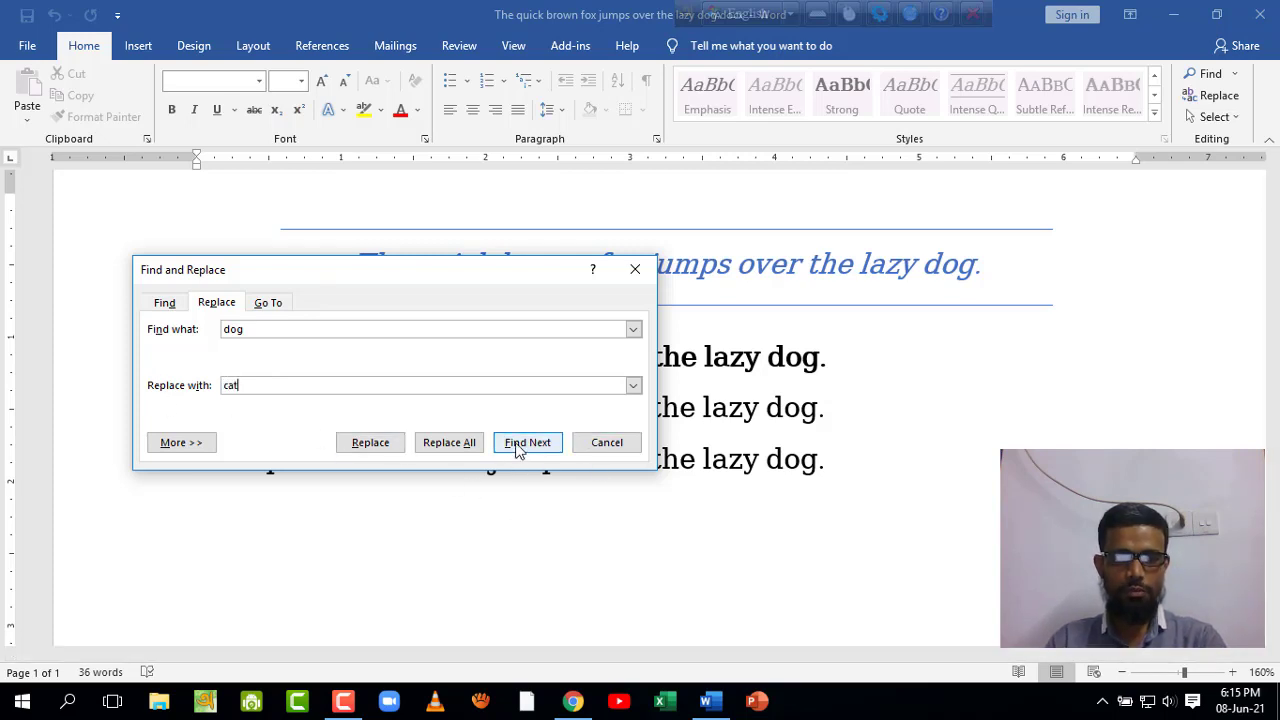
{"action": "left_click", "coordinate": [520, 447]}
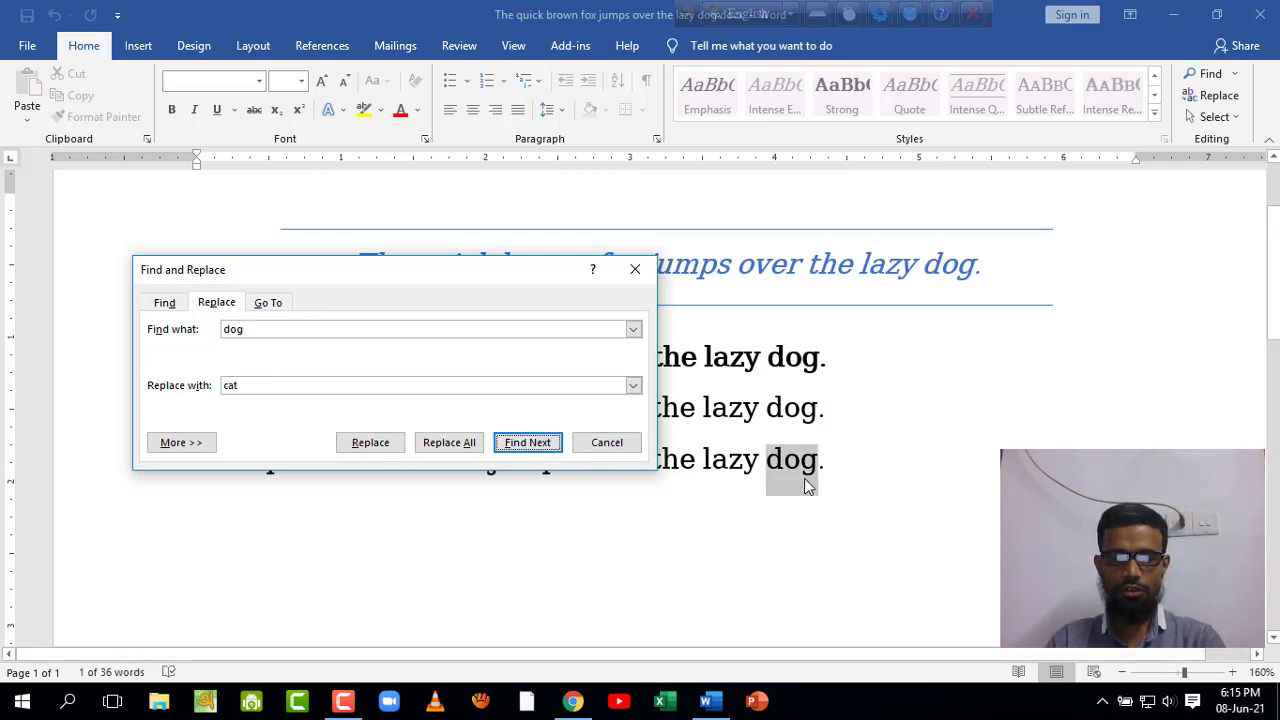
{"action": "left_click", "coordinate": [770, 468]}
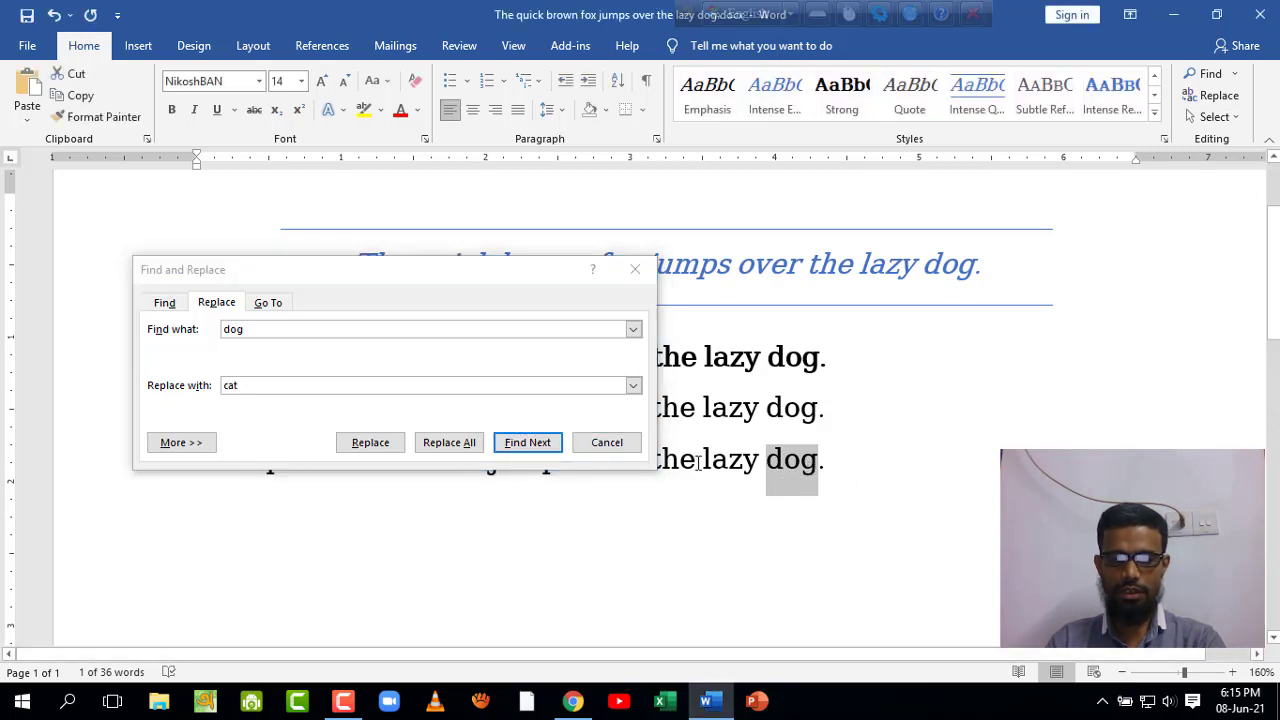
{"action": "key", "text": "Print"}
{"action": "left_click_drag", "start_coordinate": [755, 437], "coordinate": [848, 500]}
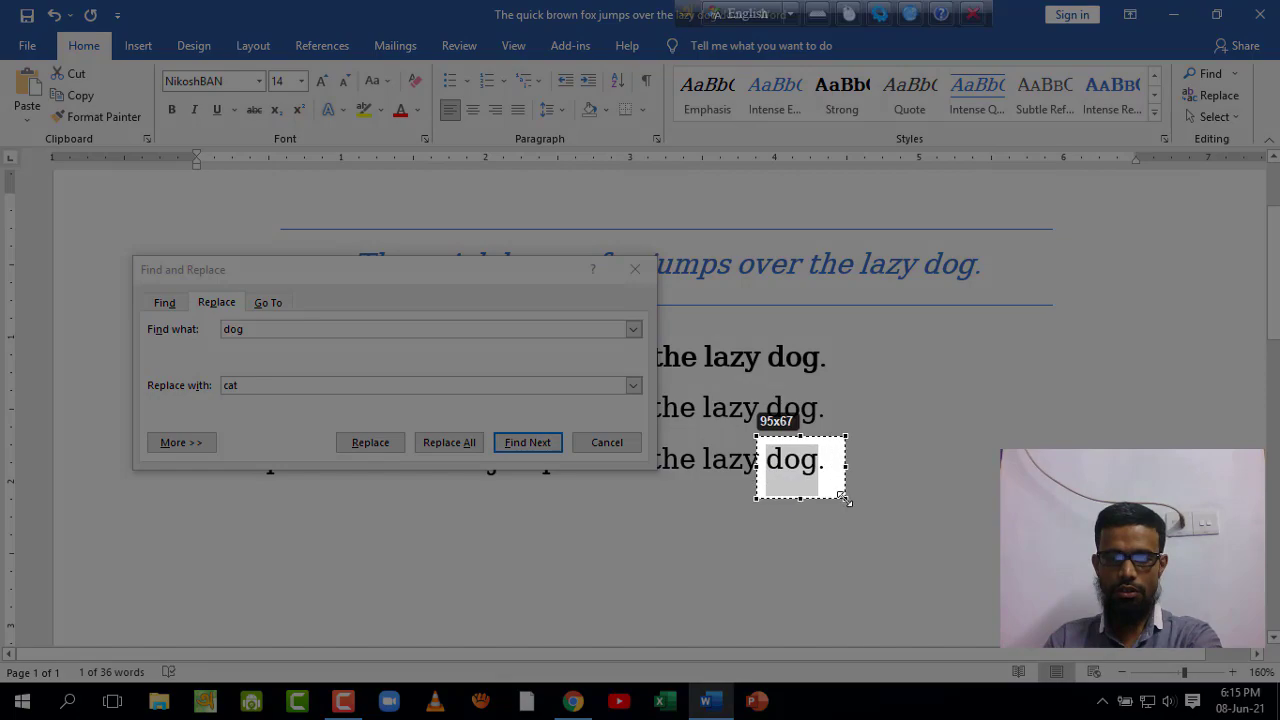
{"action": "left_click", "coordinate": [774, 516]}
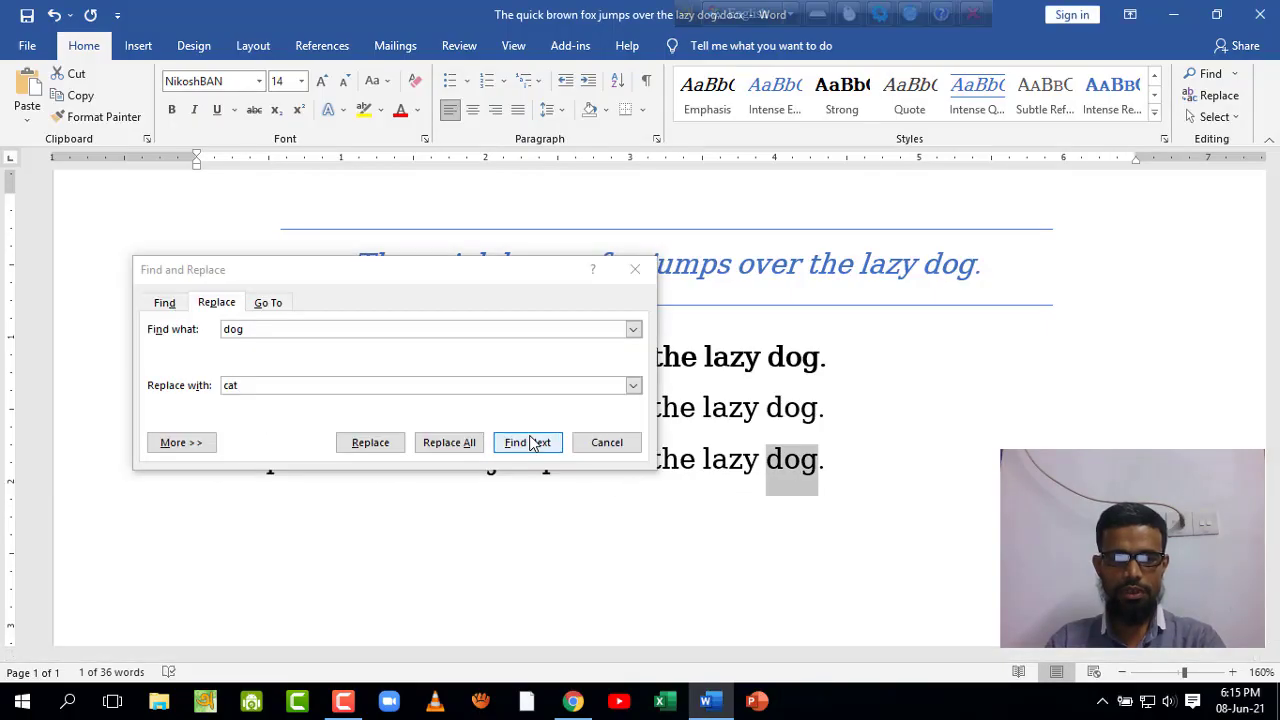
Advance to the bold line's 'dog' and replace only that one with 'cat'
{"action": "left_click", "coordinate": [530, 442]}
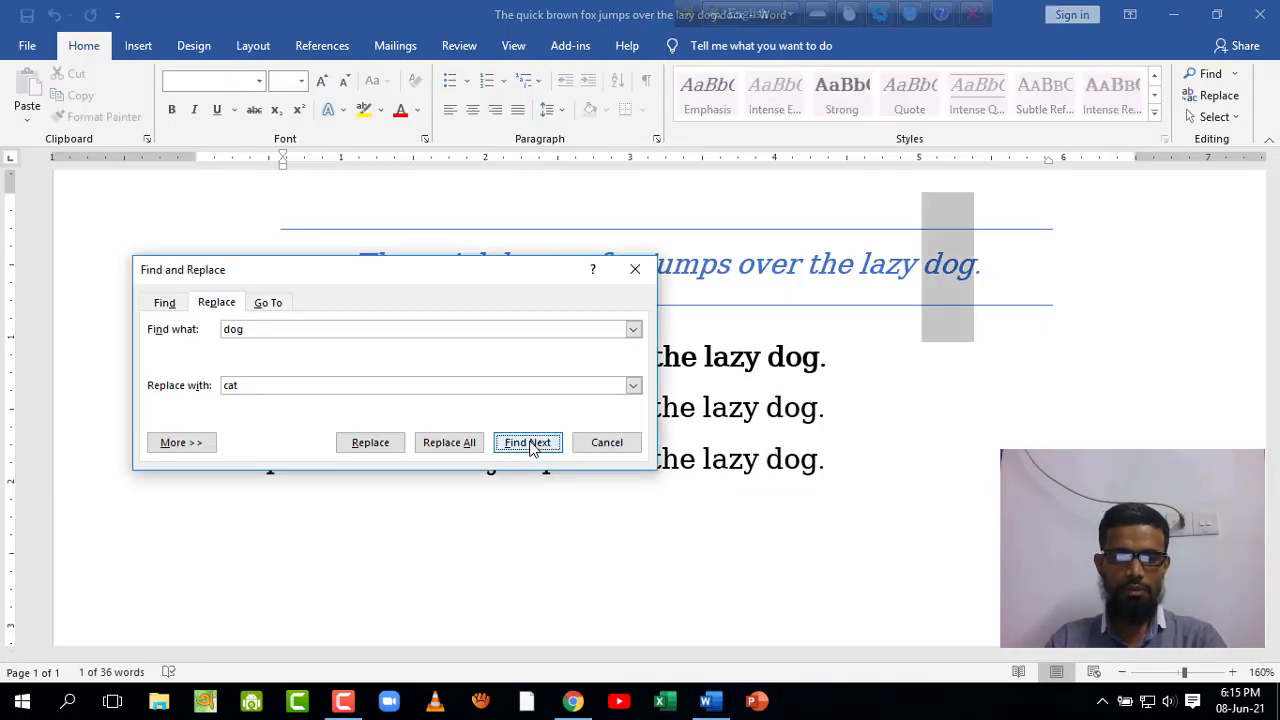
{"action": "left_click", "coordinate": [533, 446]}
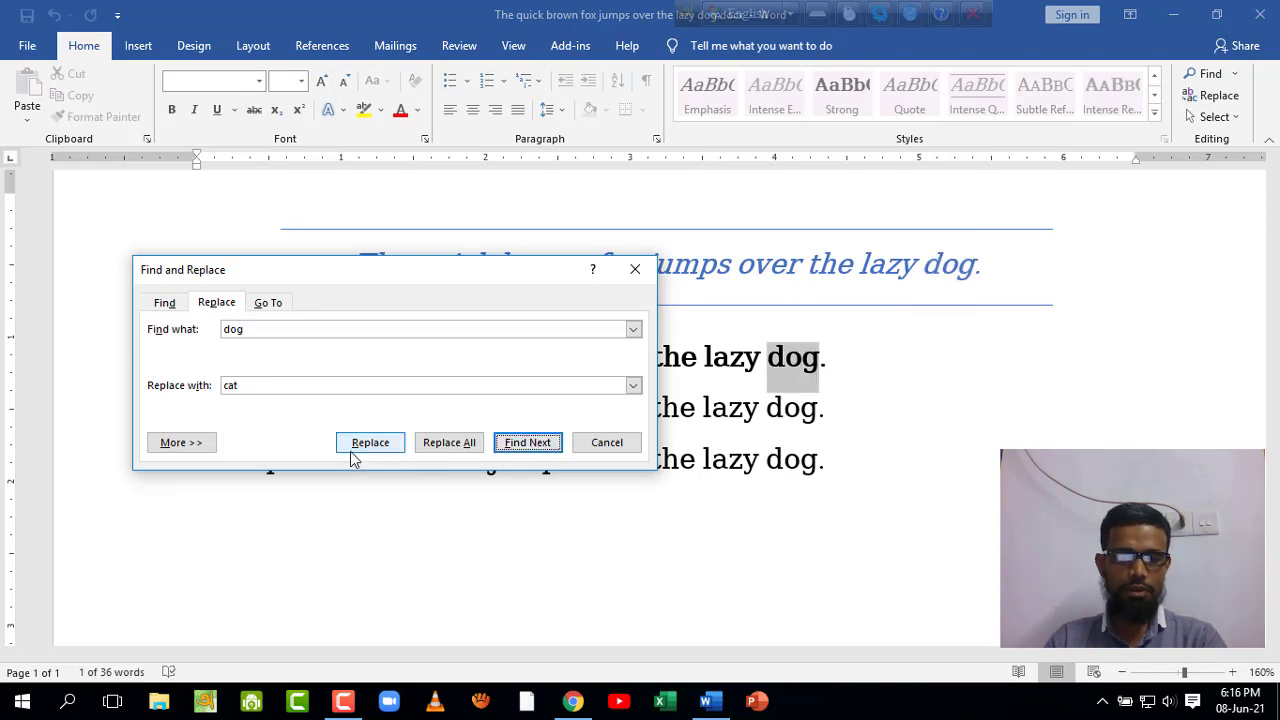
{"action": "key", "text": "Print"}
{"action": "left_click_drag", "start_coordinate": [306, 410], "coordinate": [410, 478]}
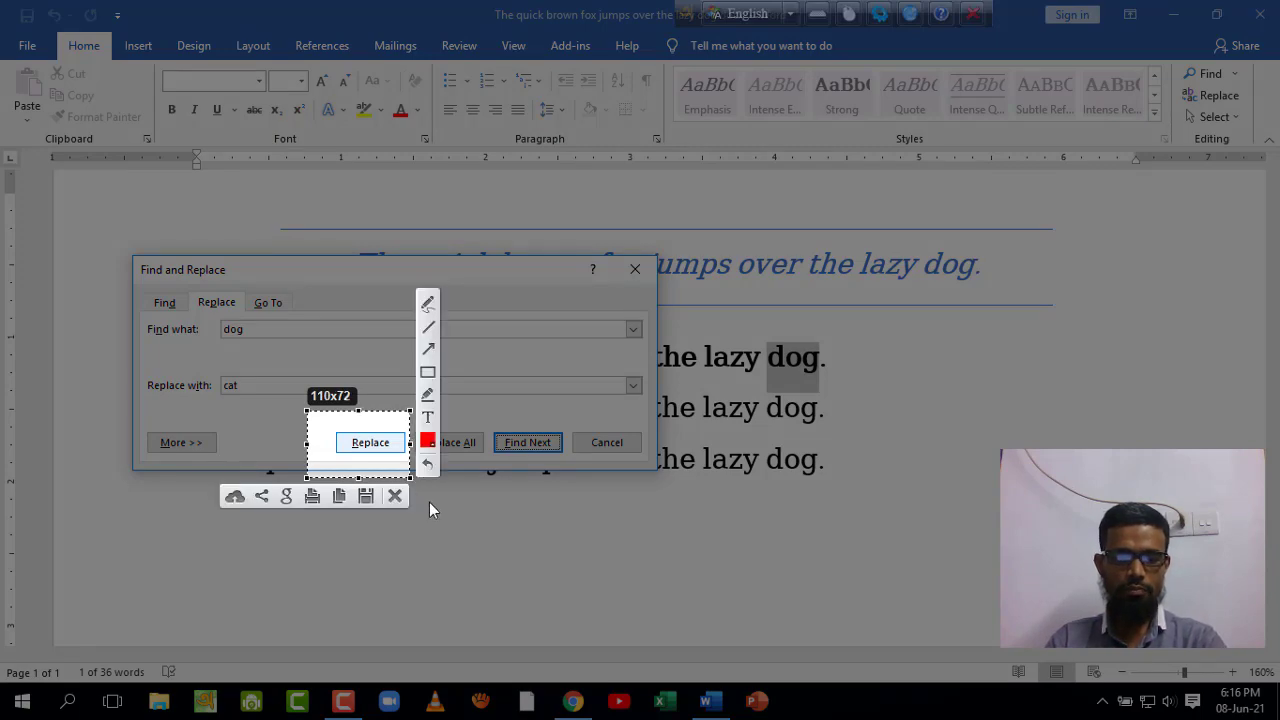
{"action": "key", "text": "ctrl+c"}
{"action": "left_click", "coordinate": [370, 442]}
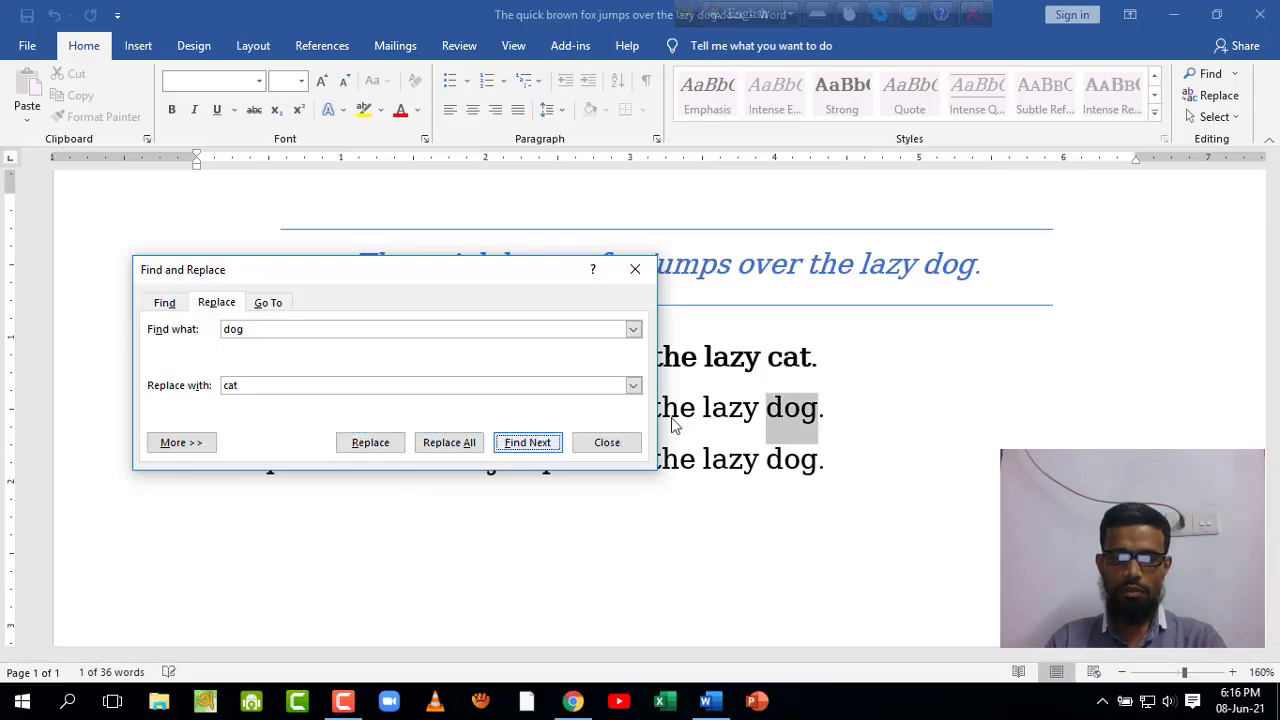
{"action": "left_click", "coordinate": [767, 357]}
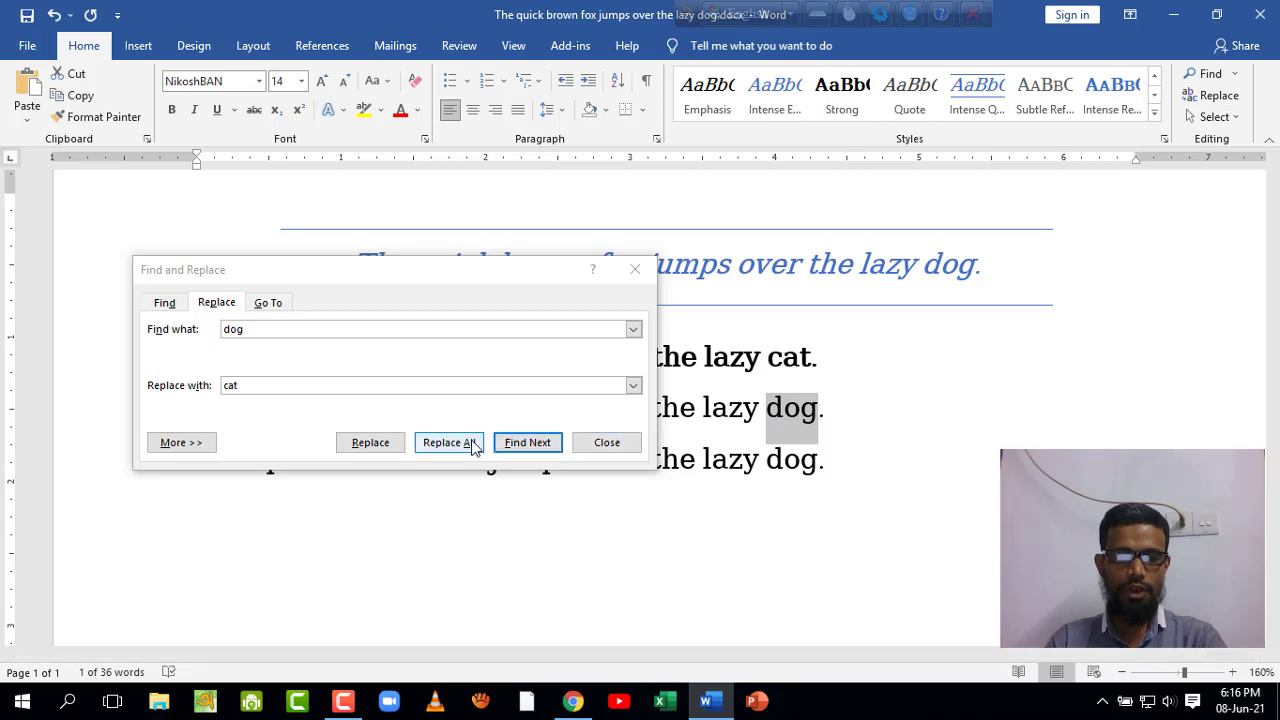
Replace the next 'dog', then Replace All to turn the remaining two into 'cat'
{"action": "left_click", "coordinate": [385, 447]}
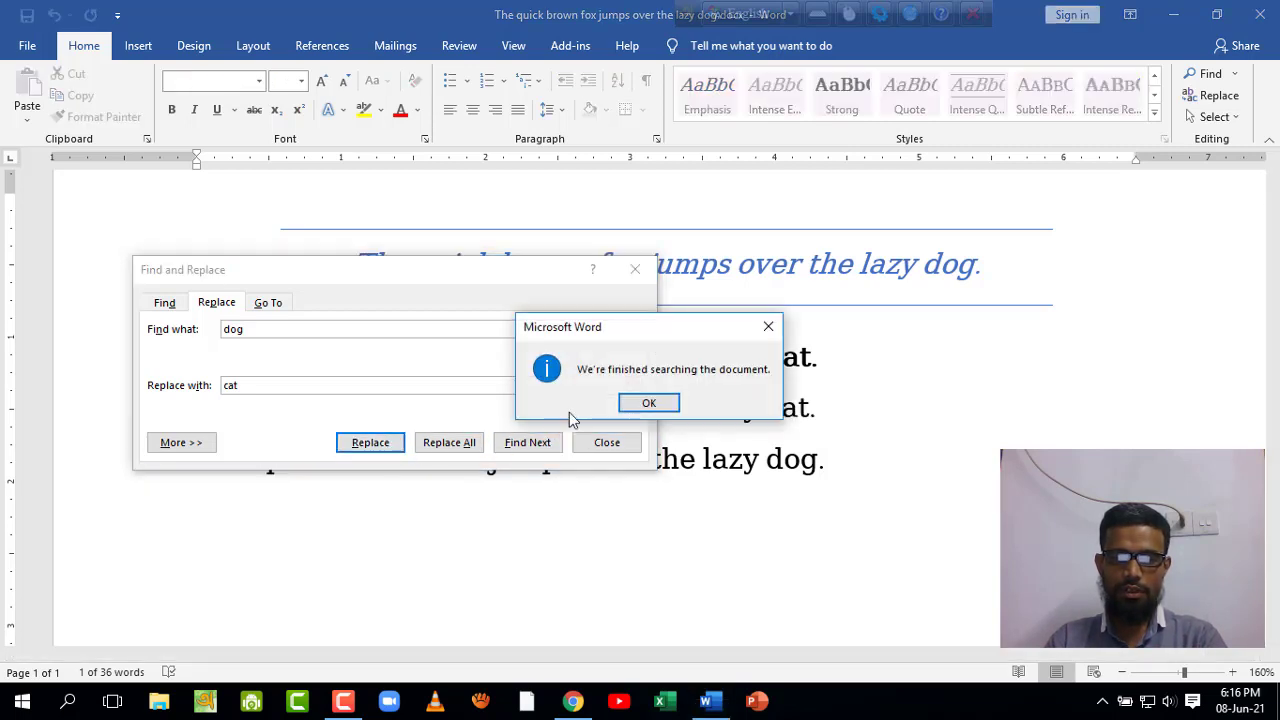
{"action": "key", "text": "Return"}
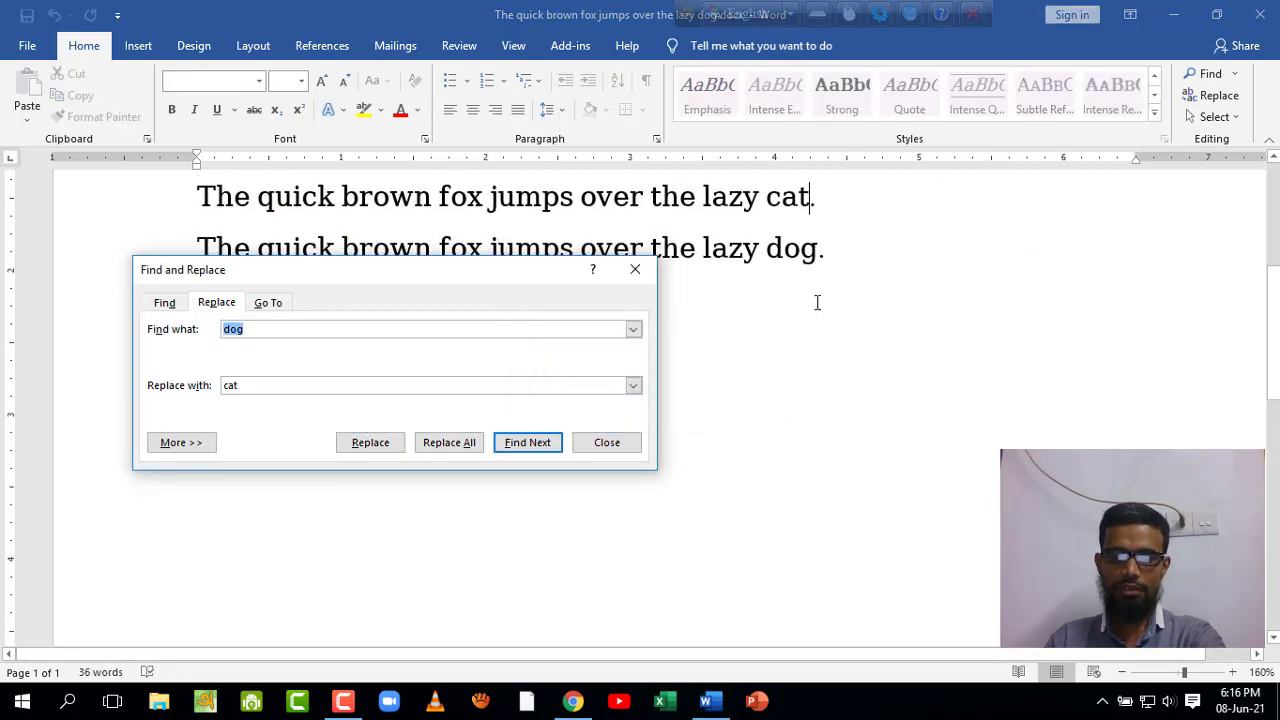
{"action": "scroll", "coordinate": [817, 302], "scroll_direction": "up", "scroll_amount": 3}
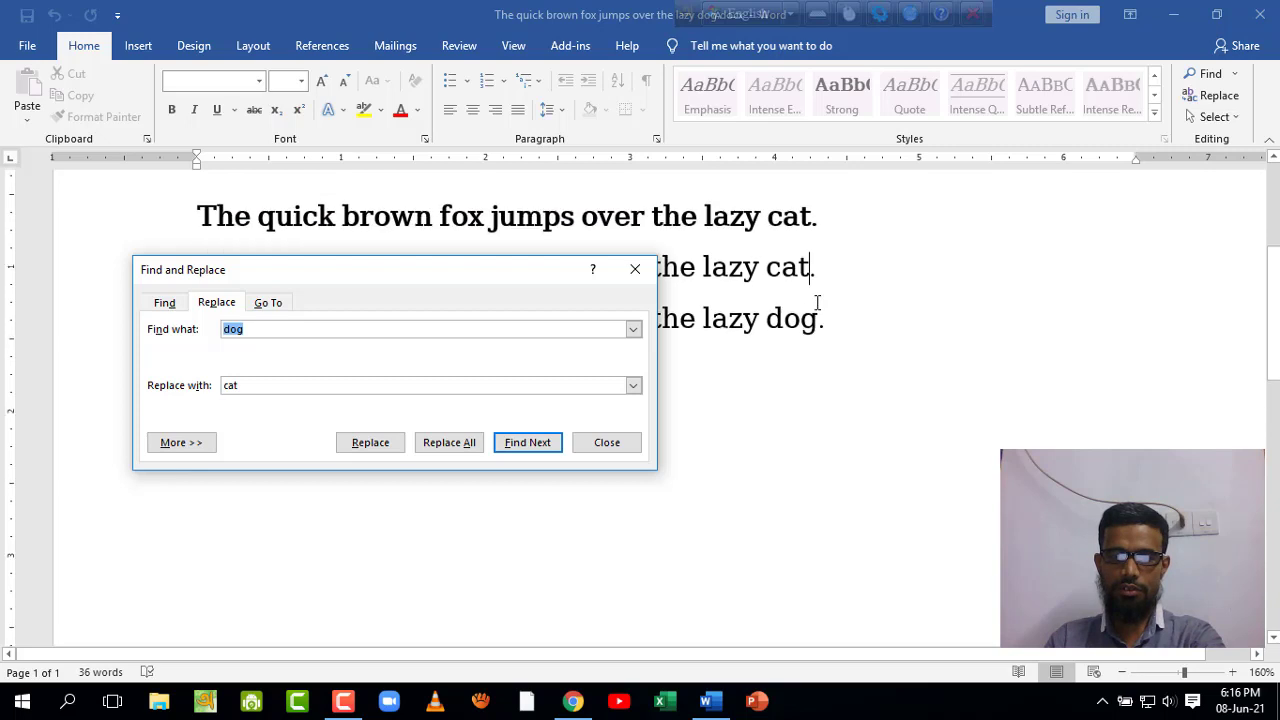
{"action": "left_click", "coordinate": [545, 449]}
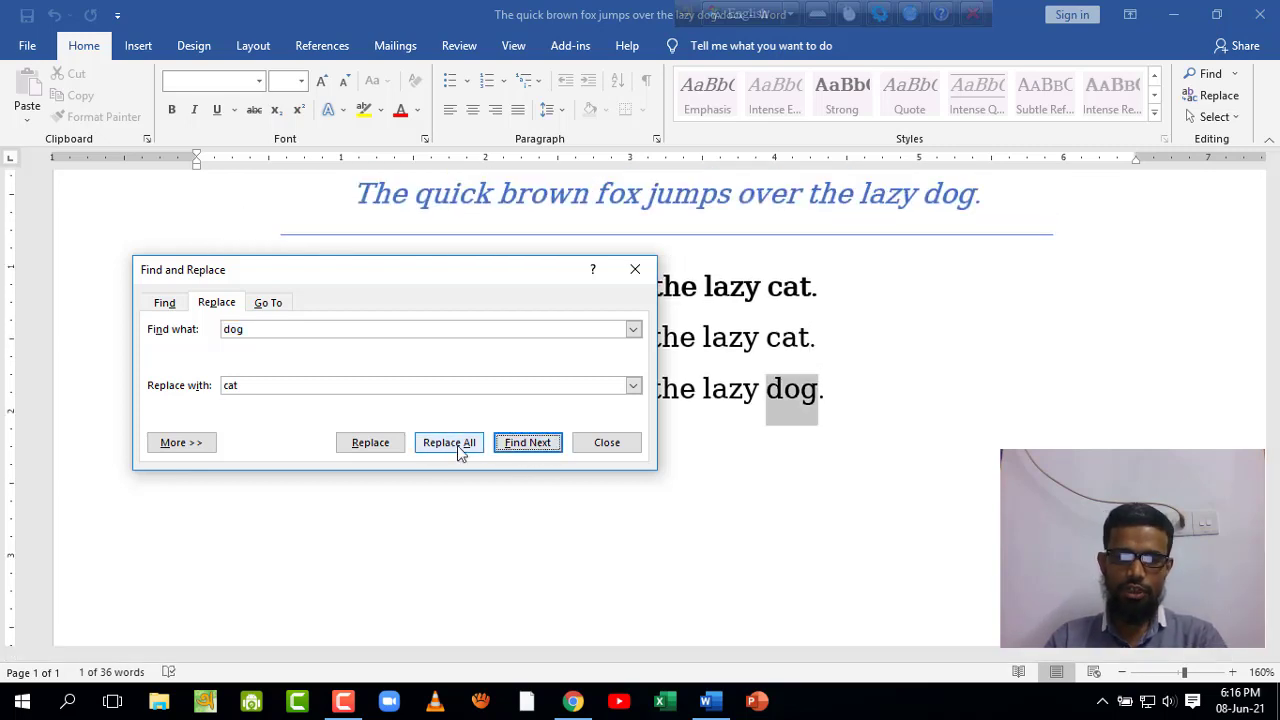
{"action": "left_click", "coordinate": [460, 452]}
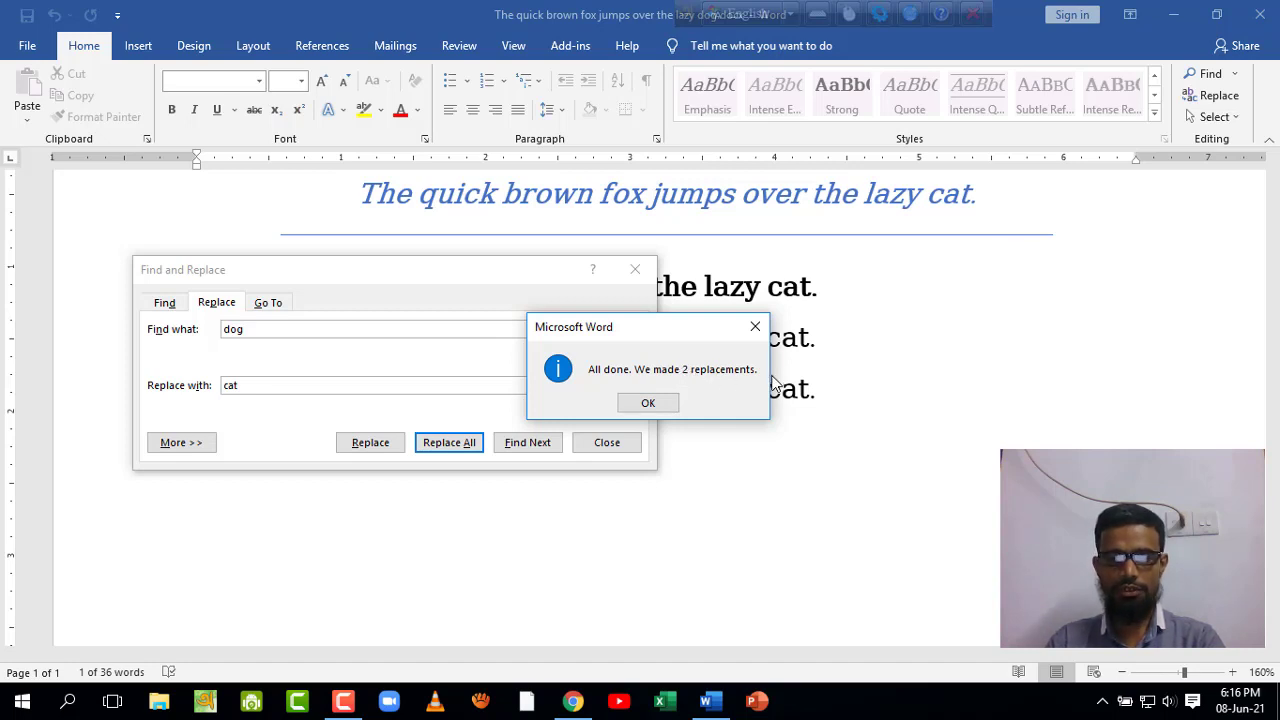
{"action": "key", "text": "Return"}
Set Find what to 'cat' and Replace with to 'dog', then Replace All
{"action": "left_click", "coordinate": [294, 336]}
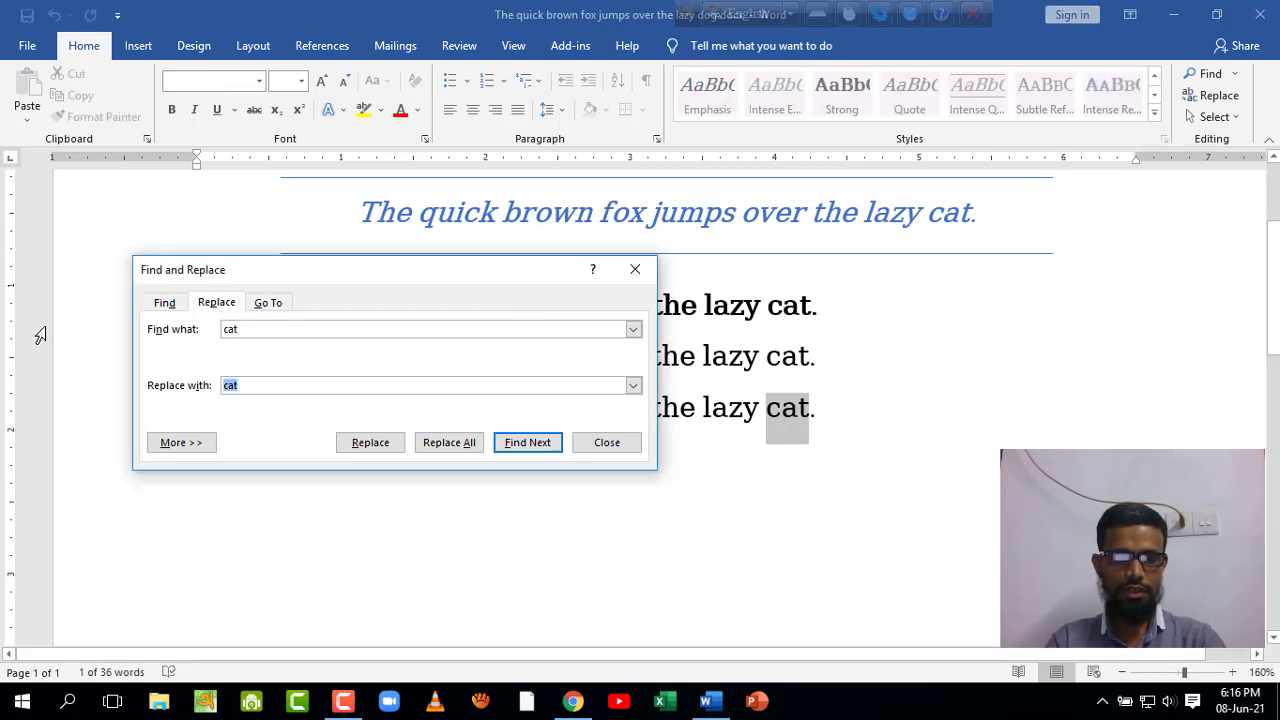
{"action": "left_click", "coordinate": [353, 382]}
{"action": "type", "text": "dog"}
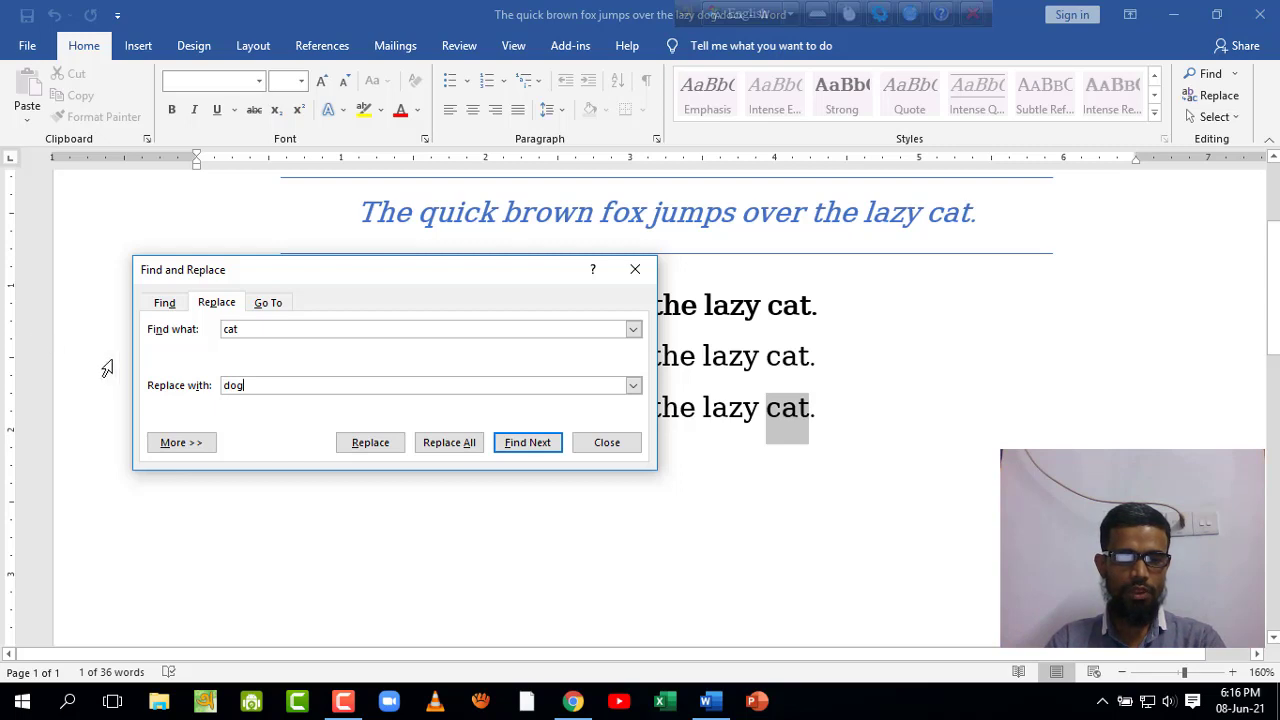
{"action": "left_click_drag", "start_coordinate": [303, 331], "coordinate": [147, 331]}
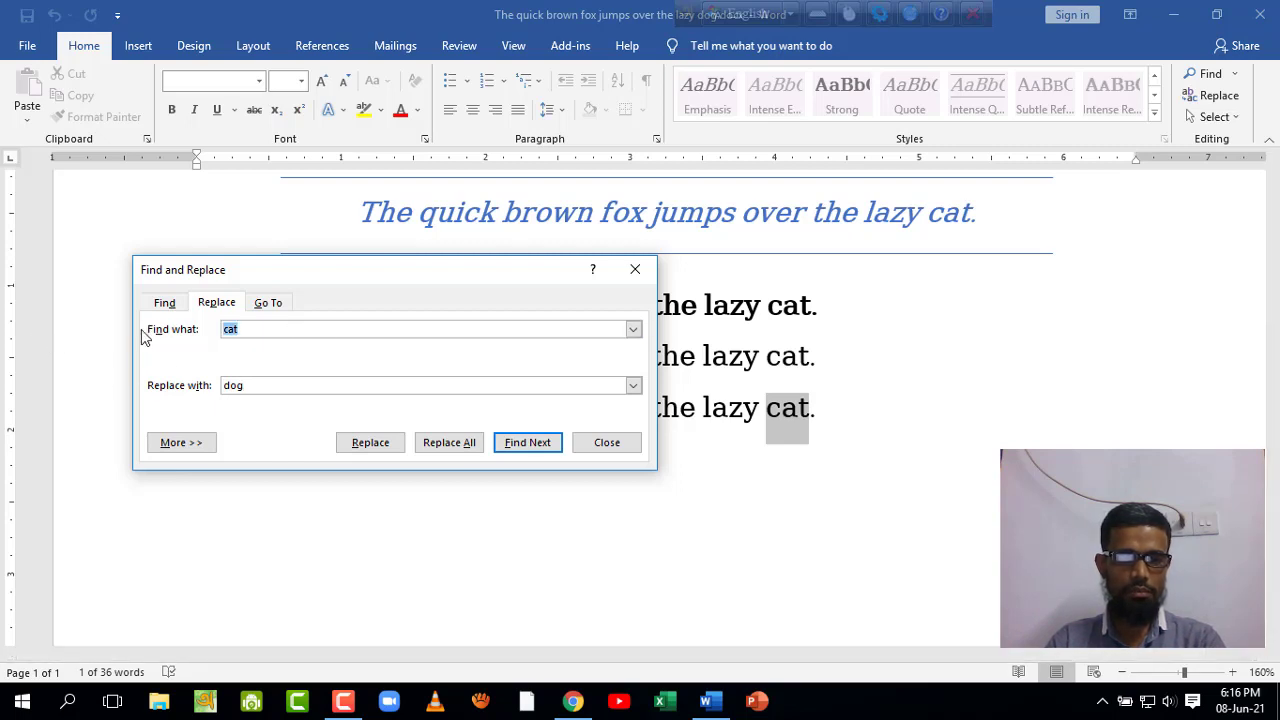
{"action": "left_click_drag", "start_coordinate": [278, 384], "coordinate": [120, 382]}
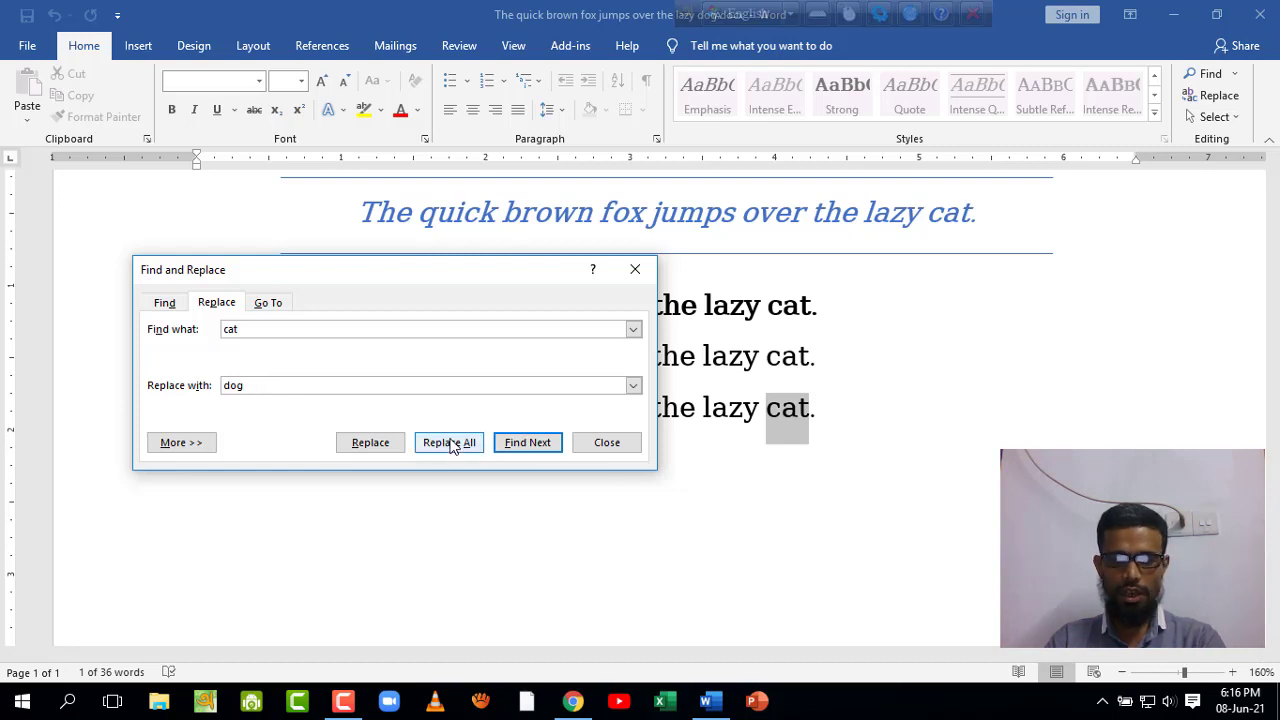
{"action": "key", "text": "Print"}
{"action": "left_click_drag", "start_coordinate": [392, 413], "coordinate": [492, 472]}
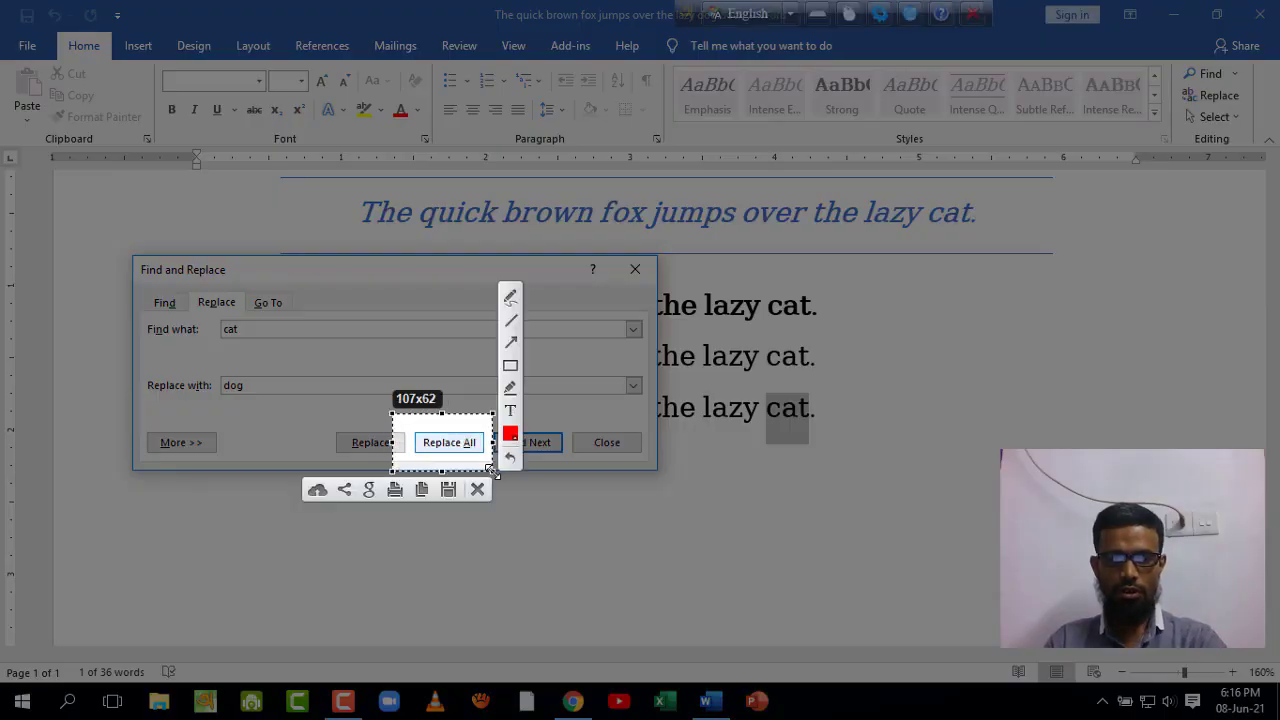
{"action": "key", "text": "ctrl+c"}
{"action": "left_click", "coordinate": [459, 444]}
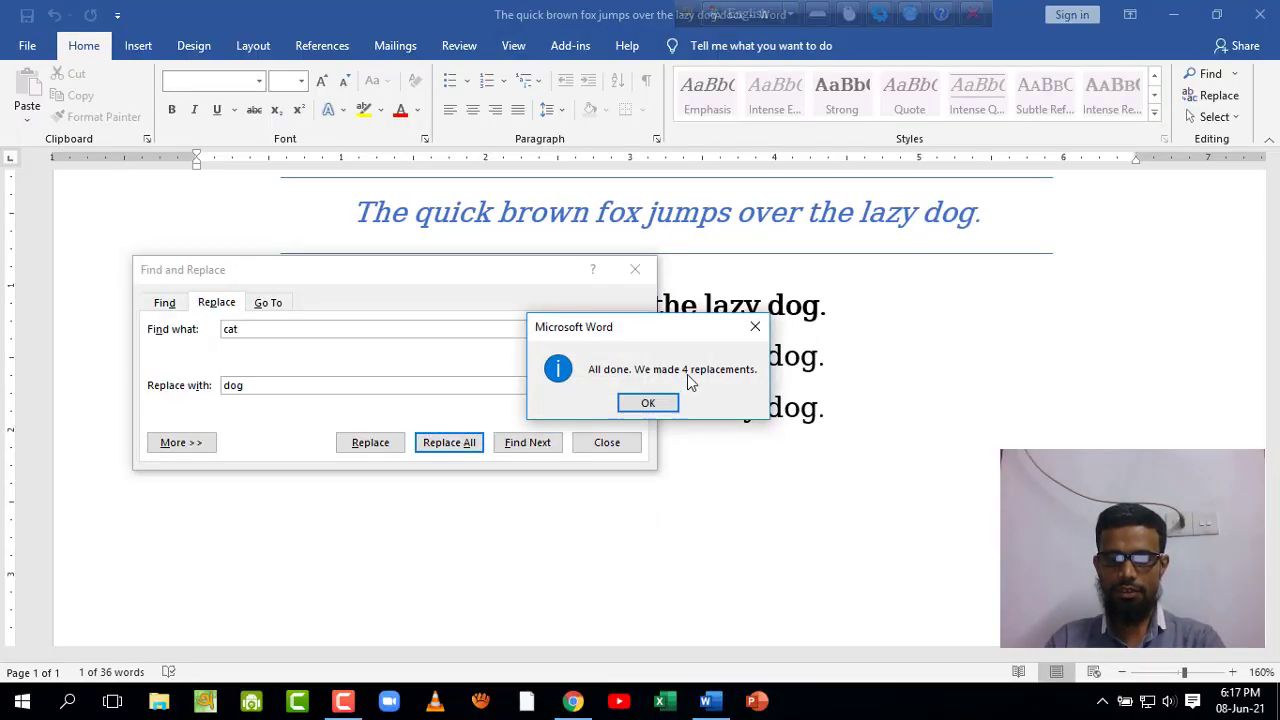
Confirm the 4-replacement message and switch to the Go To tab
{"action": "key", "text": "Print"}
{"action": "left_click_drag", "start_coordinate": [601, 344], "coordinate": [760, 394]}
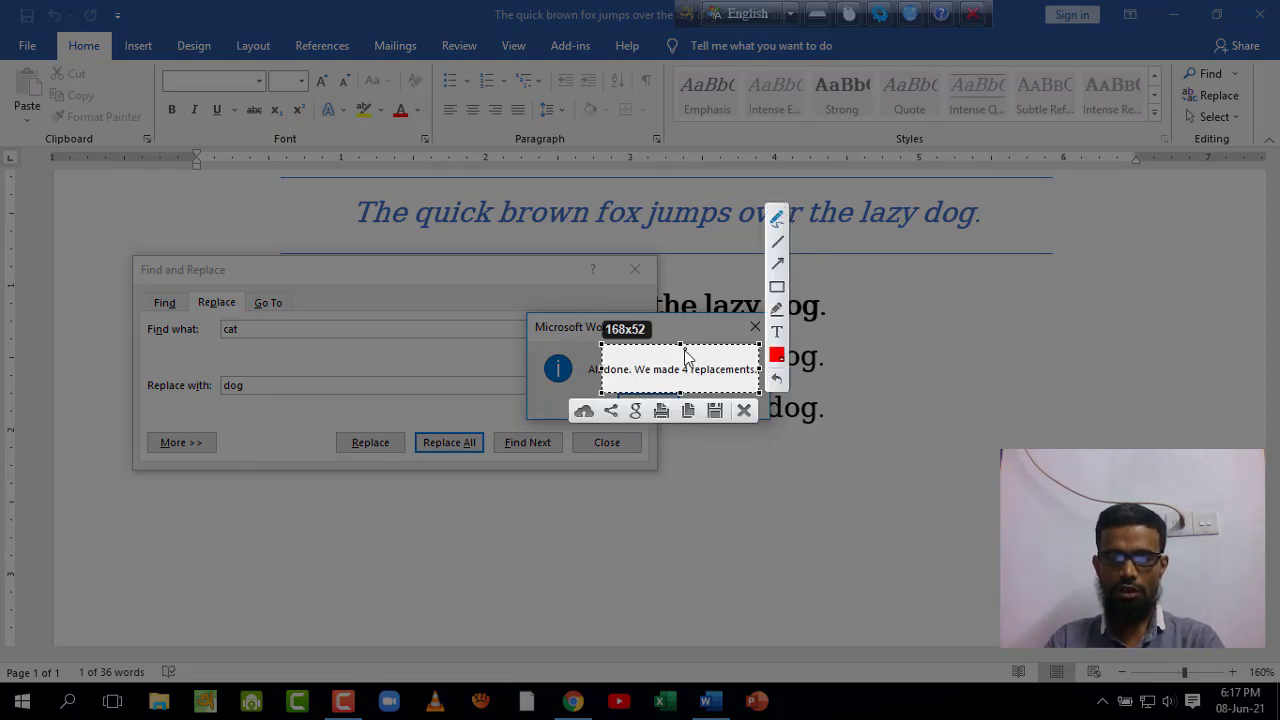
{"action": "mouse_move", "coordinate": [681, 352]}
{"action": "left_mouse_down"}
{"action": "mouse_move", "coordinate": [673, 364]}
{"action": "mouse_move", "coordinate": [684, 349]}
{"action": "left_mouse_up"}
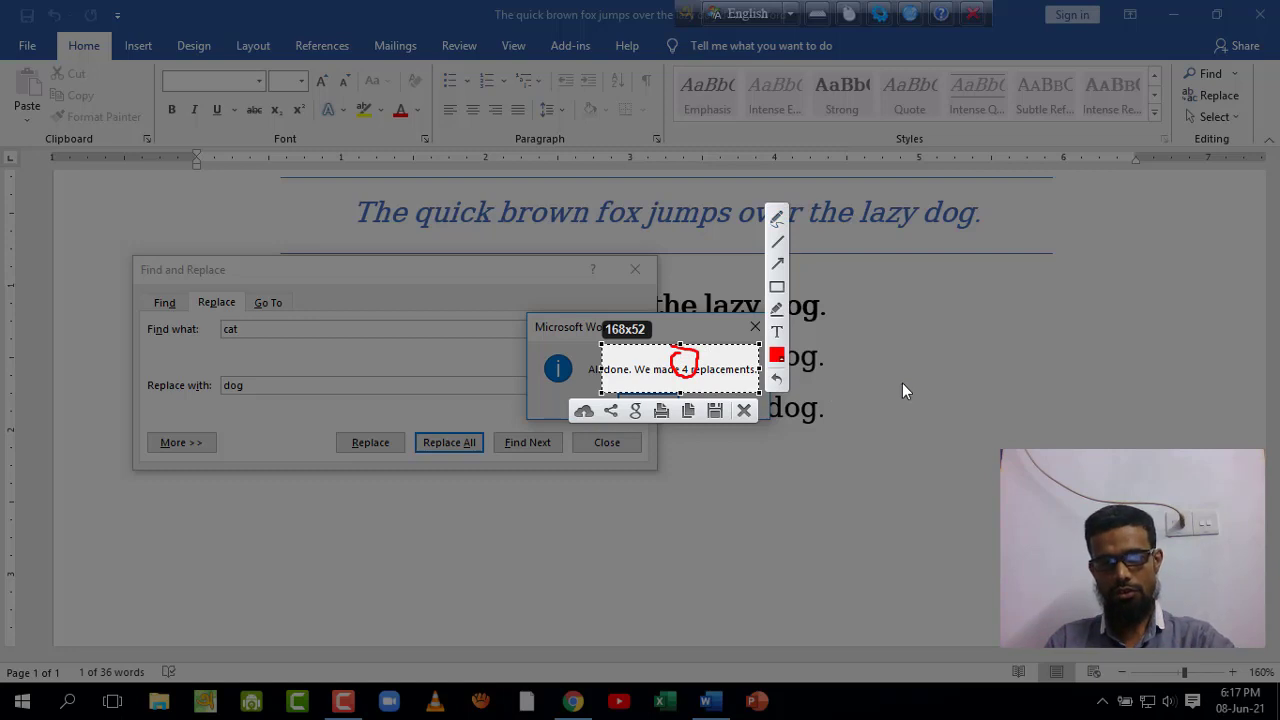
{"action": "key", "text": "Escape"}
{"action": "left_click", "coordinate": [648, 401]}
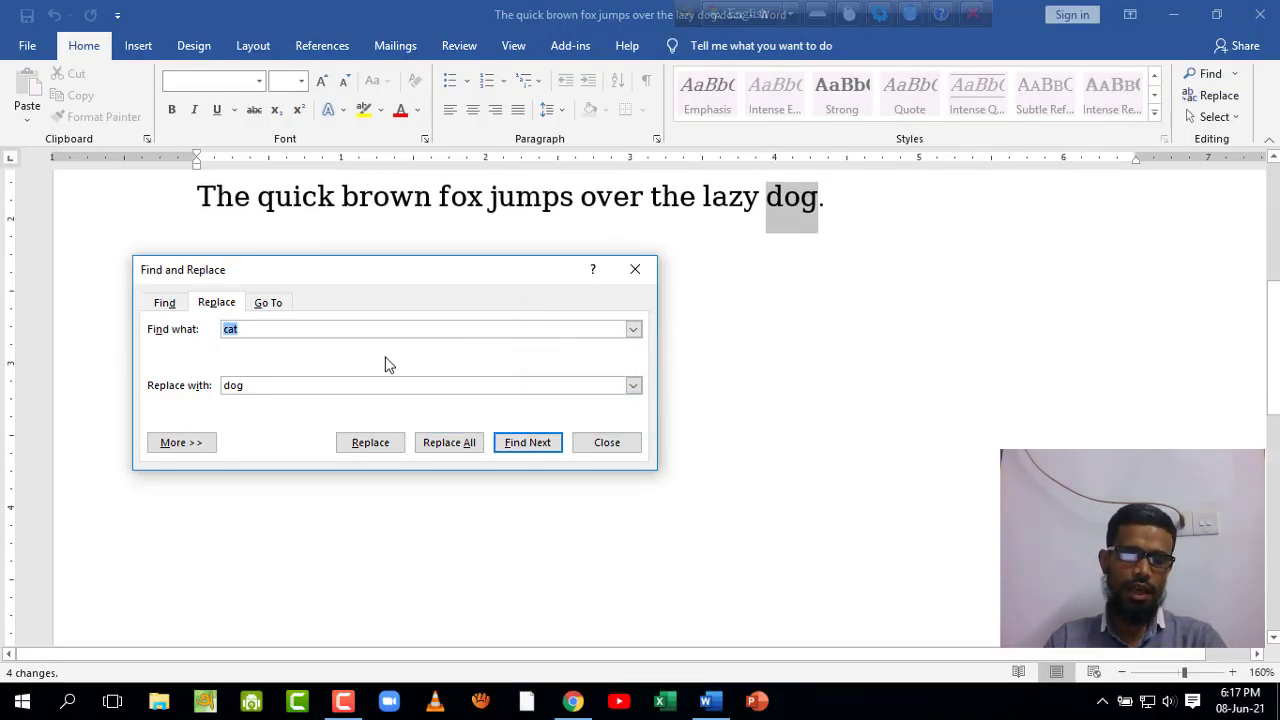
{"action": "left_click", "coordinate": [266, 304]}
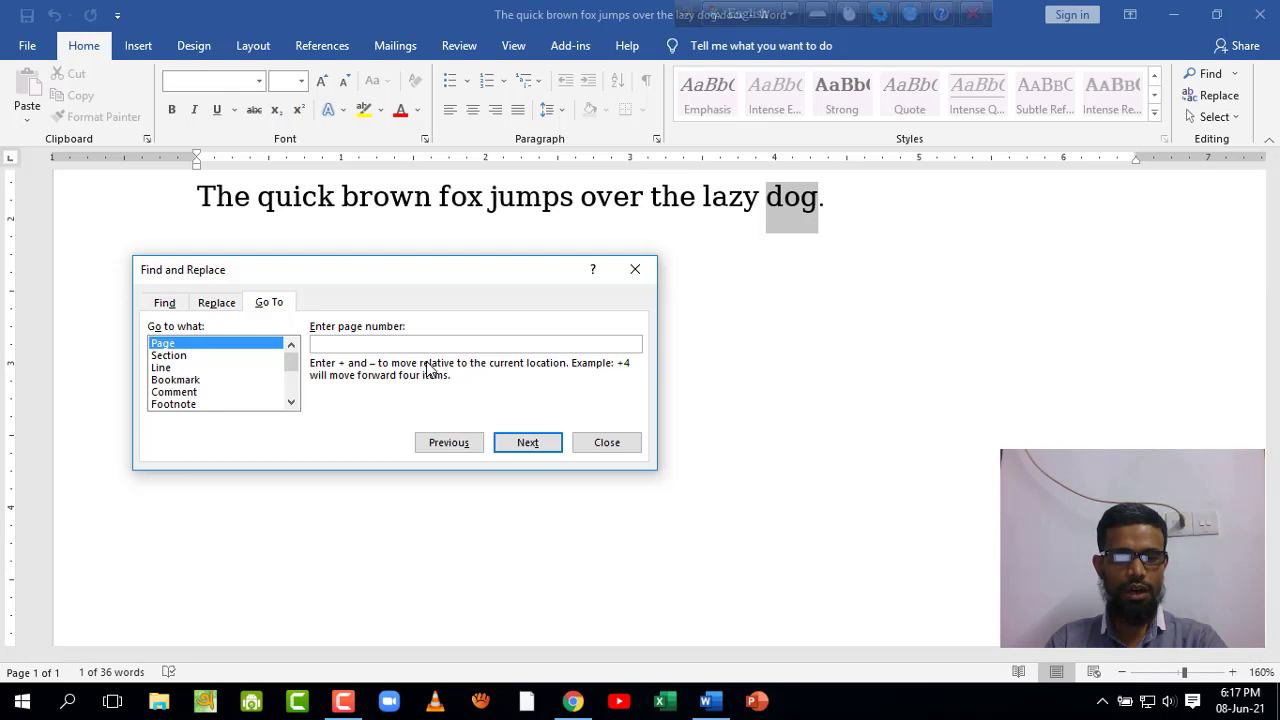
Close Find and Replace and select the three body lines
{"action": "key", "text": "Escape"}
{"action": "scroll", "coordinate": [575, 383], "scroll_direction": "up", "scroll_amount": 3}
{"action": "scroll", "coordinate": [560, 395], "scroll_direction": "down", "scroll_amount": 1}
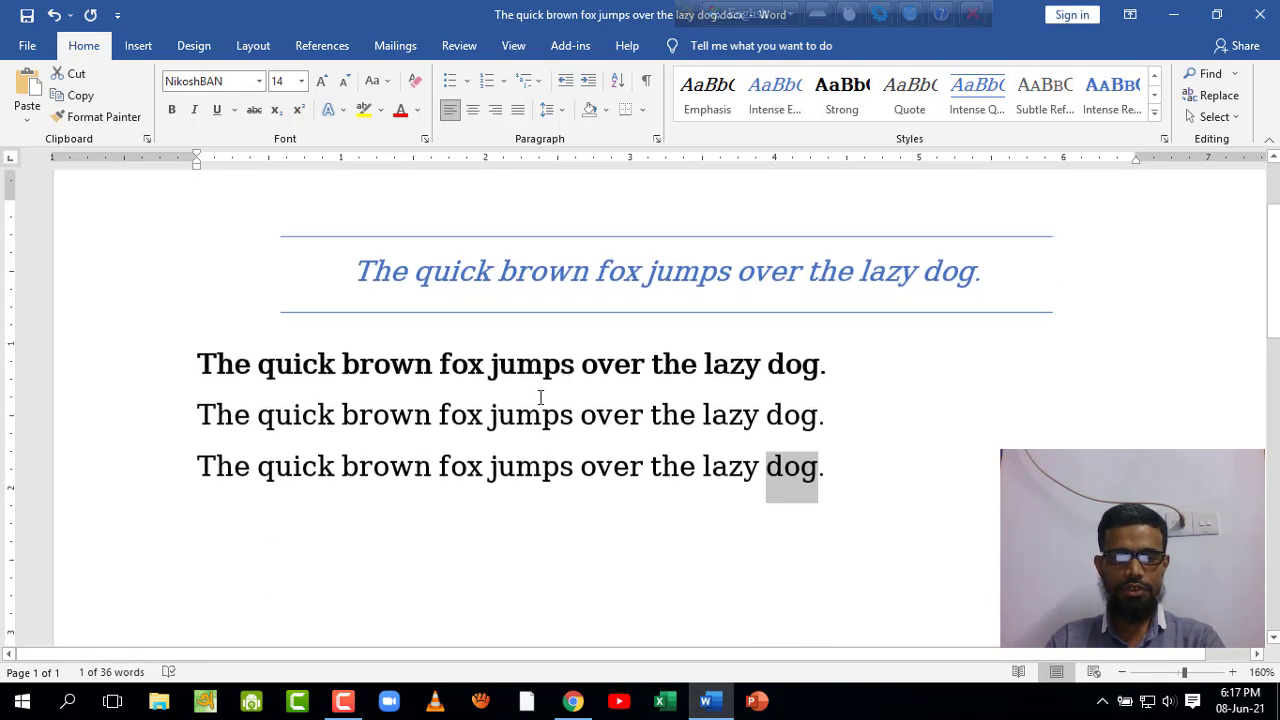
{"action": "left_click", "coordinate": [490, 413]}
{"action": "left_click_drag", "start_coordinate": [155, 383], "coordinate": [194, 528]}
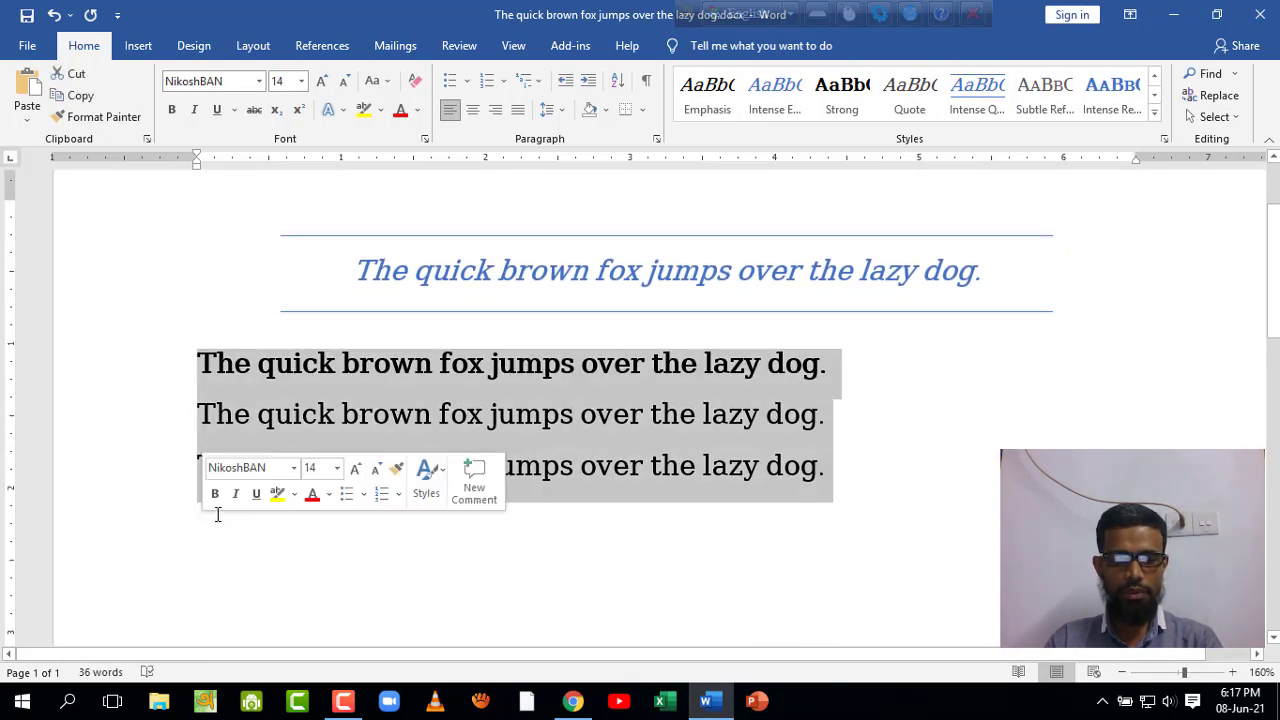
{"action": "key", "text": "ctrl+v"}
Paste the lines repeatedly until the document reaches seven pages, scrolling to check
{"action": "key", "text": "ctrl+v"}
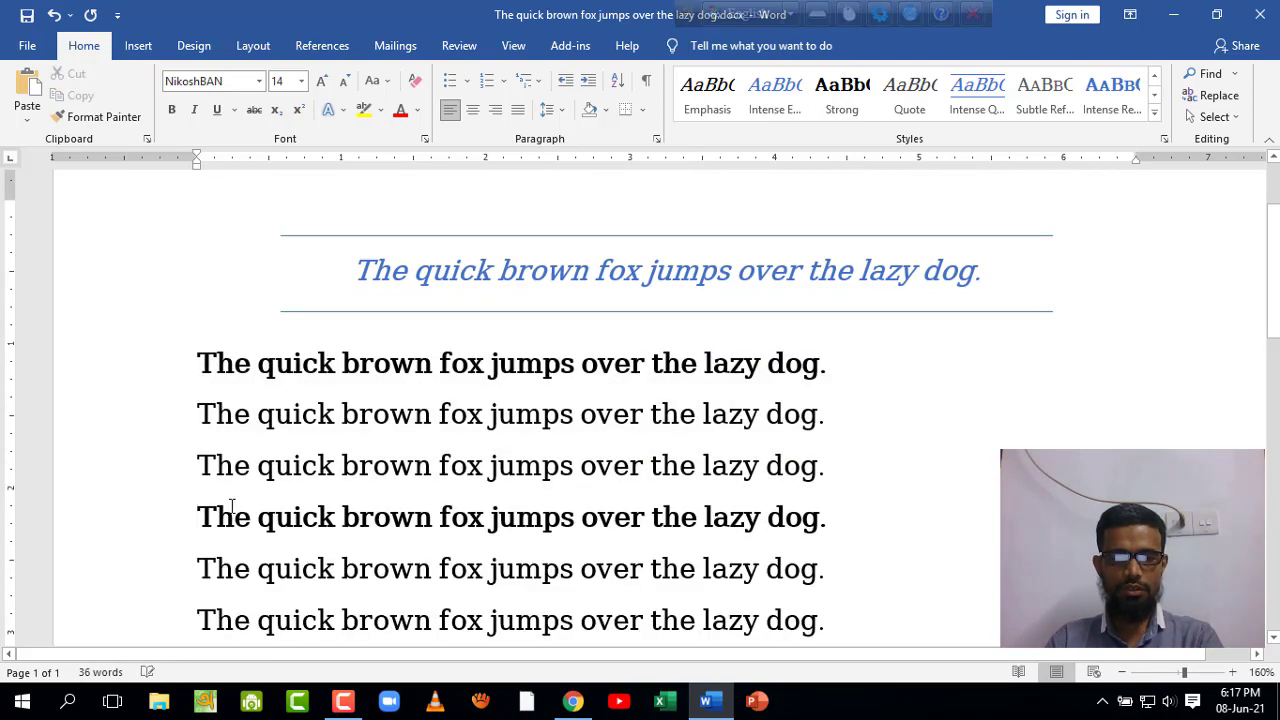
{"action": "key", "text": "ctrl+v"}
{"action": "key", "text": "ctrl+v"}
{"action": "scroll", "coordinate": [234, 514], "scroll_direction": "down", "scroll_amount": 5}
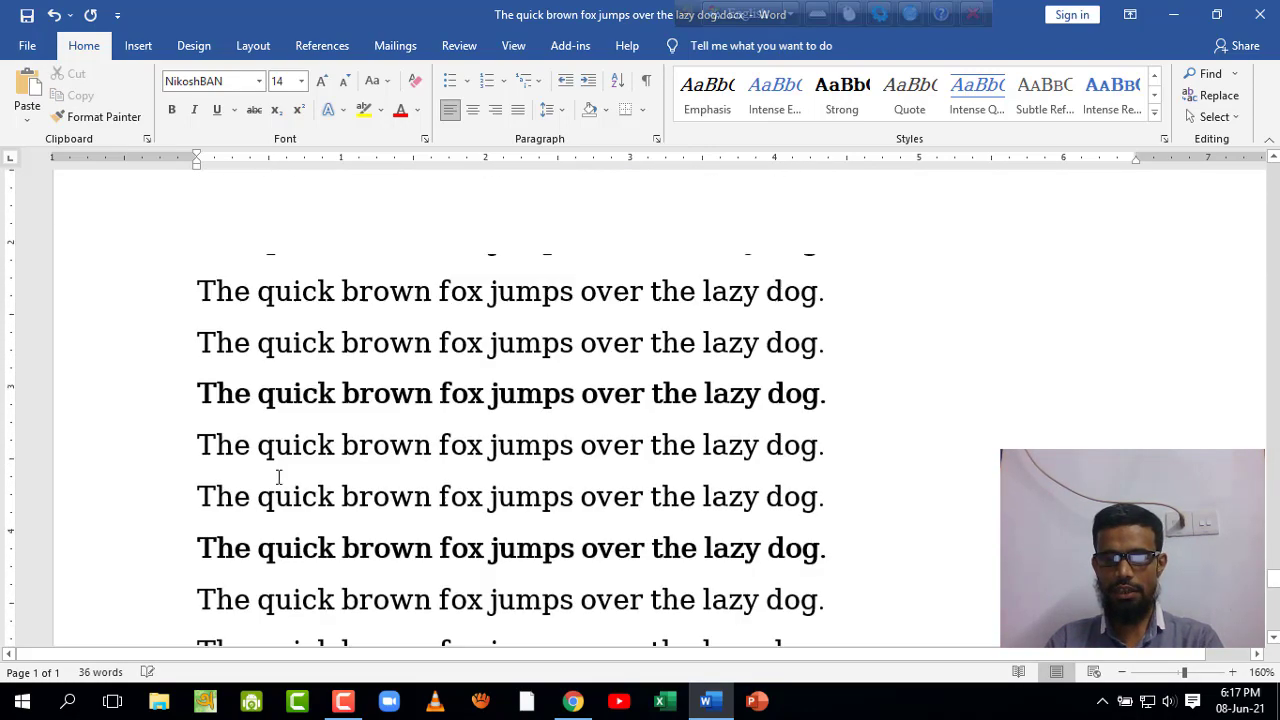
{"action": "scroll", "coordinate": [910, 387], "scroll_direction": "down", "scroll_amount": 2}
{"action": "scroll", "coordinate": [923, 406], "scroll_direction": "down", "scroll_amount": 8}
{"action": "scroll", "coordinate": [923, 406], "scroll_direction": "down", "scroll_amount": 5}
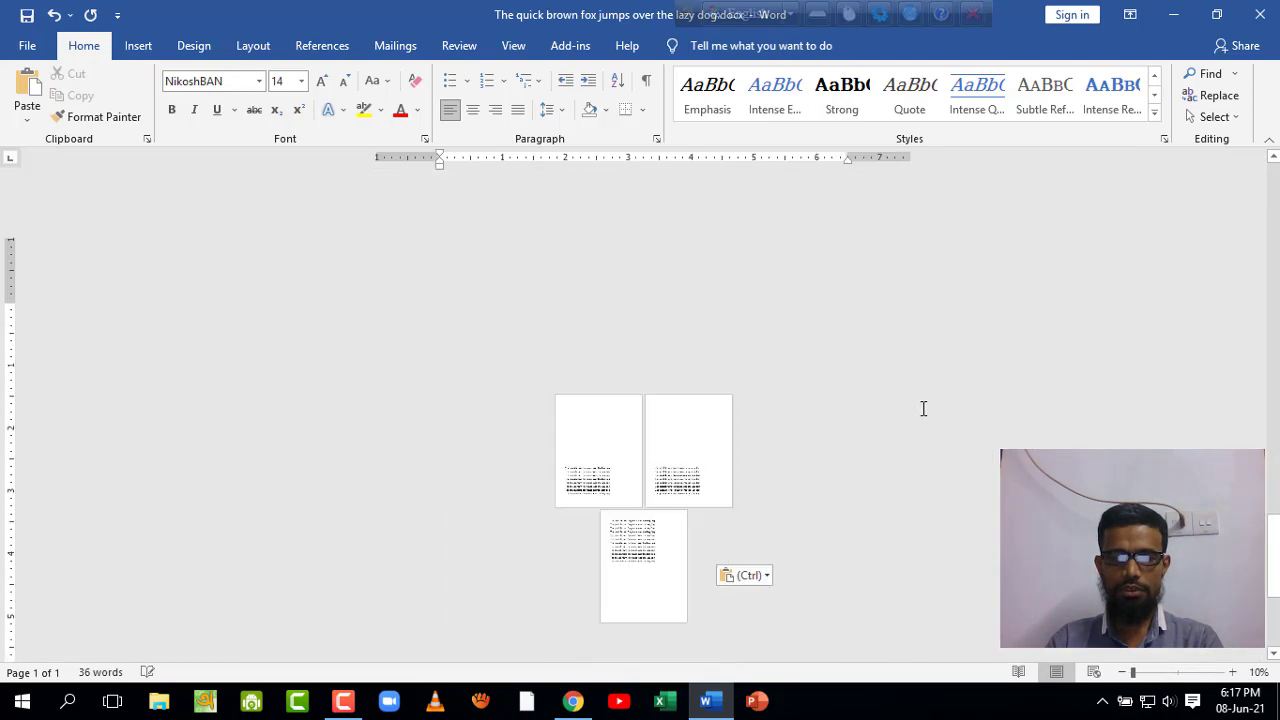
{"action": "scroll", "coordinate": [923, 406], "scroll_direction": "up", "scroll_amount": 2}
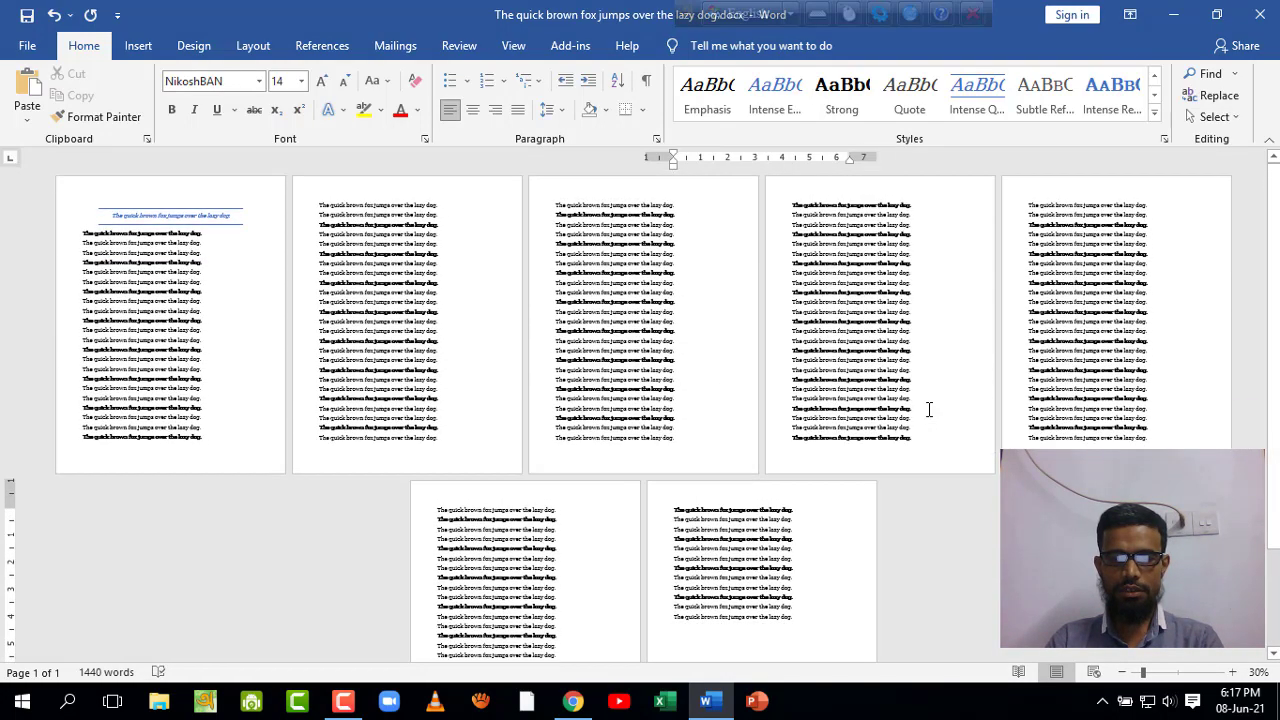
{"action": "scroll", "coordinate": [925, 406], "scroll_direction": "up", "scroll_amount": 4}
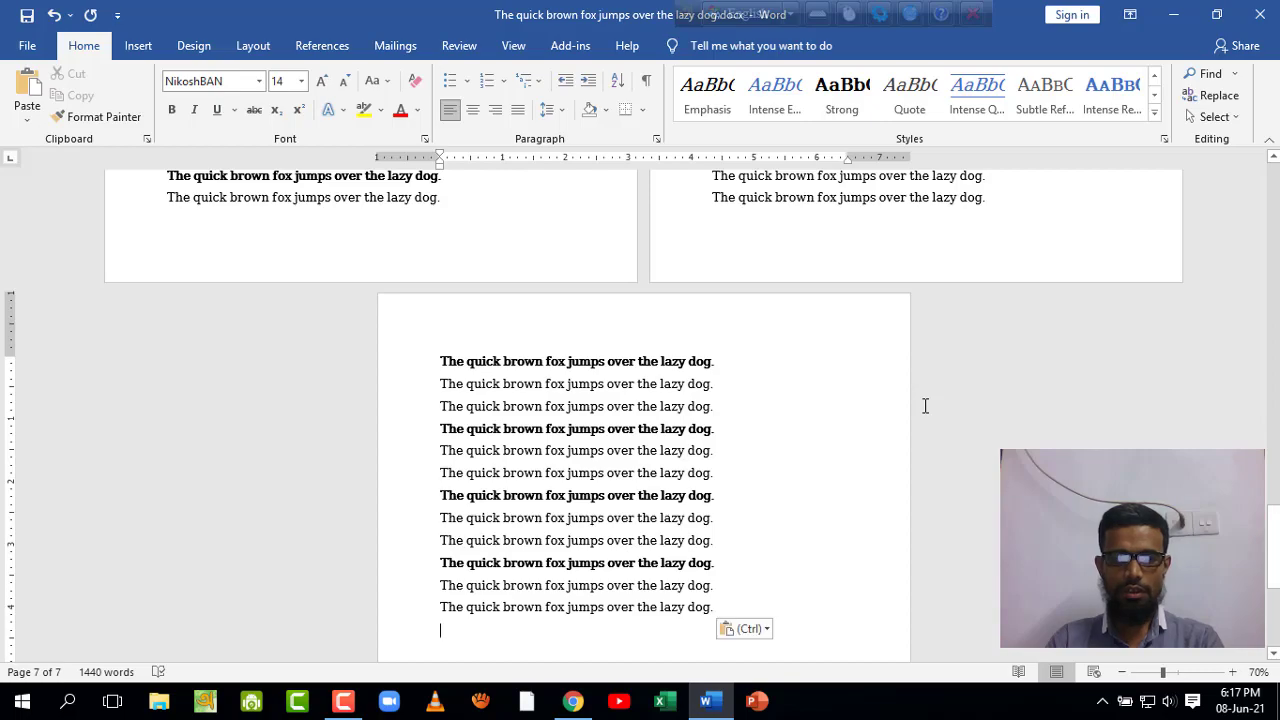
{"action": "scroll", "coordinate": [923, 404], "scroll_direction": "up", "scroll_amount": 2}
{"action": "scroll", "coordinate": [900, 392], "scroll_direction": "up", "scroll_amount": 3}
{"action": "scroll", "coordinate": [890, 387], "scroll_direction": "down", "scroll_amount": 3}
{"action": "scroll", "coordinate": [890, 387], "scroll_direction": "down", "scroll_amount": 3}
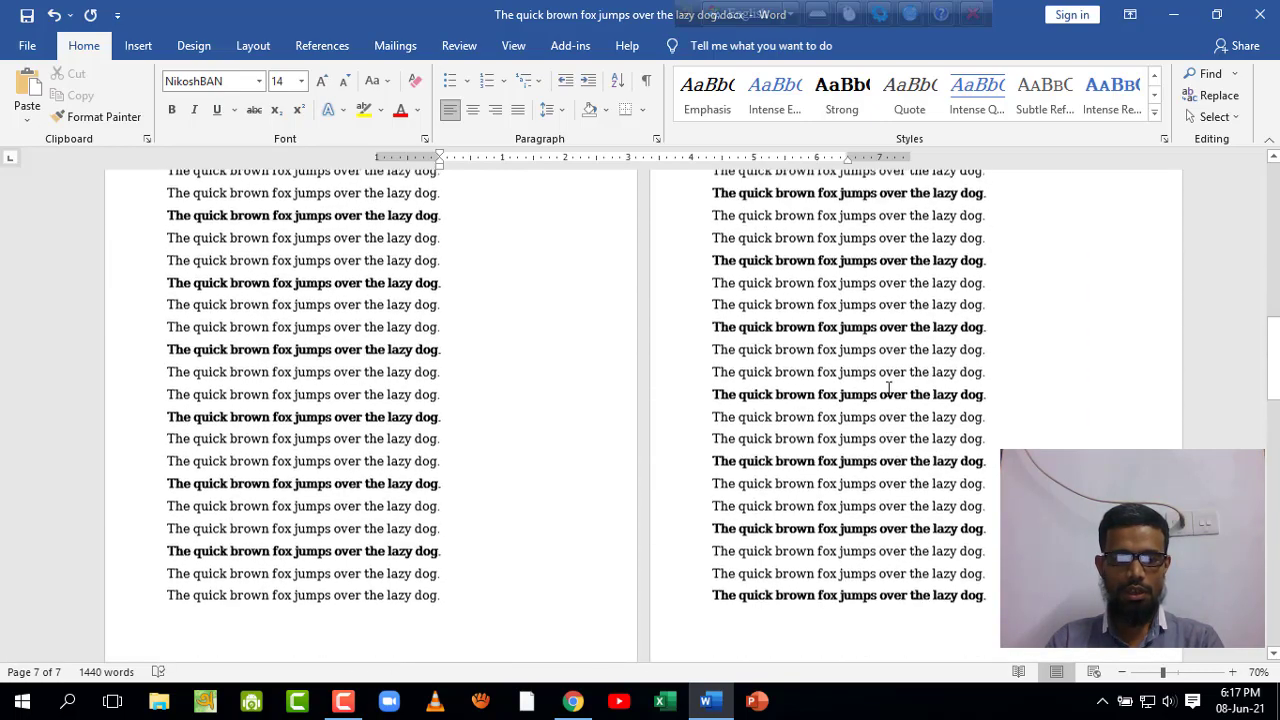
{"action": "scroll", "coordinate": [600, 450], "scroll_direction": "up", "scroll_amount": 1}
{"action": "scroll", "coordinate": [358, 535], "scroll_direction": "up", "scroll_amount": 3}
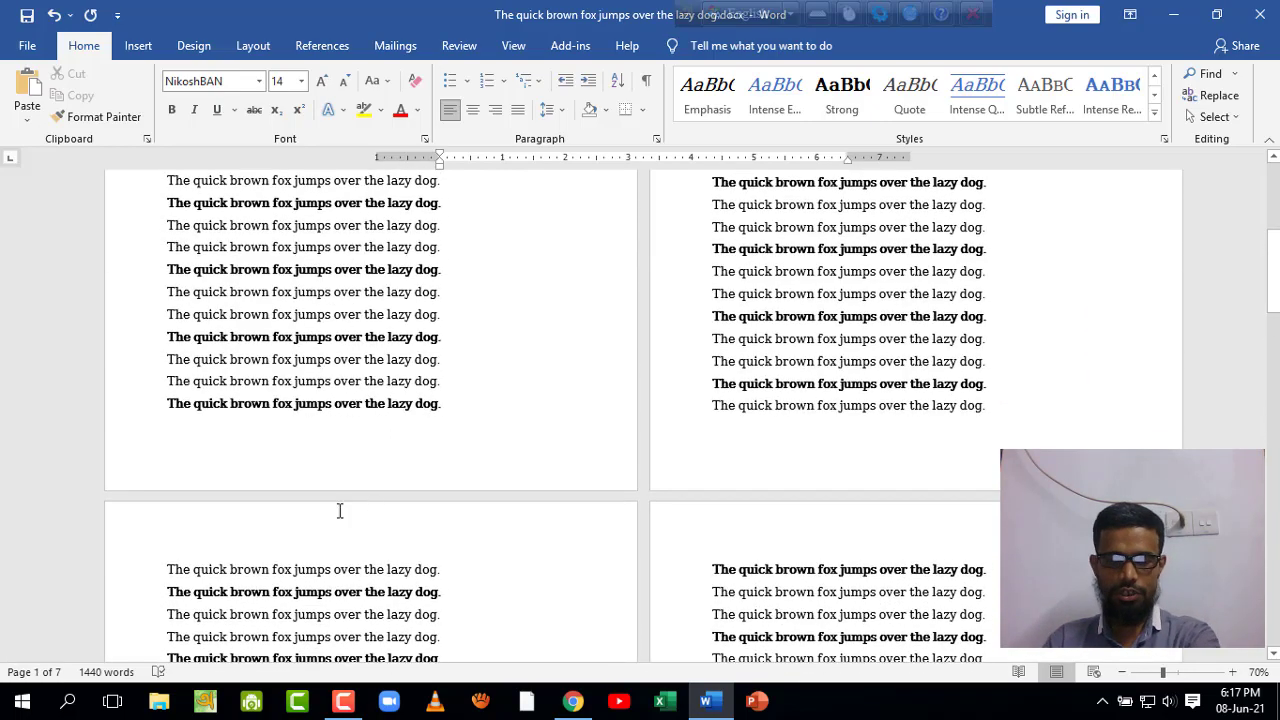
{"action": "key", "text": "super+shift+s"}
Circle the 'Page 1 of 7' count in red on a screen capture, then discard it
{"action": "left_click_drag", "start_coordinate": [3, 647], "coordinate": [82, 690]}
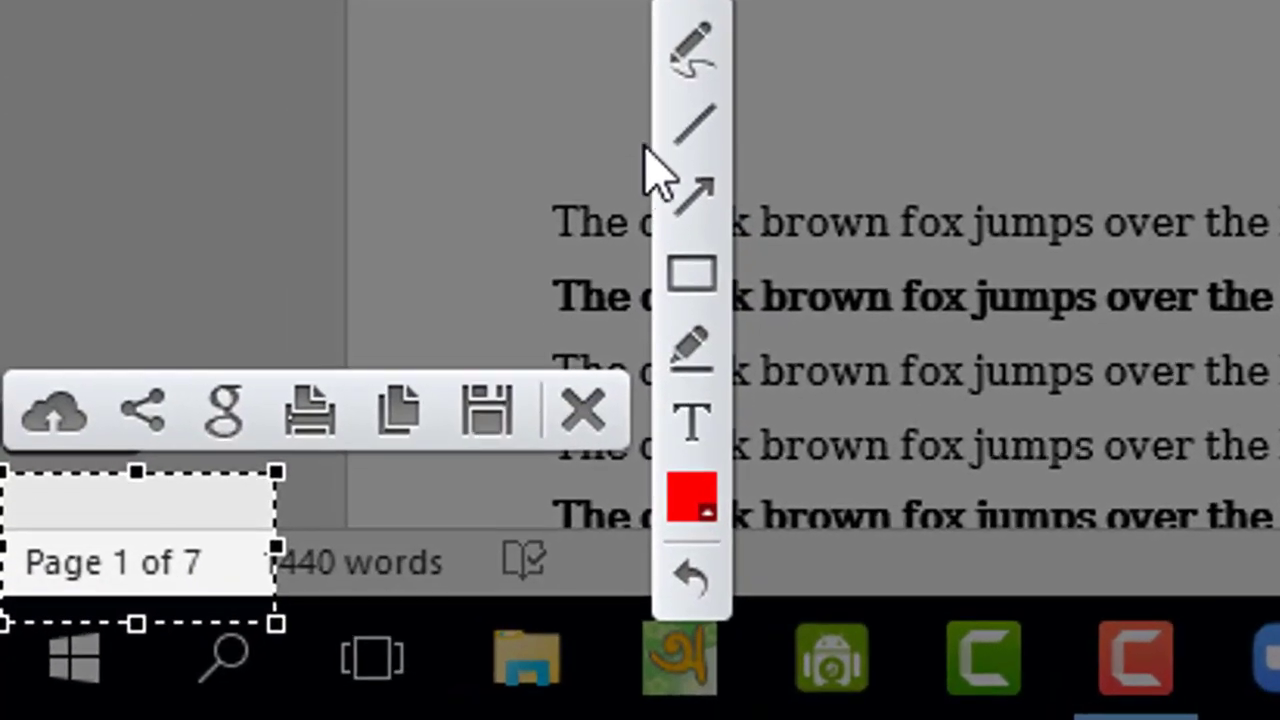
{"action": "left_click", "coordinate": [692, 45]}
{"action": "left_click_drag", "start_coordinate": [114, 497], "coordinate": [205, 500]}
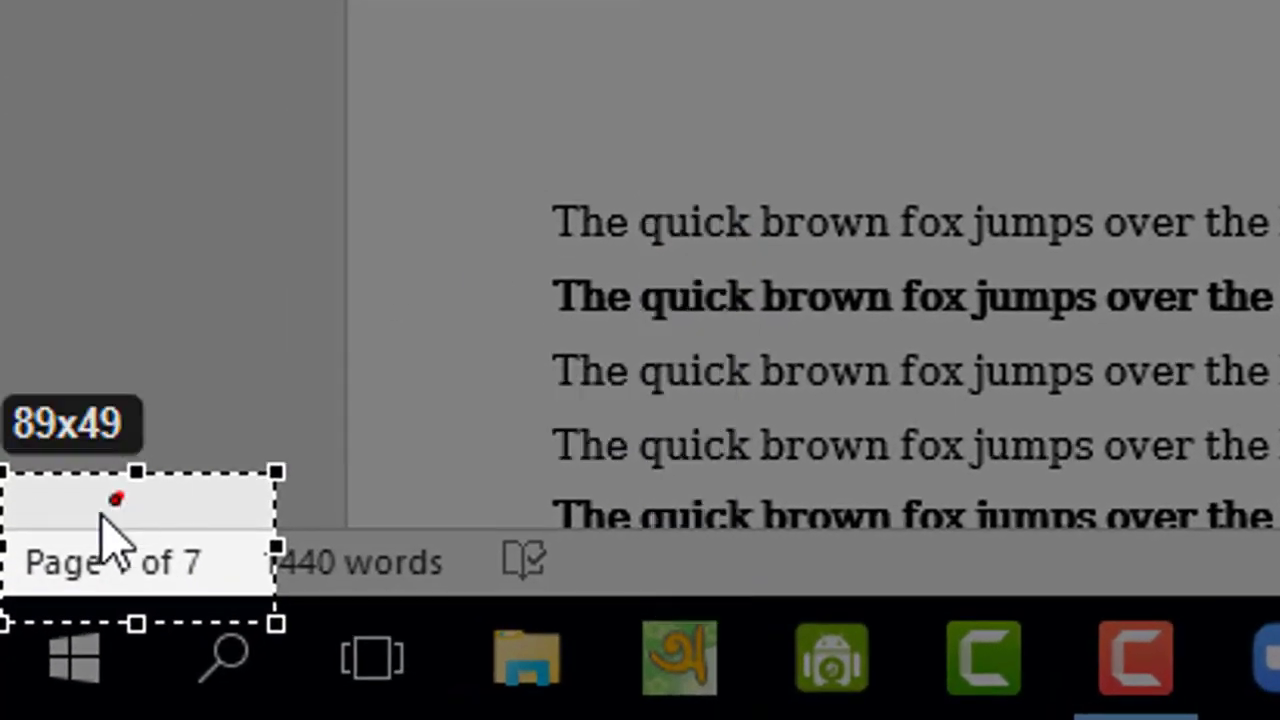
{"action": "left_click_drag", "start_coordinate": [118, 495], "coordinate": [140, 535]}
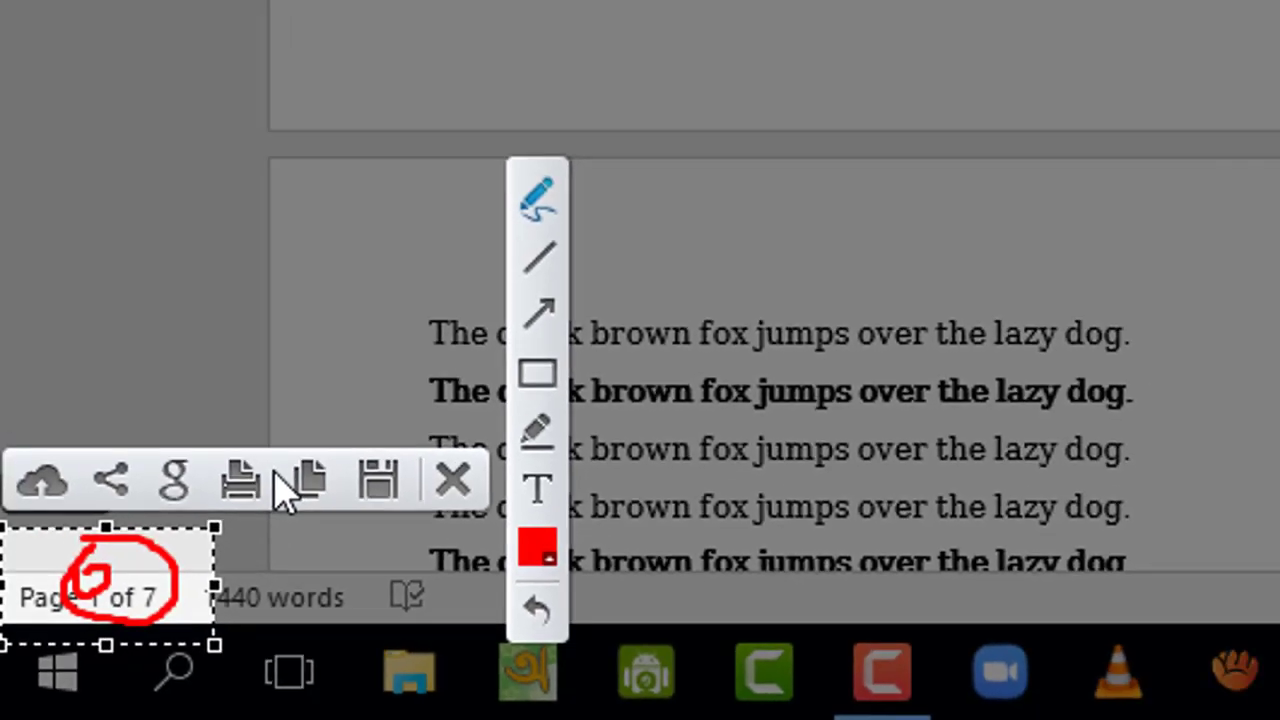
{"action": "left_click", "coordinate": [300, 482]}
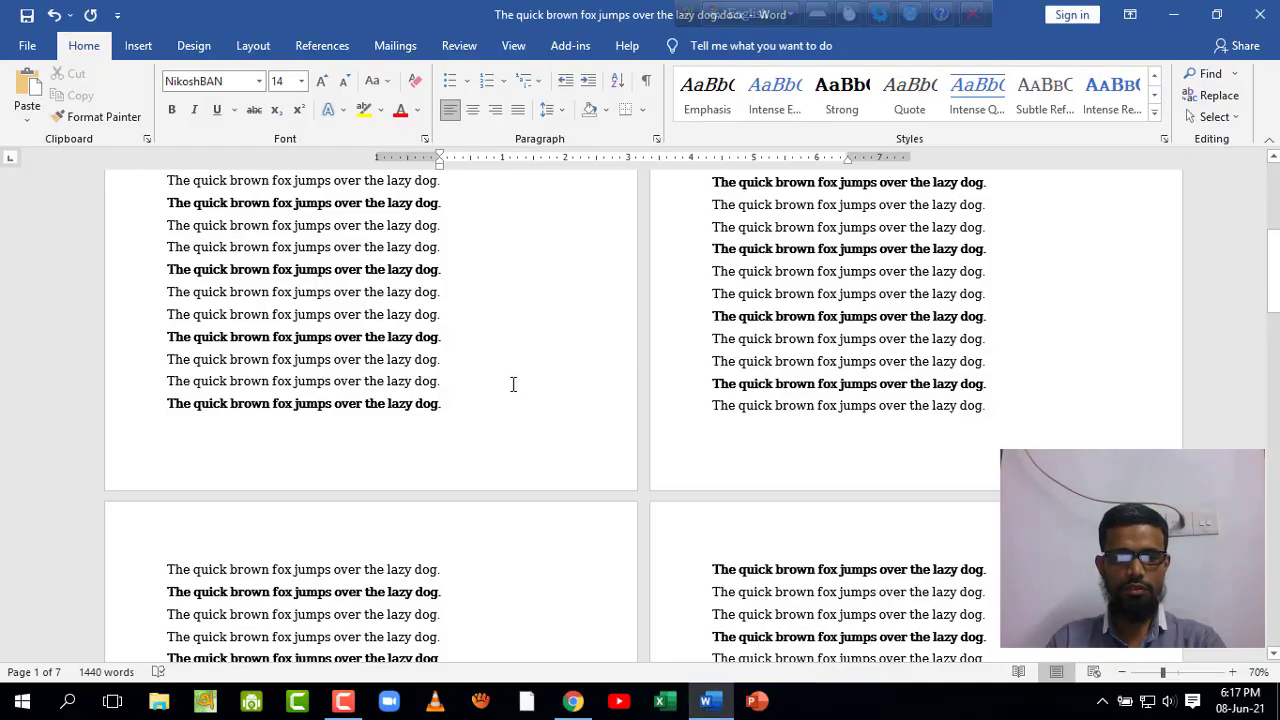
Open and close the Navigation pane, then expand the Find options list
{"action": "scroll", "coordinate": [506, 300], "scroll_direction": "up", "scroll_amount": 7}
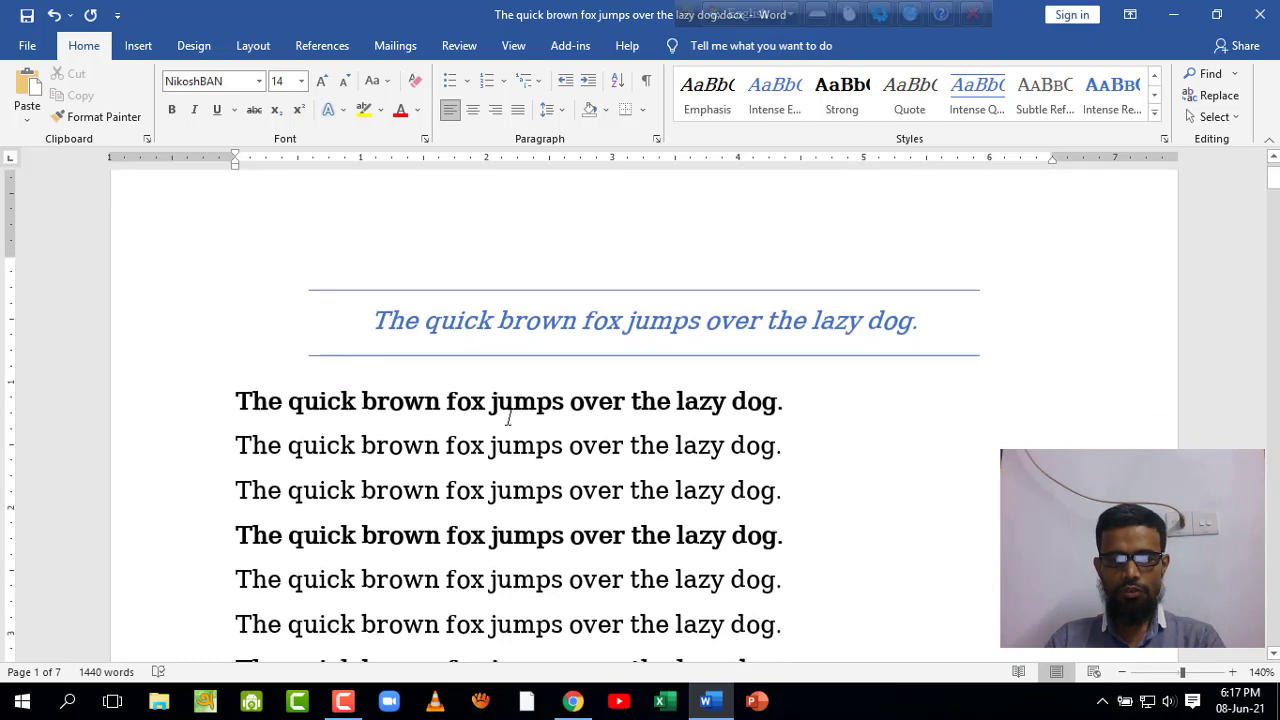
{"action": "left_click", "coordinate": [1207, 74]}
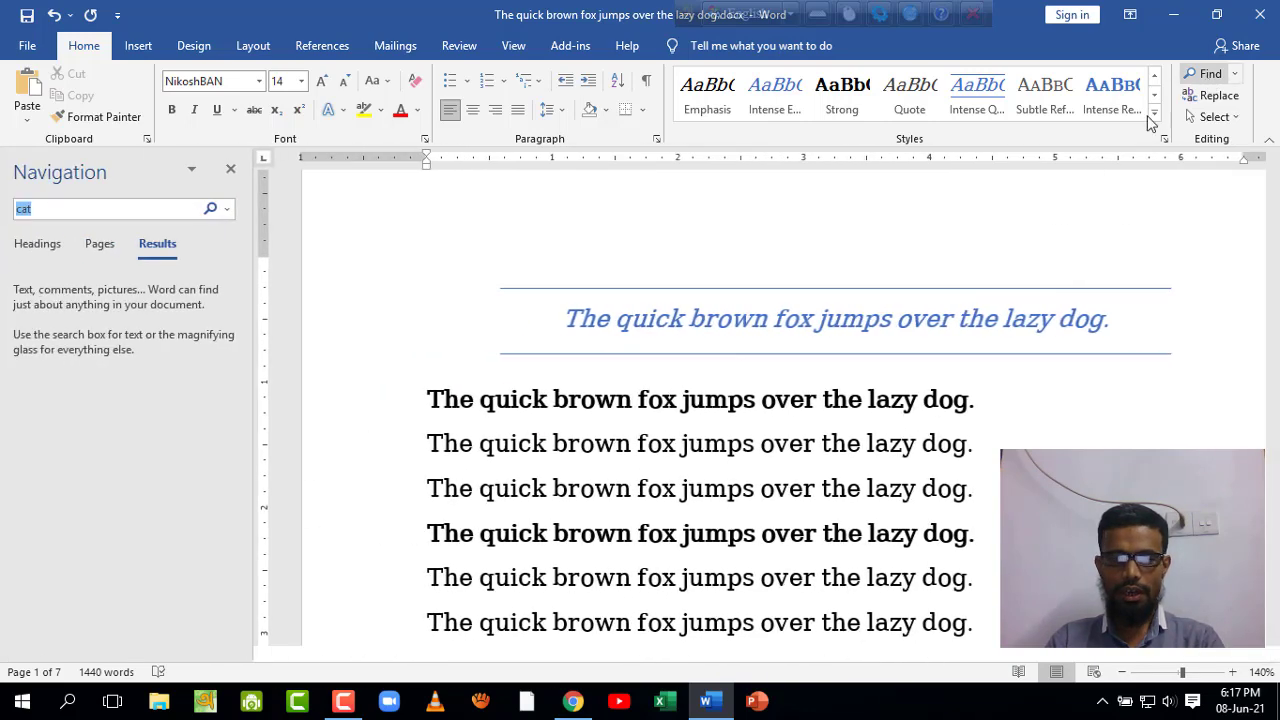
{"action": "left_click", "coordinate": [231, 167]}
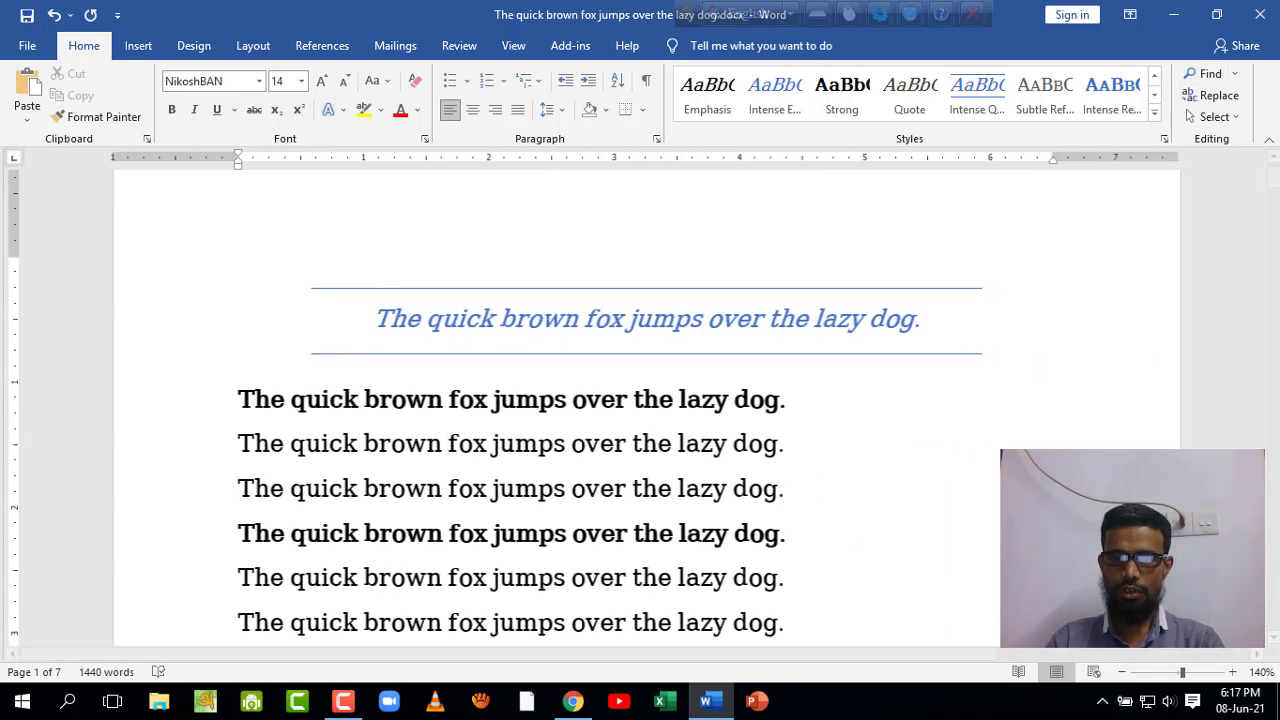
{"action": "left_click", "coordinate": [1234, 73]}
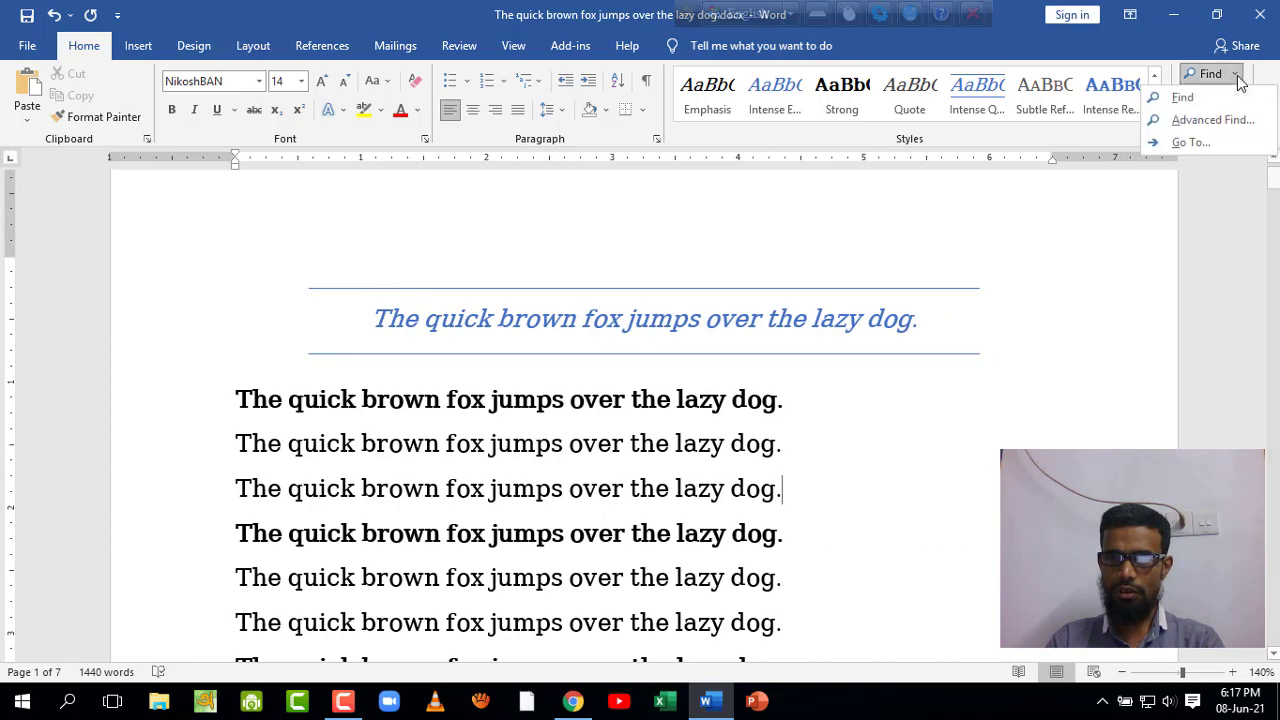
Jump to page 3 with Go To and capture the 'Page 3 of 7' count, circled in red
{"action": "left_click", "coordinate": [1226, 136]}
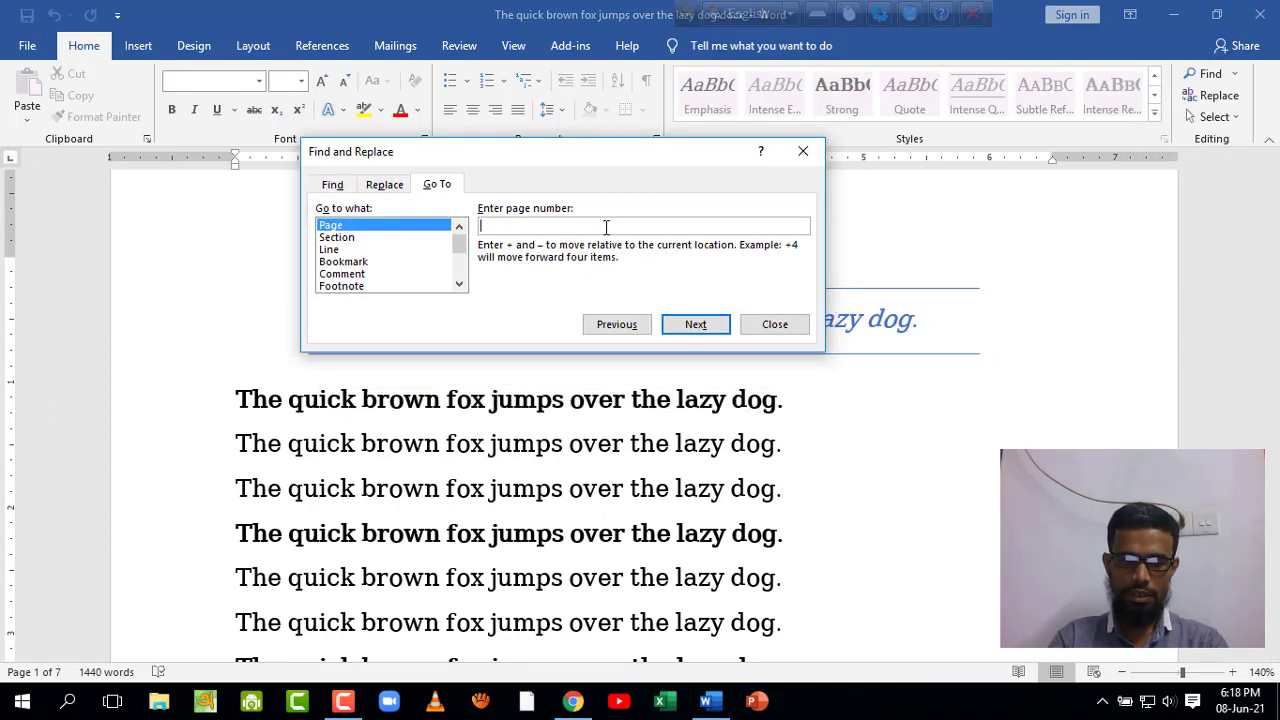
{"action": "type", "text": "3"}
{"action": "key", "text": "Return"}
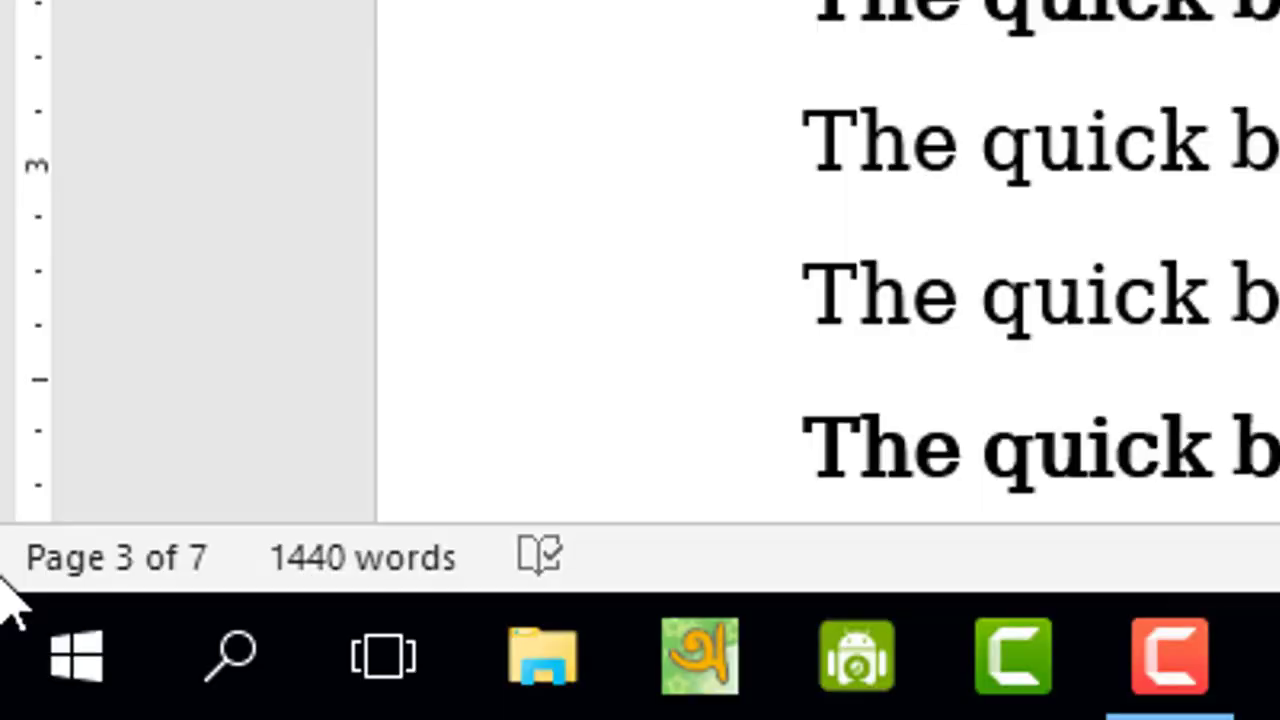
{"action": "key", "text": "Print"}
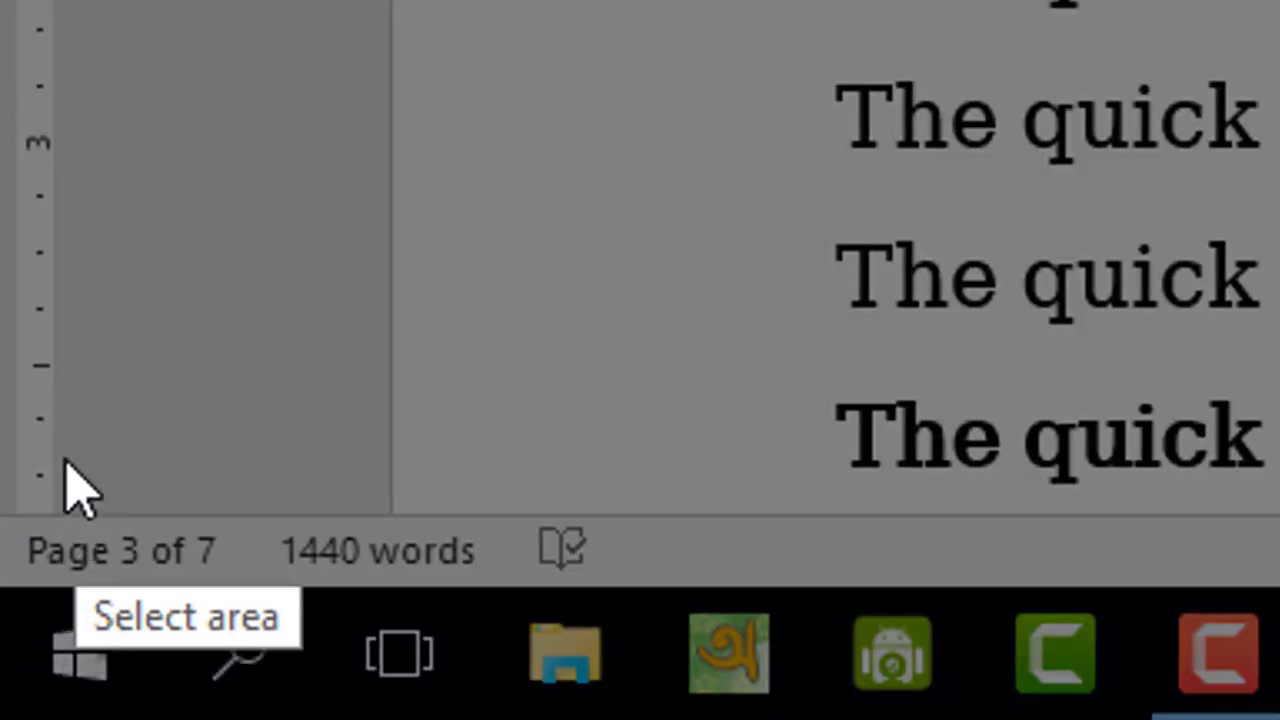
{"action": "left_click_drag", "start_coordinate": [17, 646], "coordinate": [55, 678]}
{"action": "left_click_drag", "start_coordinate": [197, 575], "coordinate": [245, 590]}
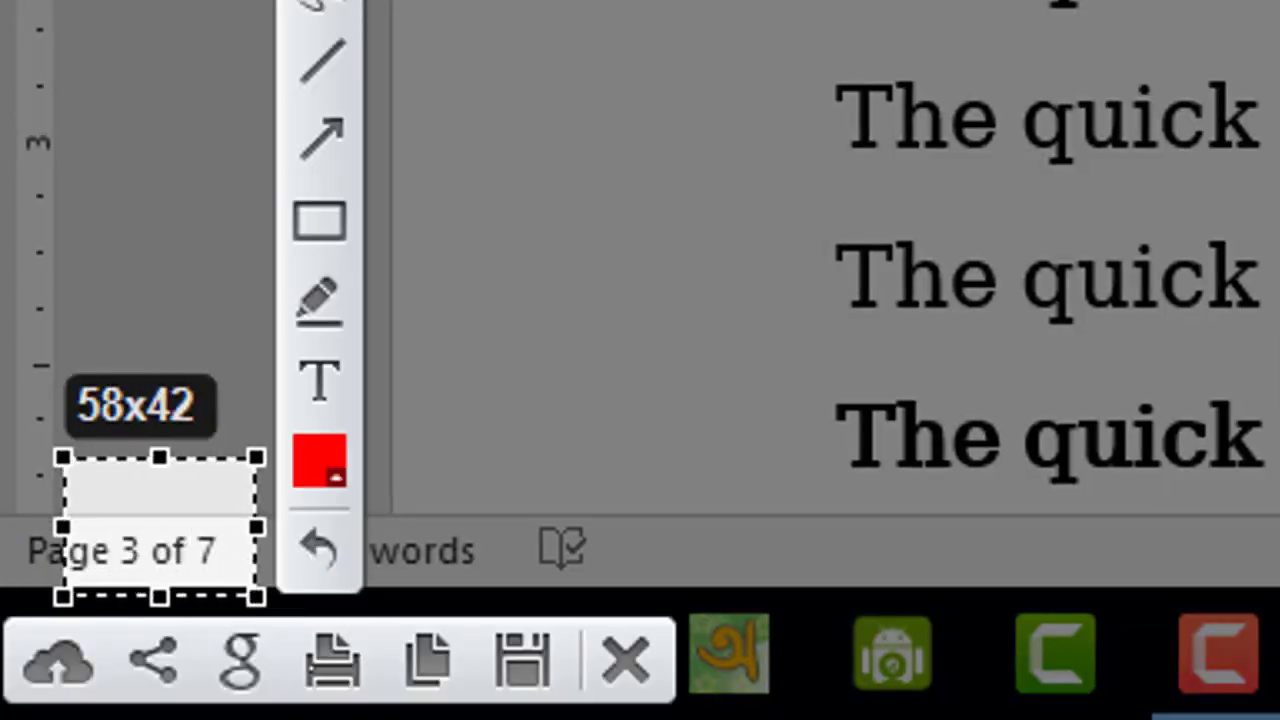
{"action": "left_click", "coordinate": [318, 8]}
{"action": "mouse_move", "coordinate": [122, 458]}
{"action": "left_mouse_down"}
{"action": "mouse_move", "coordinate": [100, 571]}
{"action": "mouse_move", "coordinate": [229, 586]}
{"action": "mouse_move", "coordinate": [149, 457]}
{"action": "left_mouse_up"}
{"action": "type", "text": "7"}
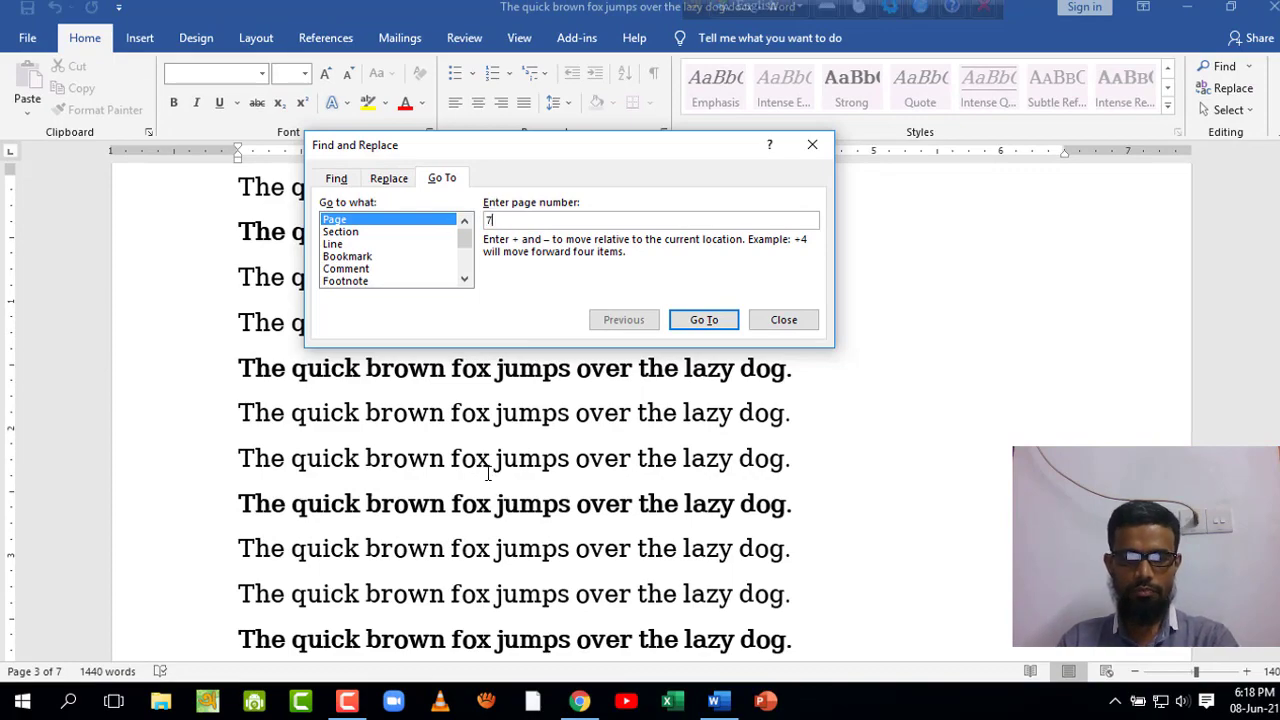
Jump to the last page, 7, circle 'Page 7 of 7' in a capture, and close Find and Replace
{"action": "key", "text": "Return"}
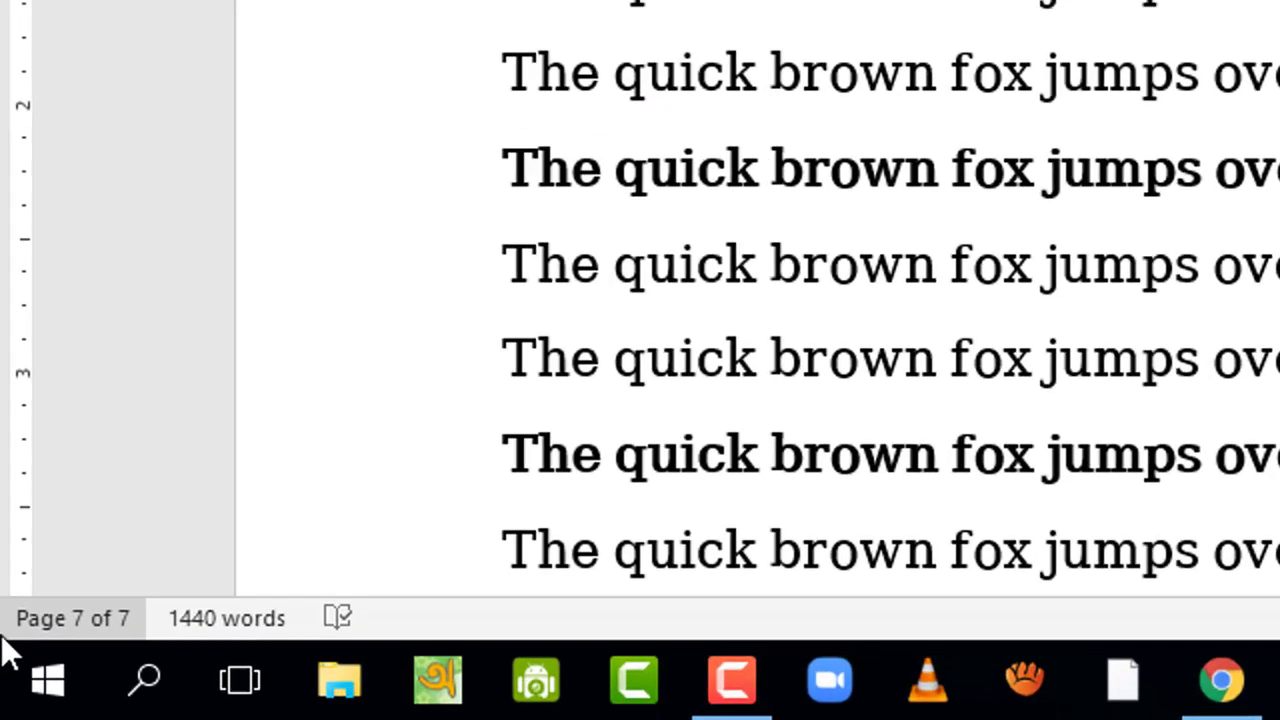
{"action": "key", "text": "Print"}
{"action": "left_click_drag", "start_coordinate": [12, 630], "coordinate": [93, 690]}
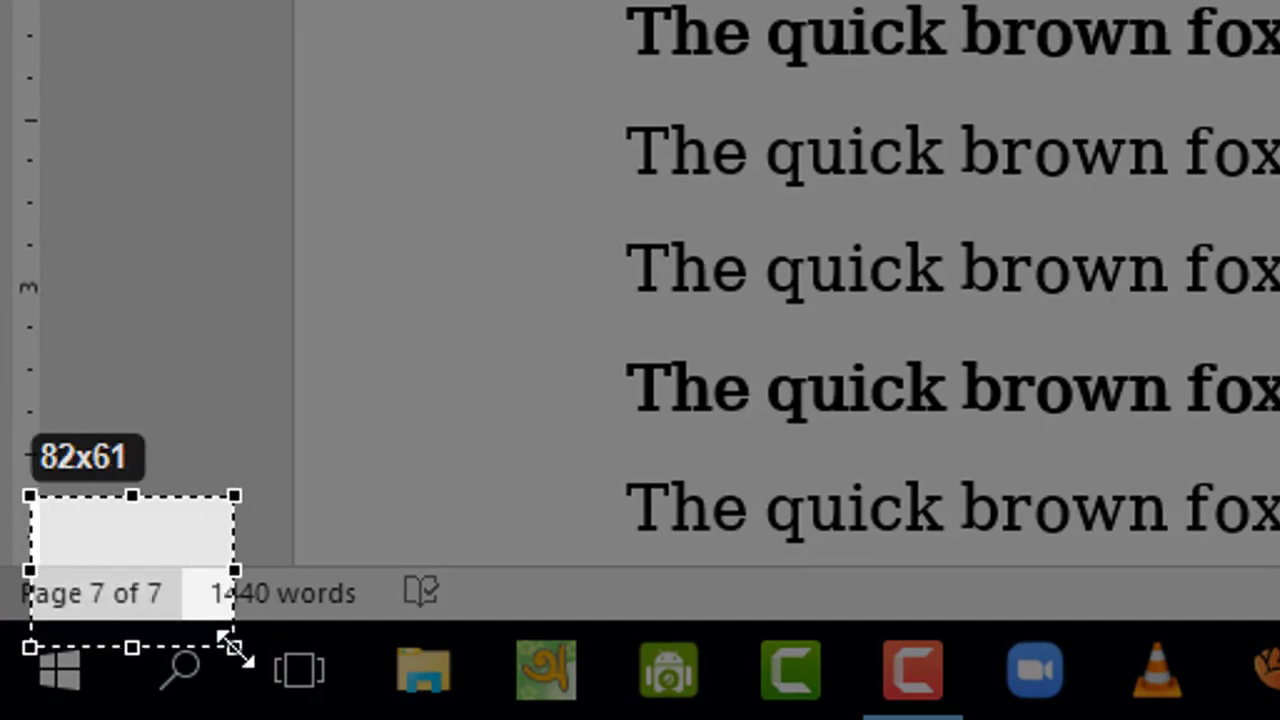
{"action": "left_click", "coordinate": [560, 188]}
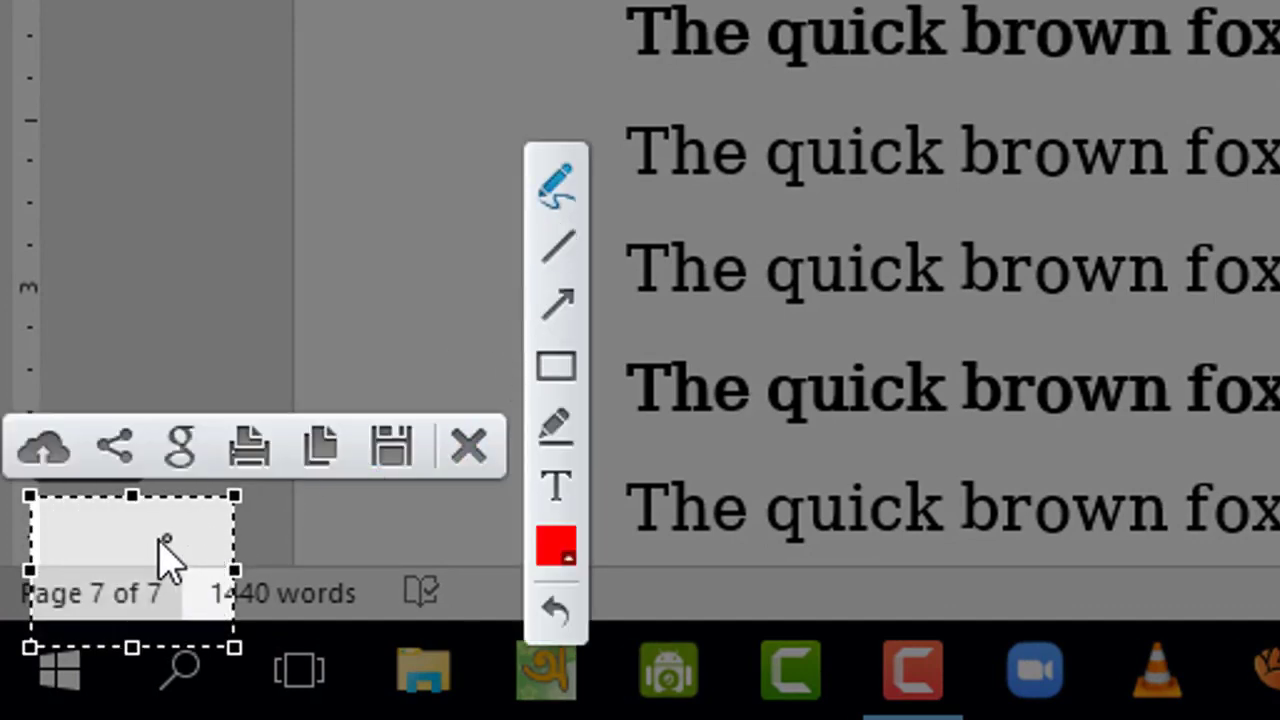
{"action": "left_click_drag", "start_coordinate": [163, 545], "coordinate": [195, 545]}
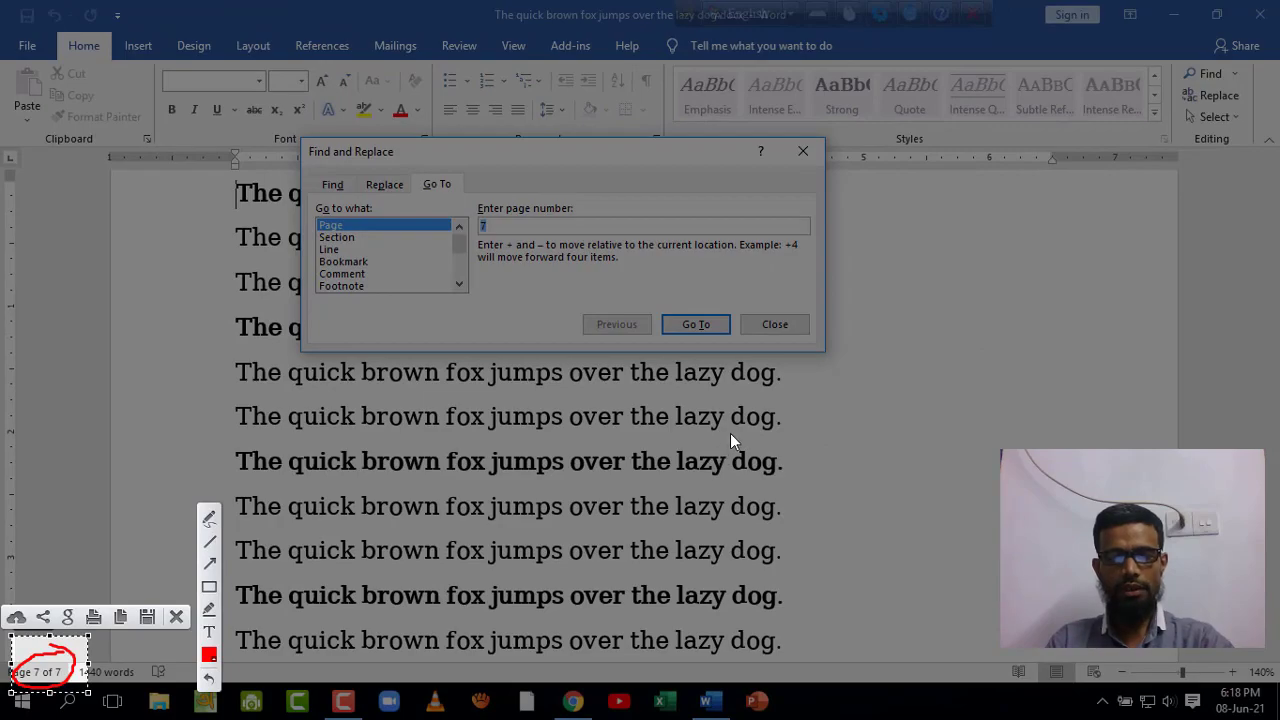
{"action": "key", "text": "Escape"}
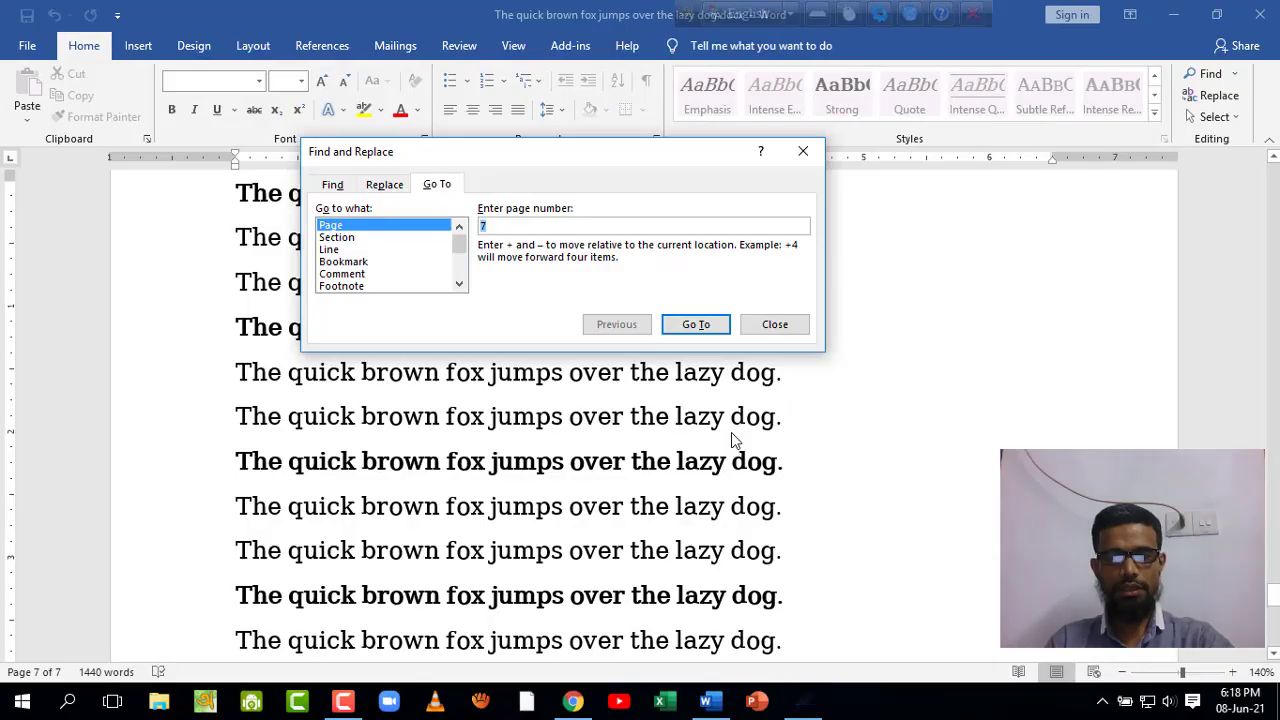
{"action": "left_click", "coordinate": [775, 325]}
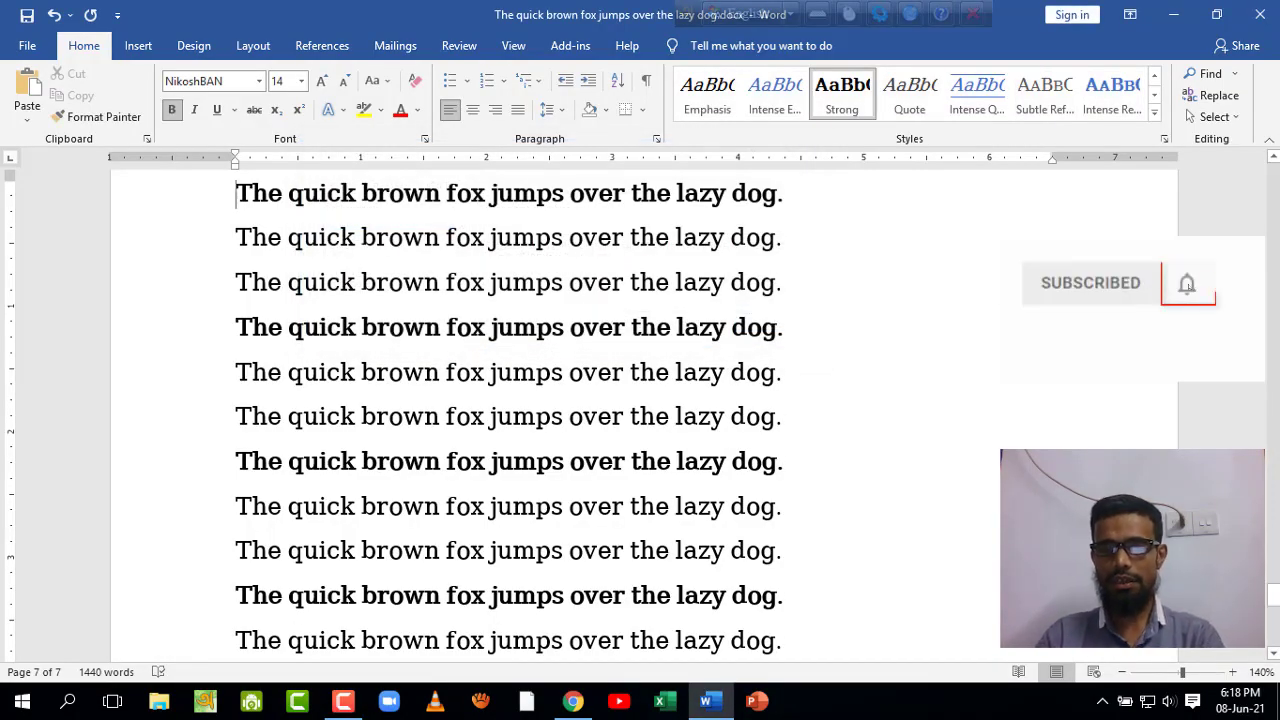
Select the block of repeated fox sentences and delete it, leaving one page of 54 words
{"action": "scroll", "coordinate": [640, 416], "scroll_direction": "up", "scroll_amount": 3}
{"action": "scroll", "coordinate": [640, 416], "scroll_direction": "down", "scroll_amount": 3}
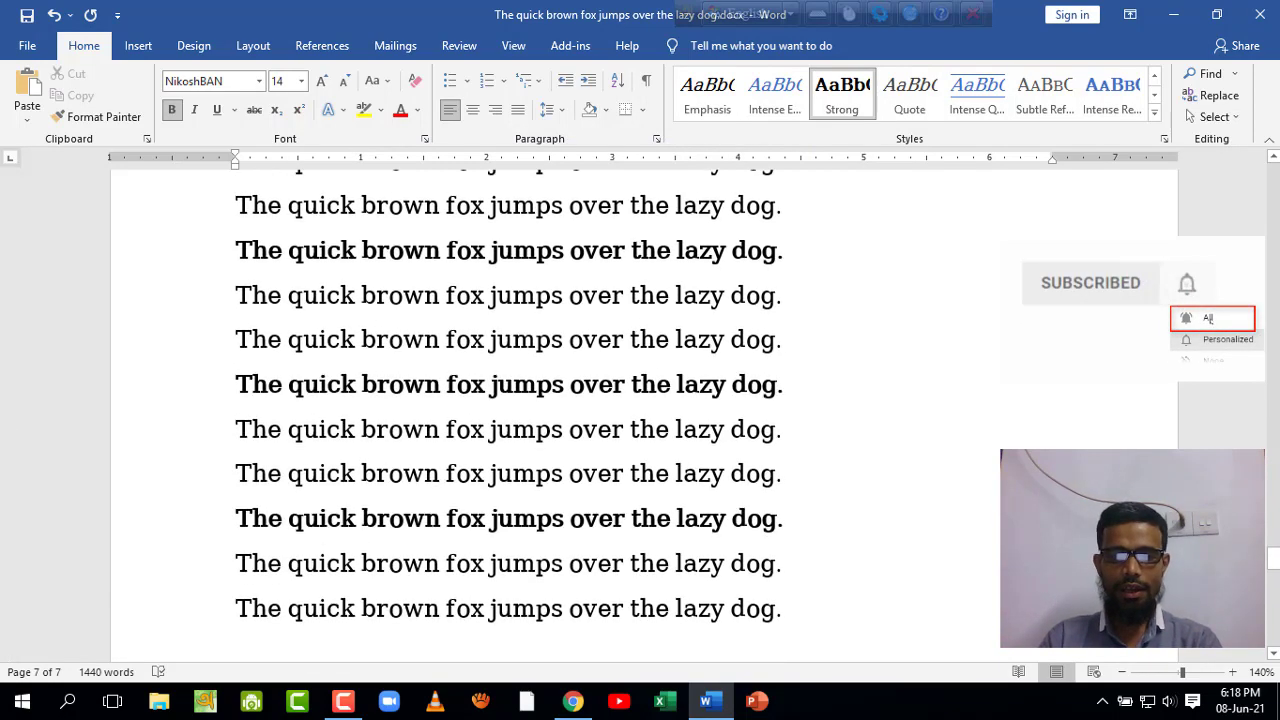
{"action": "scroll", "coordinate": [640, 416], "scroll_direction": "up", "scroll_amount": 3}
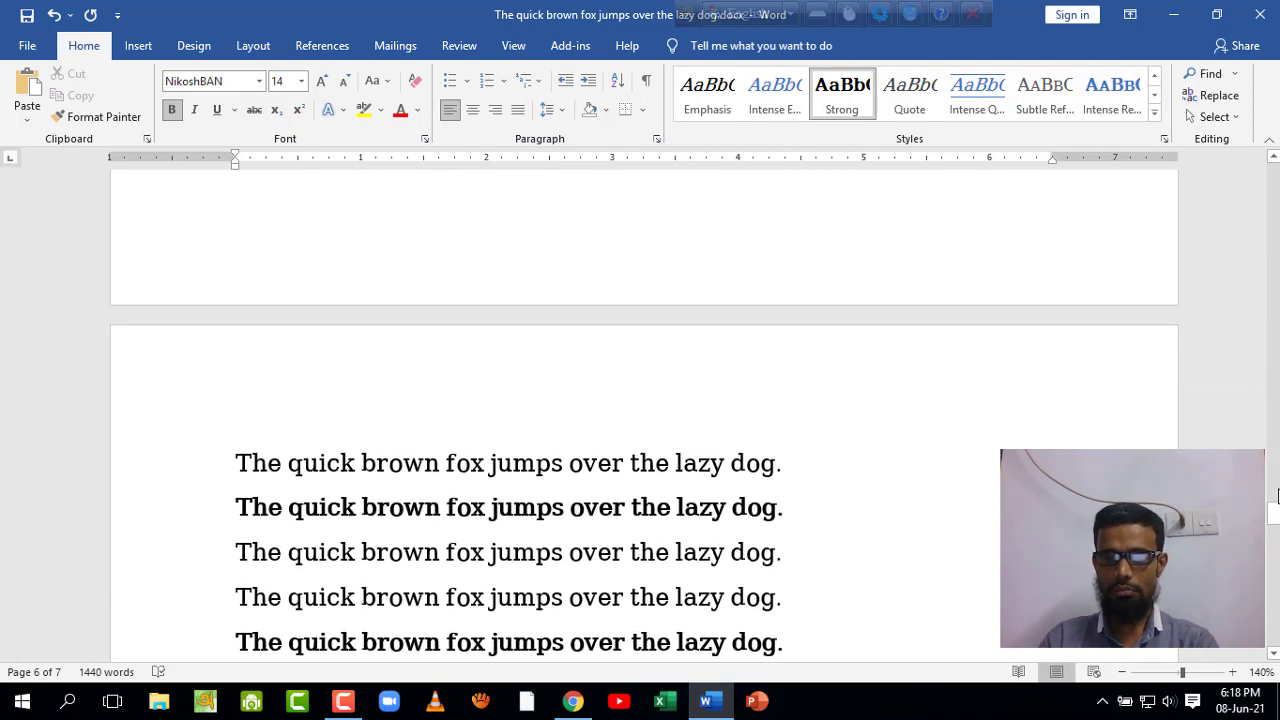
{"action": "left_click_drag", "start_coordinate": [1274, 510], "coordinate": [1273, 180]}
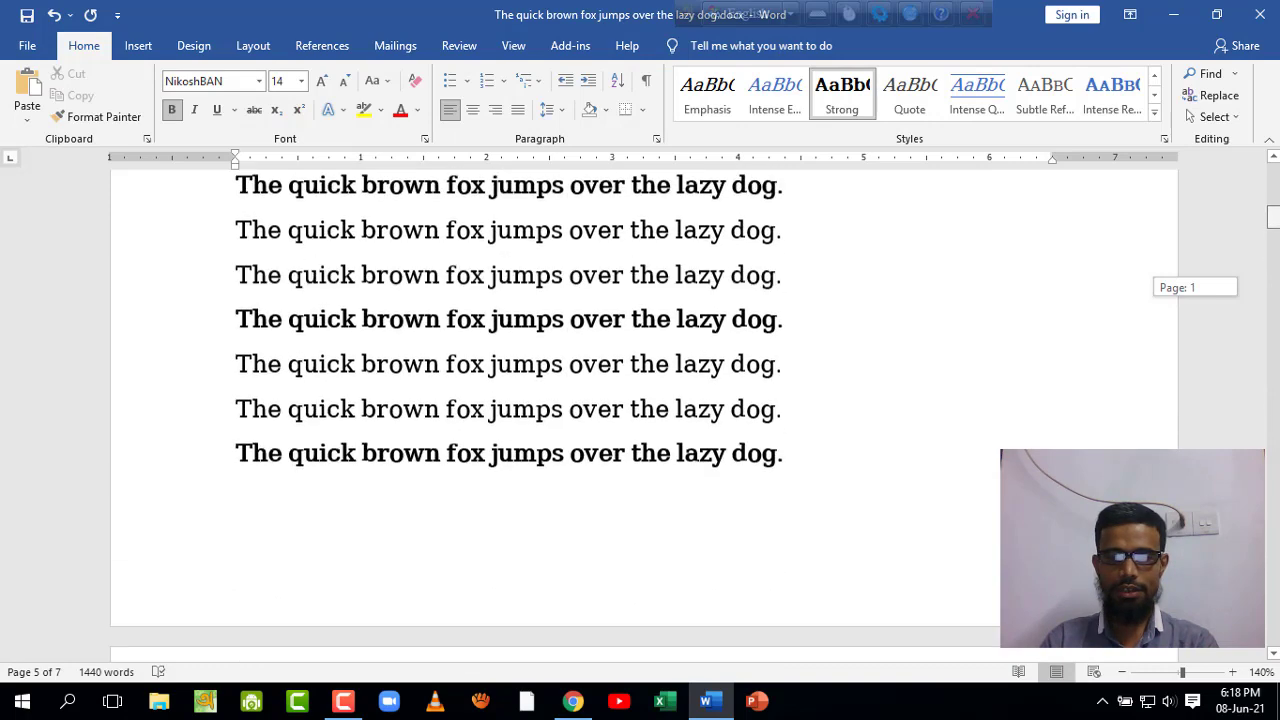
{"action": "scroll", "coordinate": [305, 503], "scroll_direction": "down", "scroll_amount": 1}
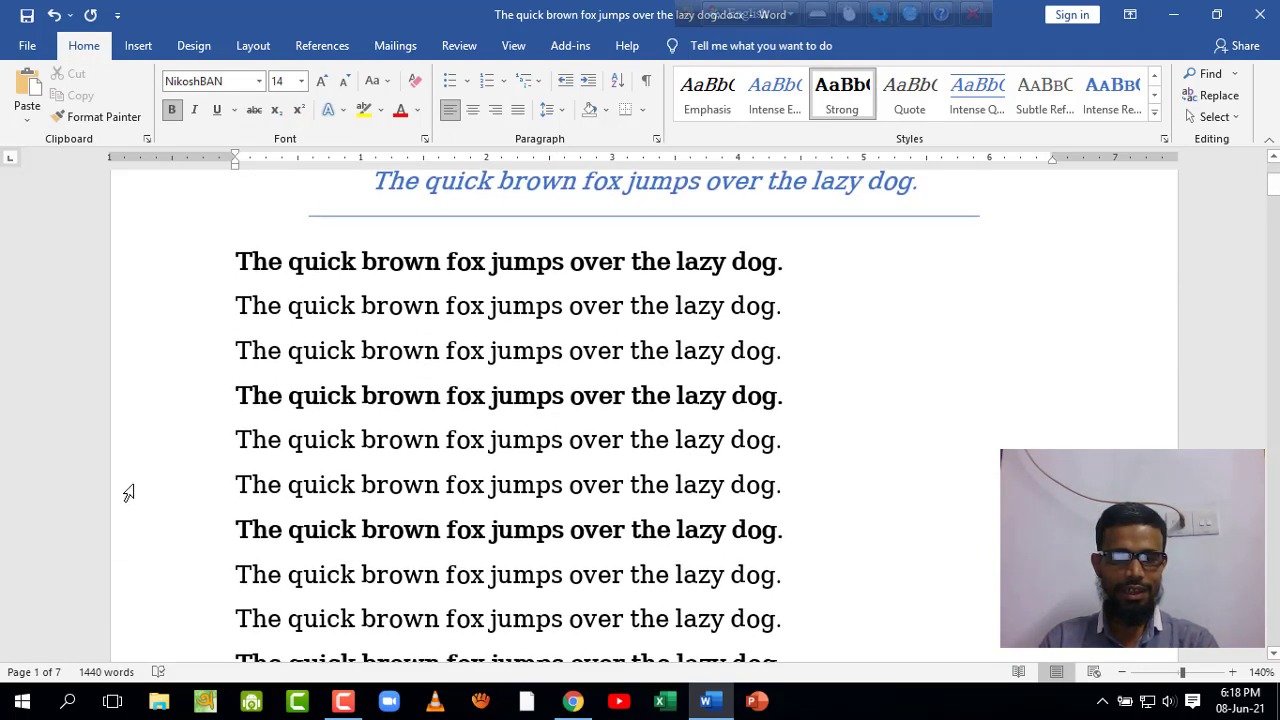
{"action": "left_click_drag", "start_coordinate": [128, 493], "coordinate": [425, 644]}
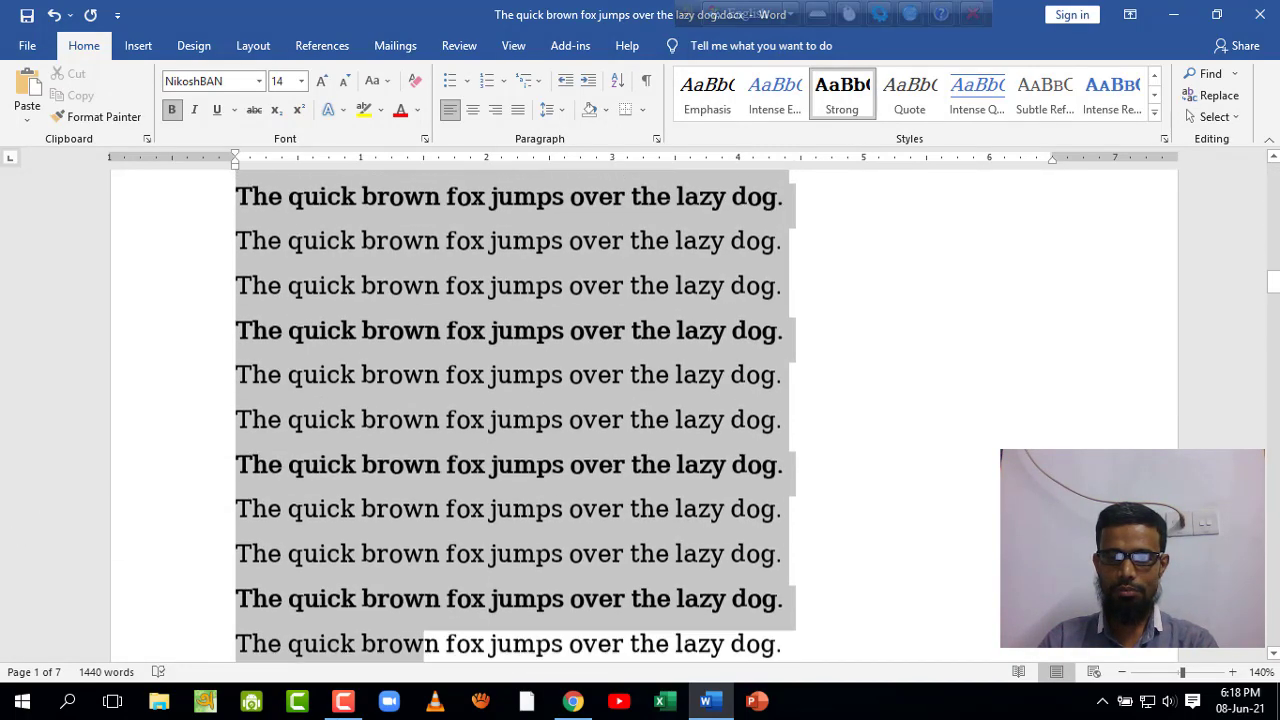
{"action": "key", "text": "Delete"}
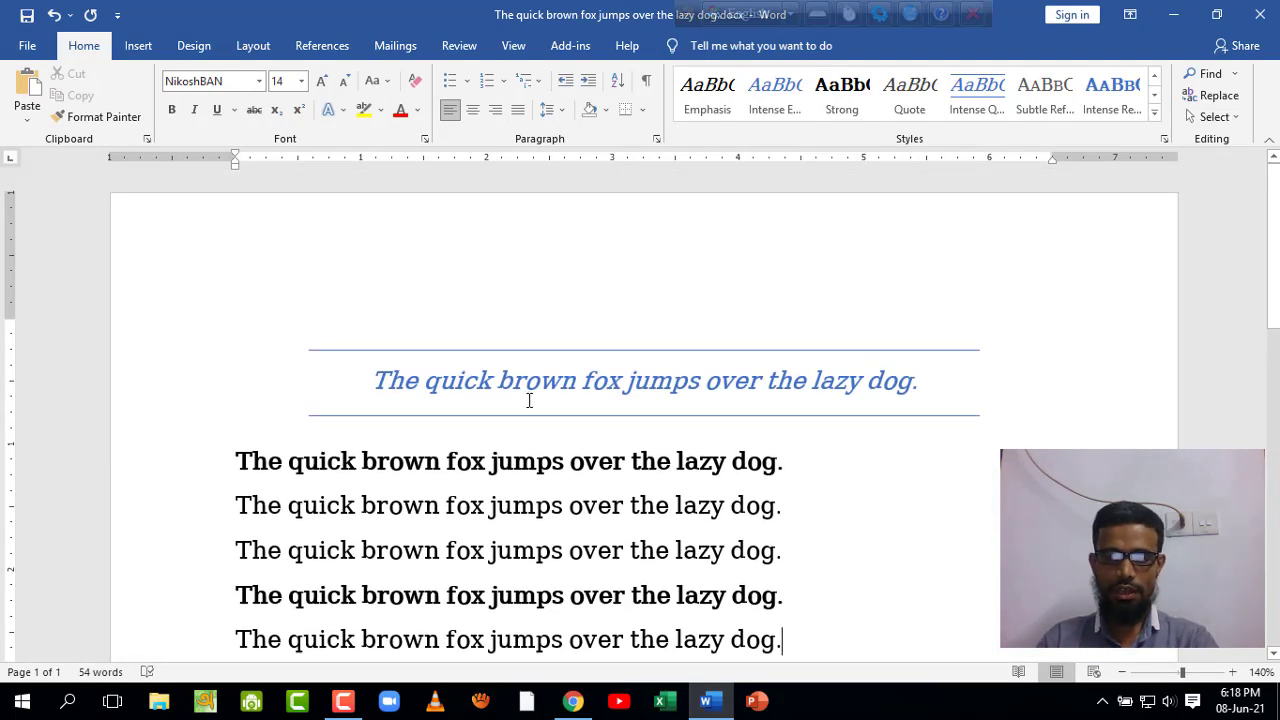
{"action": "scroll", "coordinate": [985, 375], "scroll_direction": "down", "scroll_amount": 1}
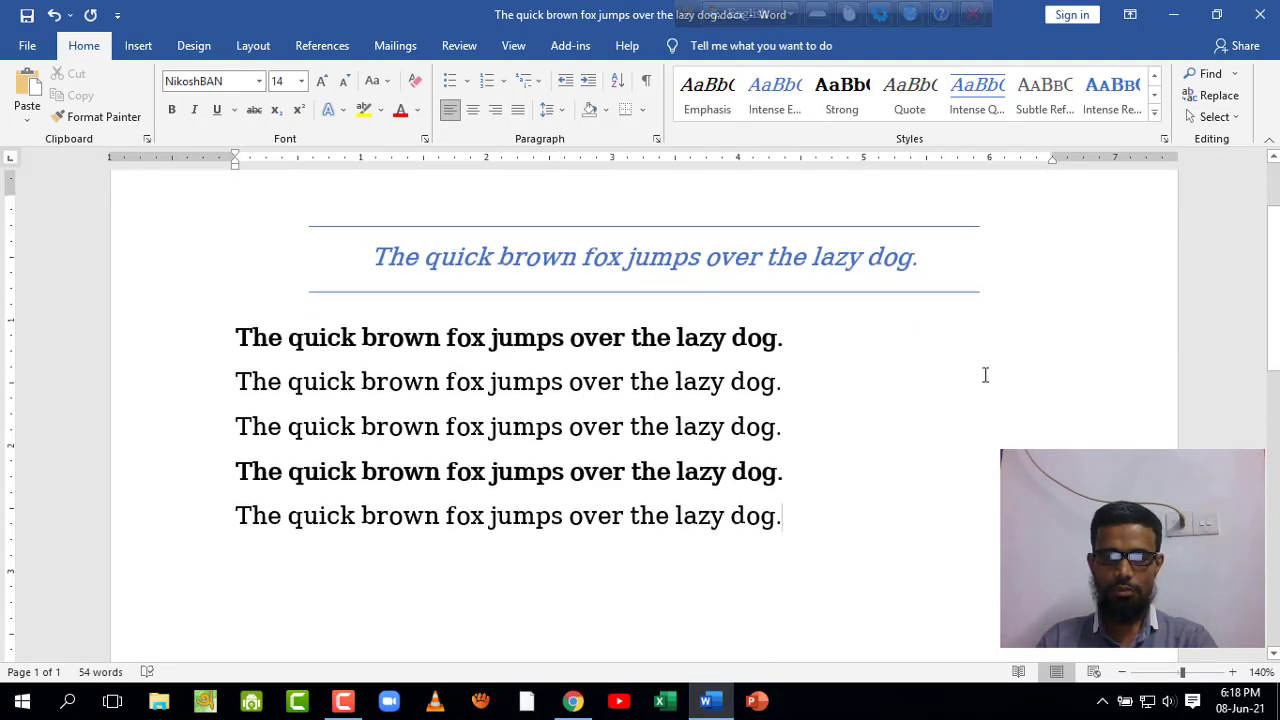
{"action": "left_click", "coordinate": [1238, 117]}
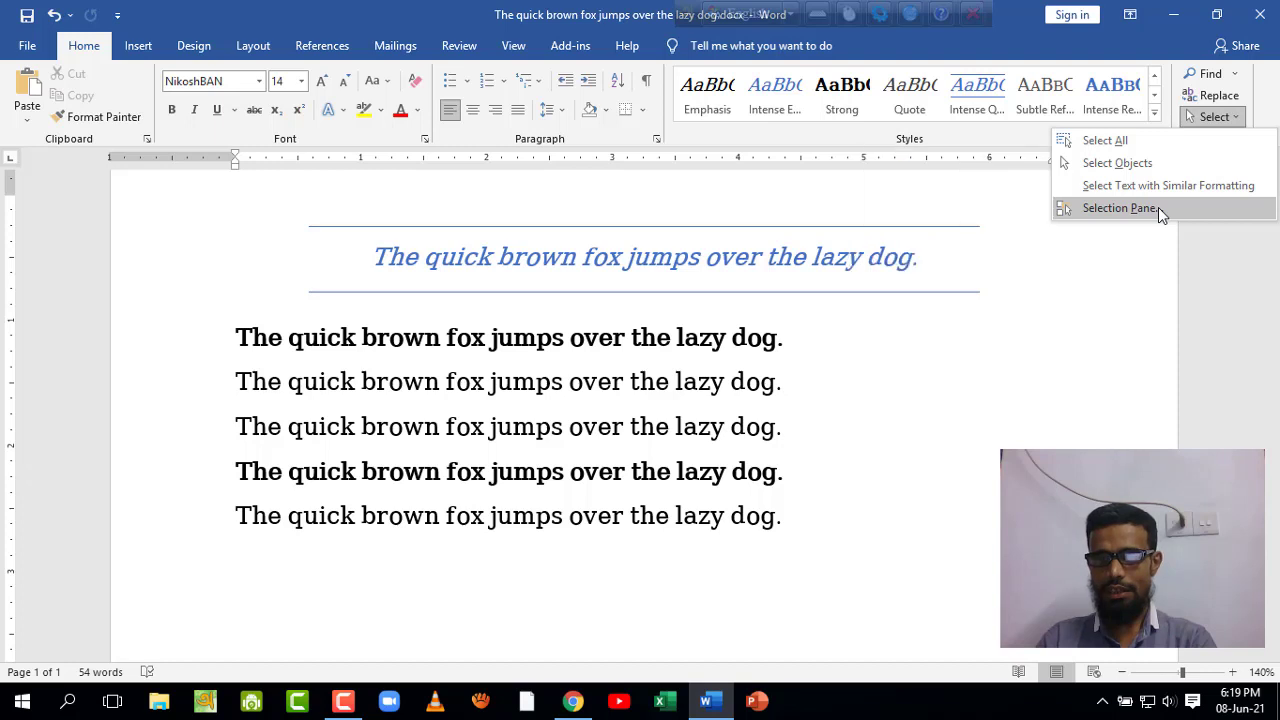
{"action": "left_click", "coordinate": [1130, 141]}
{"action": "left_click", "coordinate": [820, 428]}
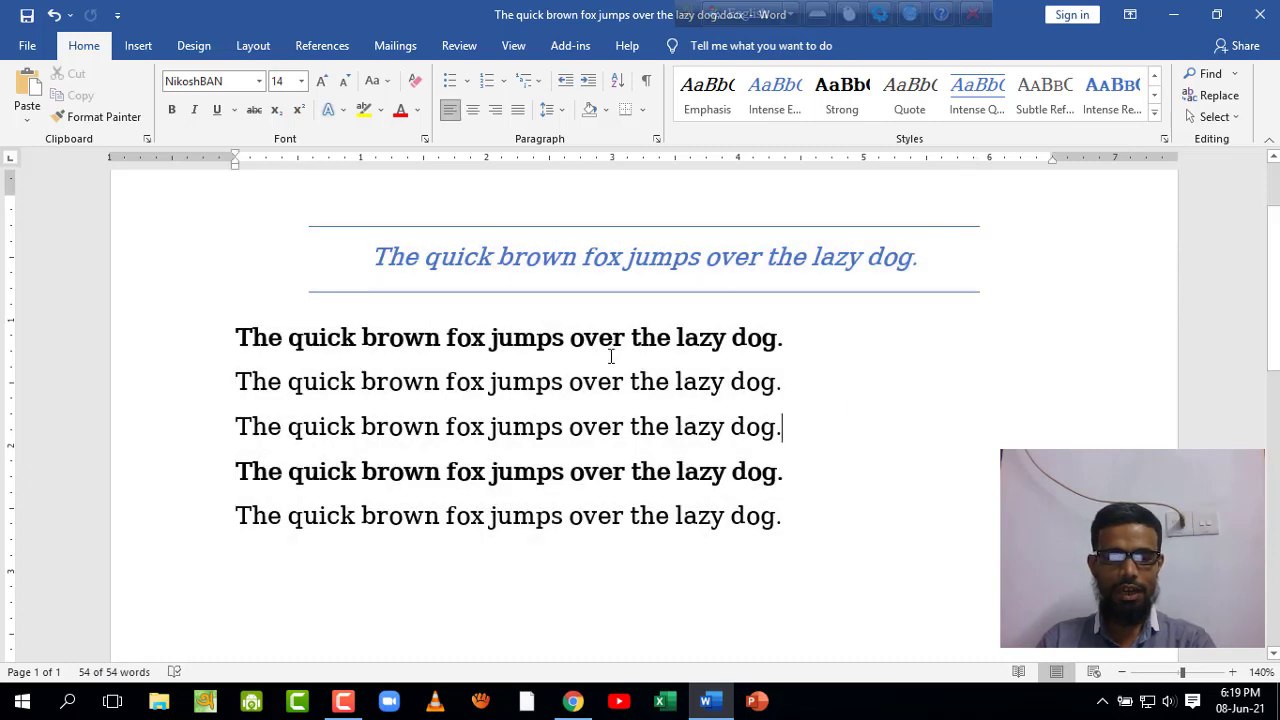
{"action": "key", "text": "ctrl+Home"}
{"action": "key", "text": "shift+Right"}
{"action": "left_click_drag", "start_coordinate": [513, 342], "coordinate": [863, 580]}
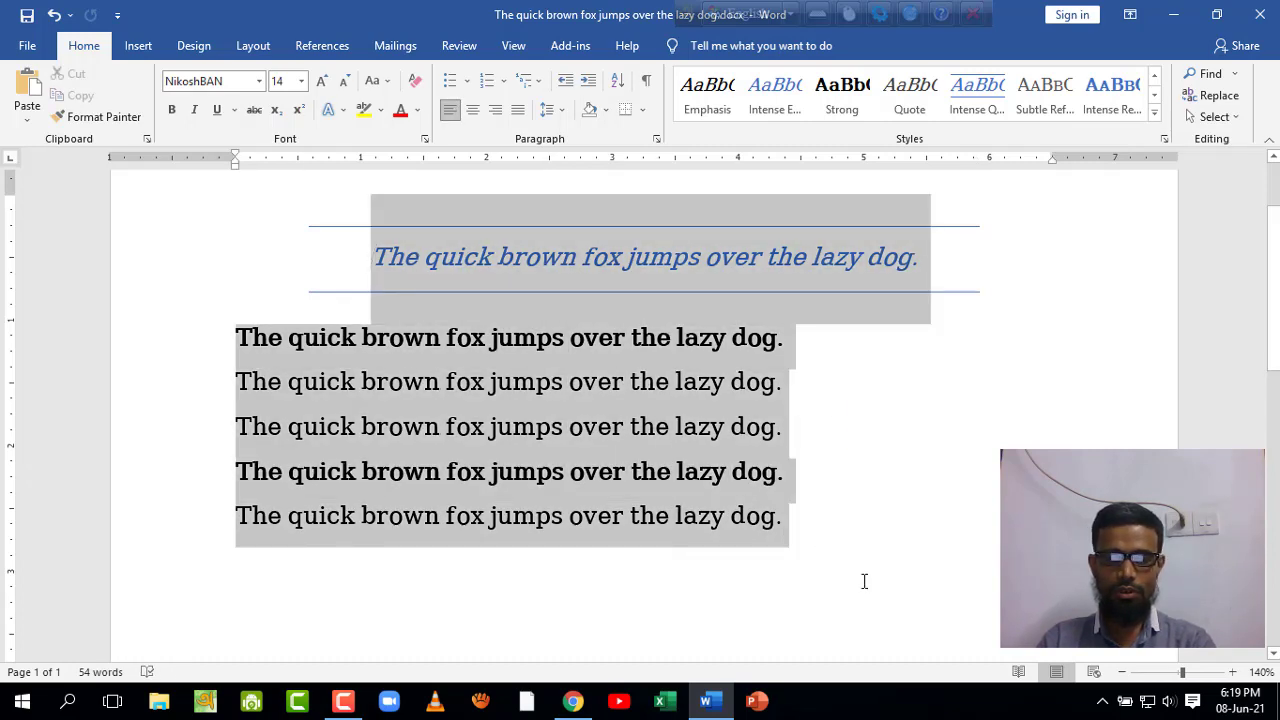
{"action": "left_click", "coordinate": [880, 437]}
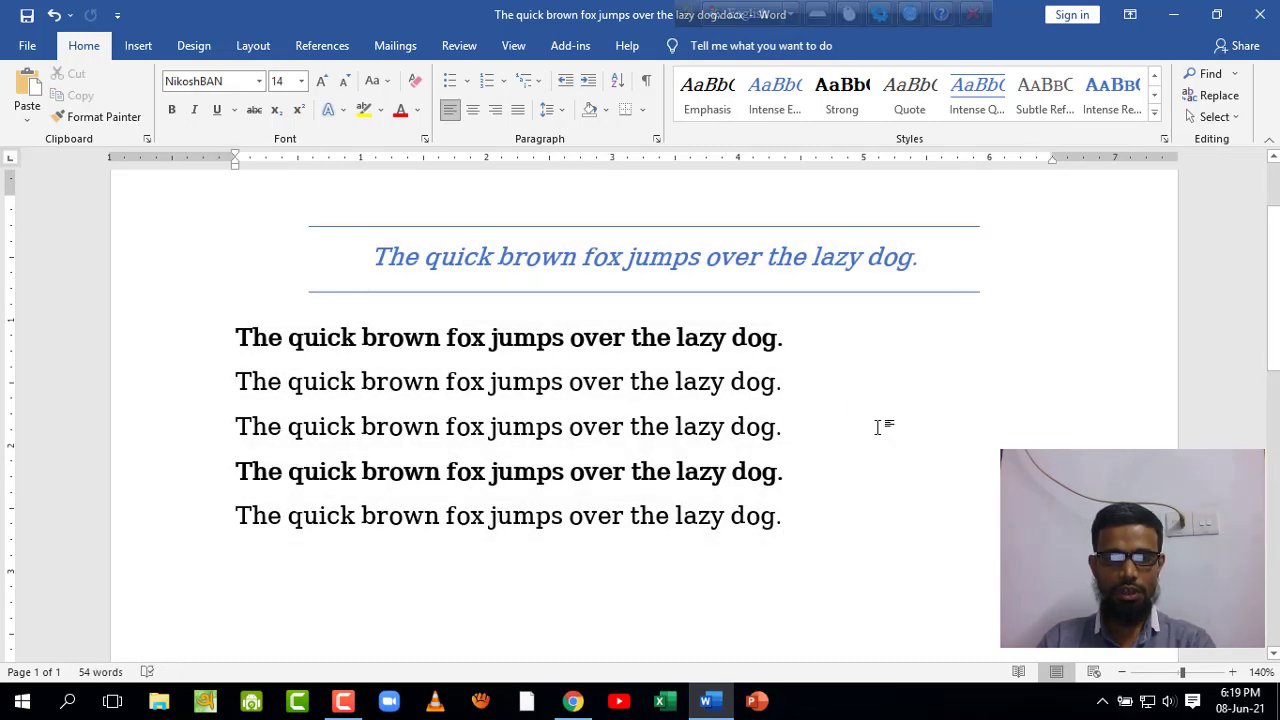
{"action": "scroll", "coordinate": [877, 427], "scroll_direction": "up", "scroll_amount": 3}
{"action": "left_click", "coordinate": [440, 433]}
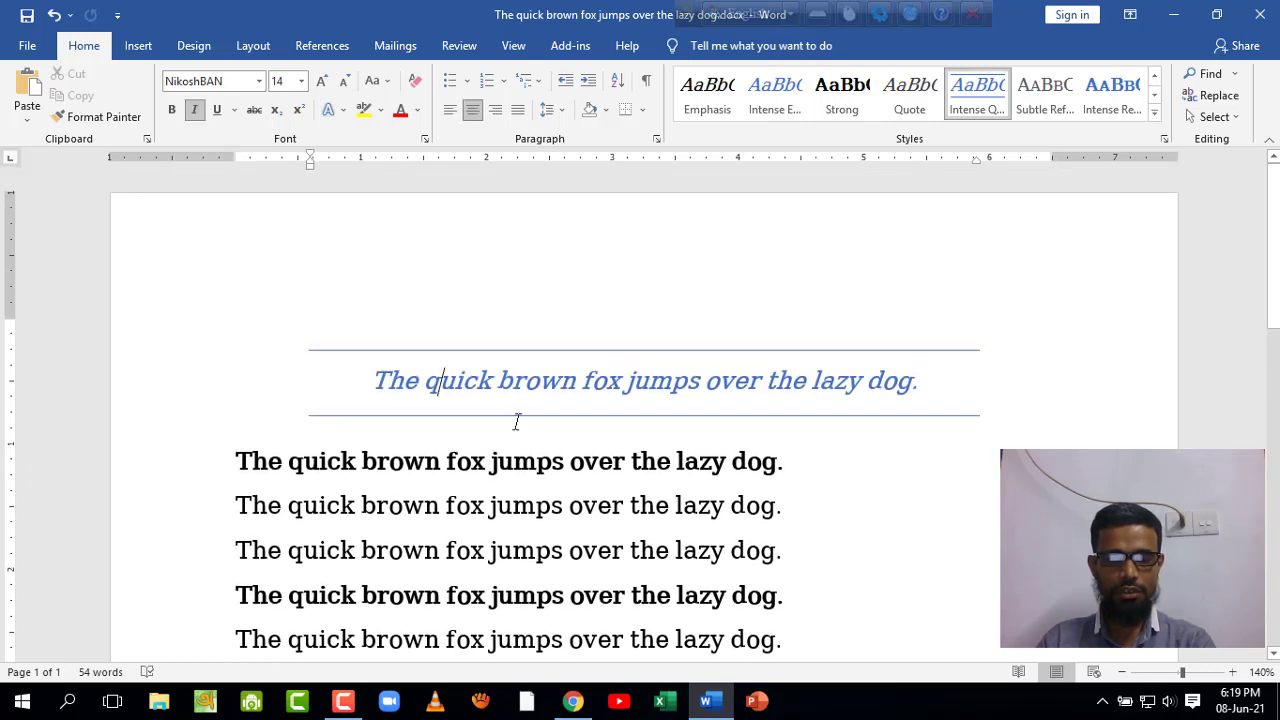
{"action": "scroll", "coordinate": [609, 426], "scroll_direction": "down", "scroll_amount": 3}
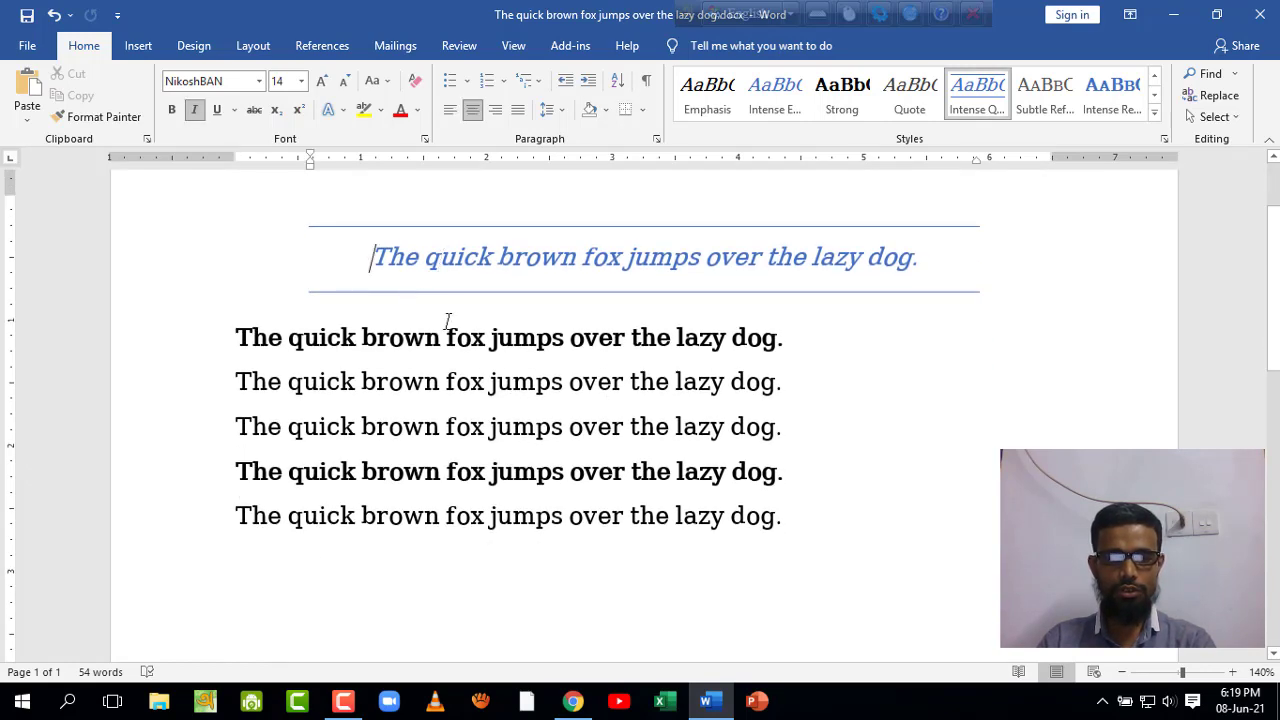
{"action": "mouse_move", "coordinate": [448, 320]}
{"action": "left_mouse_down"}
{"action": "mouse_move", "coordinate": [743, 478]}
{"action": "mouse_move", "coordinate": [858, 558]}
{"action": "left_mouse_up"}
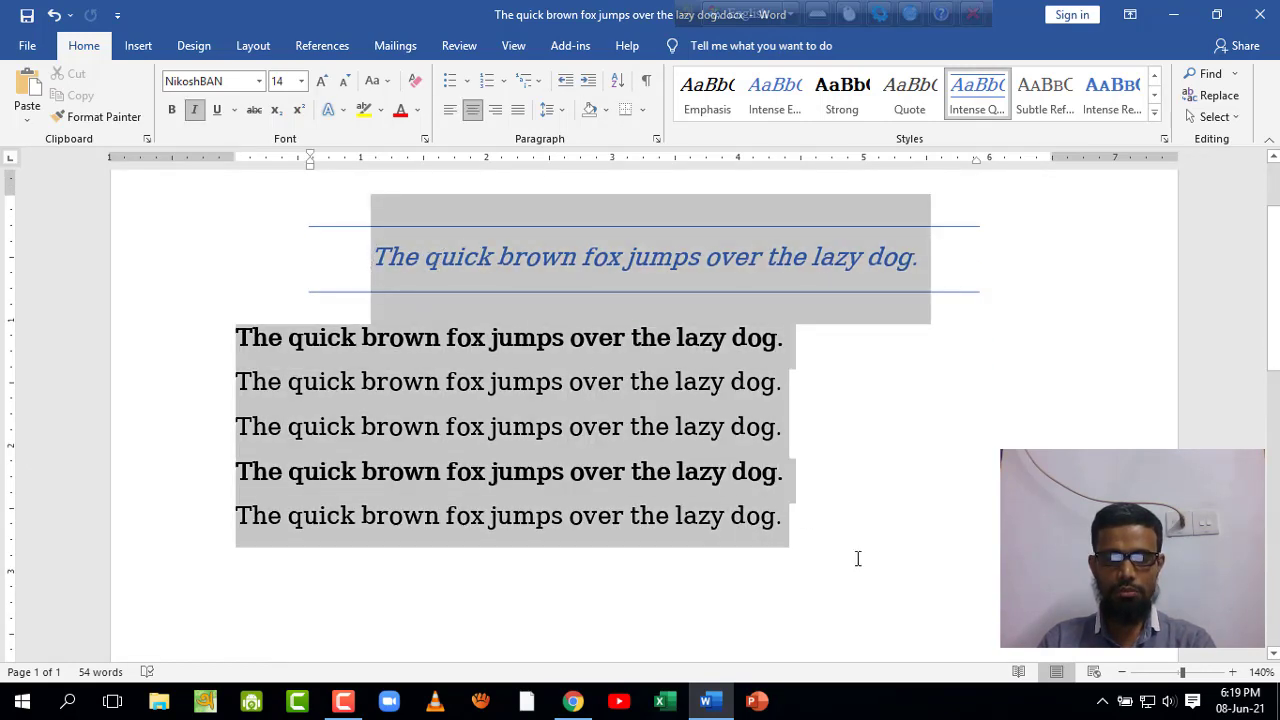
{"action": "left_click", "coordinate": [913, 405]}
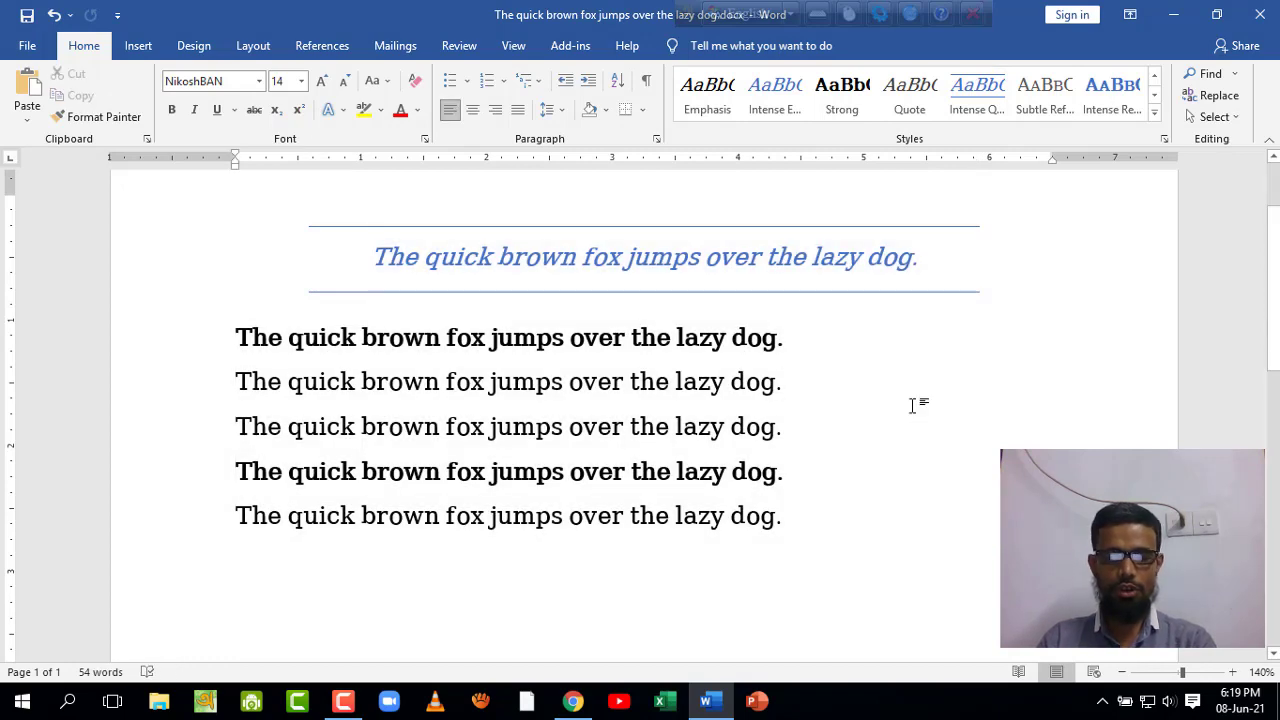
{"action": "key", "text": "ctrl+a"}
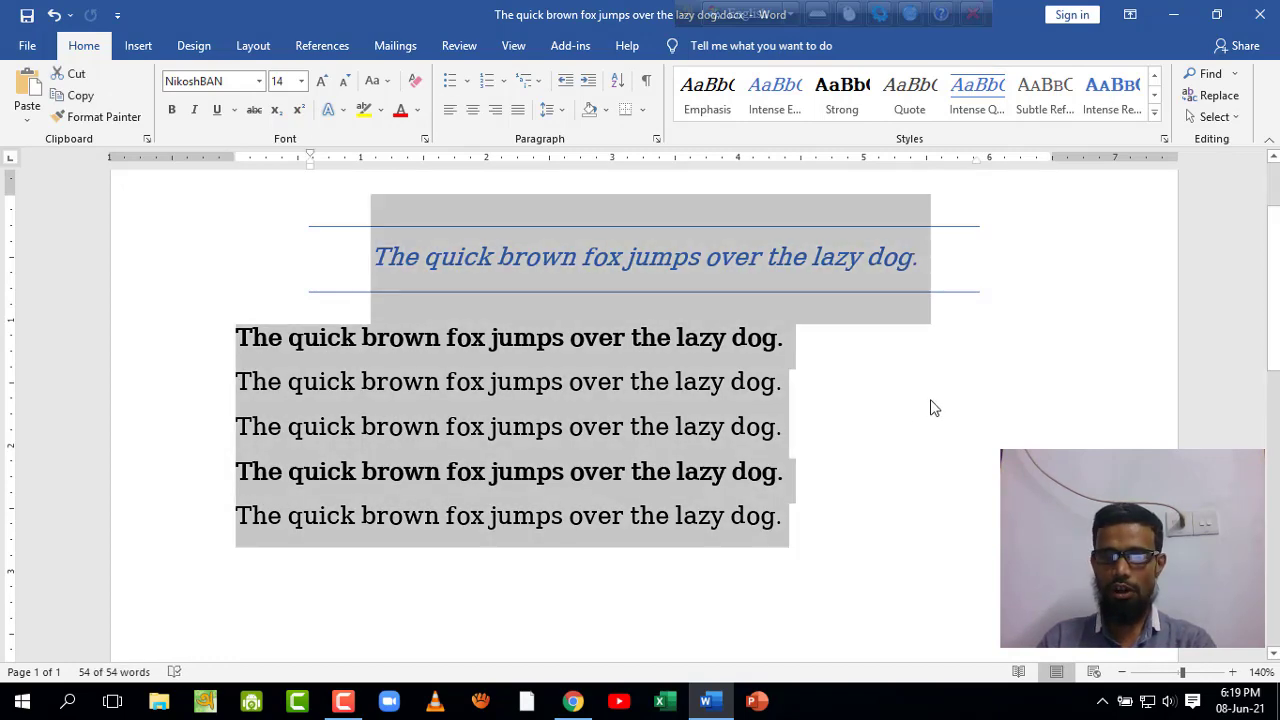
{"action": "left_click", "coordinate": [1215, 117]}
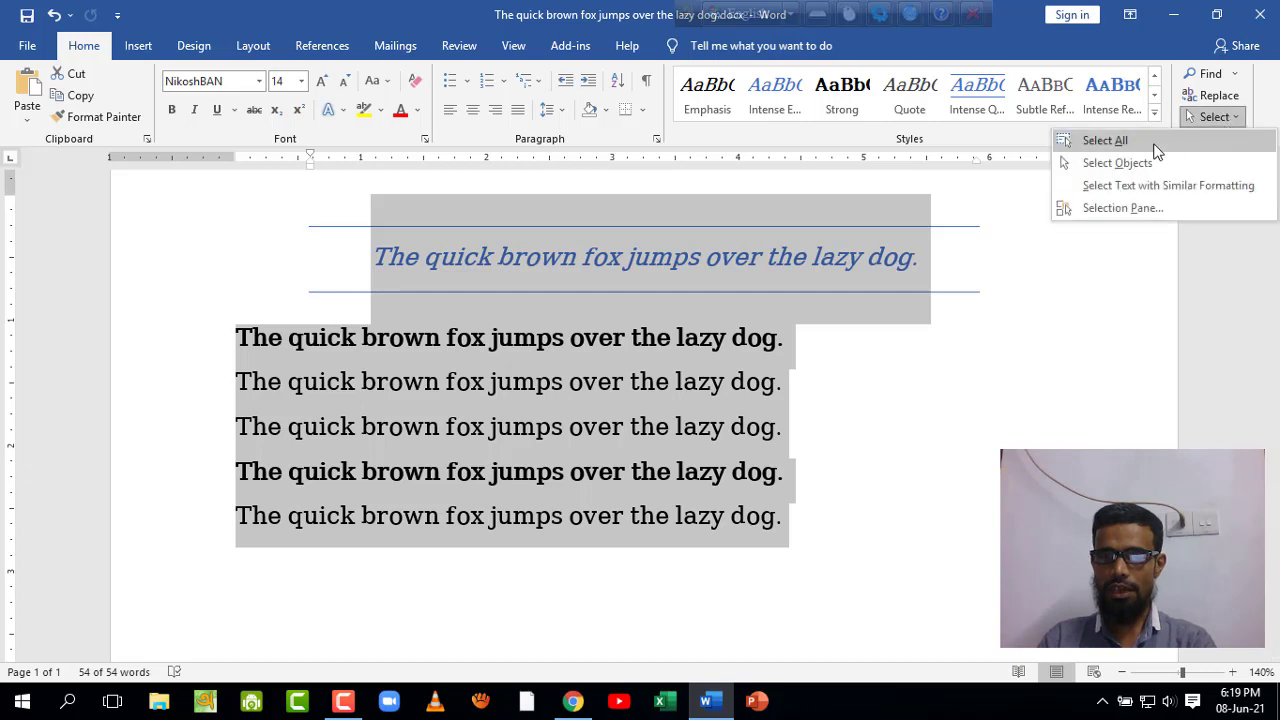
{"action": "left_click", "coordinate": [1105, 140]}
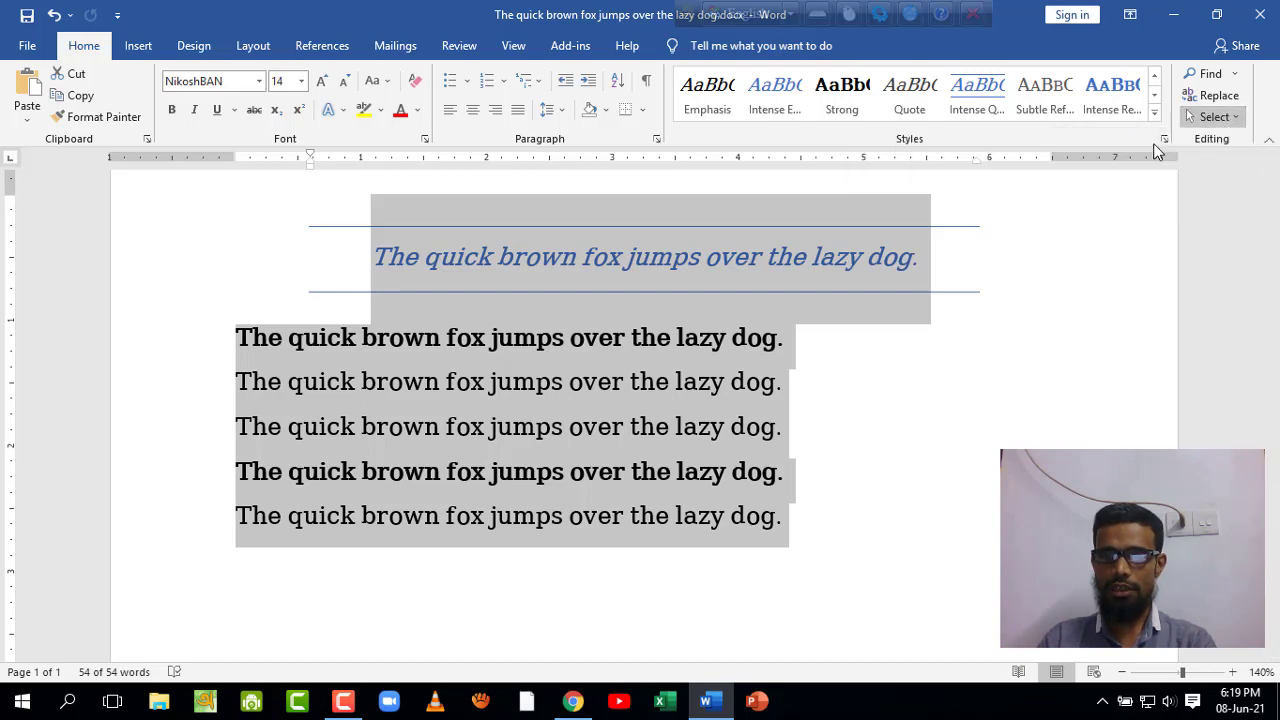
{"action": "left_click", "coordinate": [926, 425]}
{"action": "scroll", "coordinate": [1191, 189], "scroll_direction": "up", "scroll_amount": 2}
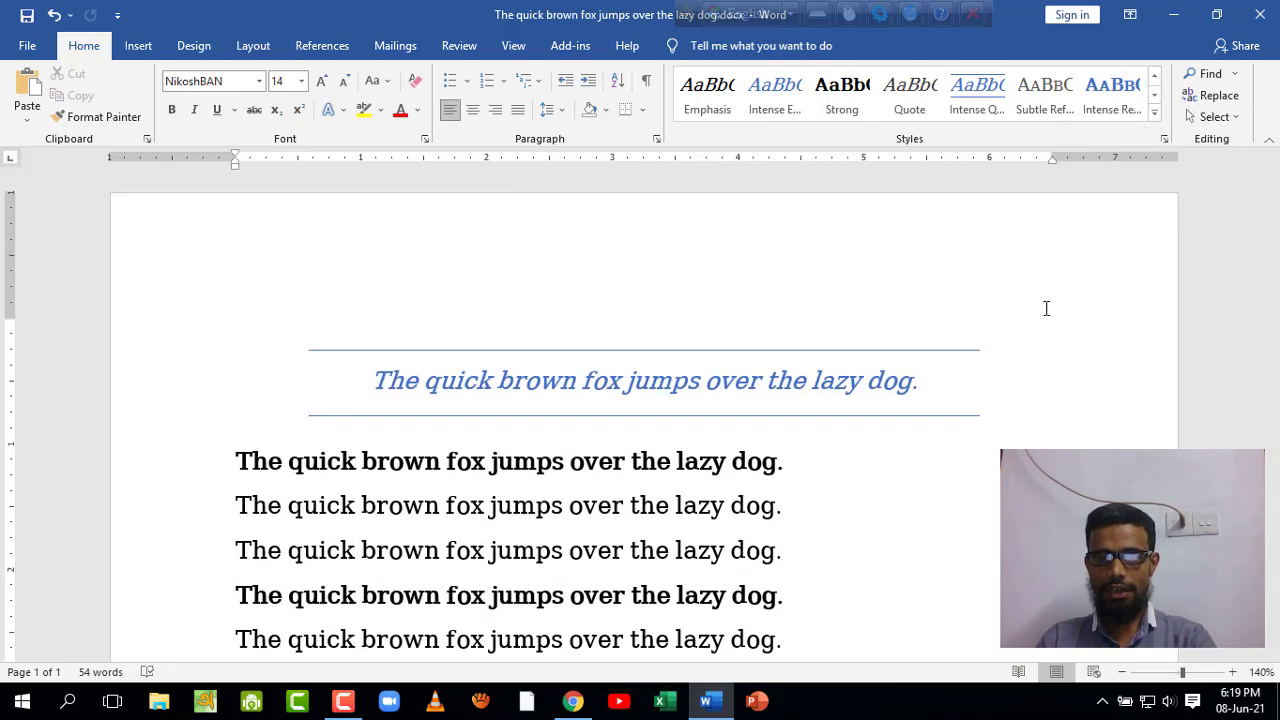
{"action": "scroll", "coordinate": [862, 420], "scroll_direction": "down", "scroll_amount": 2}
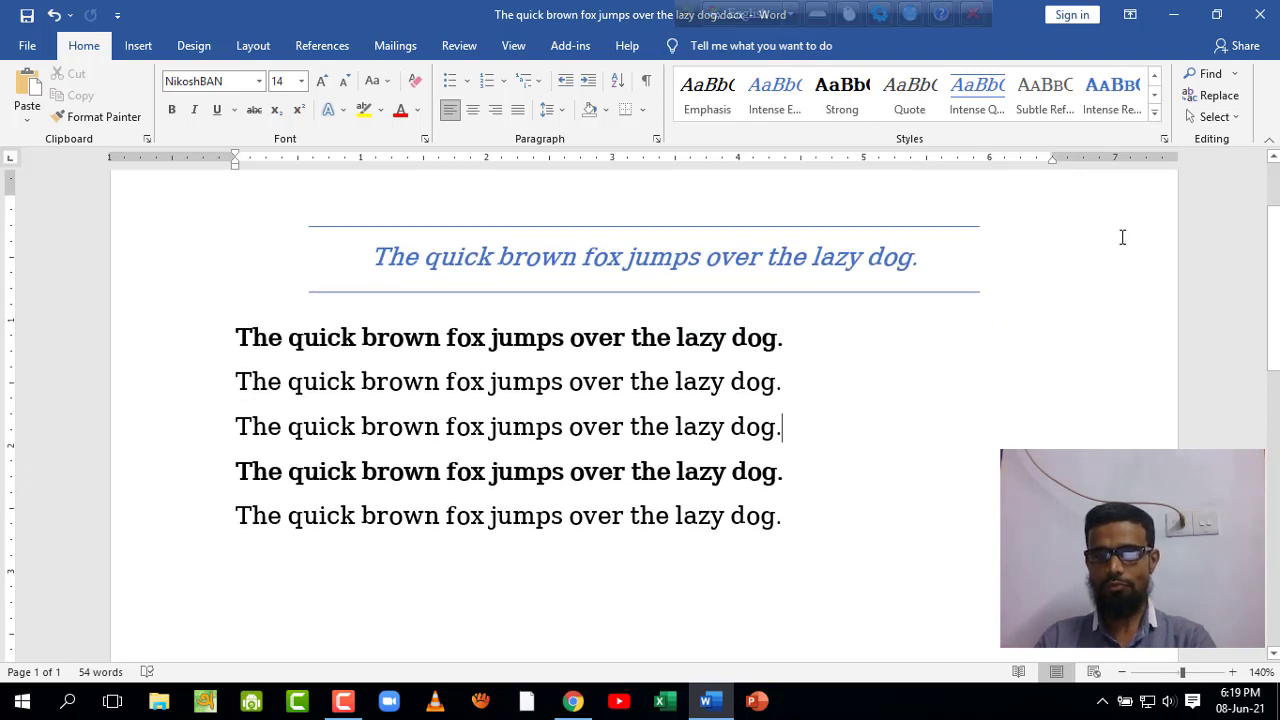
Turn on Select Objects mode and drag selection rectangles over the heading and body lines
{"action": "left_click", "coordinate": [1236, 117]}
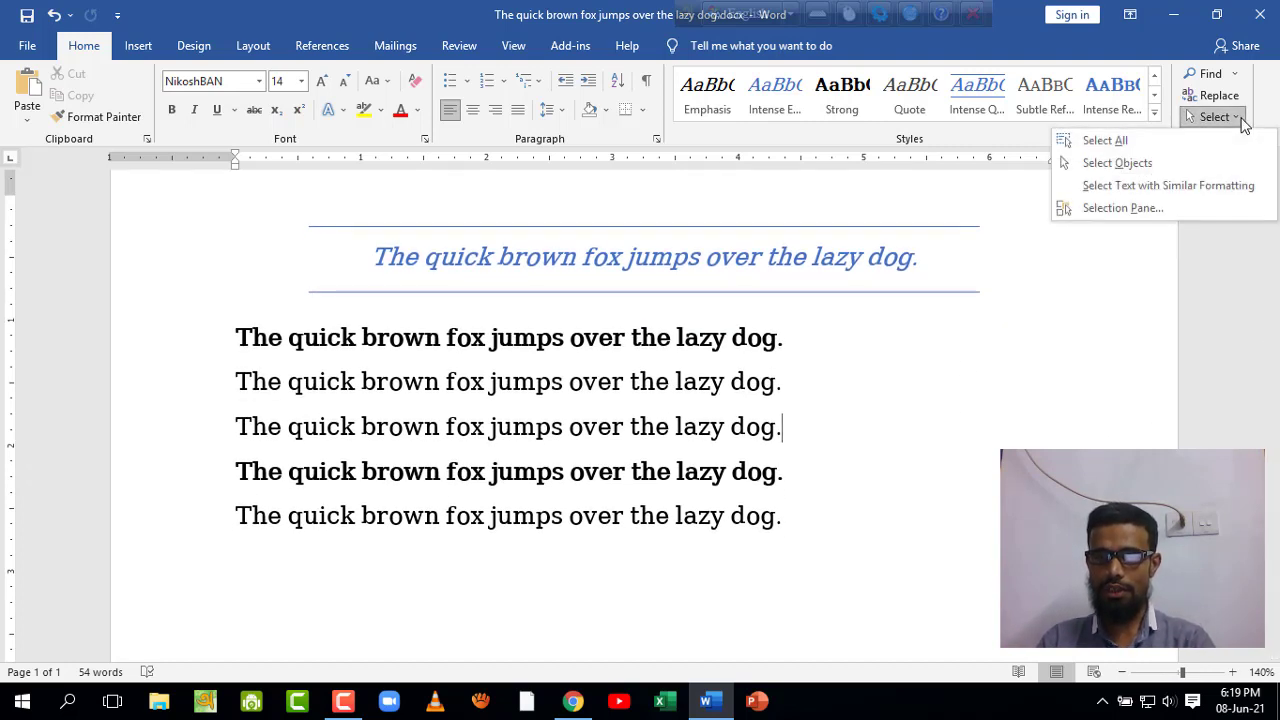
{"action": "left_click", "coordinate": [1150, 168]}
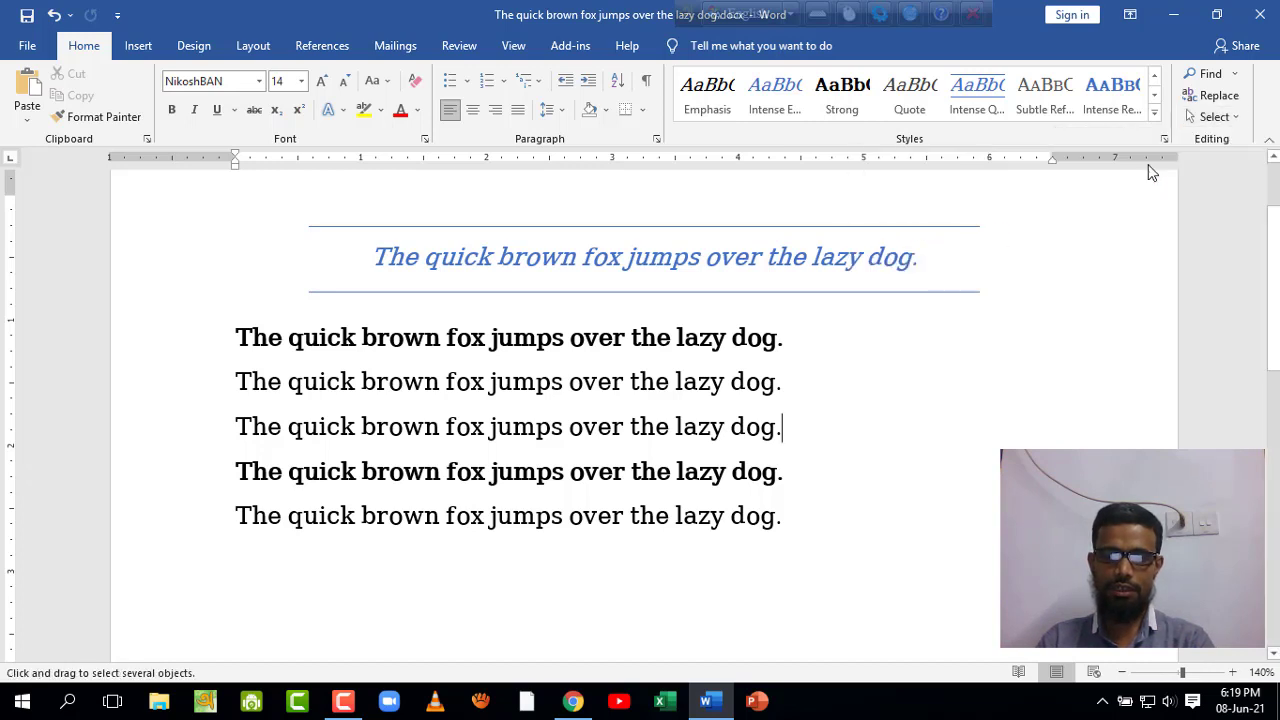
{"action": "left_click_drag", "start_coordinate": [524, 388], "coordinate": [764, 442]}
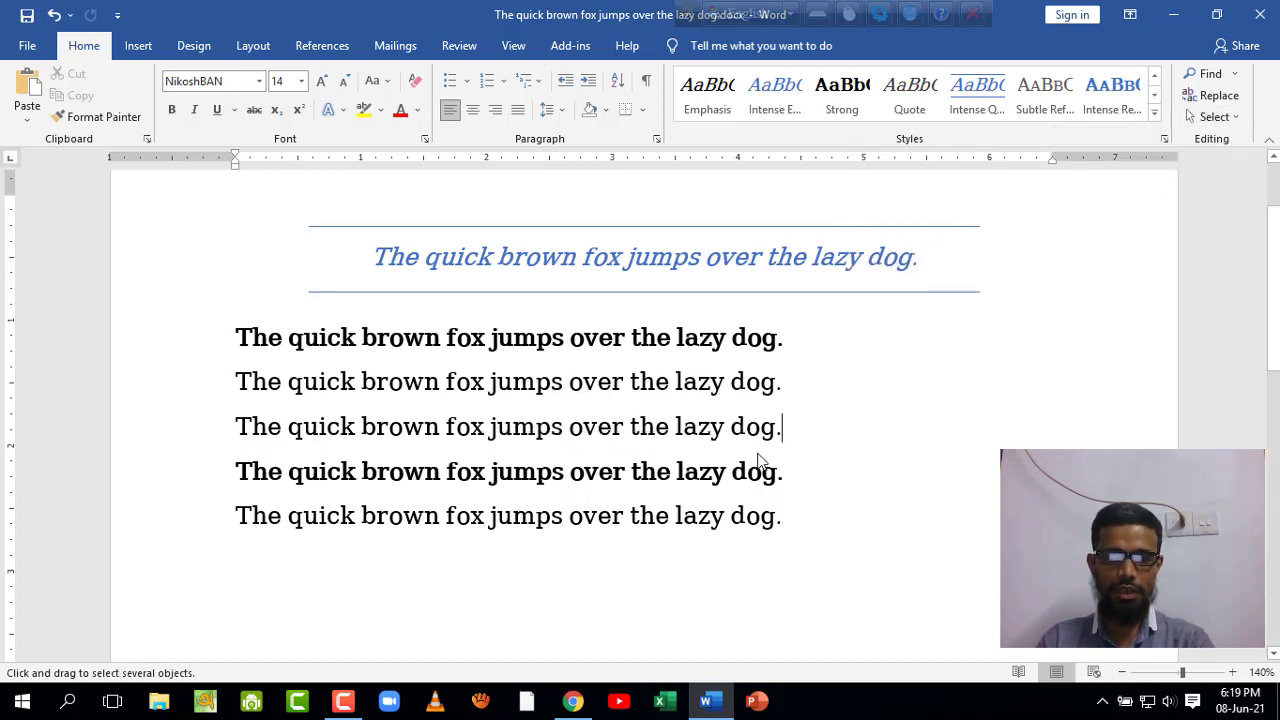
{"action": "left_click_drag", "start_coordinate": [641, 261], "coordinate": [808, 471]}
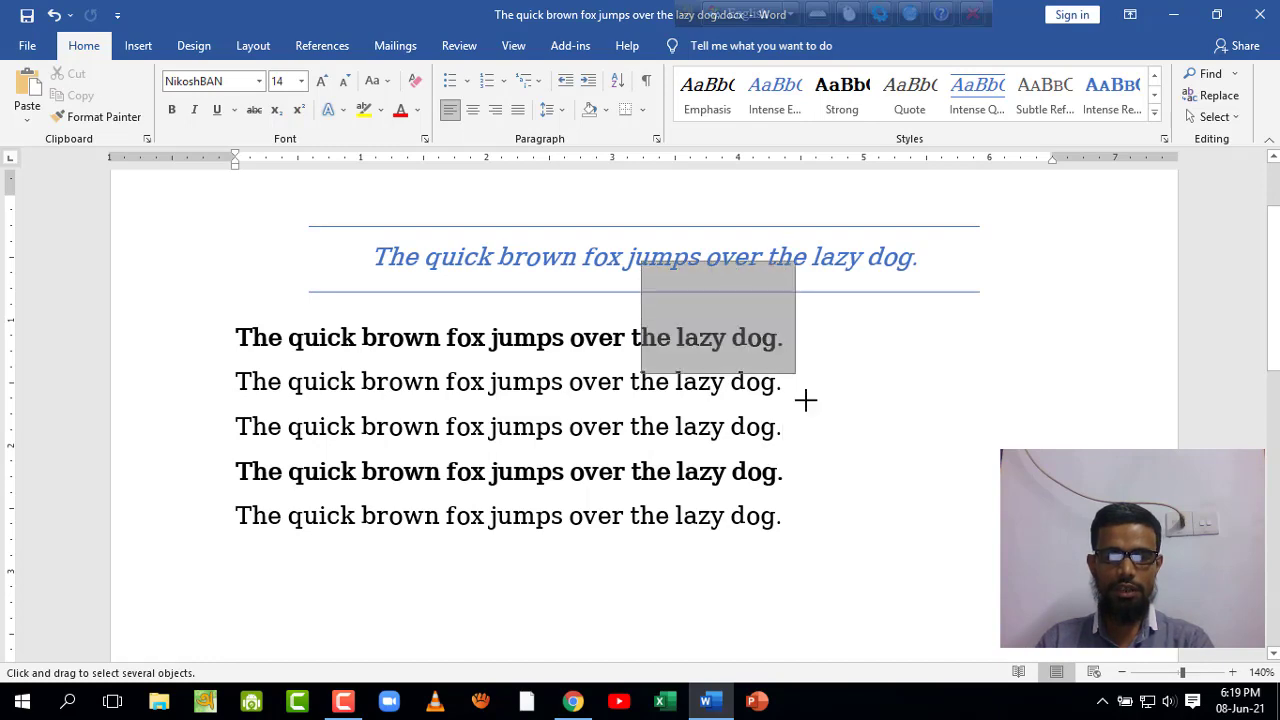
{"action": "left_click_drag", "start_coordinate": [752, 505], "coordinate": [215, 264]}
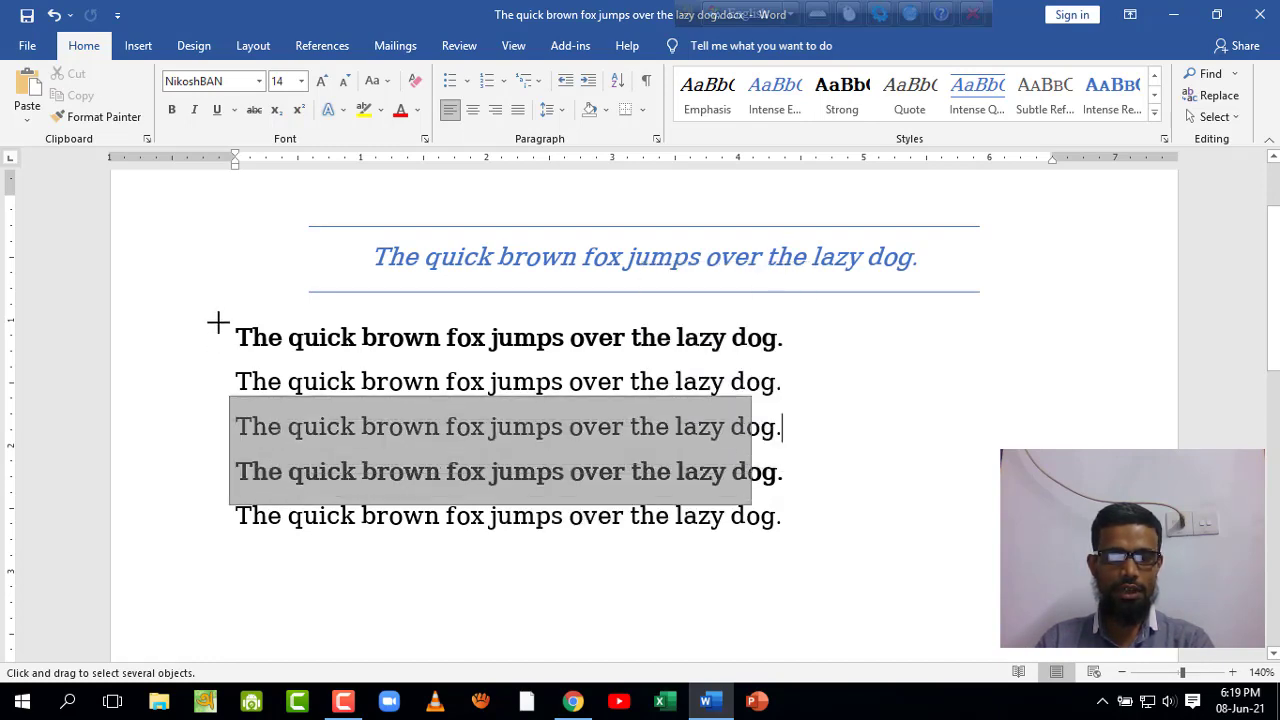
{"action": "left_click_drag", "start_coordinate": [366, 240], "coordinate": [896, 577]}
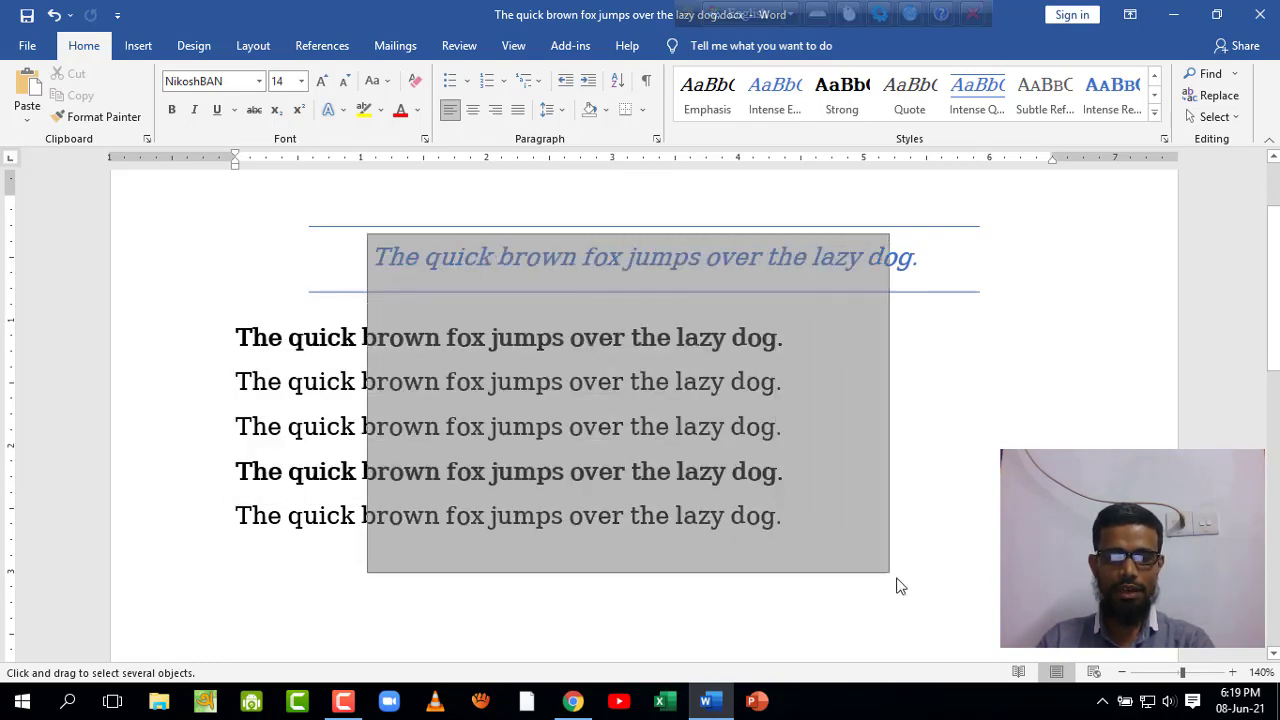
{"action": "left_click_drag", "start_coordinate": [357, 283], "coordinate": [743, 526]}
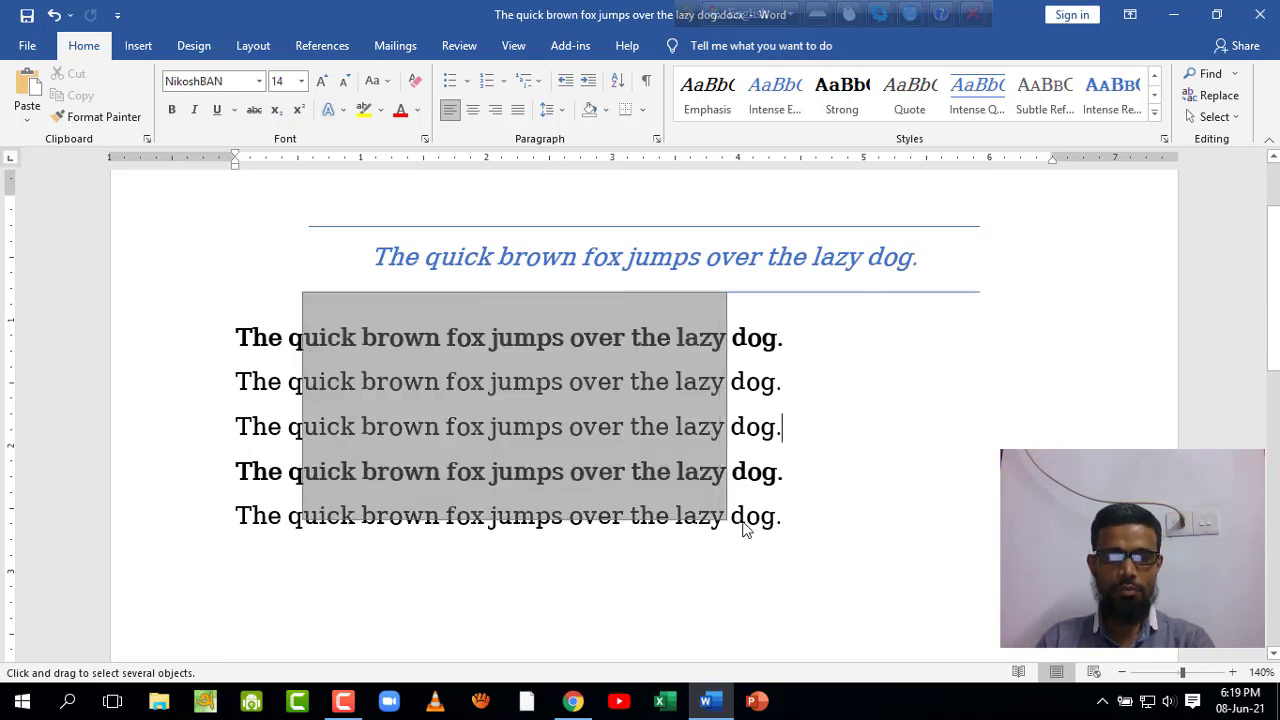
Insert the picture IMG_20170320_101942.jpg from the Camera folder into the document from this device
{"action": "left_click", "coordinate": [140, 46]}
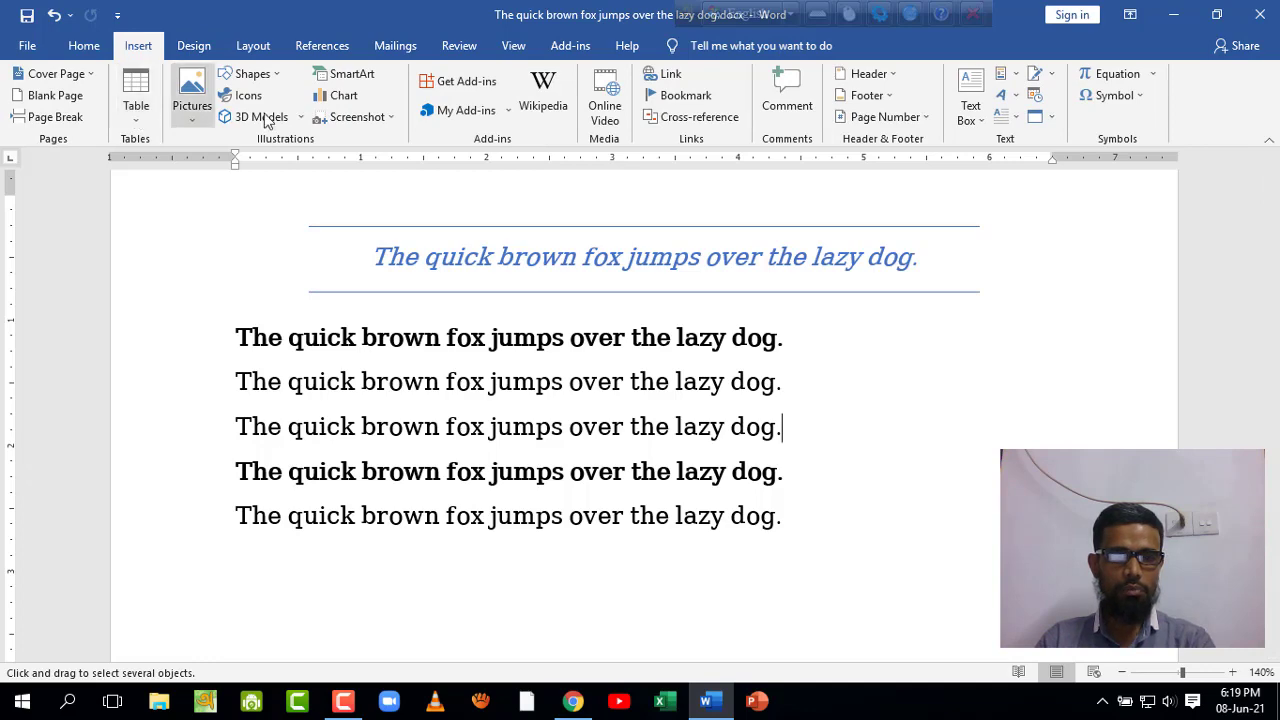
{"action": "left_click", "coordinate": [192, 100]}
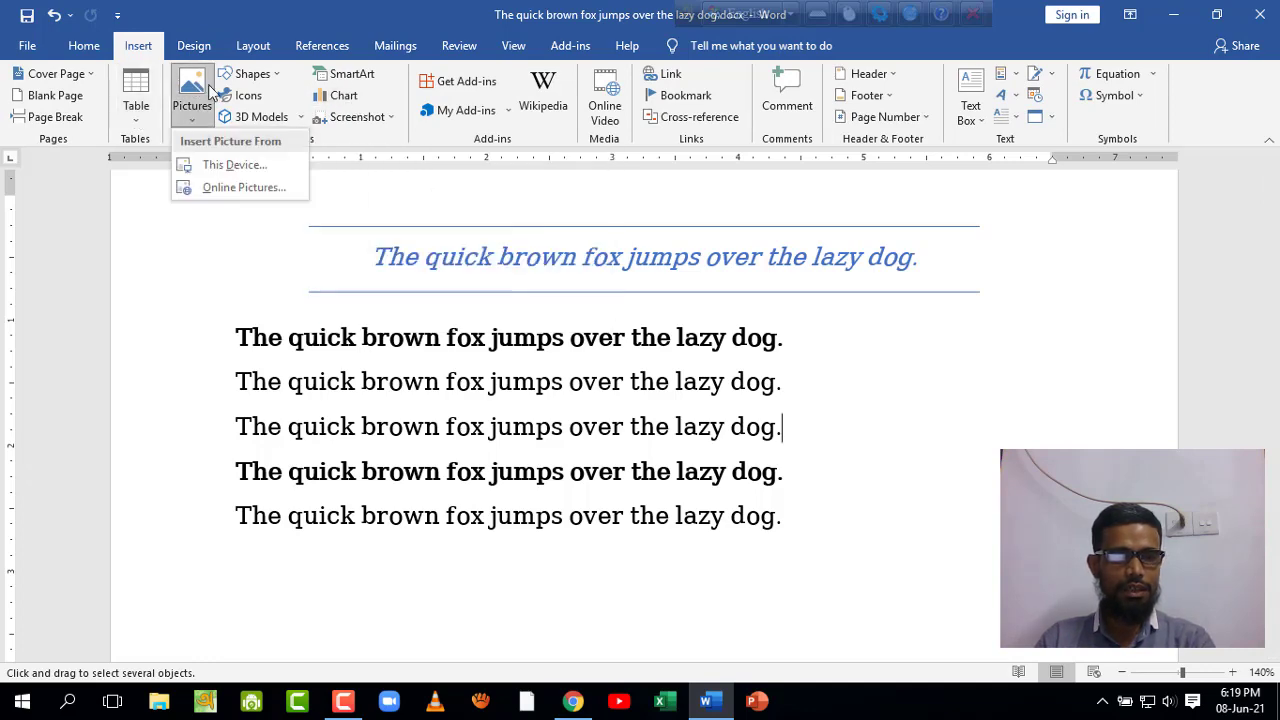
{"action": "left_click", "coordinate": [257, 166]}
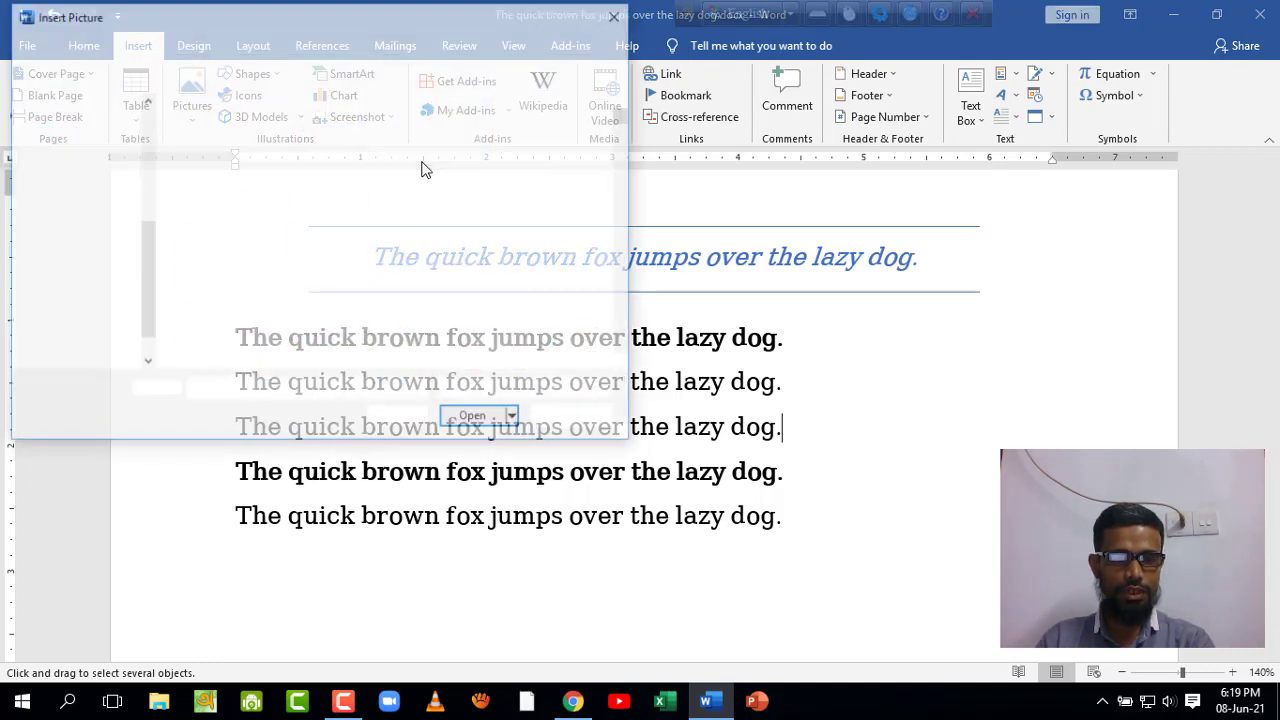
{"action": "scroll", "coordinate": [472, 218], "scroll_direction": "down", "scroll_amount": 1}
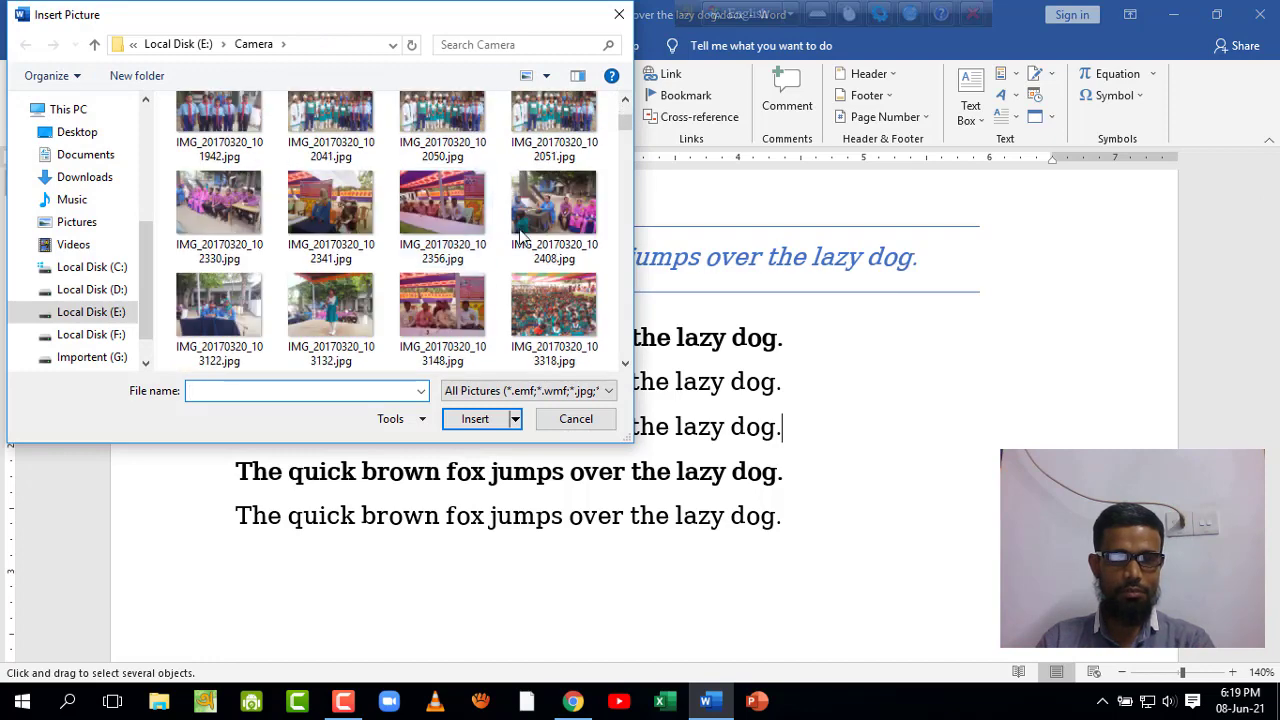
{"action": "scroll", "coordinate": [531, 218], "scroll_direction": "up", "scroll_amount": 1}
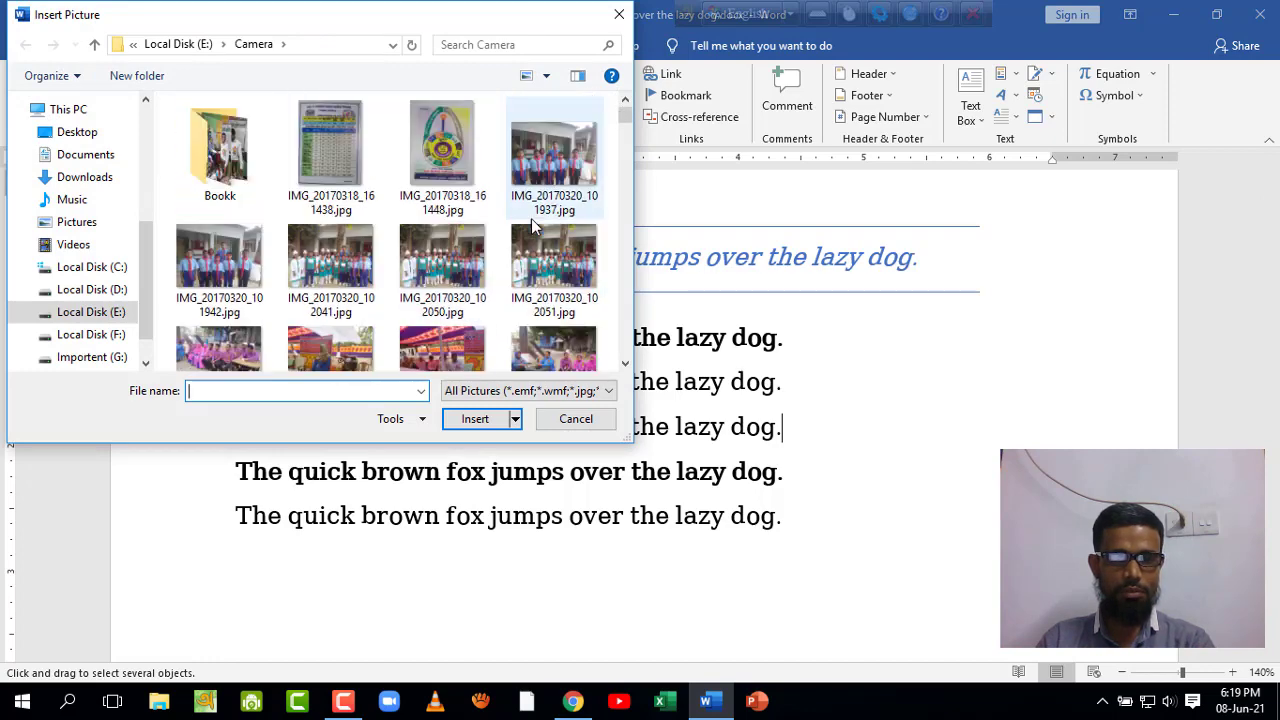
{"action": "left_click", "coordinate": [219, 258]}
{"action": "left_click", "coordinate": [472, 421]}
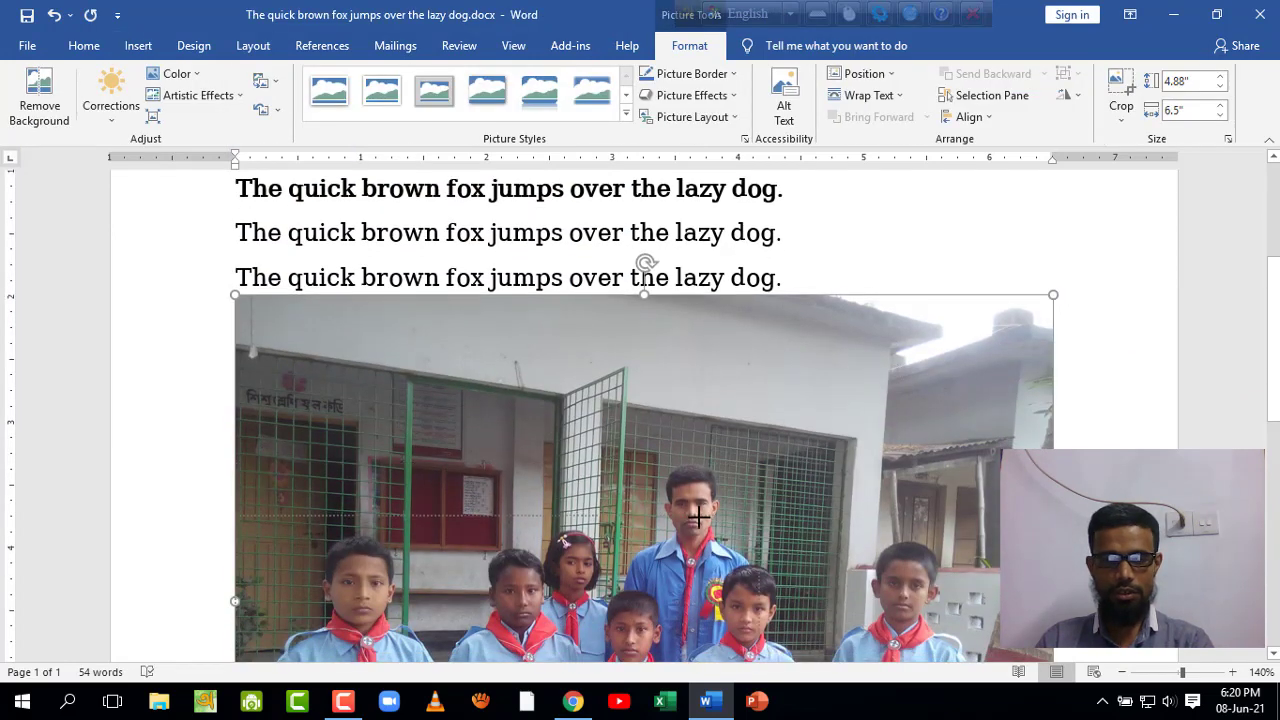
Shrink the photo to a 1.11-inch thumbnail and move it up beside the second sentence
{"action": "left_click_drag", "start_coordinate": [1053, 296], "coordinate": [757, 296]}
{"action": "scroll", "coordinate": [712, 520], "scroll_direction": "down", "scroll_amount": 3}
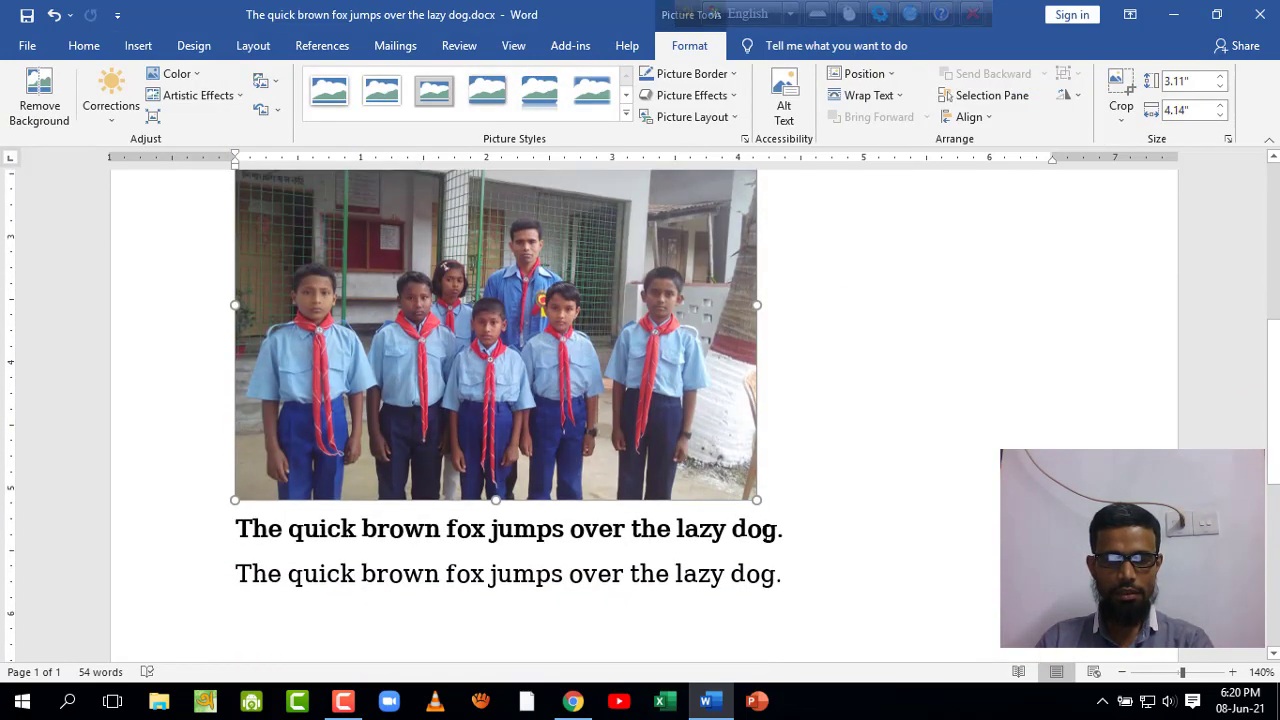
{"action": "left_click_drag", "start_coordinate": [755, 499], "coordinate": [352, 225]}
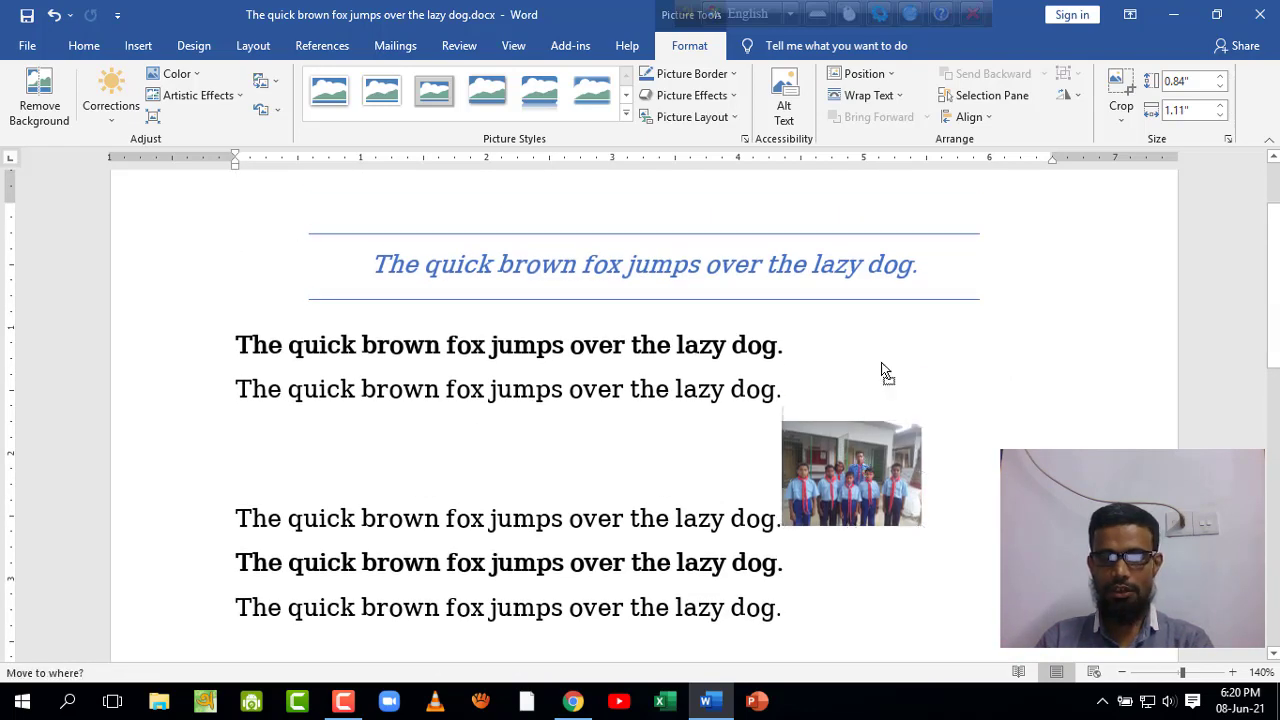
{"action": "left_click_drag", "start_coordinate": [821, 437], "coordinate": [883, 359]}
{"action": "left_click", "coordinate": [1109, 328]}
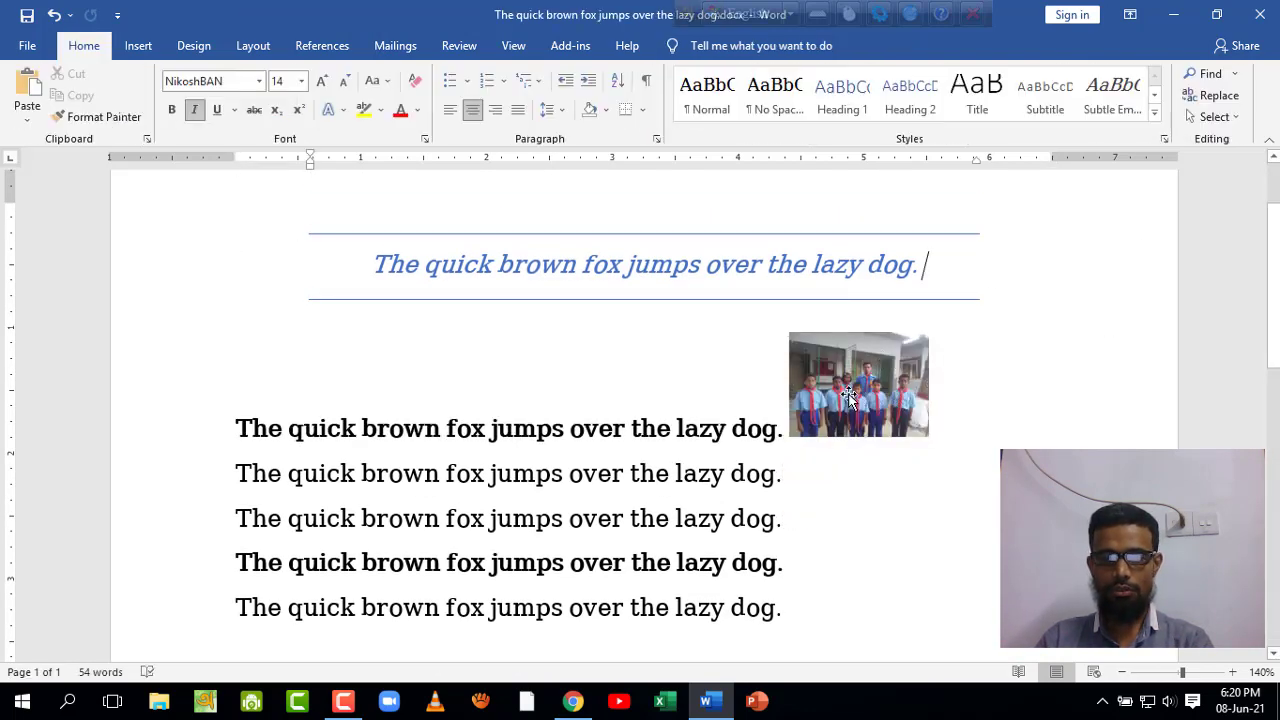
Give the photo Square wrapping, send it behind the text, and drag it over lines 2–4
{"action": "left_click", "coordinate": [859, 386]}
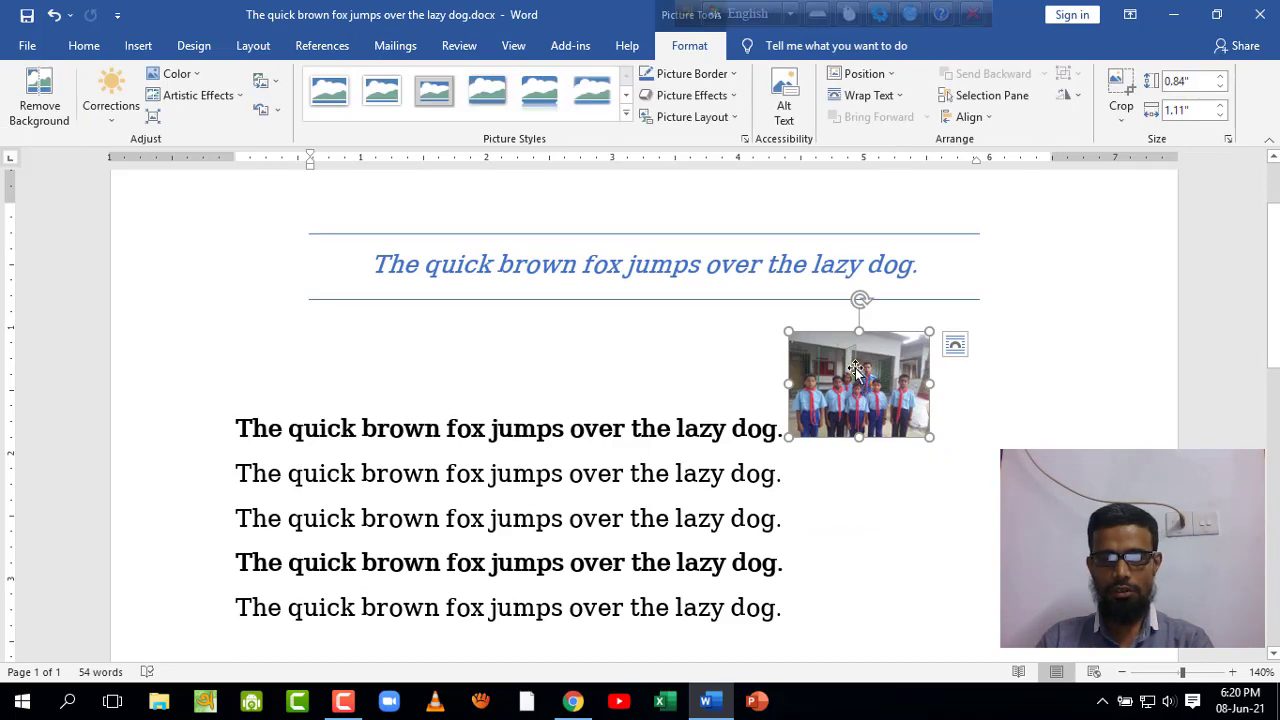
{"action": "right_click", "coordinate": [855, 369]}
{"action": "mouse_move", "coordinate": [912, 596]}
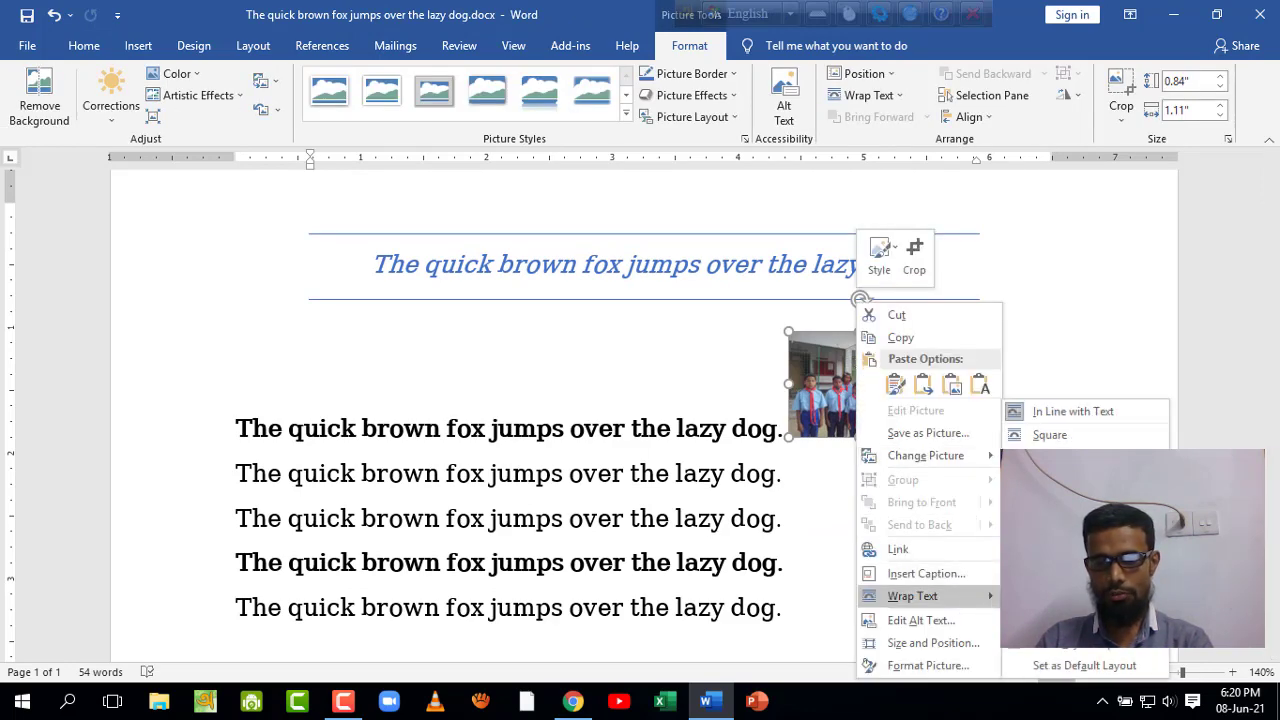
{"action": "left_click", "coordinate": [1050, 435]}
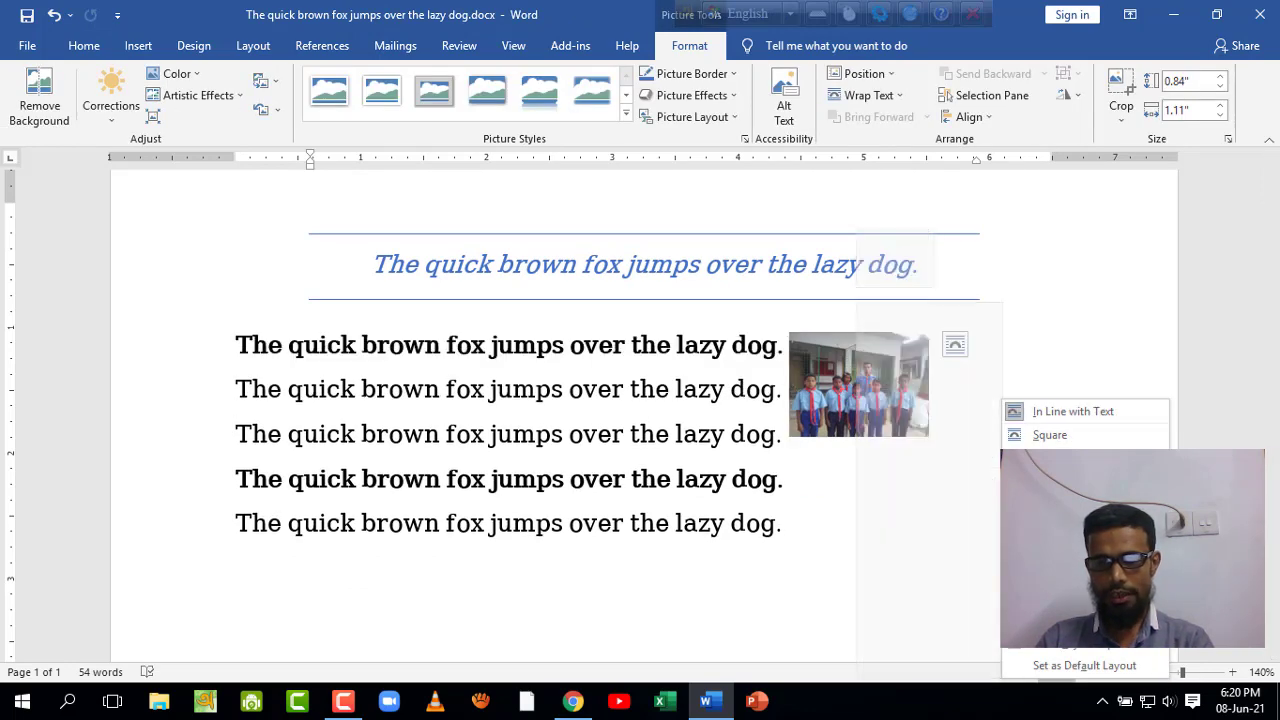
{"action": "right_click", "coordinate": [913, 410]}
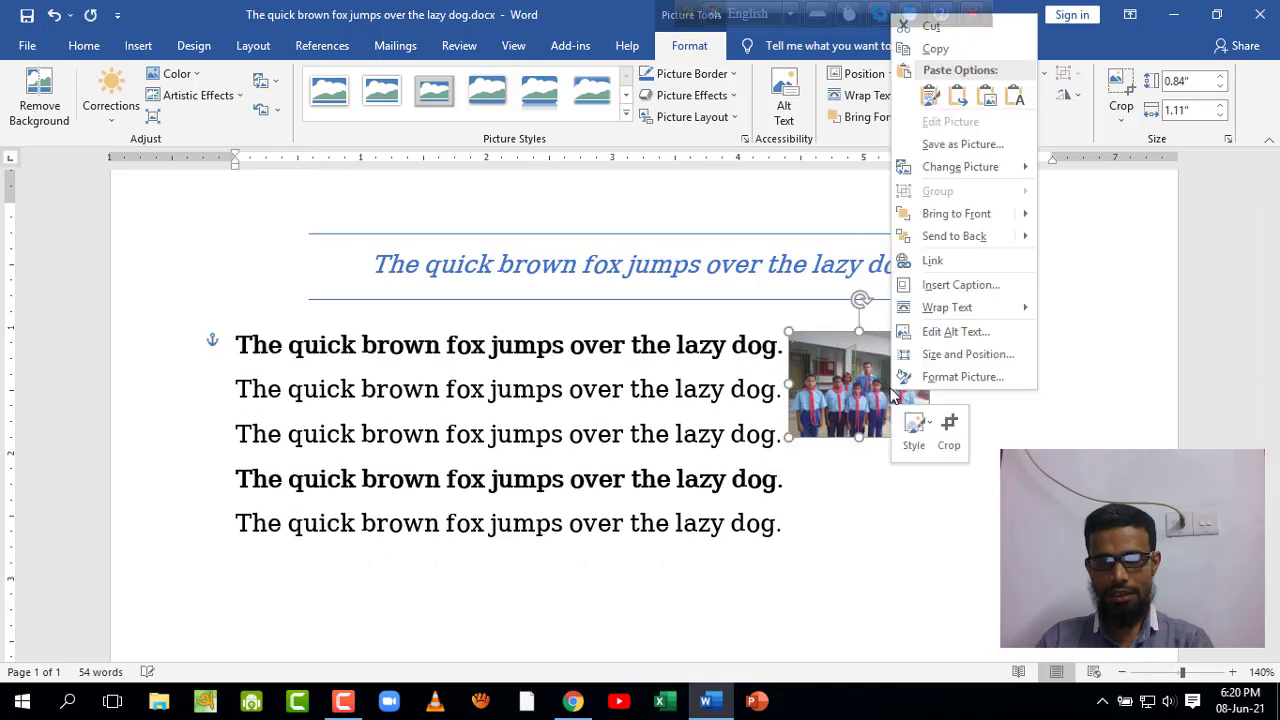
{"action": "left_click", "coordinate": [978, 237]}
{"action": "left_click_drag", "start_coordinate": [885, 365], "coordinate": [370, 392]}
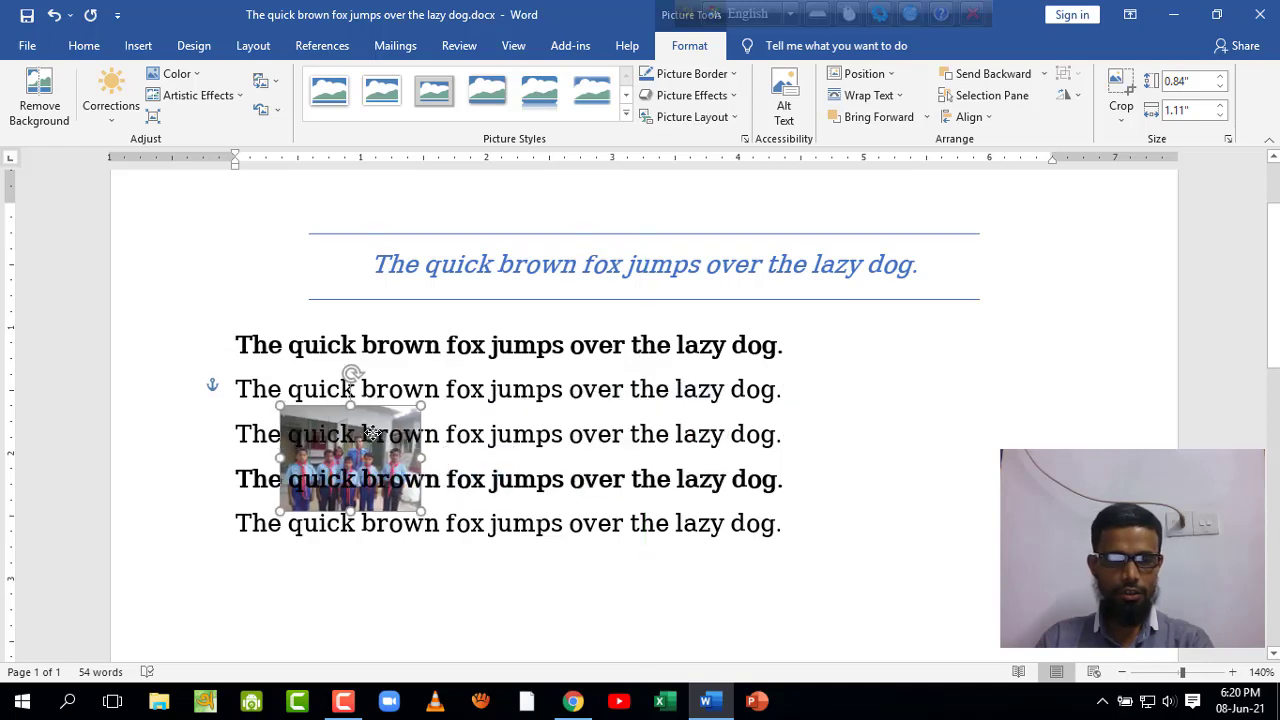
Deselect the photo and check the bold state of the fourth, second and third lines
{"action": "left_click", "coordinate": [872, 405]}
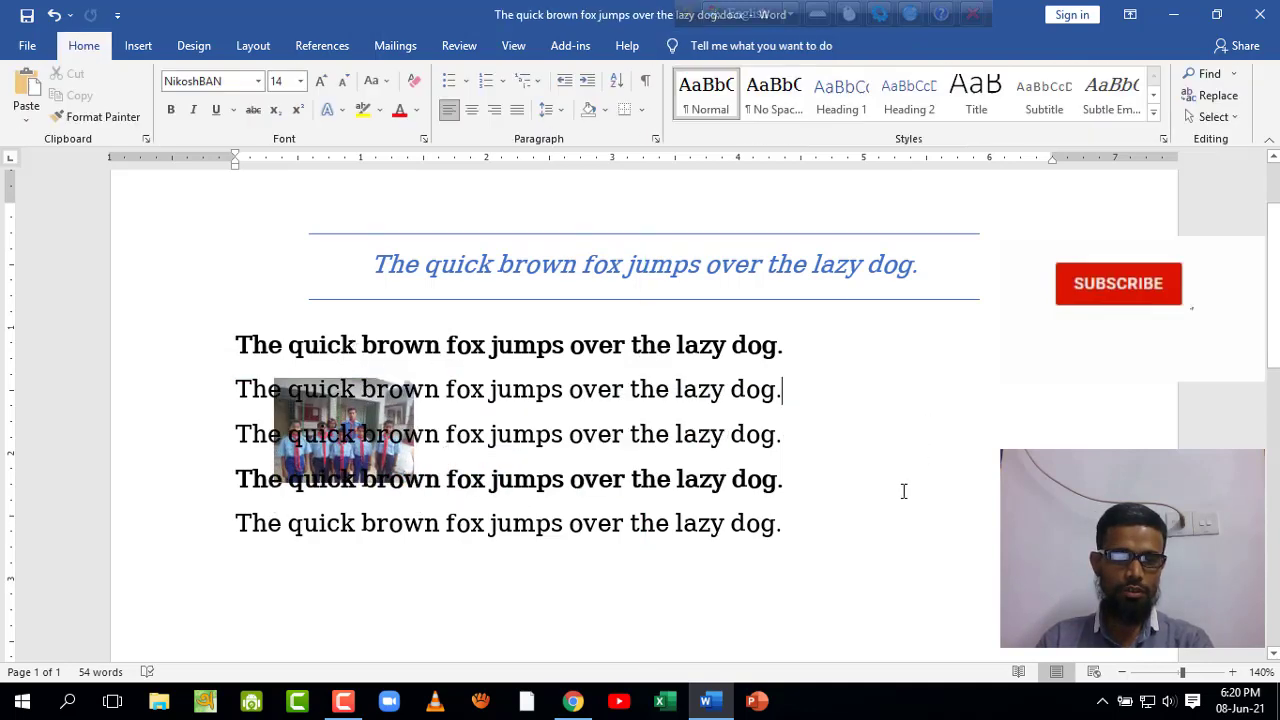
{"action": "scroll", "coordinate": [903, 491], "scroll_direction": "down", "scroll_amount": 5}
{"action": "scroll", "coordinate": [899, 490], "scroll_direction": "up", "scroll_amount": 4}
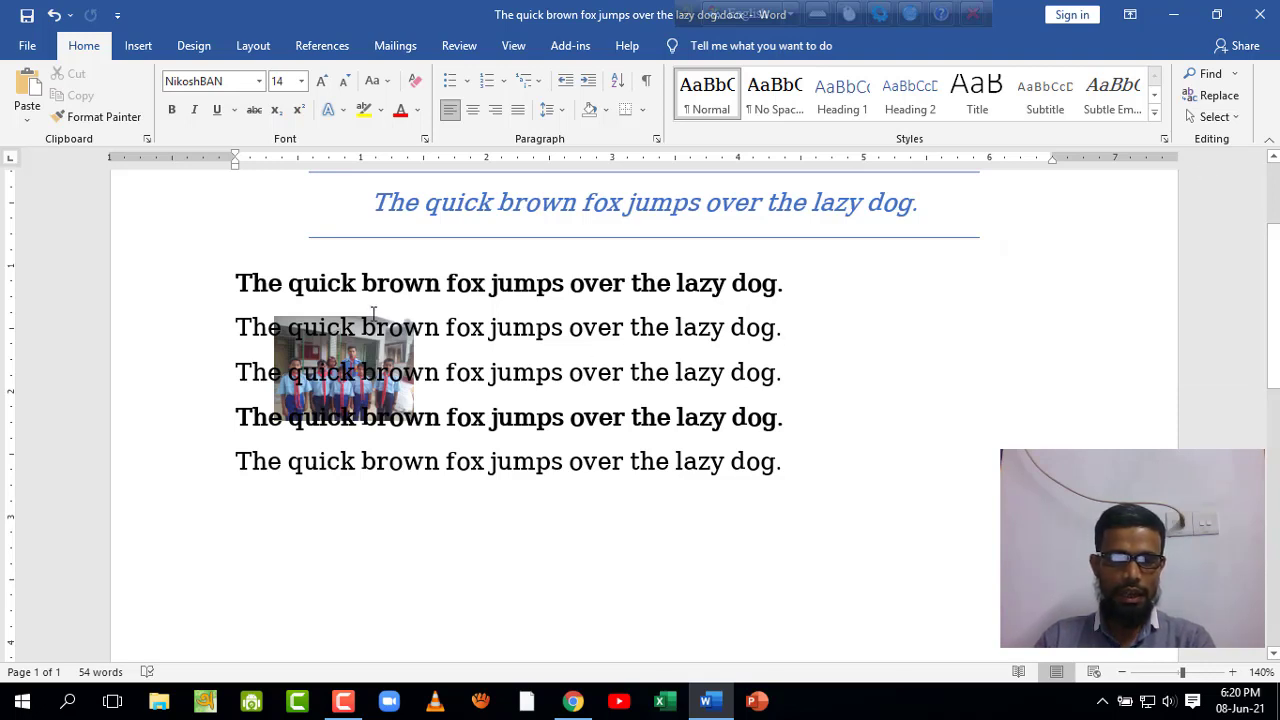
{"action": "left_click", "coordinate": [424, 418]}
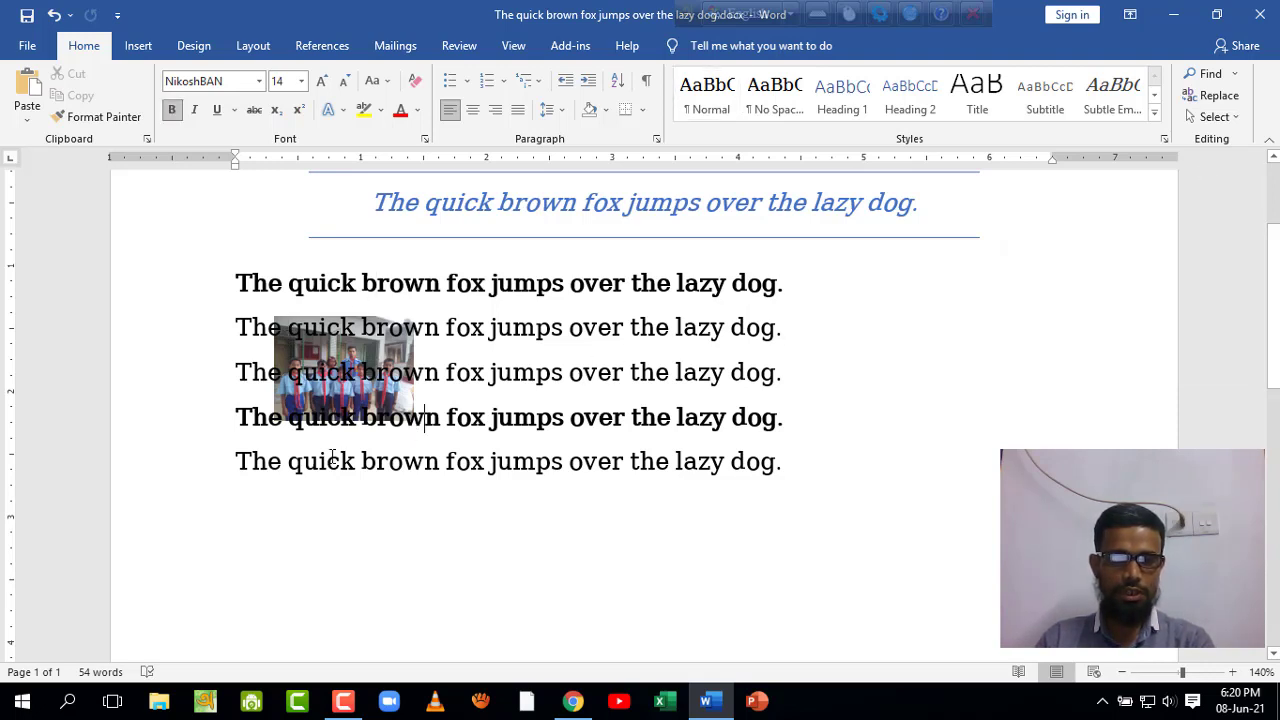
{"action": "left_click", "coordinate": [411, 320]}
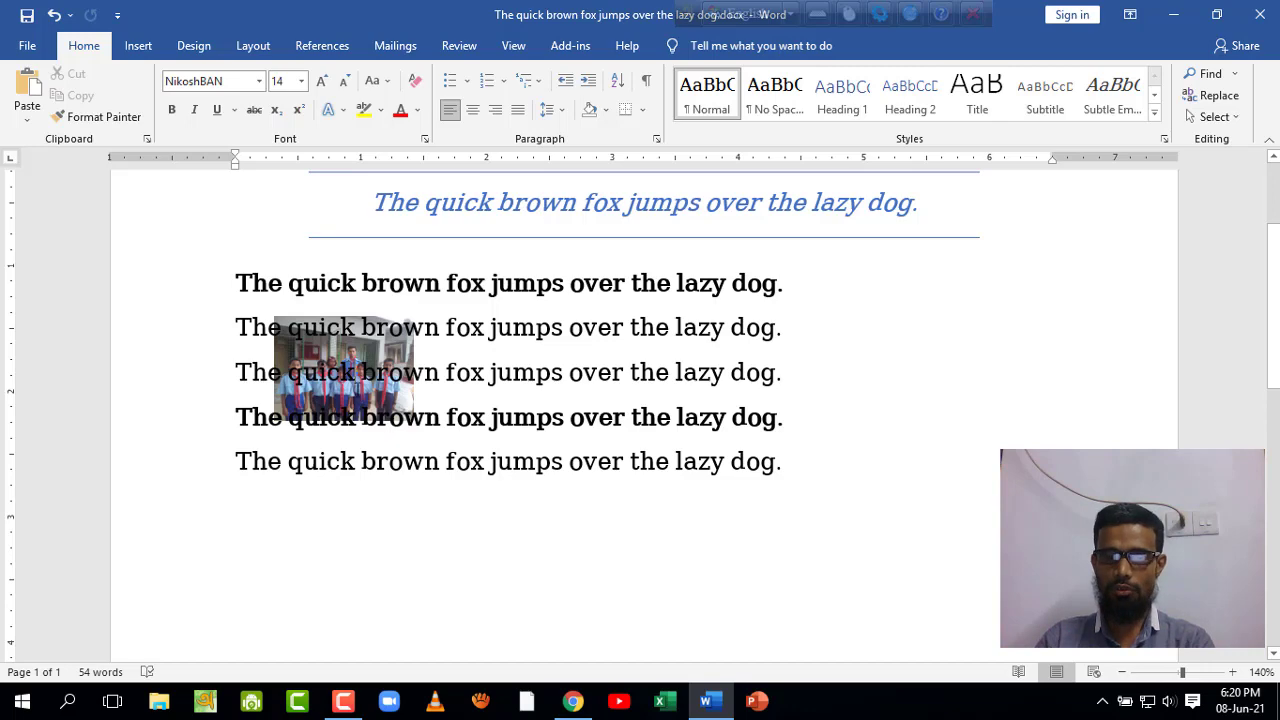
{"action": "scroll", "coordinate": [356, 387], "scroll_direction": "up", "scroll_amount": 1}
{"action": "left_click_drag", "start_coordinate": [236, 337], "coordinate": [489, 471]}
{"action": "left_click", "coordinate": [472, 467]}
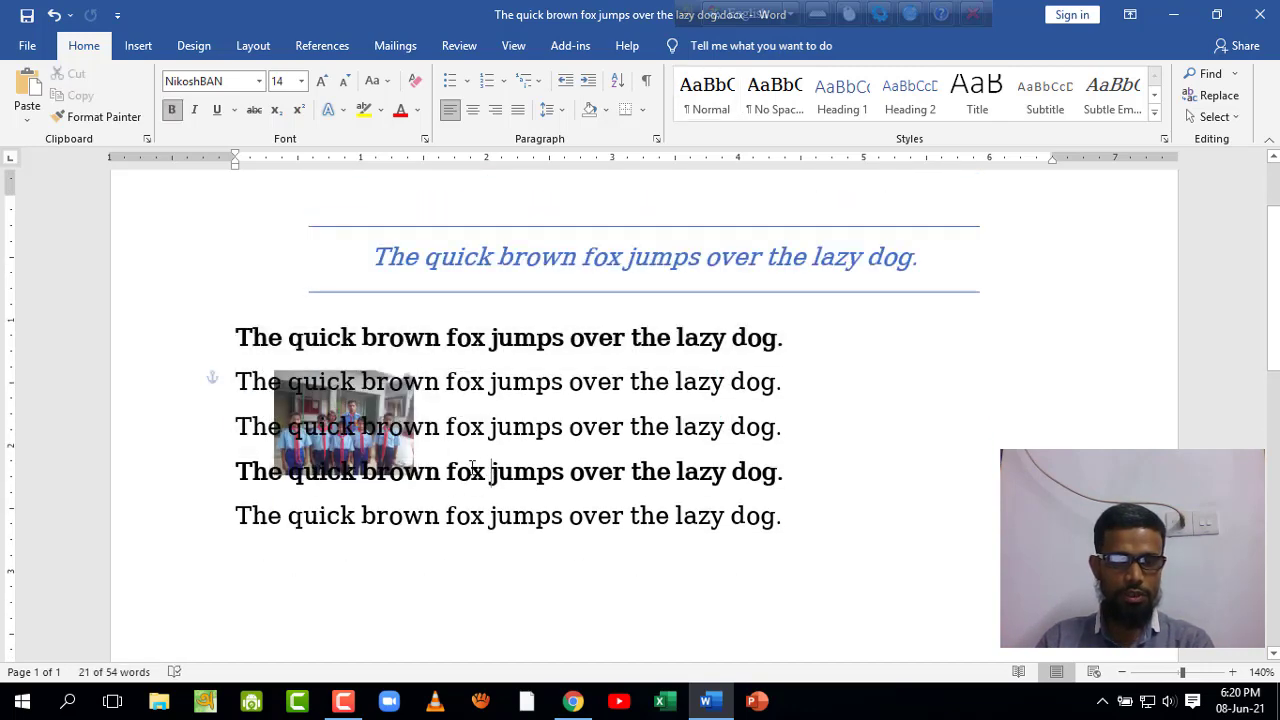
{"action": "left_click", "coordinate": [339, 445]}
Recheck bold on the fourth, third and first lines, then open the Select options list
{"action": "double_click", "coordinate": [325, 471]}
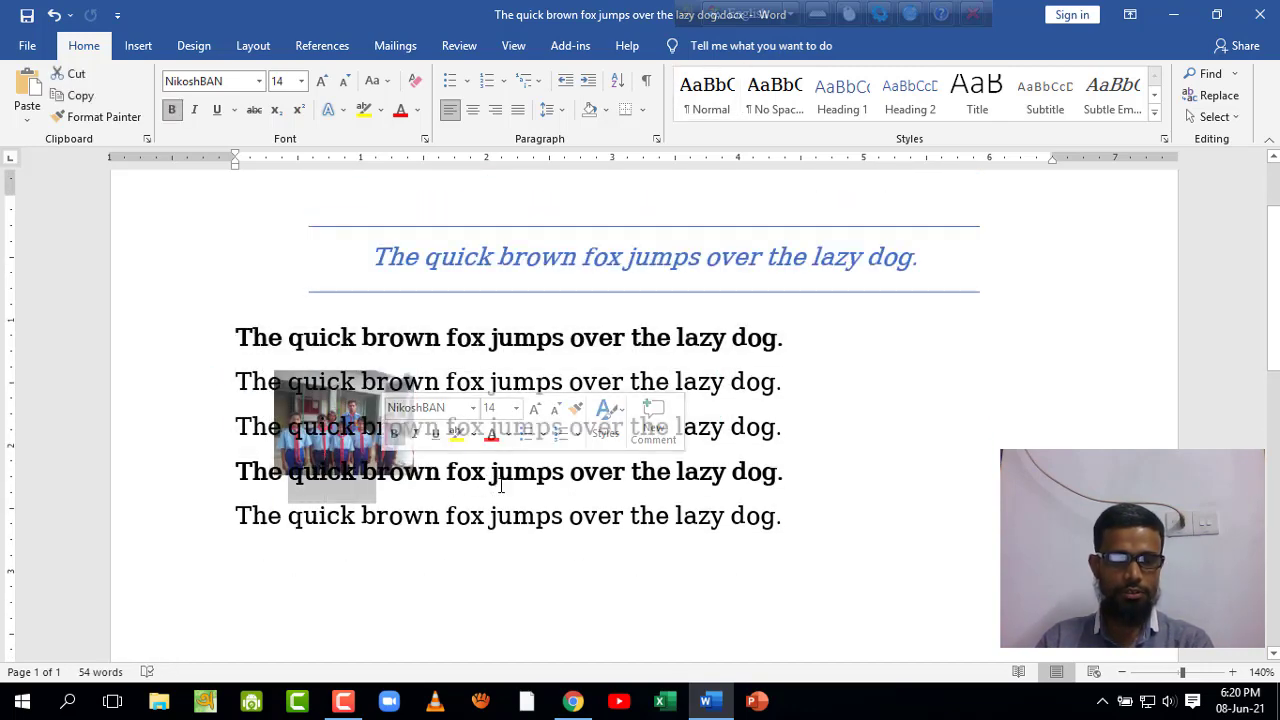
{"action": "left_click", "coordinate": [500, 485]}
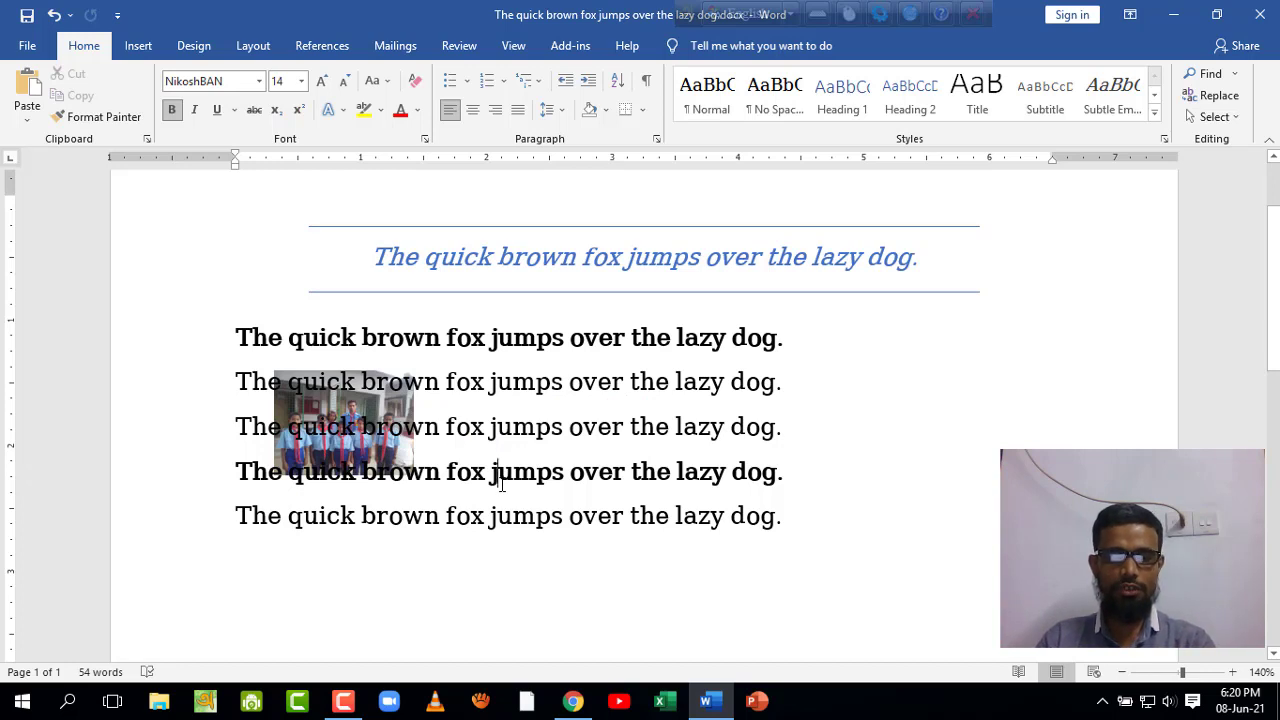
{"action": "left_click", "coordinate": [470, 431]}
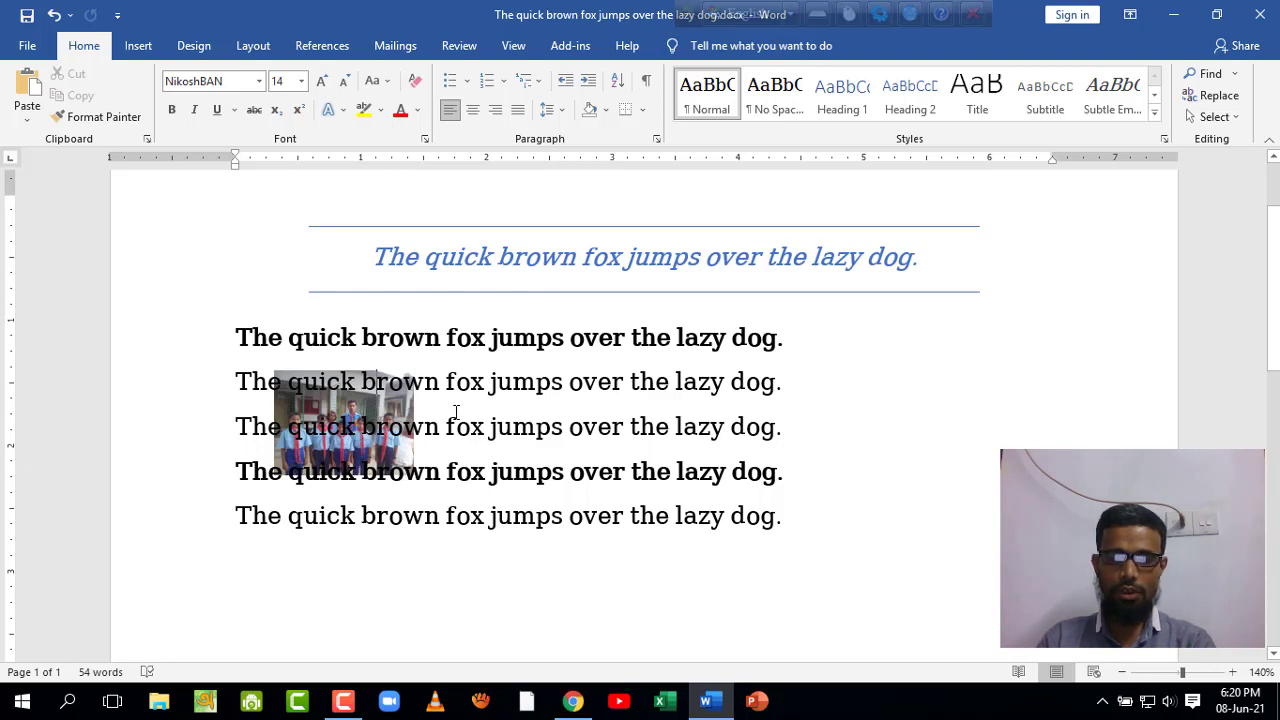
{"action": "scroll", "coordinate": [455, 413], "scroll_direction": "down", "scroll_amount": 2}
{"action": "scroll", "coordinate": [454, 417], "scroll_direction": "up", "scroll_amount": 2}
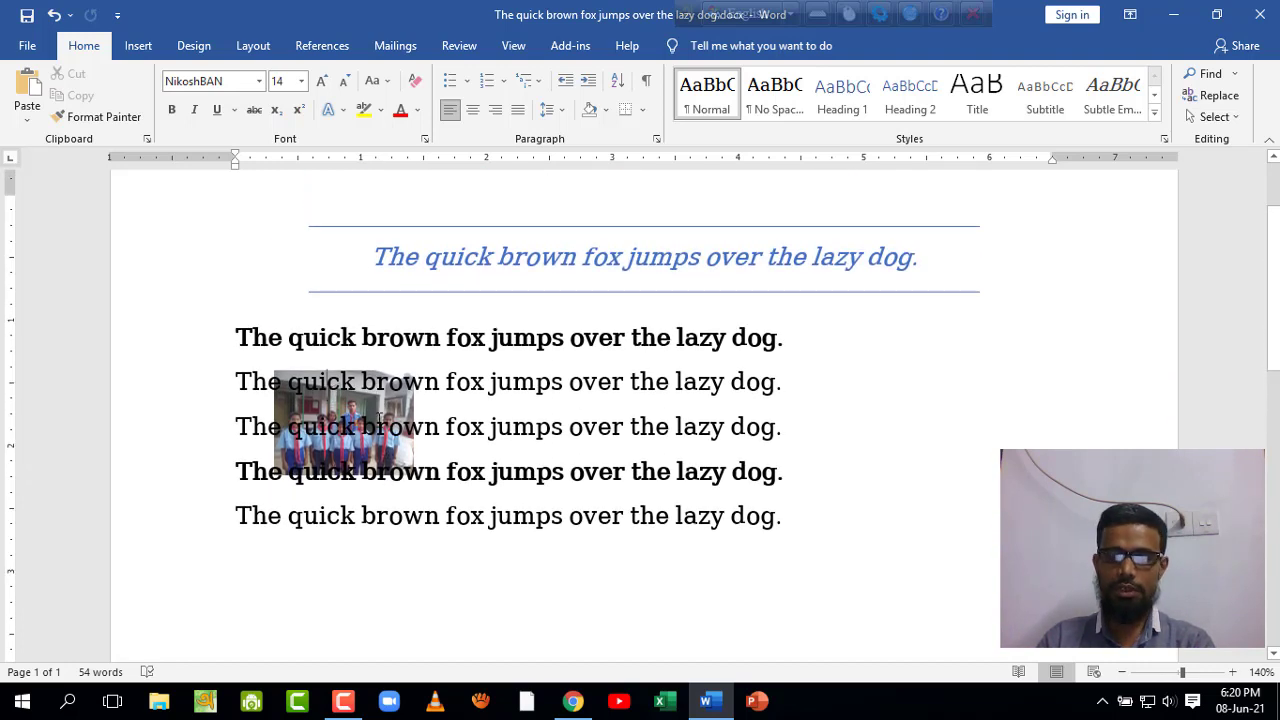
{"action": "left_click_drag", "start_coordinate": [372, 432], "coordinate": [450, 440]}
{"action": "left_click", "coordinate": [869, 314]}
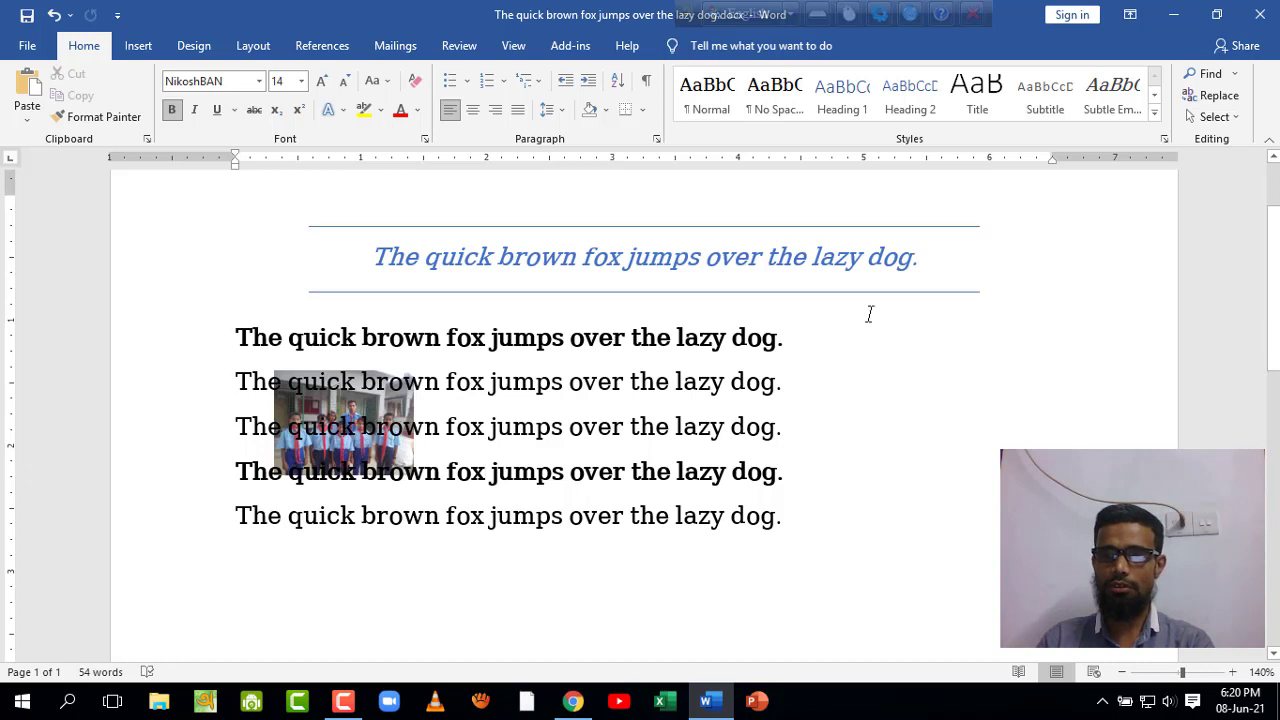
{"action": "left_click", "coordinate": [1230, 117]}
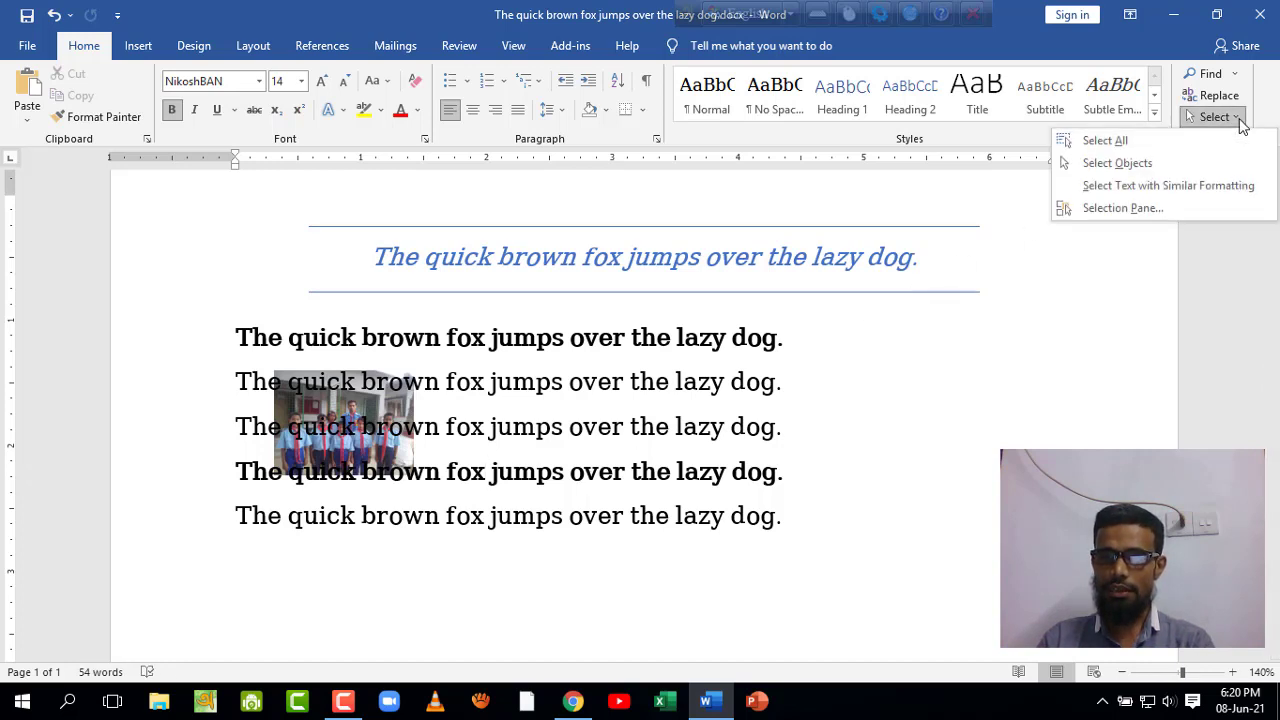
Switch to Select Objects mode and drag the photo from behind the text to the right margin
{"action": "left_click", "coordinate": [1143, 165]}
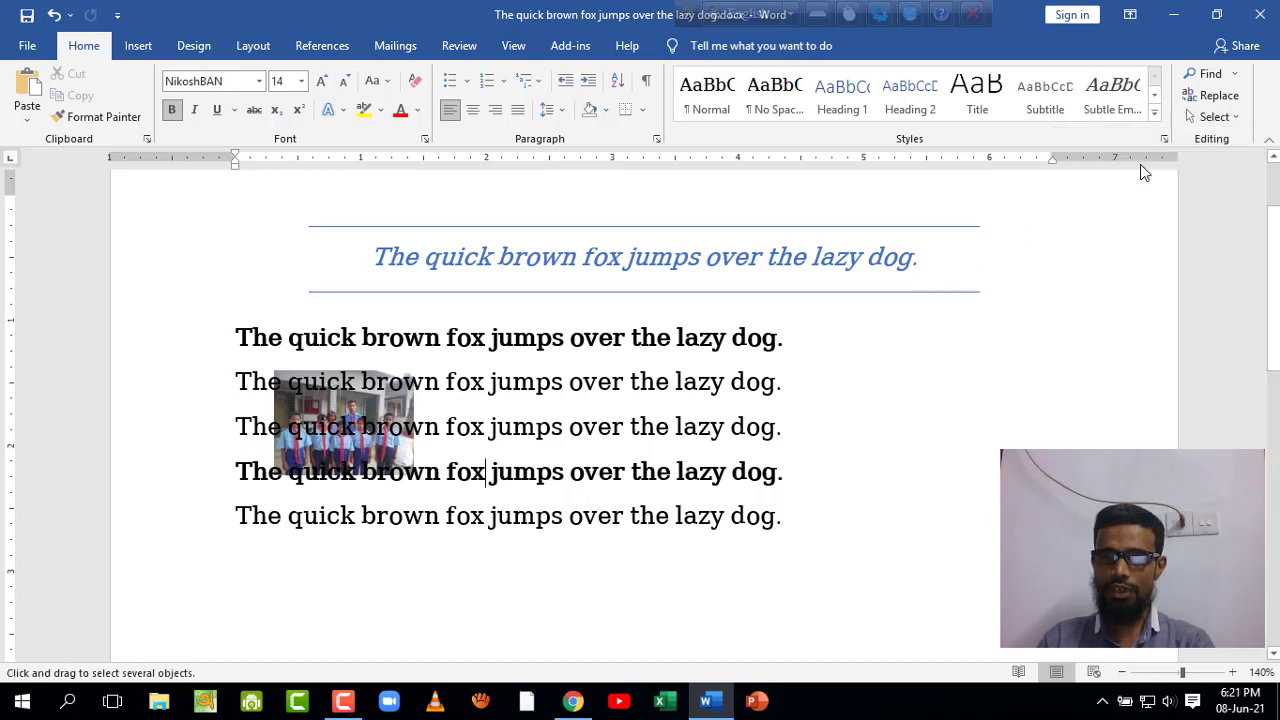
{"action": "left_click", "coordinate": [1213, 117]}
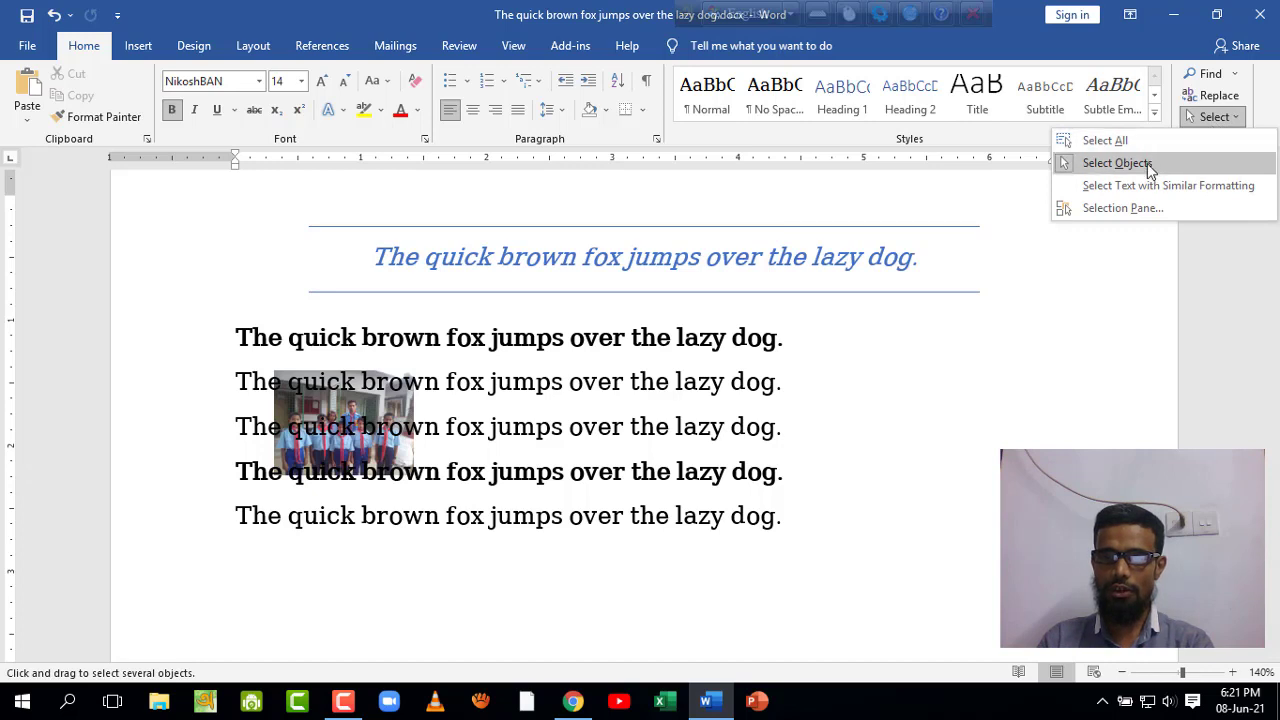
{"action": "left_click", "coordinate": [1148, 170]}
{"action": "left_click", "coordinate": [1208, 120]}
{"action": "left_click", "coordinate": [1148, 168]}
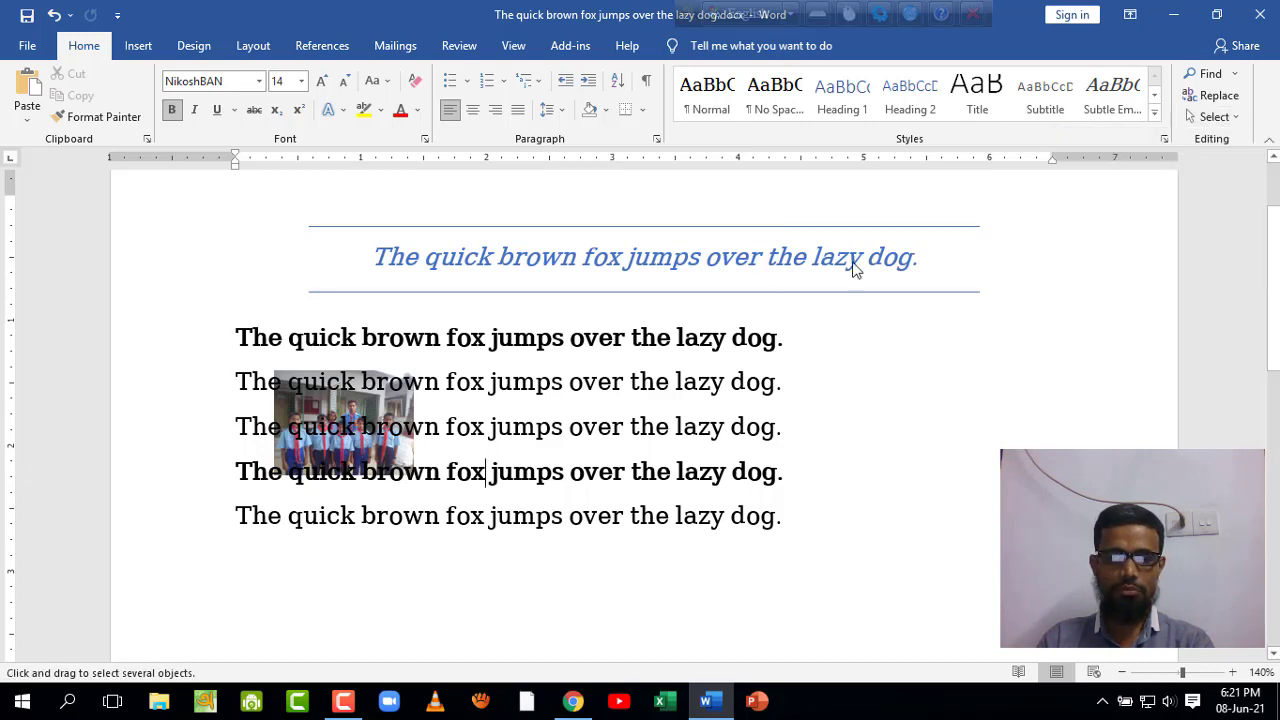
{"action": "left_click", "coordinate": [350, 412]}
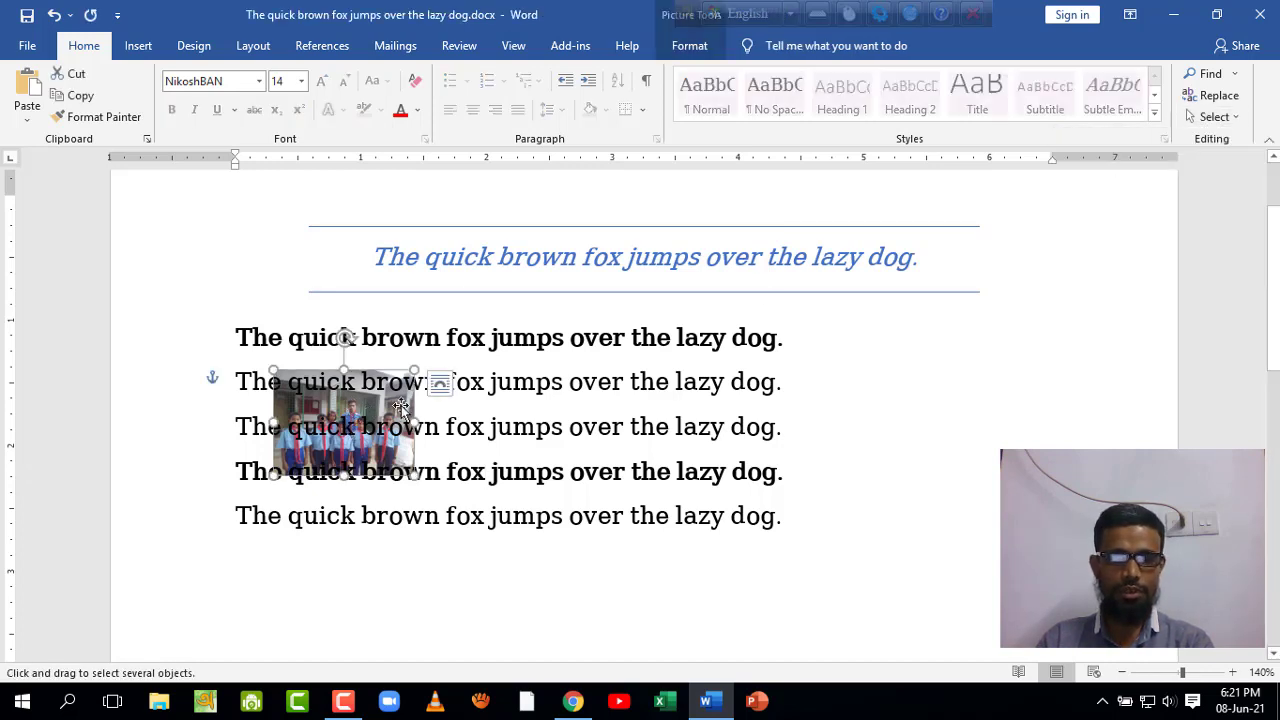
{"action": "left_click_drag", "start_coordinate": [400, 405], "coordinate": [1040, 386]}
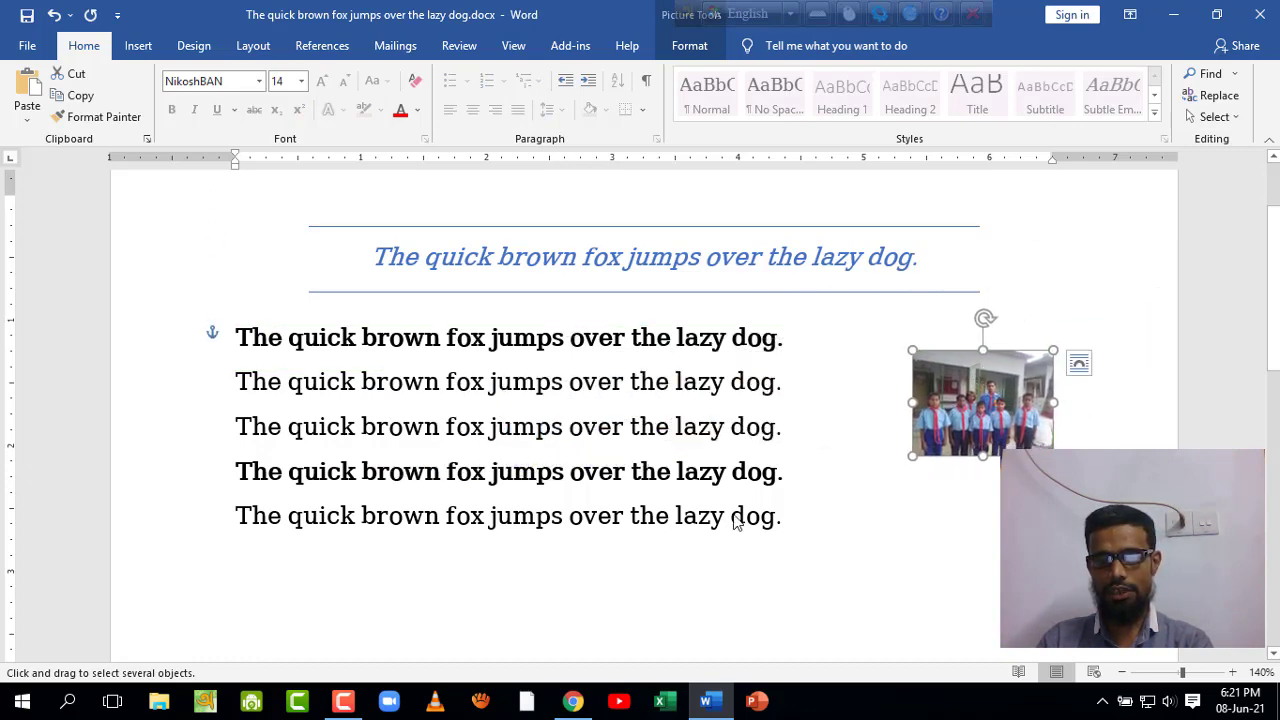
Fine-tune the photo's position beside the first body lines, then open the Select options list
{"action": "left_click_drag", "start_coordinate": [602, 376], "coordinate": [760, 414]}
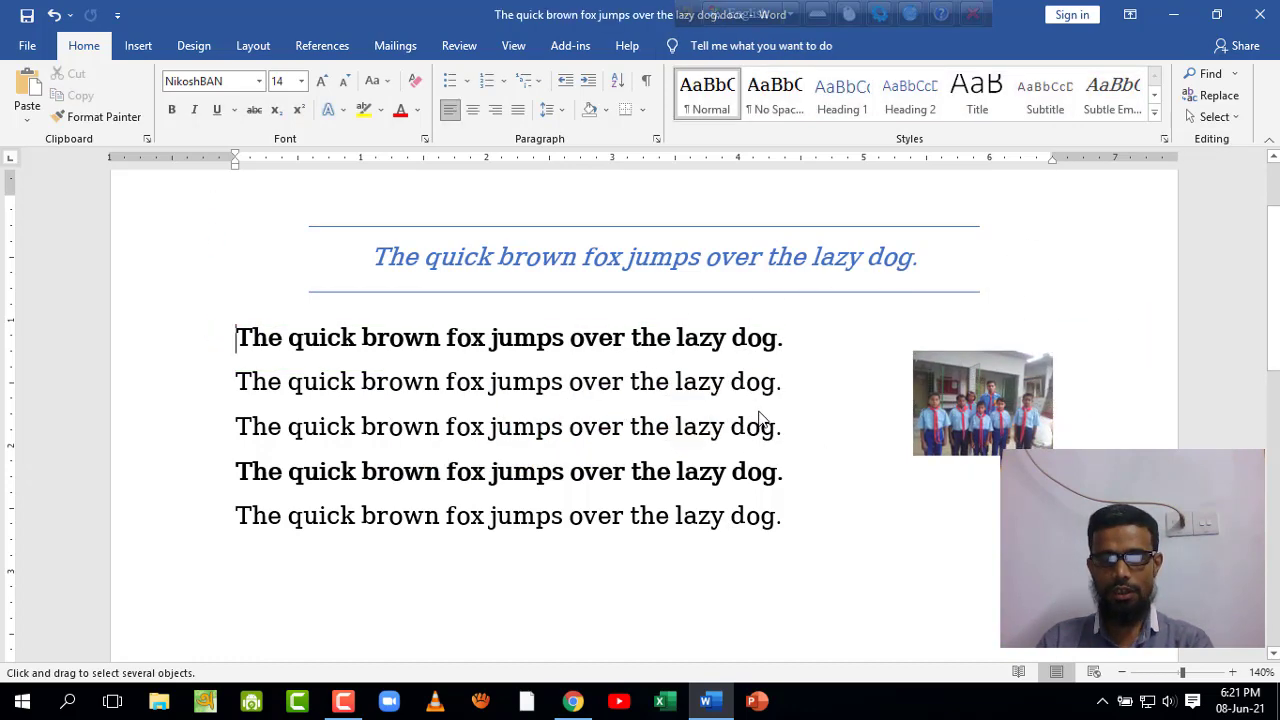
{"action": "left_click", "coordinate": [957, 370]}
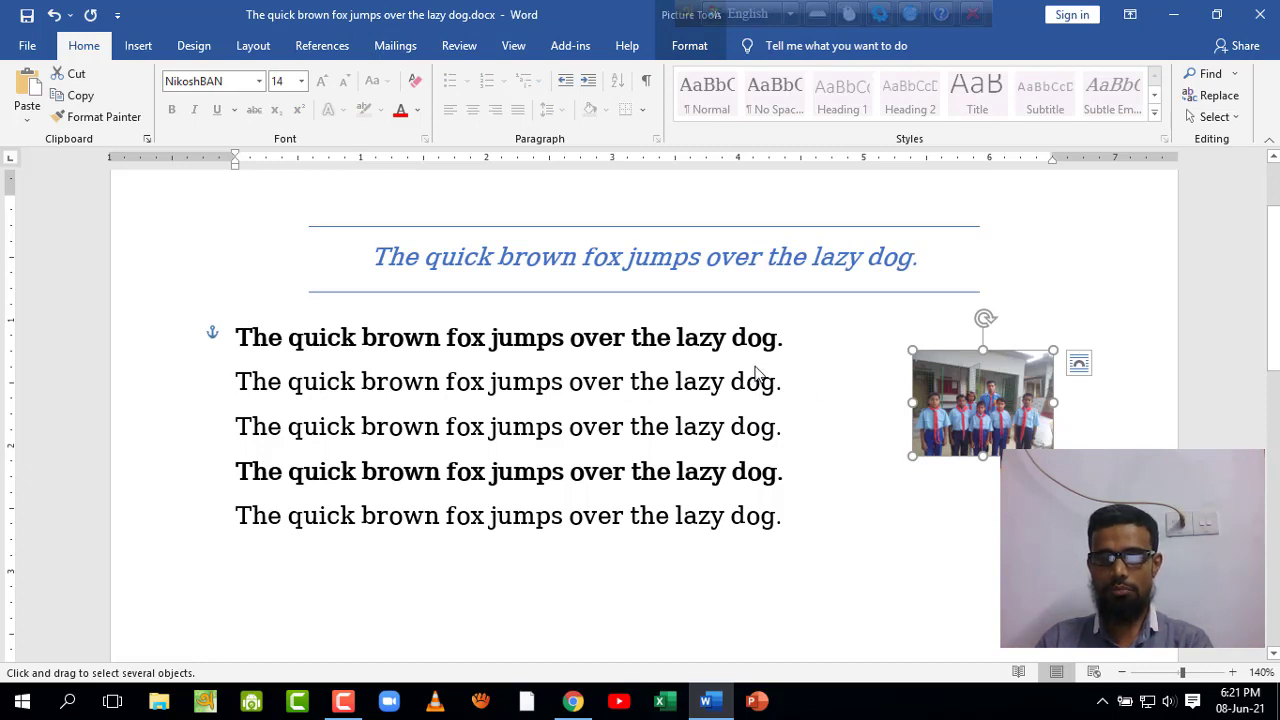
{"action": "left_click_drag", "start_coordinate": [954, 374], "coordinate": [920, 380]}
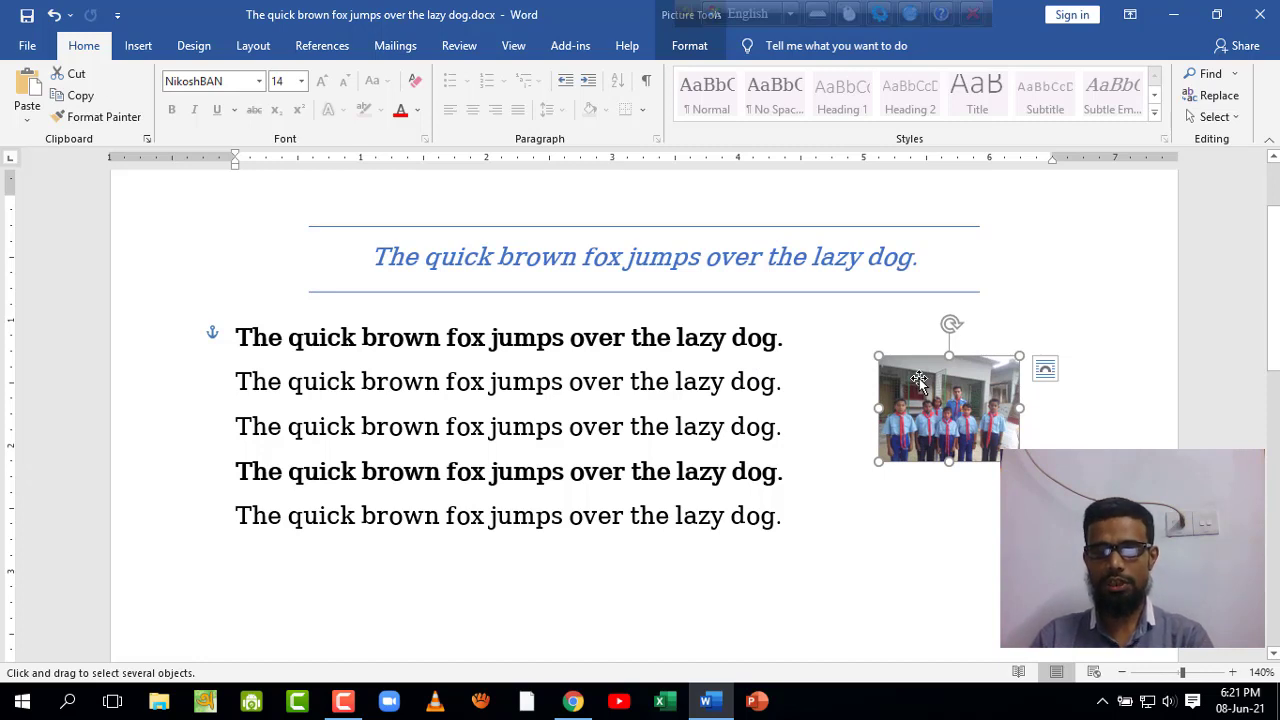
{"action": "mouse_move", "coordinate": [900, 420]}
{"action": "left_mouse_down"}
{"action": "mouse_move", "coordinate": [819, 428]}
{"action": "mouse_move", "coordinate": [918, 430]}
{"action": "left_mouse_up"}
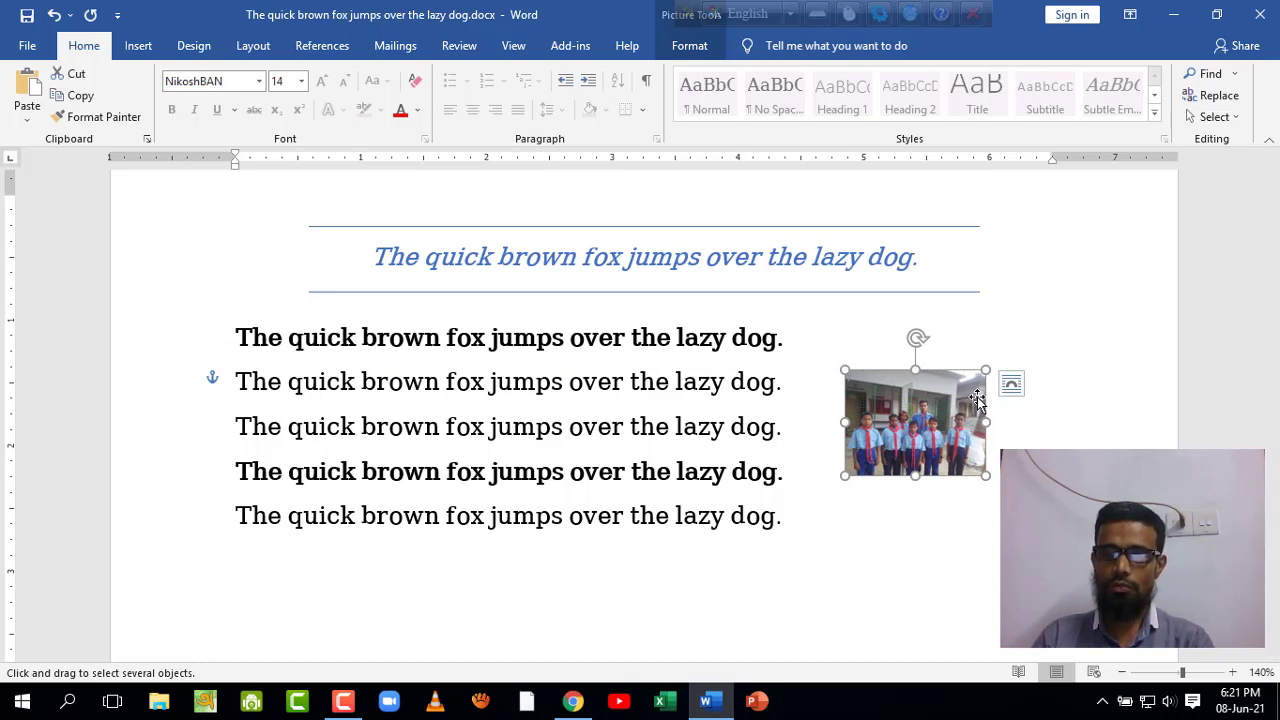
{"action": "left_click_drag", "start_coordinate": [978, 398], "coordinate": [1018, 367]}
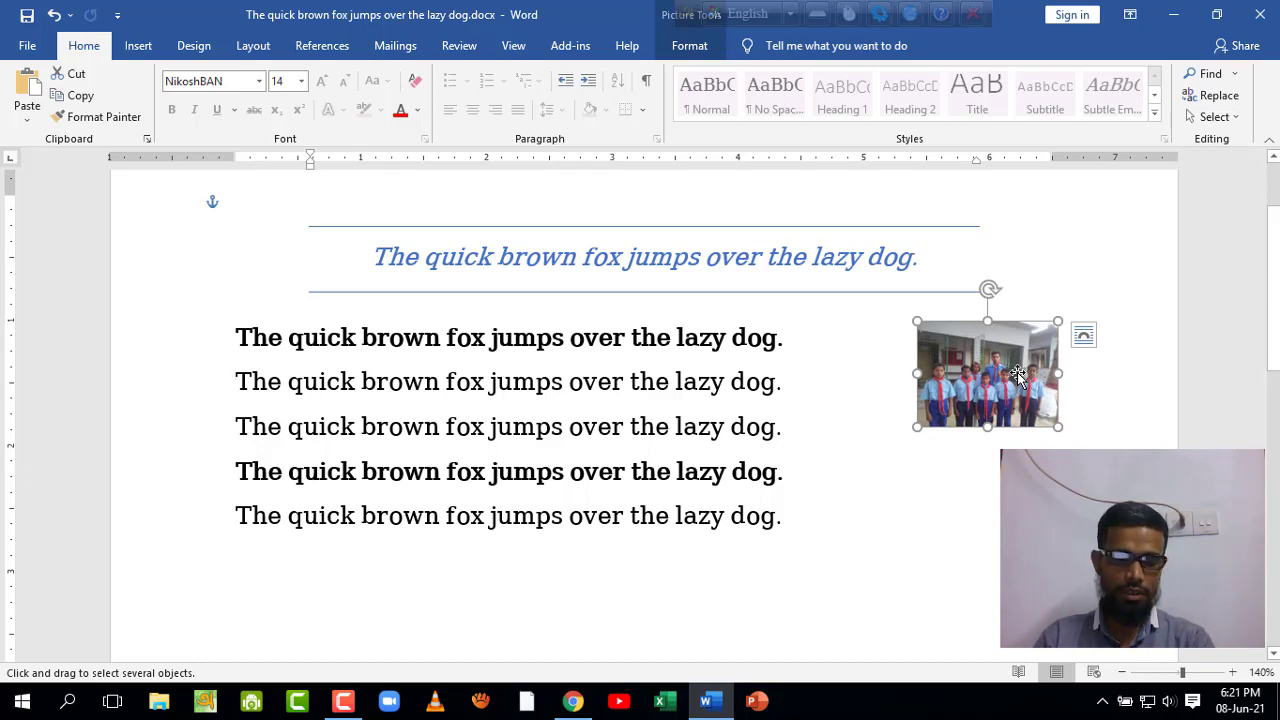
{"action": "left_click_drag", "start_coordinate": [1018, 375], "coordinate": [933, 405]}
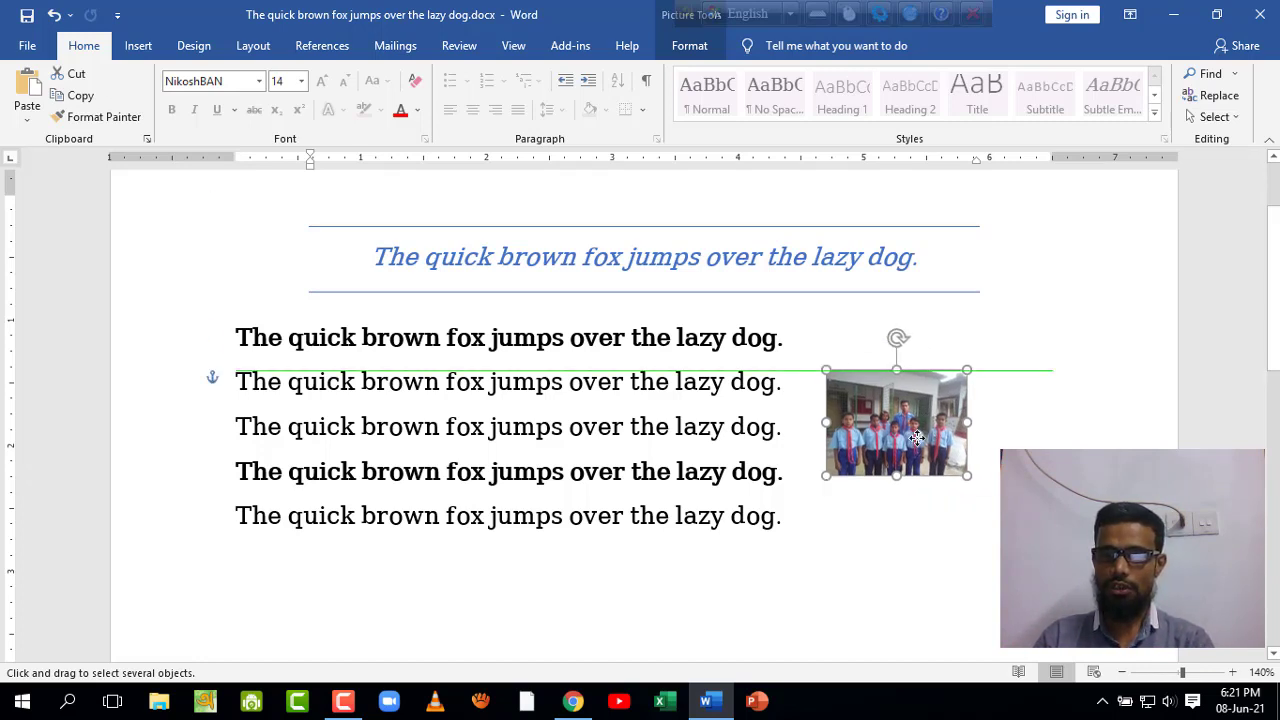
{"action": "left_click", "coordinate": [1240, 117]}
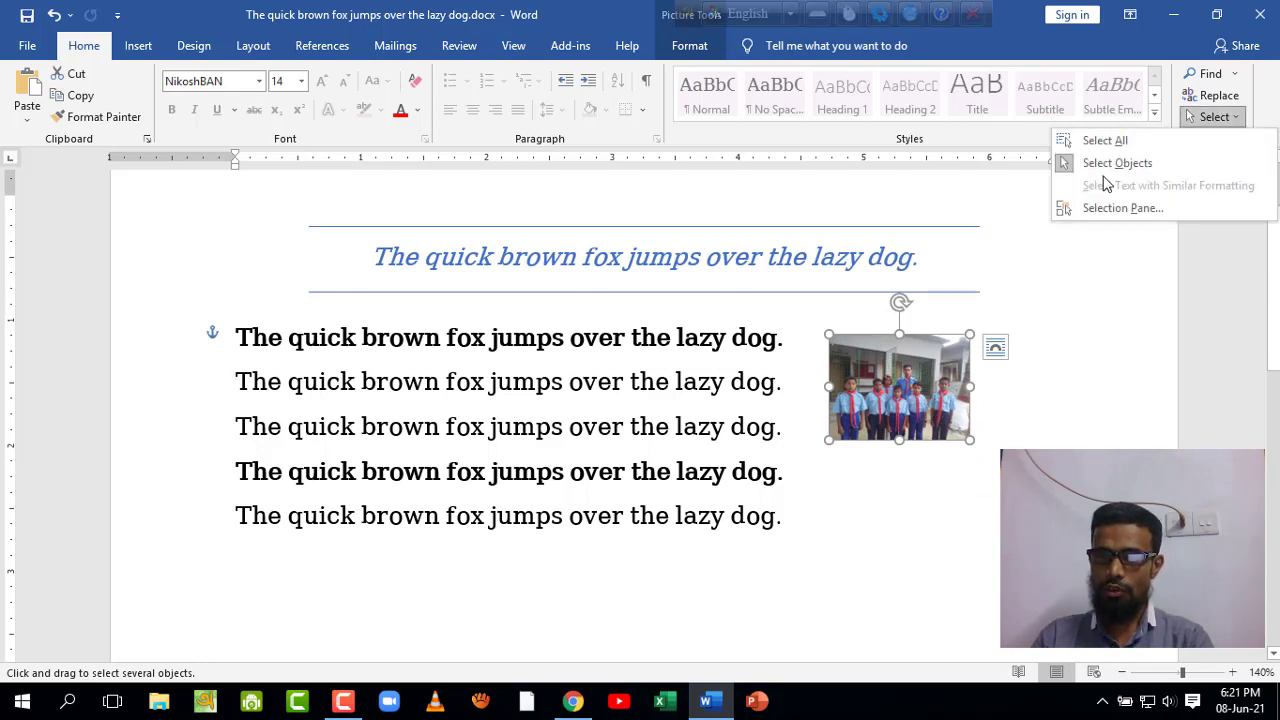
Close the Select menu, click into the italic heading, reopen Select, then reselect the photo
{"action": "left_click", "coordinate": [1104, 165]}
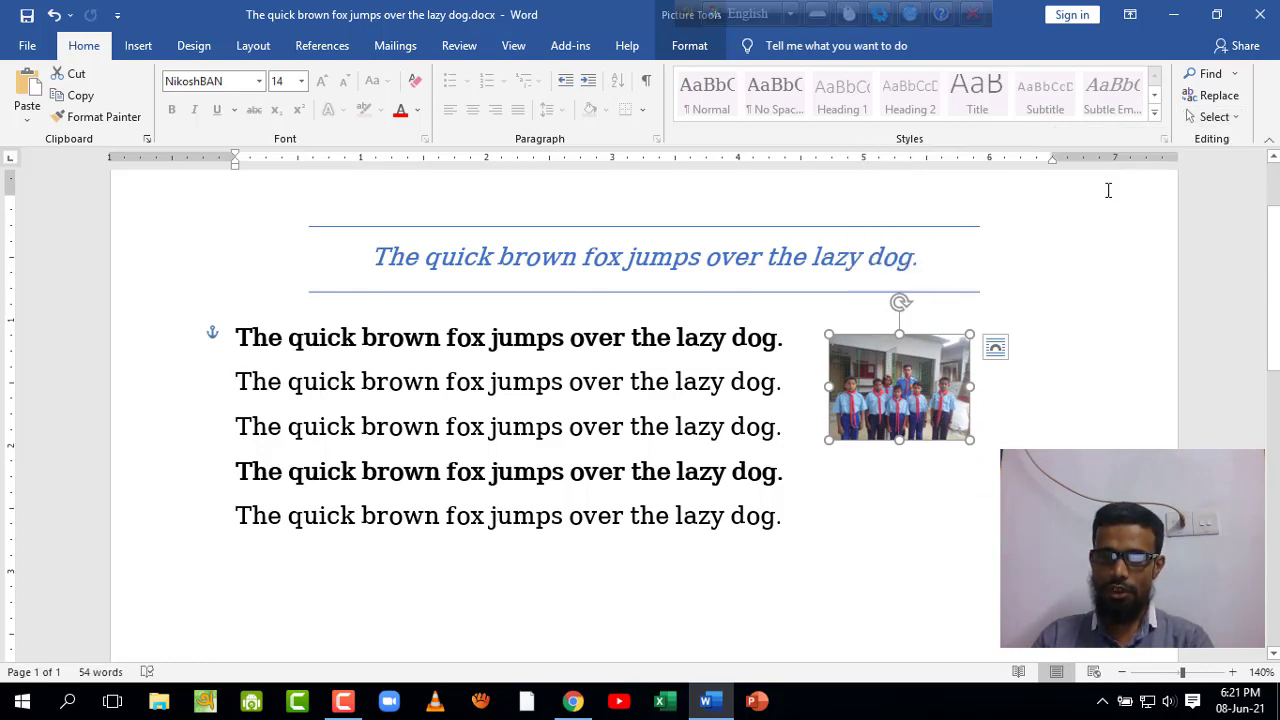
{"action": "left_click", "coordinate": [1098, 305]}
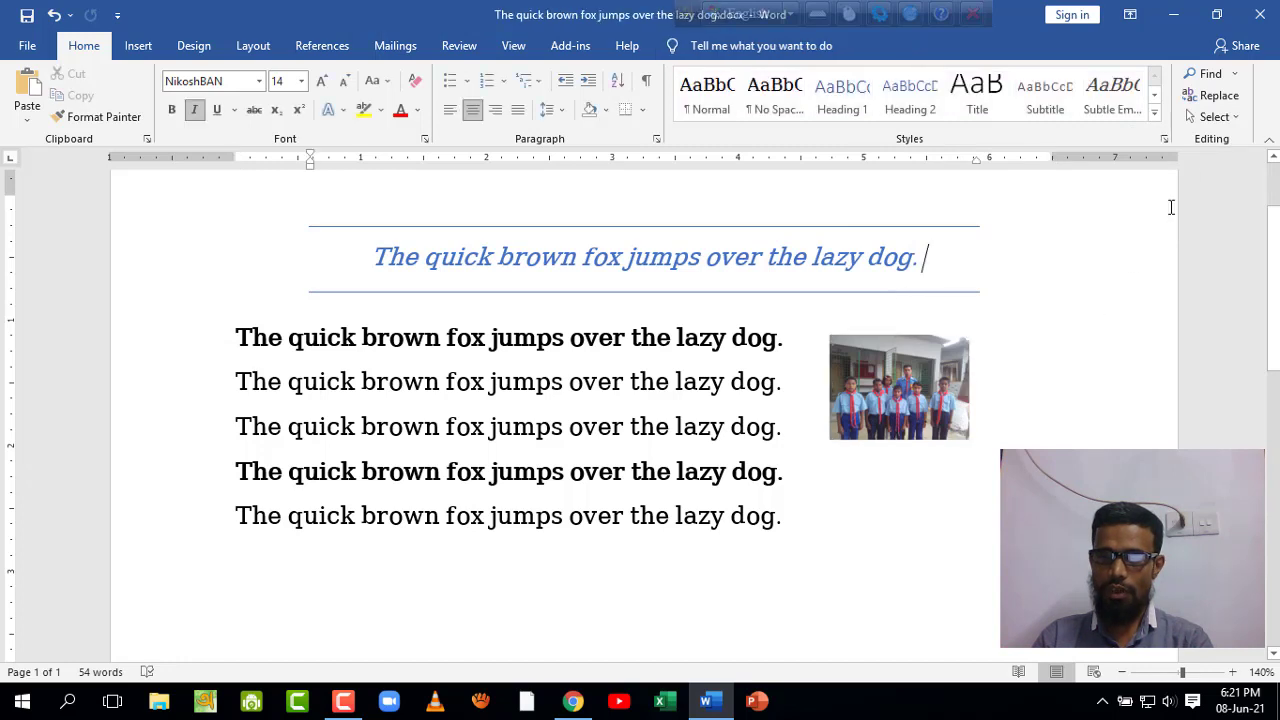
{"action": "left_click", "coordinate": [1214, 117]}
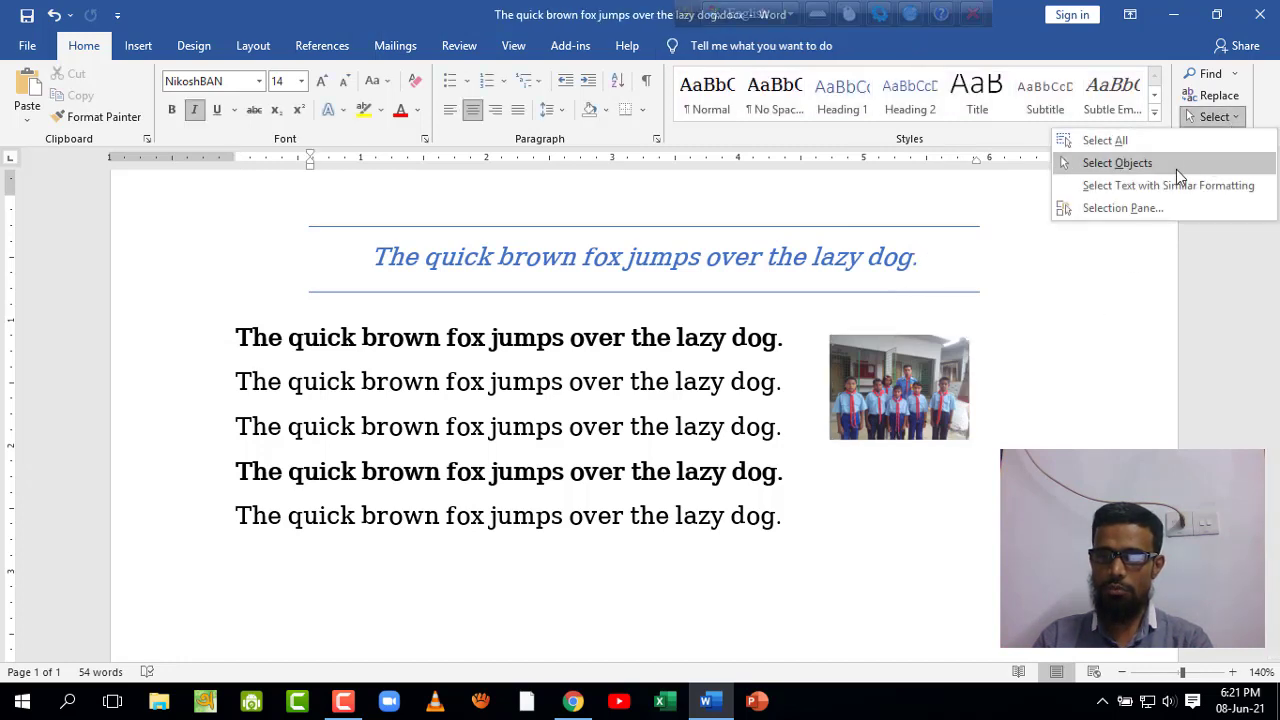
{"action": "left_click", "coordinate": [1086, 332]}
{"action": "left_click", "coordinate": [905, 410]}
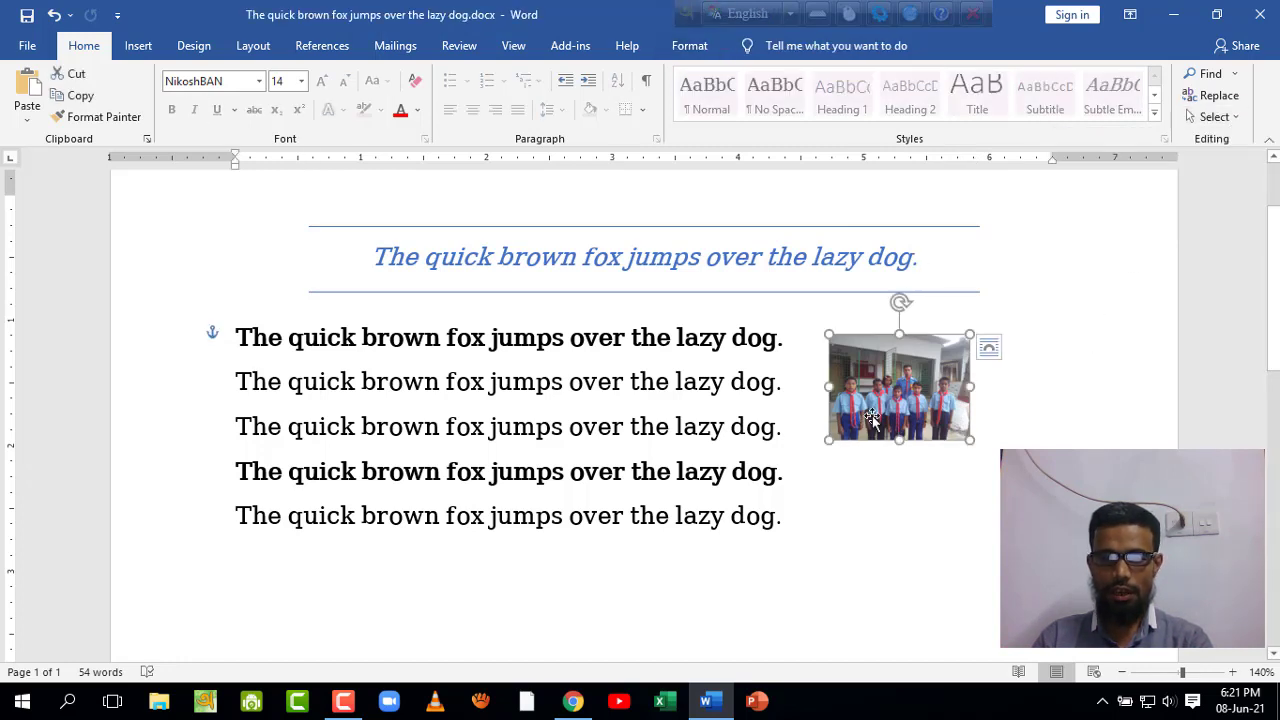
Trial-select 'the lazy', 'the lazy dog' and the title's end, then open the Select list
{"action": "left_click", "coordinate": [665, 405]}
{"action": "left_click_drag", "start_coordinate": [570, 381], "coordinate": [728, 381]}
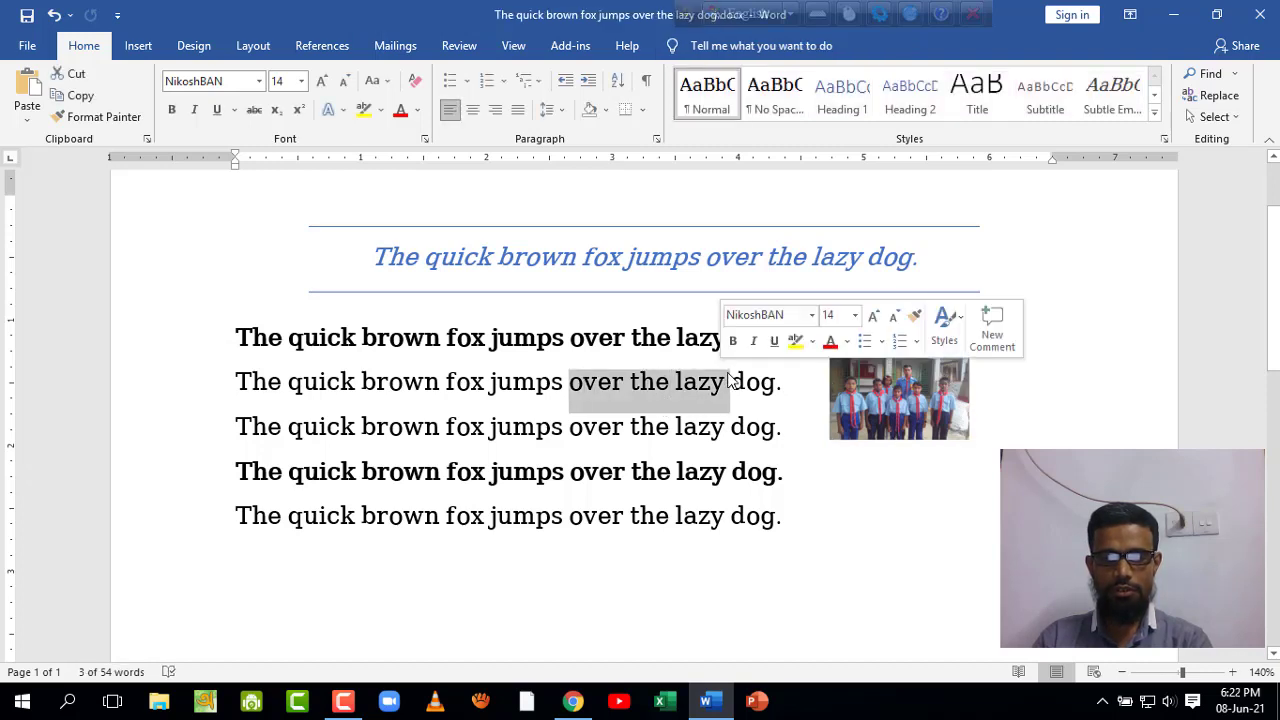
{"action": "left_click", "coordinate": [848, 397]}
{"action": "left_click_drag", "start_coordinate": [571, 338], "coordinate": [776, 338]}
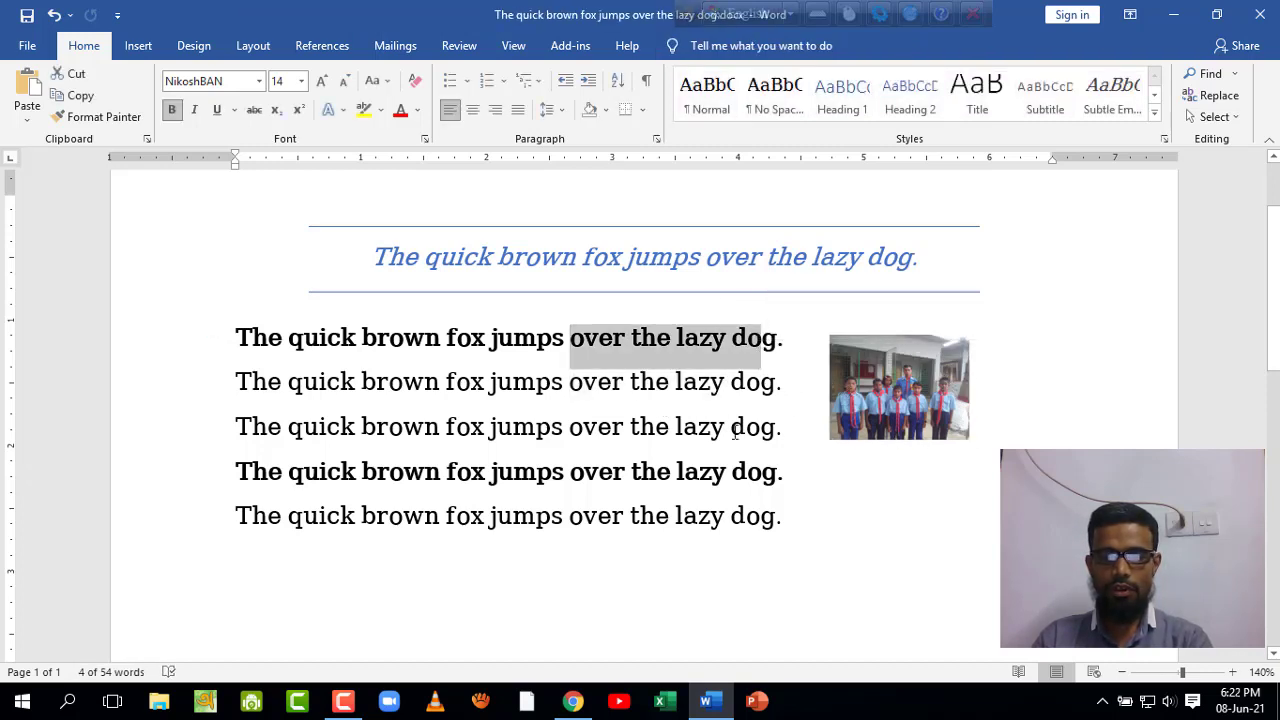
{"action": "left_click", "coordinate": [766, 337]}
{"action": "left_click_drag", "start_coordinate": [812, 257], "coordinate": [971, 320]}
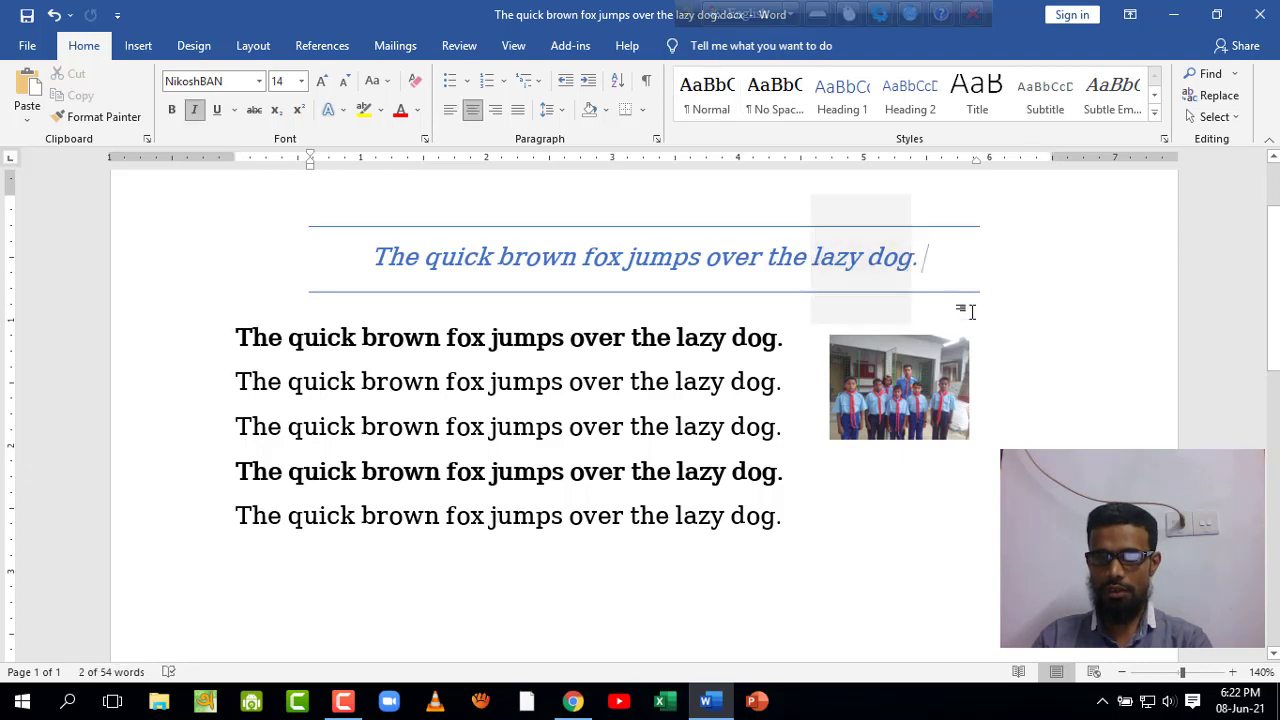
{"action": "left_click", "coordinate": [971, 312]}
{"action": "left_click", "coordinate": [1225, 117]}
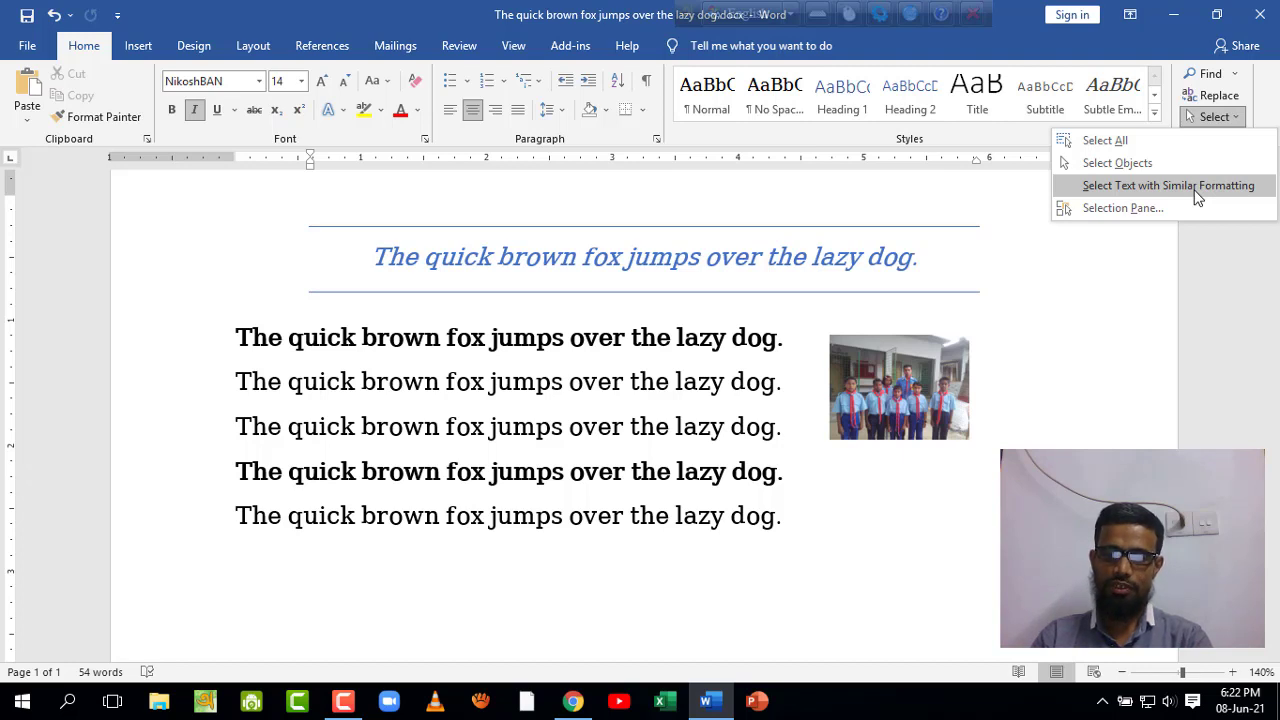
Screenshot the Select Text with Similar Formatting option, then press Esc to dismiss the menu
{"action": "key", "text": "Print"}
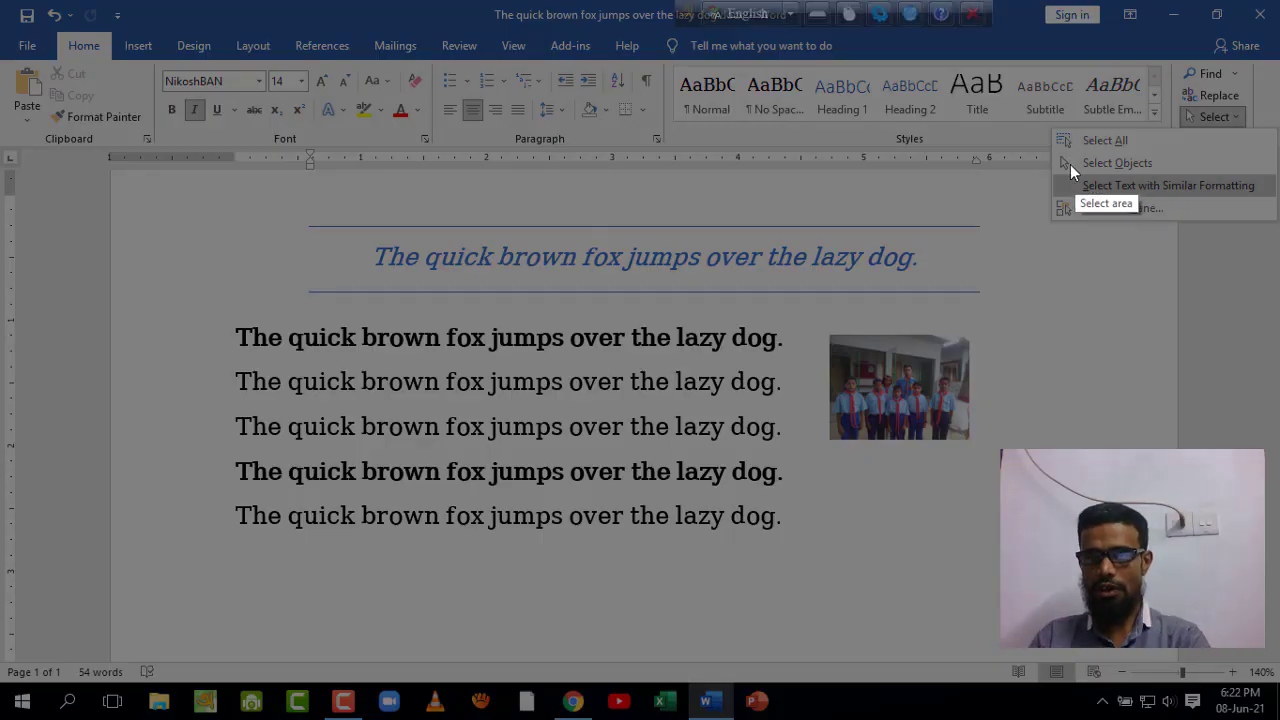
{"action": "left_click_drag", "start_coordinate": [1053, 169], "coordinate": [1256, 200]}
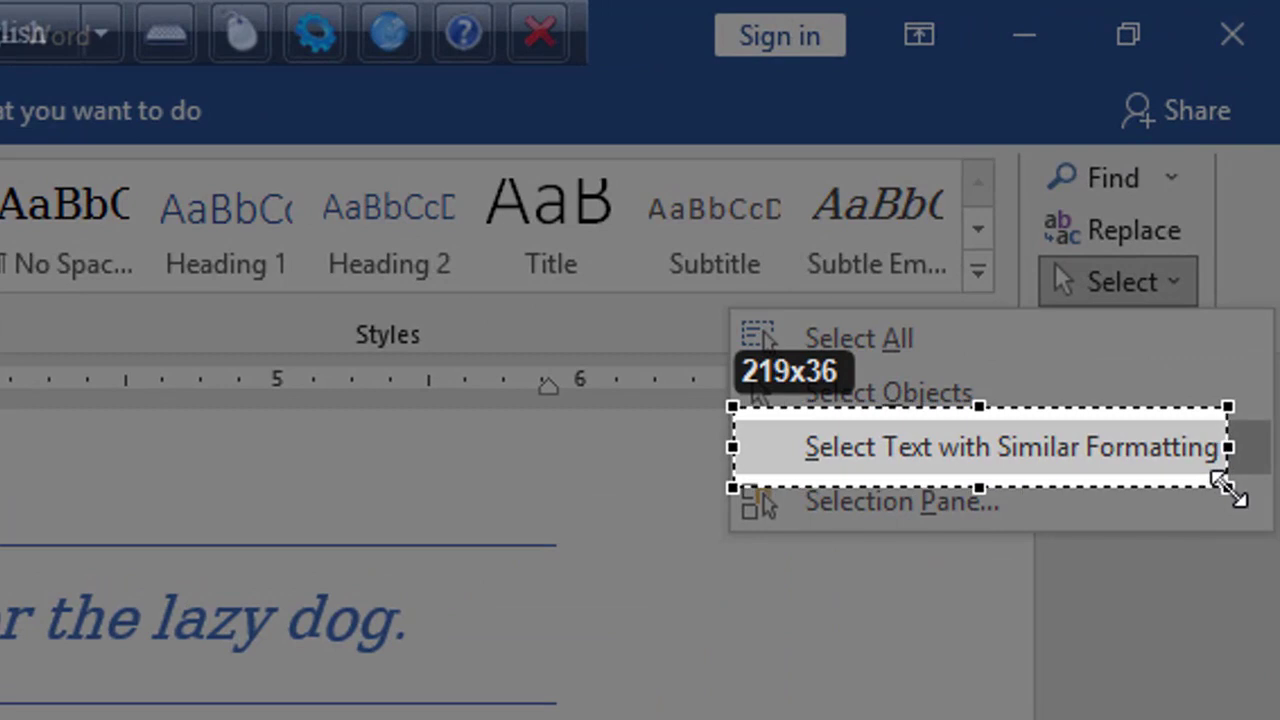
{"action": "left_click_drag", "start_coordinate": [1228, 487], "coordinate": [1256, 487]}
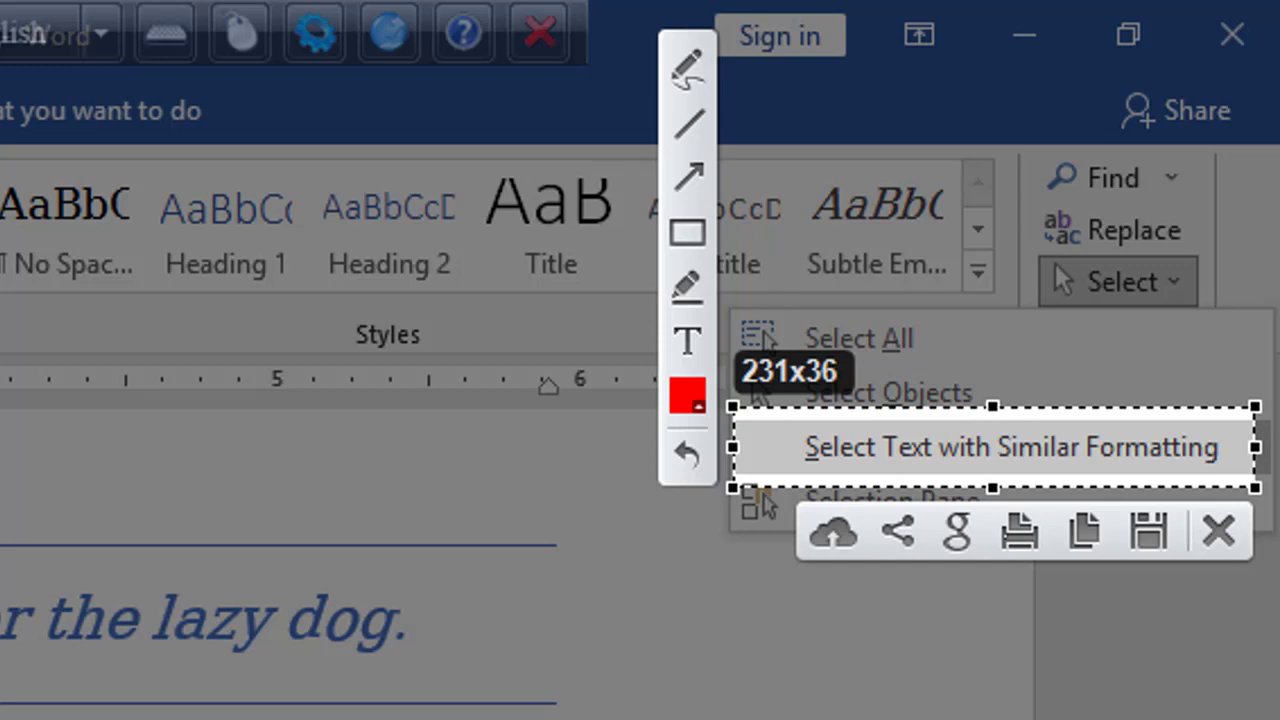
{"action": "key", "text": "Escape"}
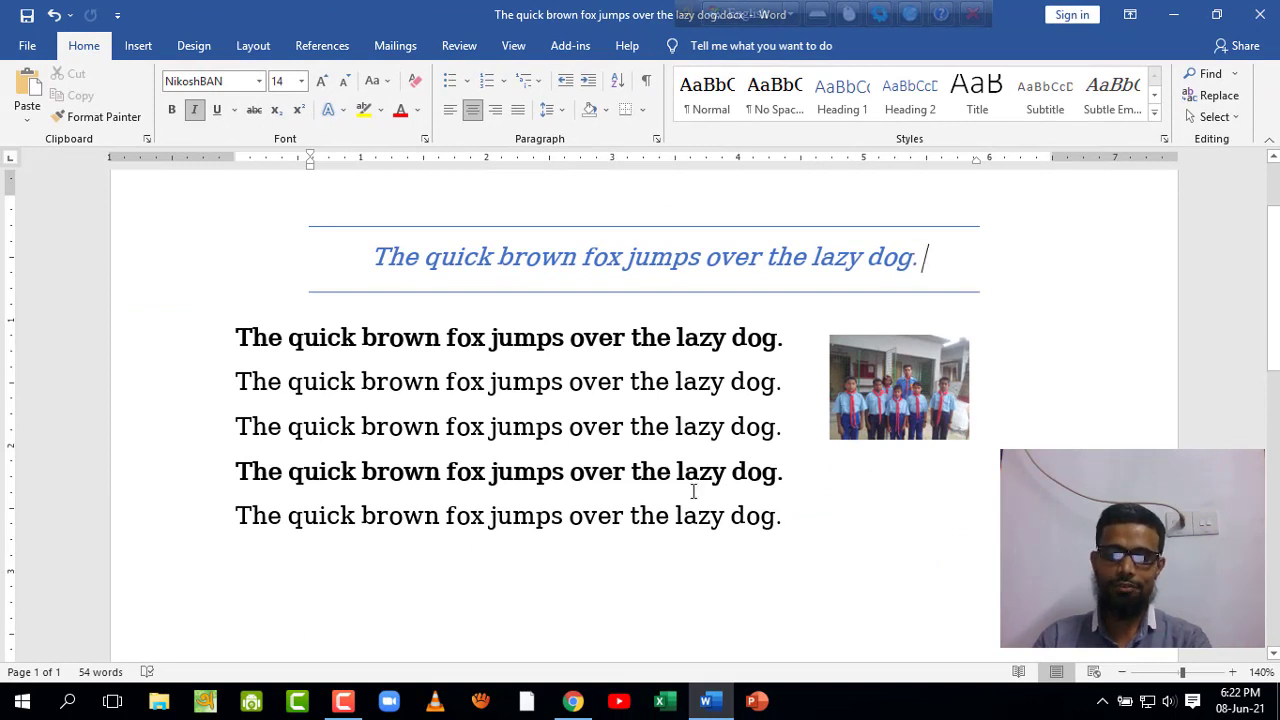
Alt+drag a column selection that covers just 'fox jumps' on the first three fox lines
{"action": "scroll", "coordinate": [693, 491], "scroll_direction": "down", "scroll_amount": 1}
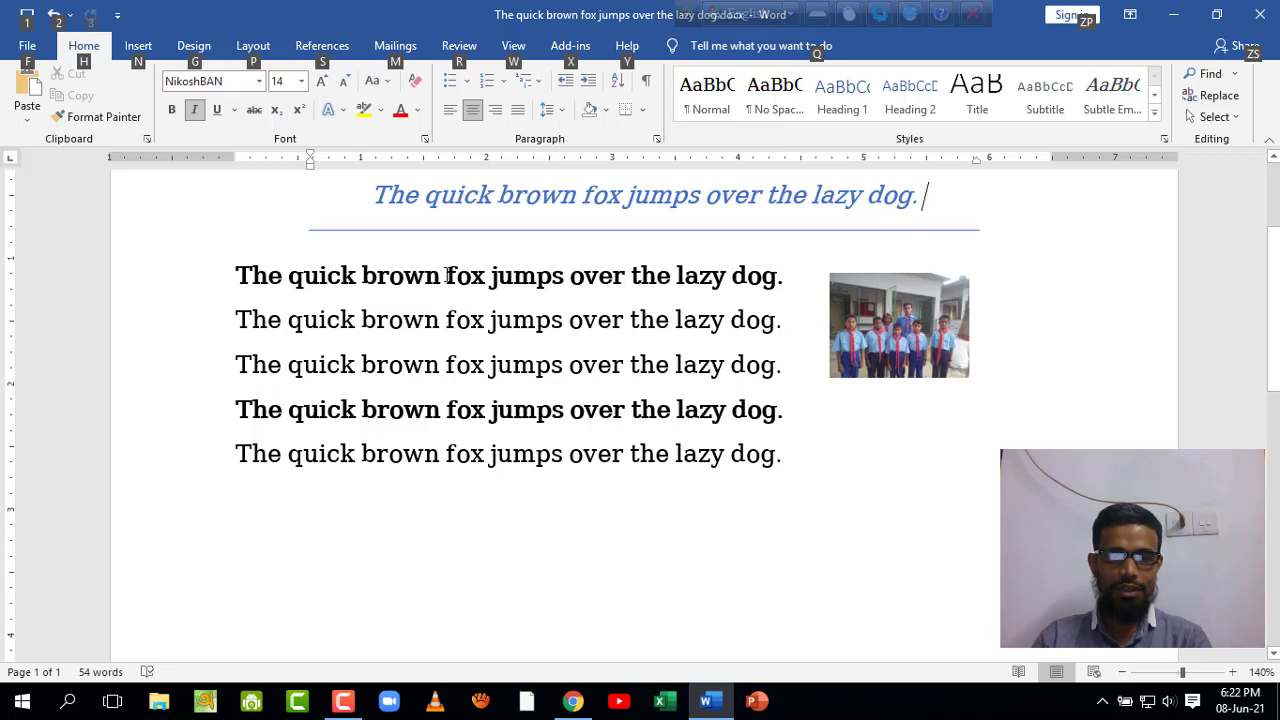
{"action": "mouse_move", "coordinate": [446, 275]}
{"action": "left_mouse_down"}
{"action": "mouse_move", "coordinate": [521, 432]}
{"action": "mouse_move", "coordinate": [566, 460]}
{"action": "left_mouse_up"}
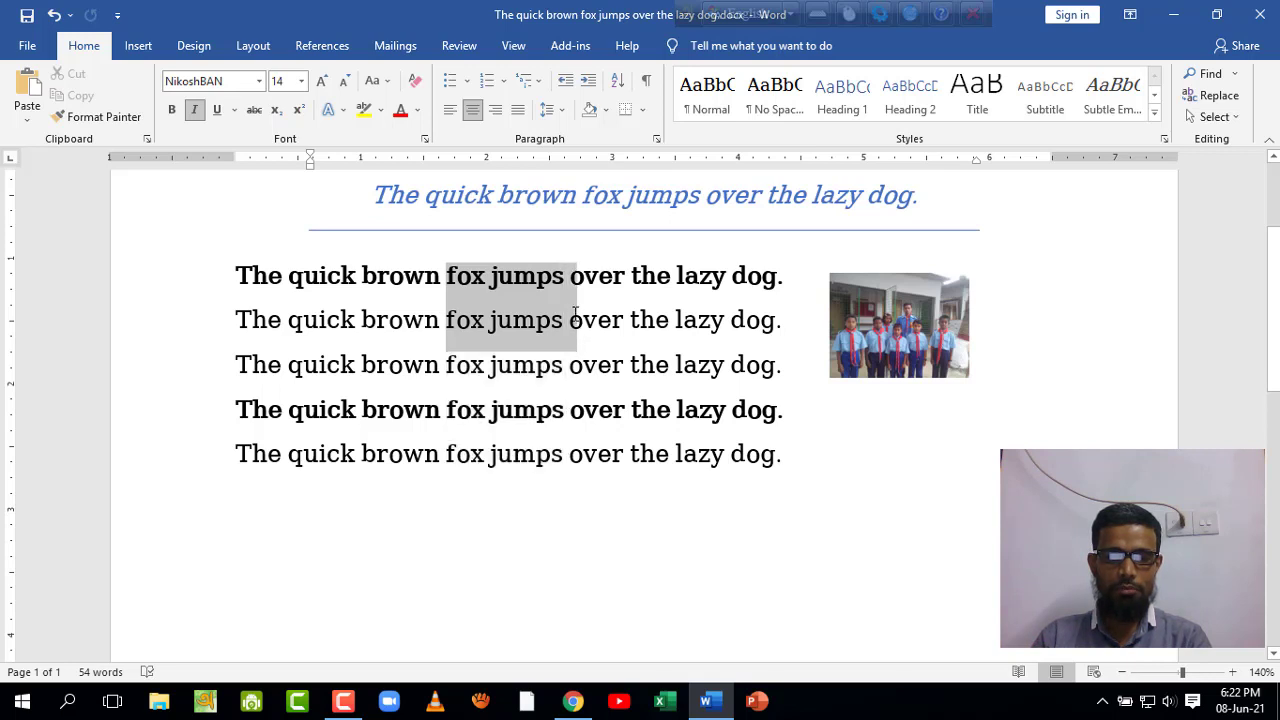
{"action": "mouse_move", "coordinate": [565, 460]}
{"action": "left_mouse_down"}
{"action": "mouse_move", "coordinate": [562, 320]}
{"action": "mouse_move", "coordinate": [566, 456]}
{"action": "left_mouse_up"}
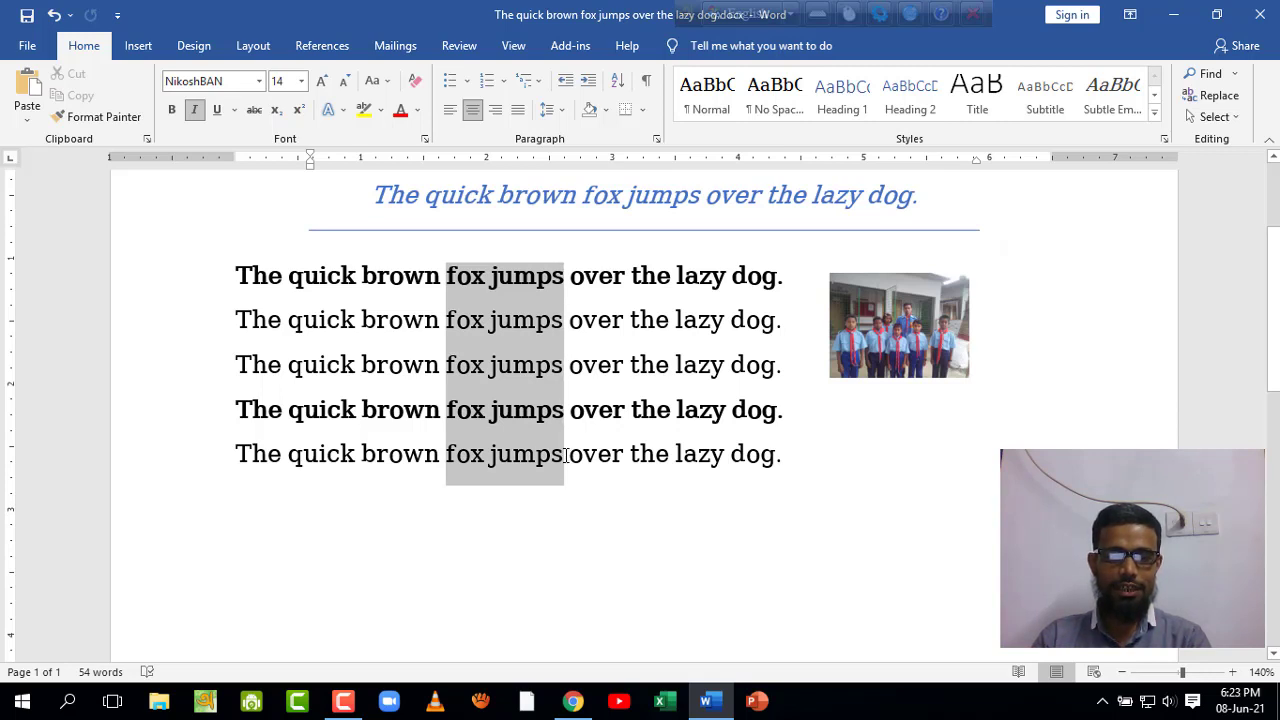
{"action": "mouse_move", "coordinate": [566, 456]}
{"action": "left_mouse_down"}
{"action": "mouse_move", "coordinate": [468, 450]}
{"action": "mouse_move", "coordinate": [562, 450]}
{"action": "mouse_move", "coordinate": [567, 367]}
{"action": "left_mouse_up"}
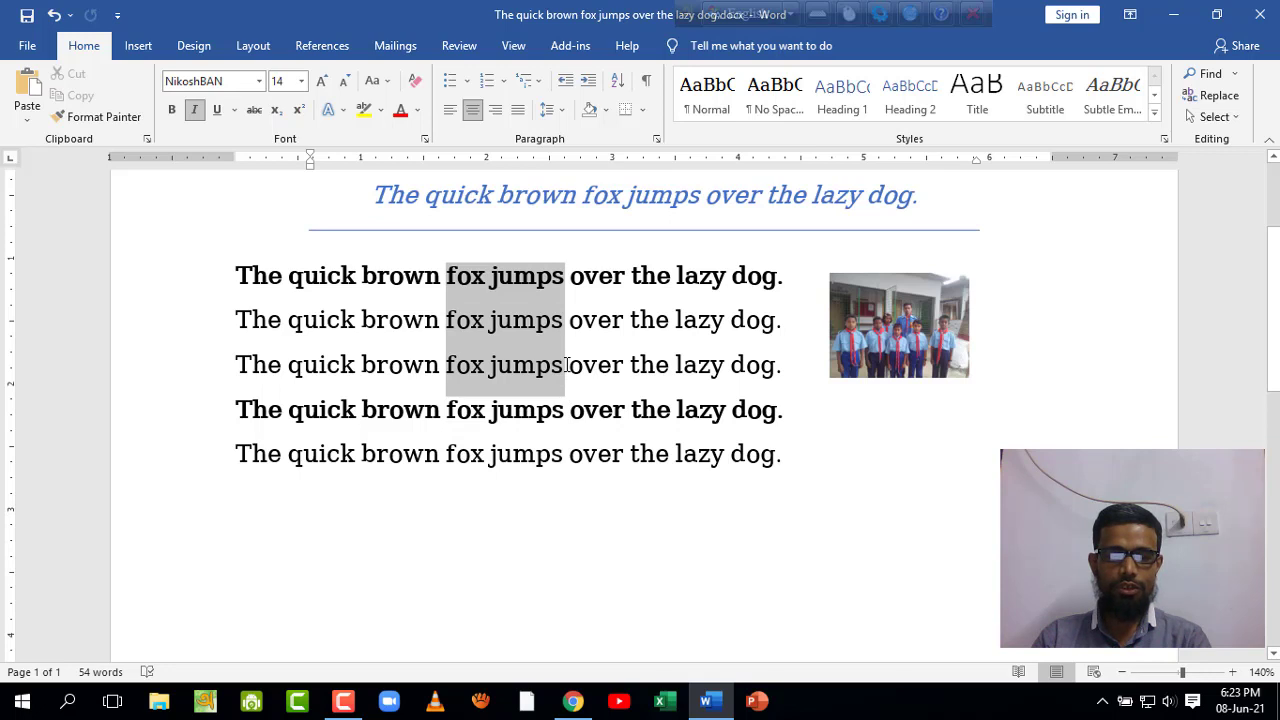
{"action": "left_click_drag", "start_coordinate": [567, 365], "coordinate": [567, 366]}
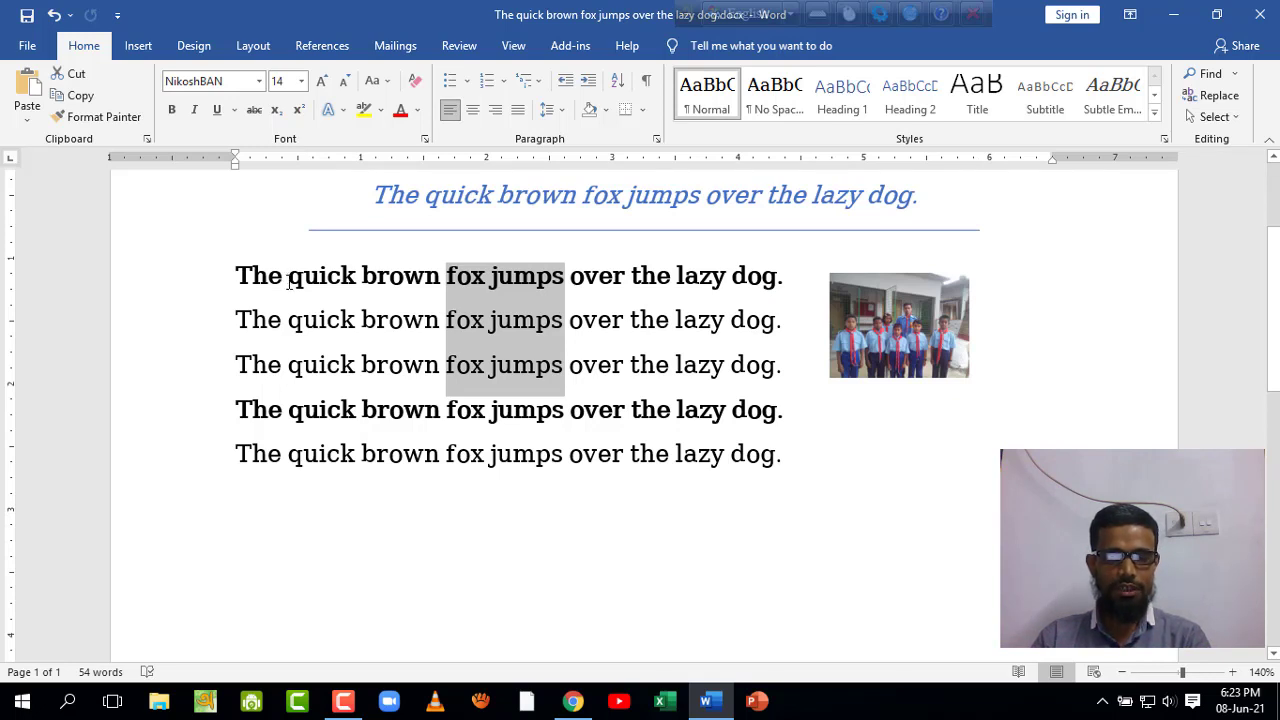
Make the block-selected 'fox jumps' red and underlined, then reselect the block
{"action": "left_click", "coordinate": [400, 112]}
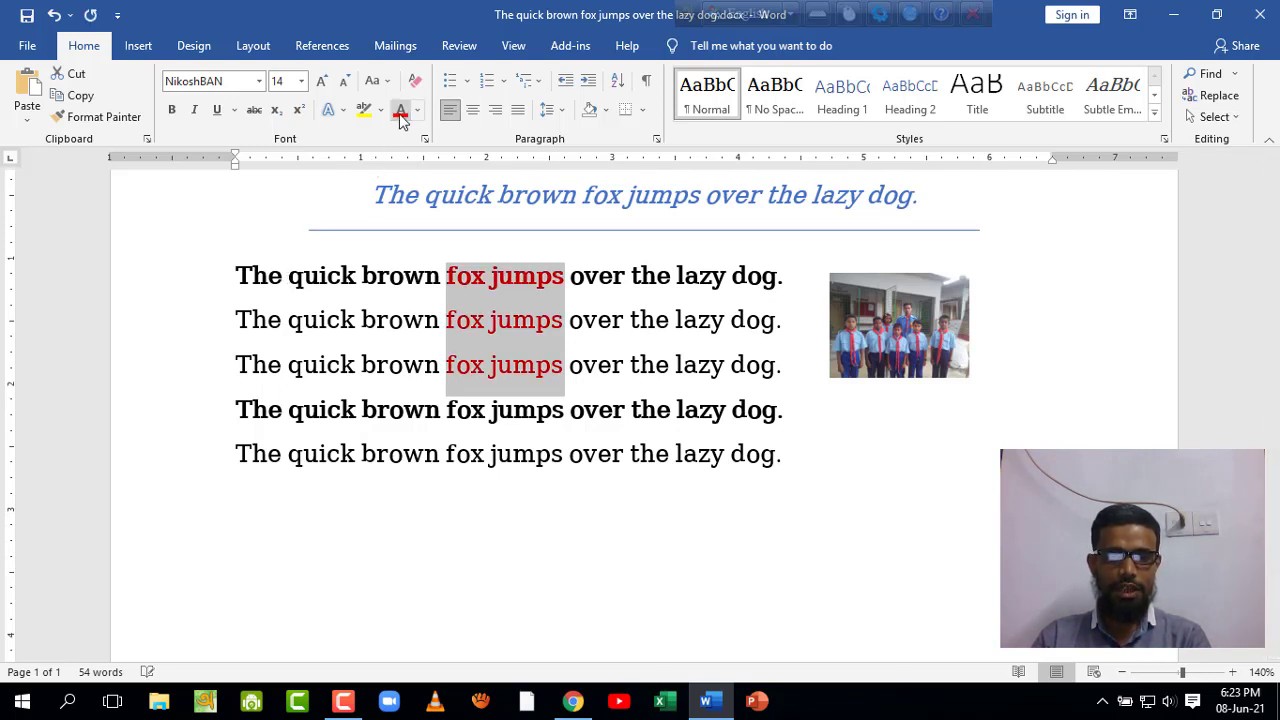
{"action": "left_click", "coordinate": [216, 110]}
{"action": "key", "text": "Left"}
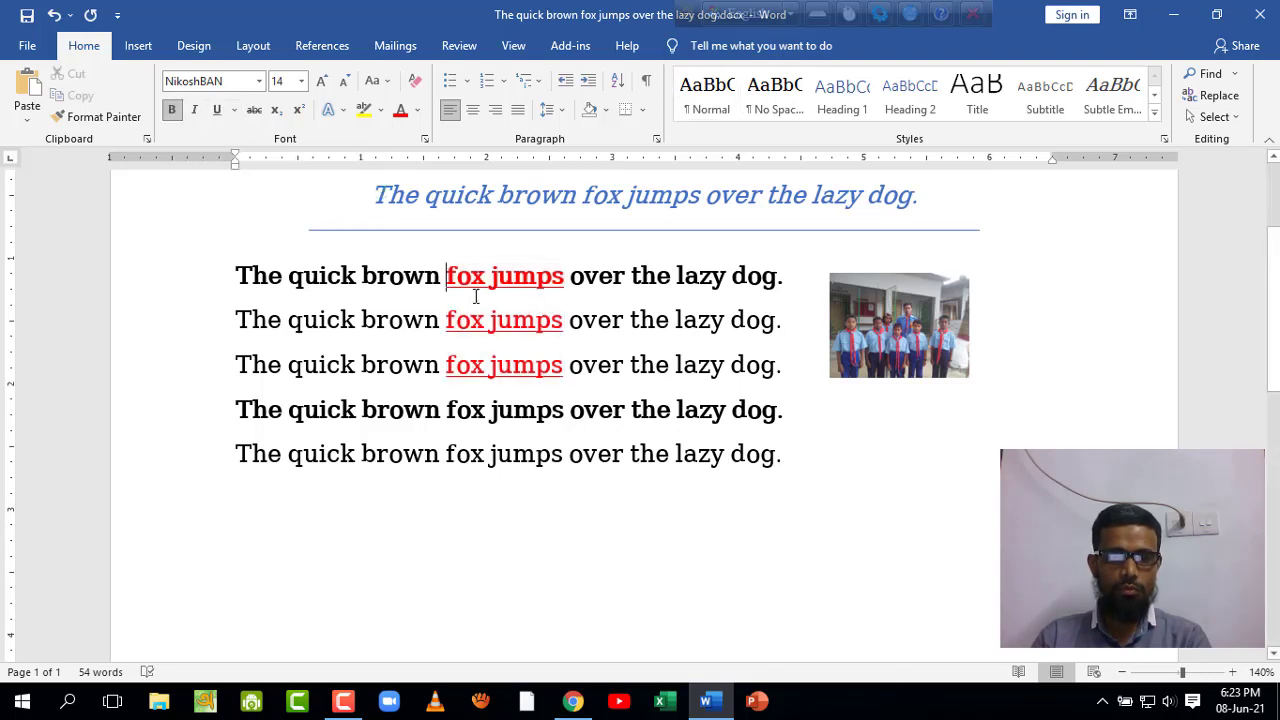
{"action": "left_click_drag", "start_coordinate": [446, 276], "coordinate": [530, 340]}
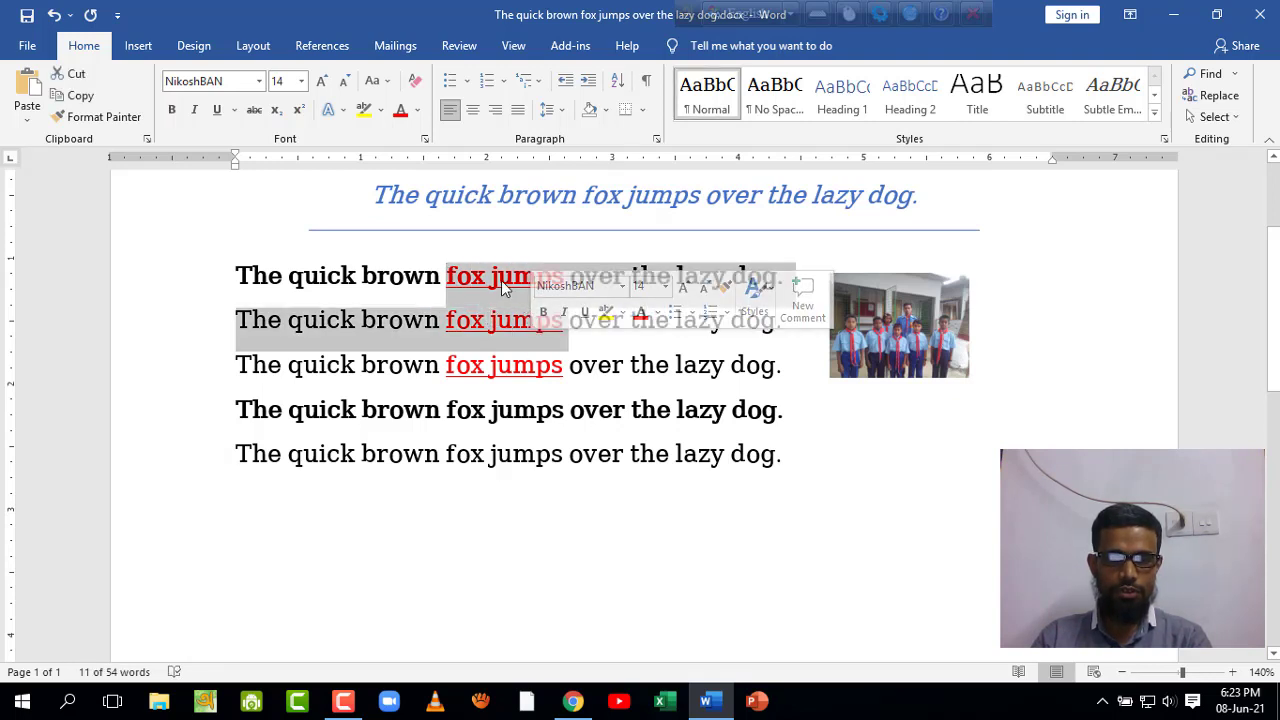
{"action": "left_click", "coordinate": [490, 278]}
{"action": "left_click_drag", "start_coordinate": [447, 270], "coordinate": [563, 367]}
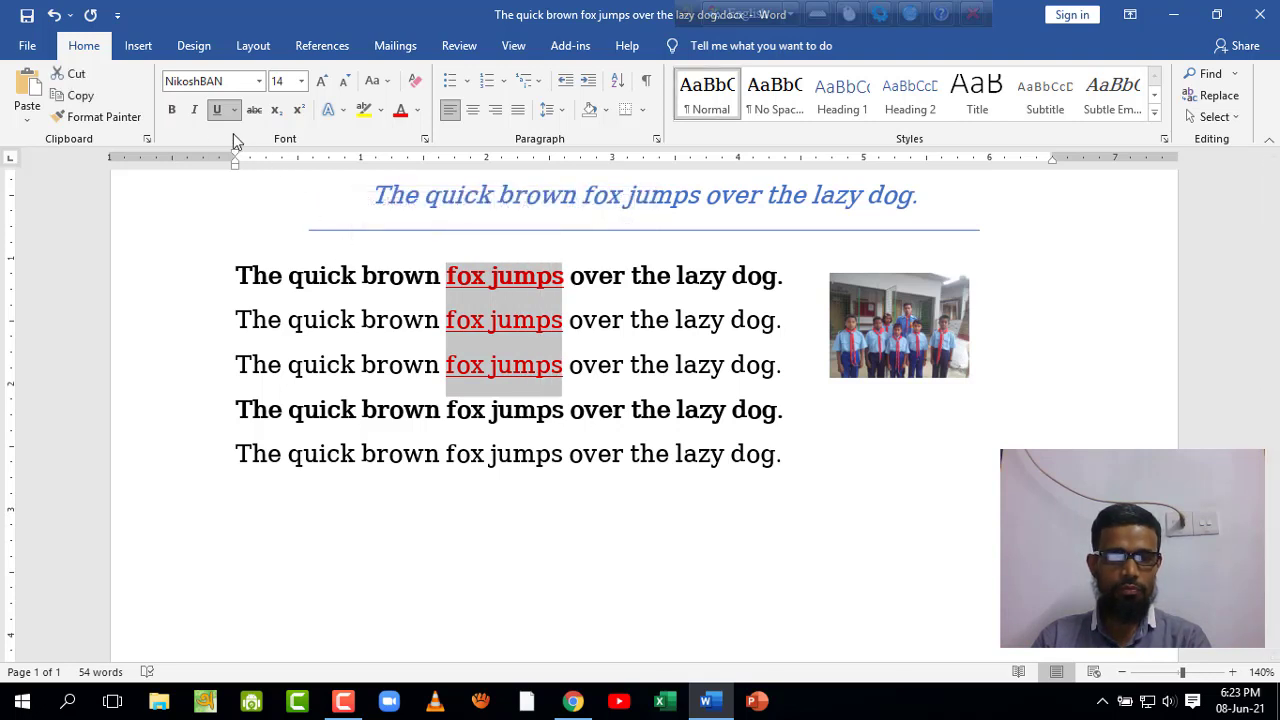
Make 'fox jumps' on the first three lines bold as well
{"action": "key", "text": "Left"}
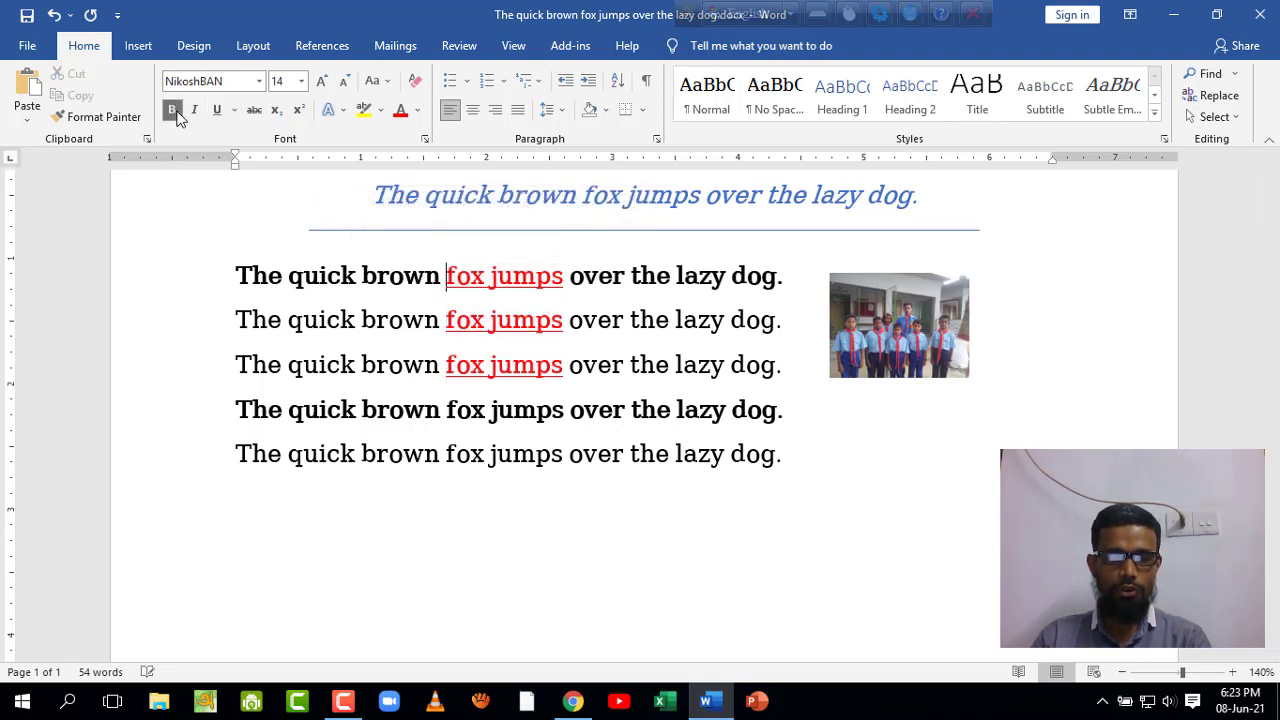
{"action": "left_click", "coordinate": [531, 276]}
{"action": "left_click_drag", "start_coordinate": [447, 265], "coordinate": [562, 368]}
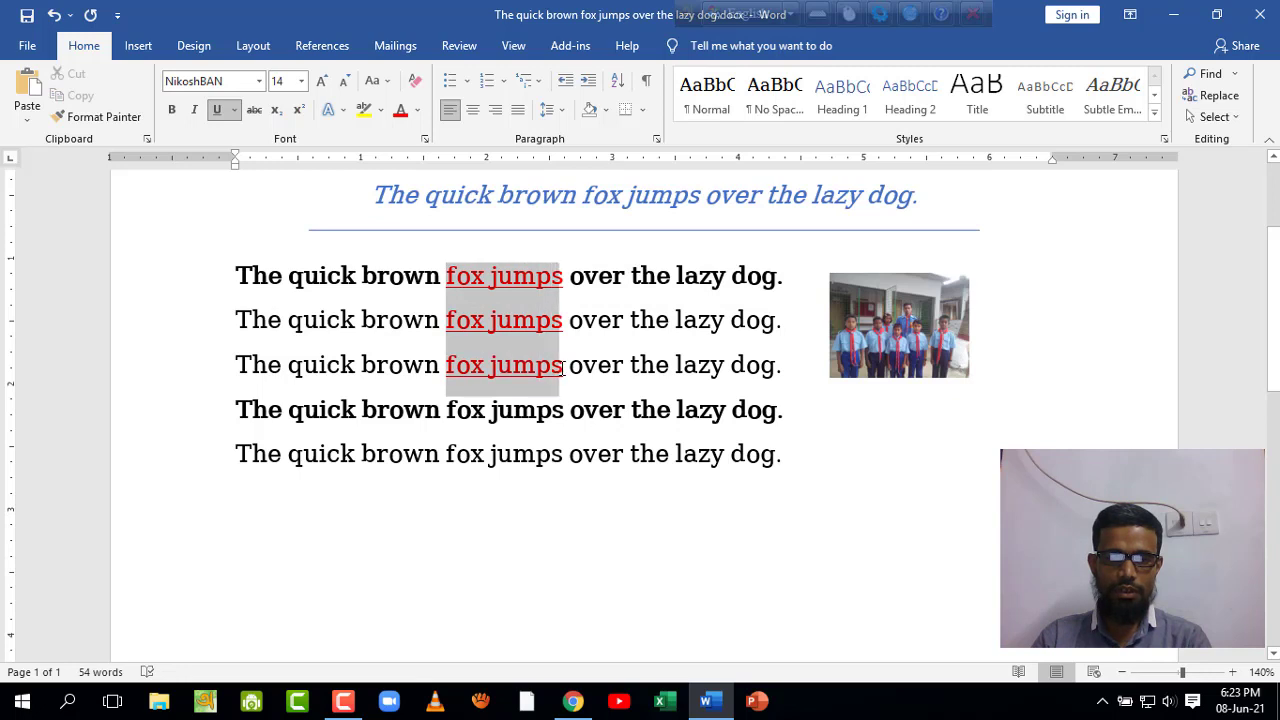
{"action": "left_click", "coordinate": [173, 112]}
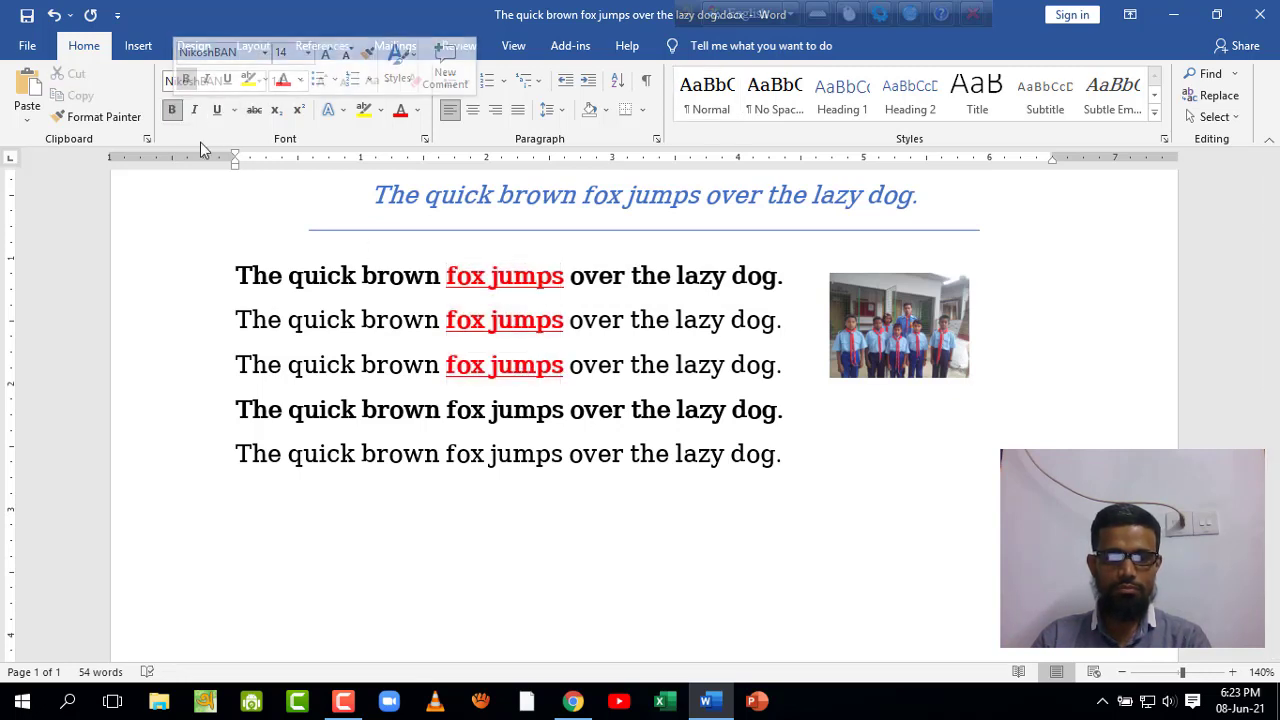
{"action": "left_click", "coordinate": [569, 322]}
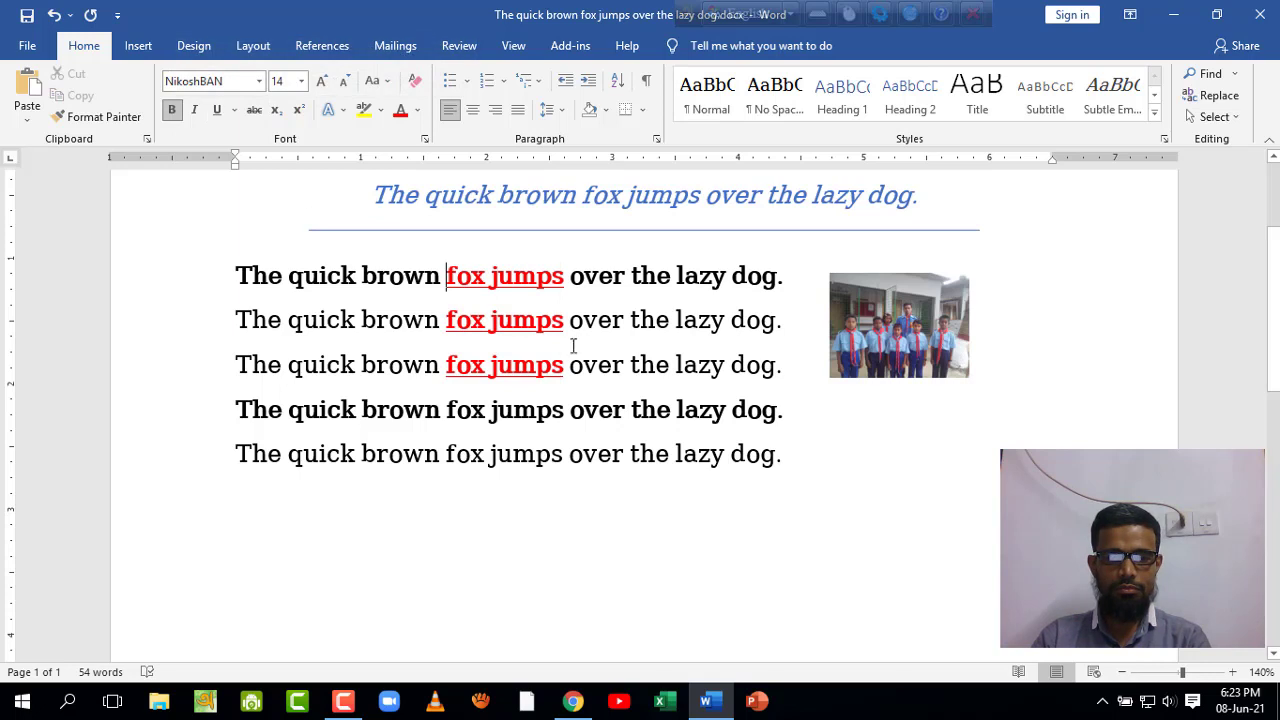
{"action": "left_click_drag", "start_coordinate": [445, 275], "coordinate": [566, 366]}
Try block and range selections in the fox lines, then bring up the Editing Select options
{"action": "left_click", "coordinate": [490, 276]}
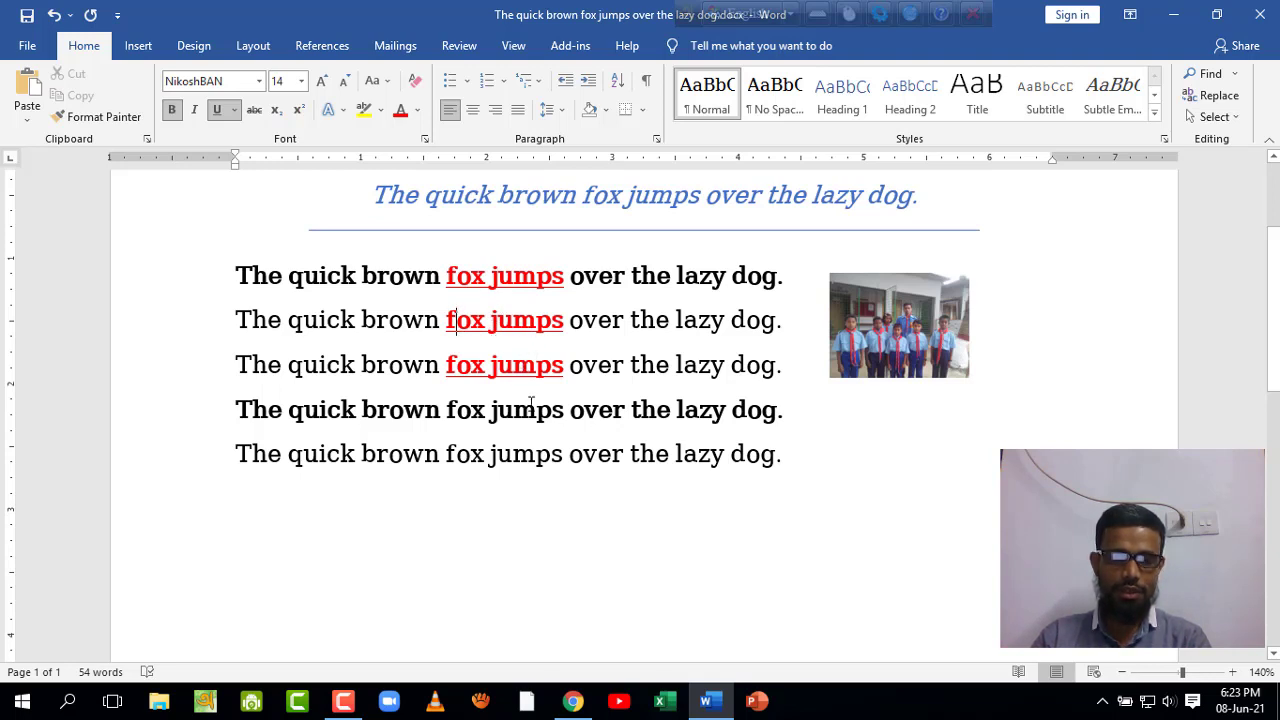
{"action": "left_click", "coordinate": [481, 437]}
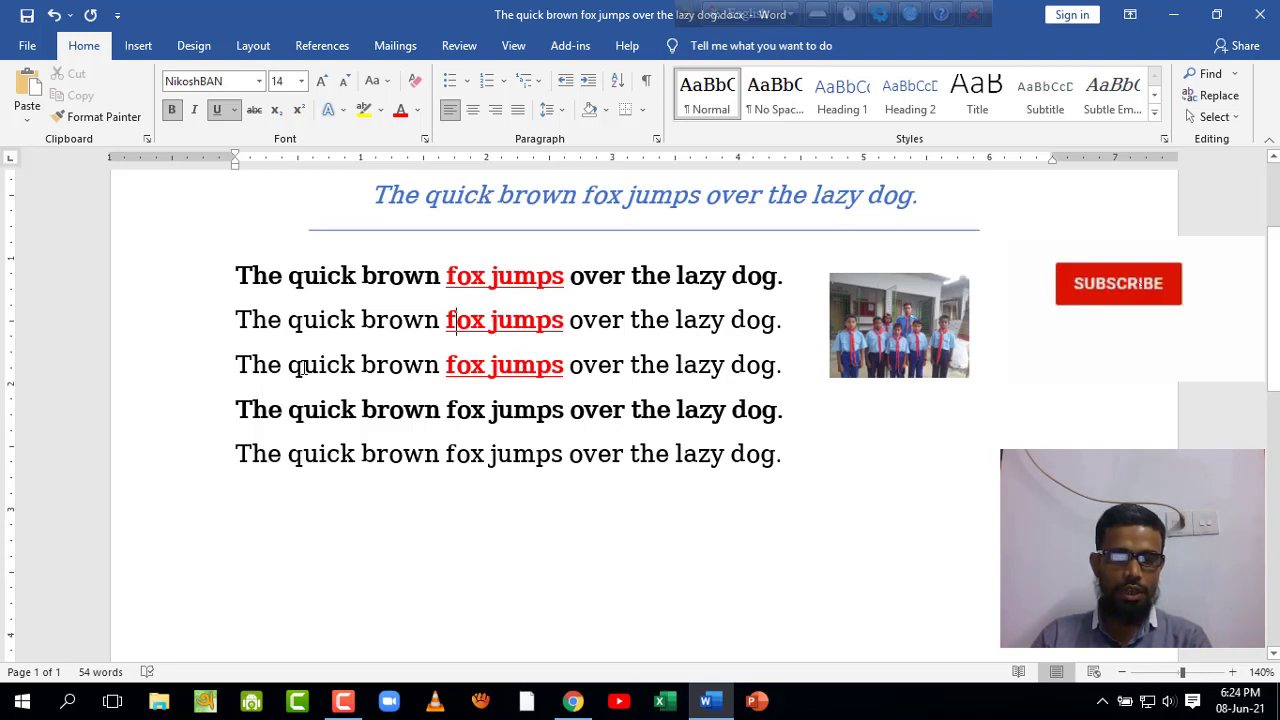
{"action": "key", "text": "alt"}
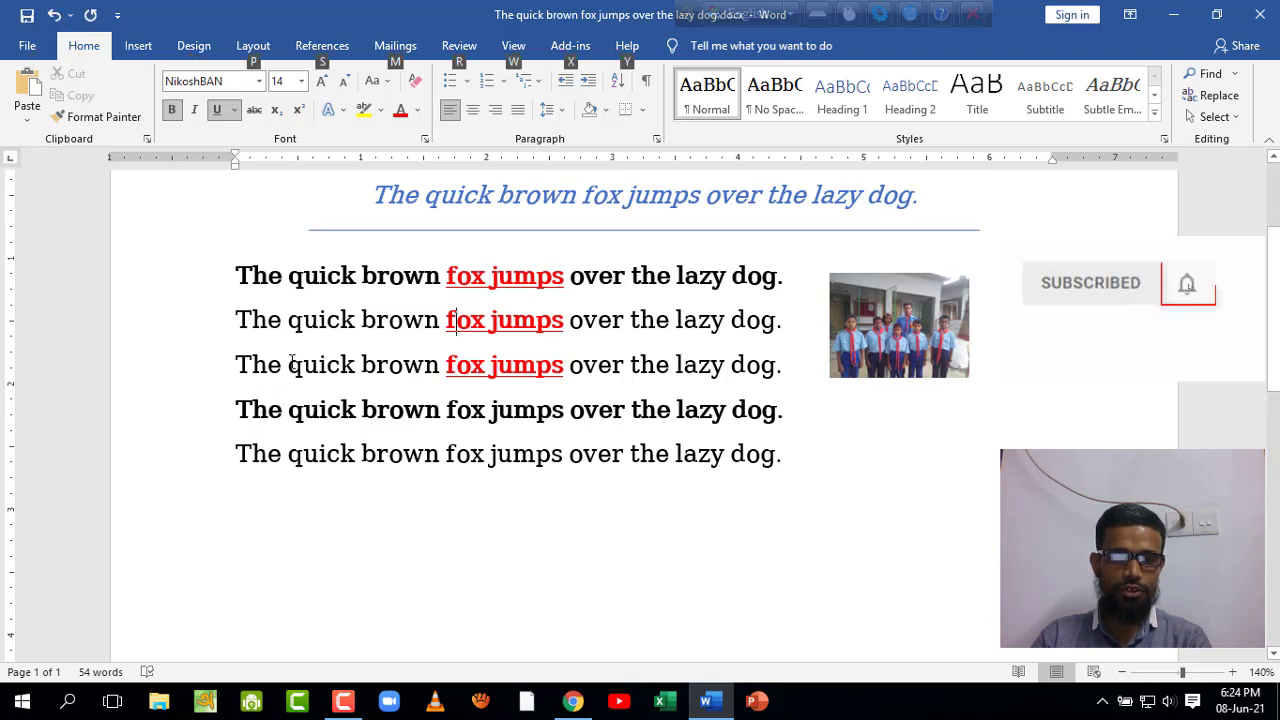
{"action": "left_click_drag", "start_coordinate": [291, 363], "coordinate": [357, 422]}
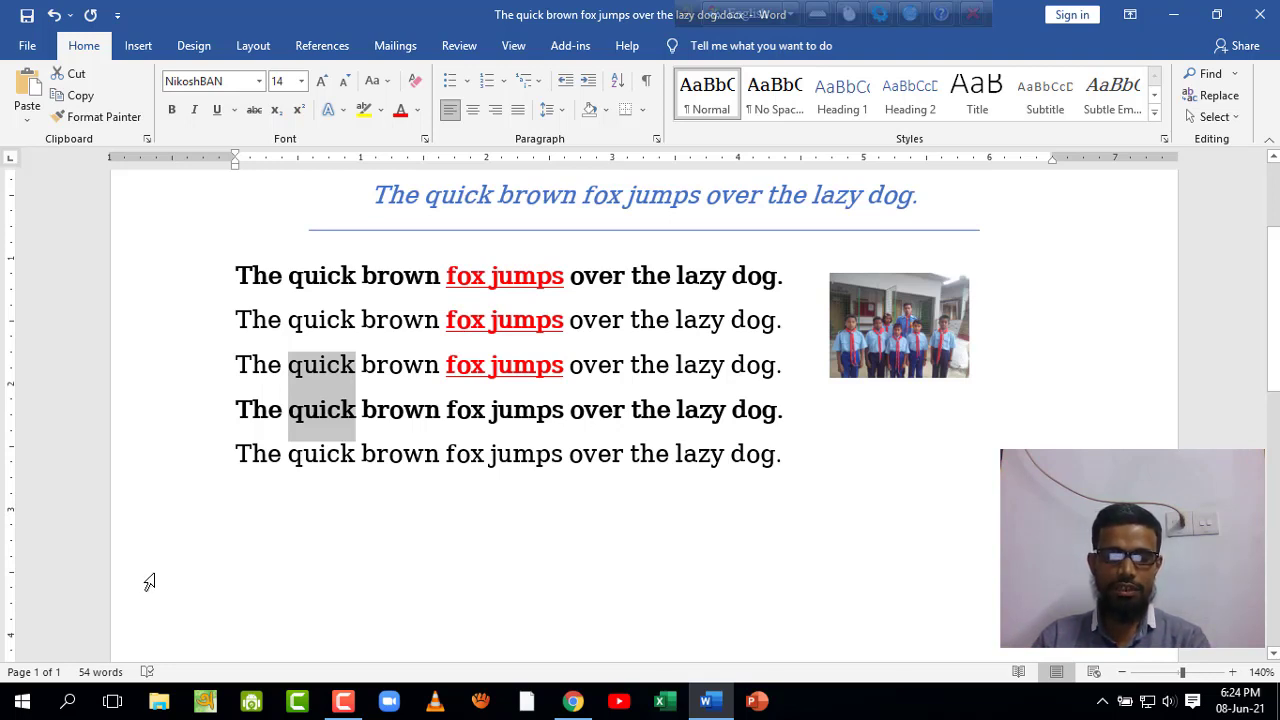
{"action": "left_click_drag", "start_coordinate": [446, 276], "coordinate": [762, 482]}
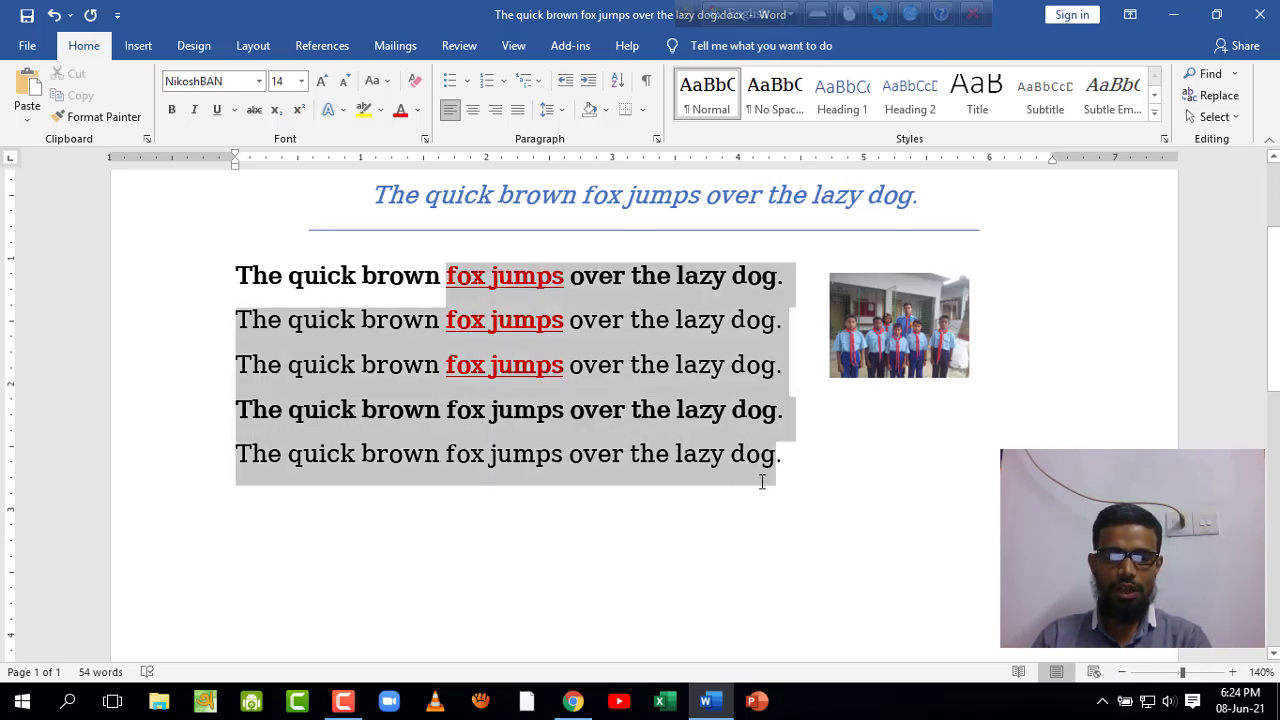
{"action": "left_click", "coordinate": [643, 409]}
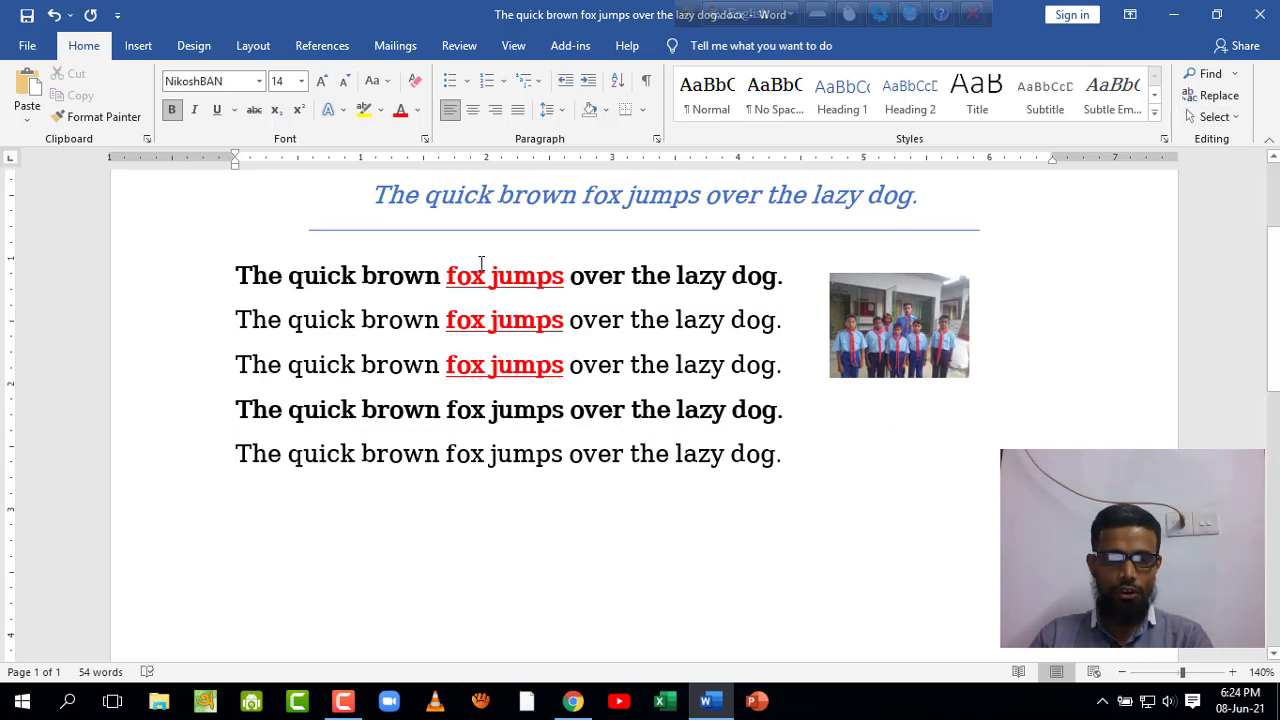
{"action": "left_click_drag", "start_coordinate": [456, 268], "coordinate": [600, 356]}
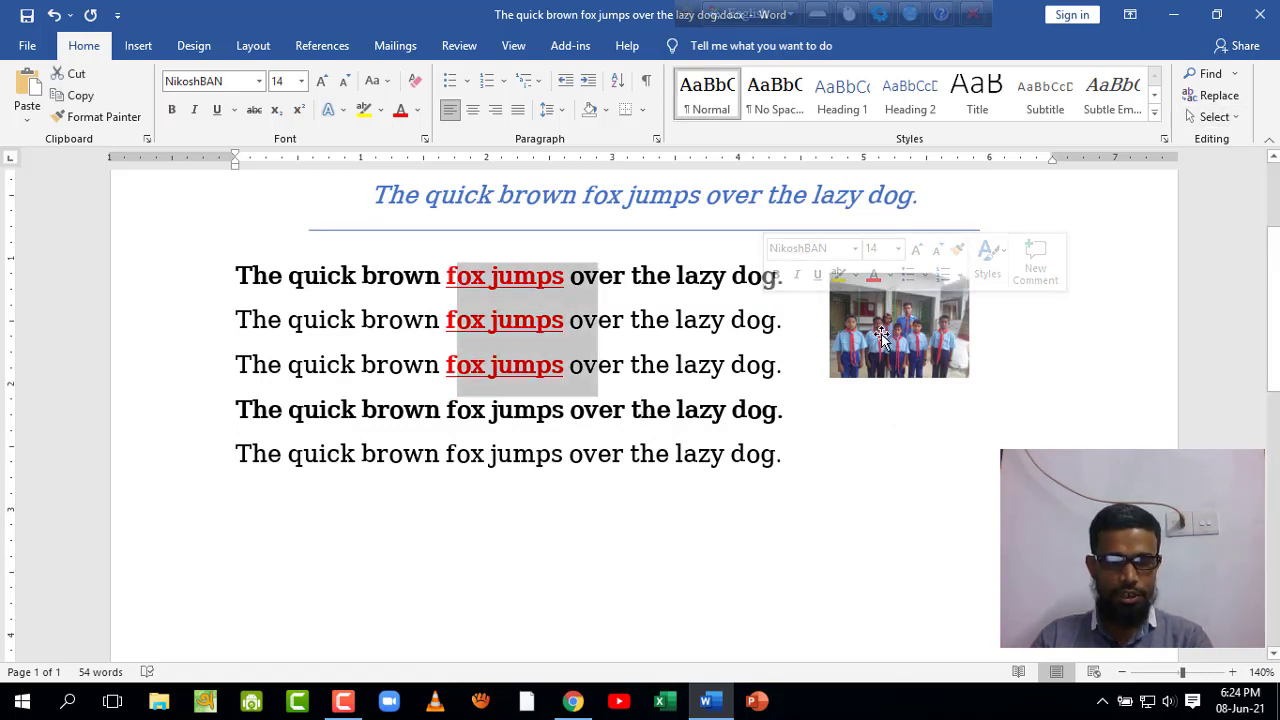
{"action": "left_click", "coordinate": [712, 365]}
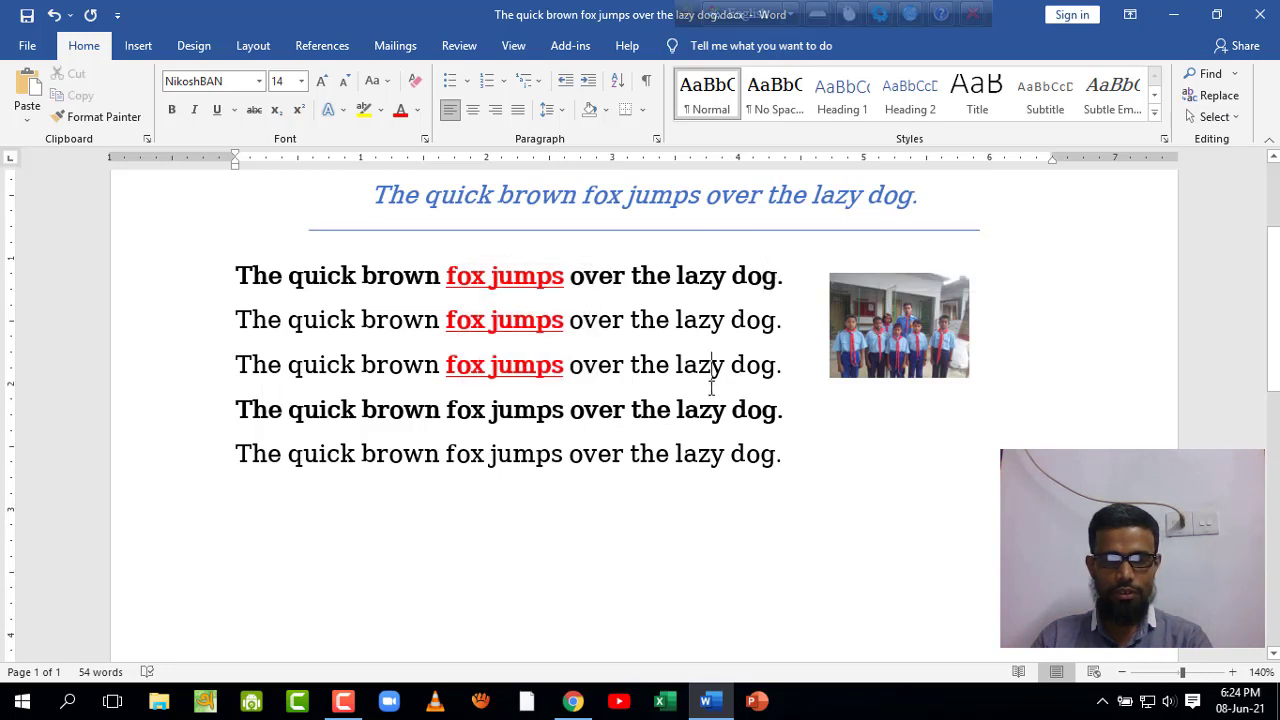
{"action": "left_click", "coordinate": [1215, 116]}
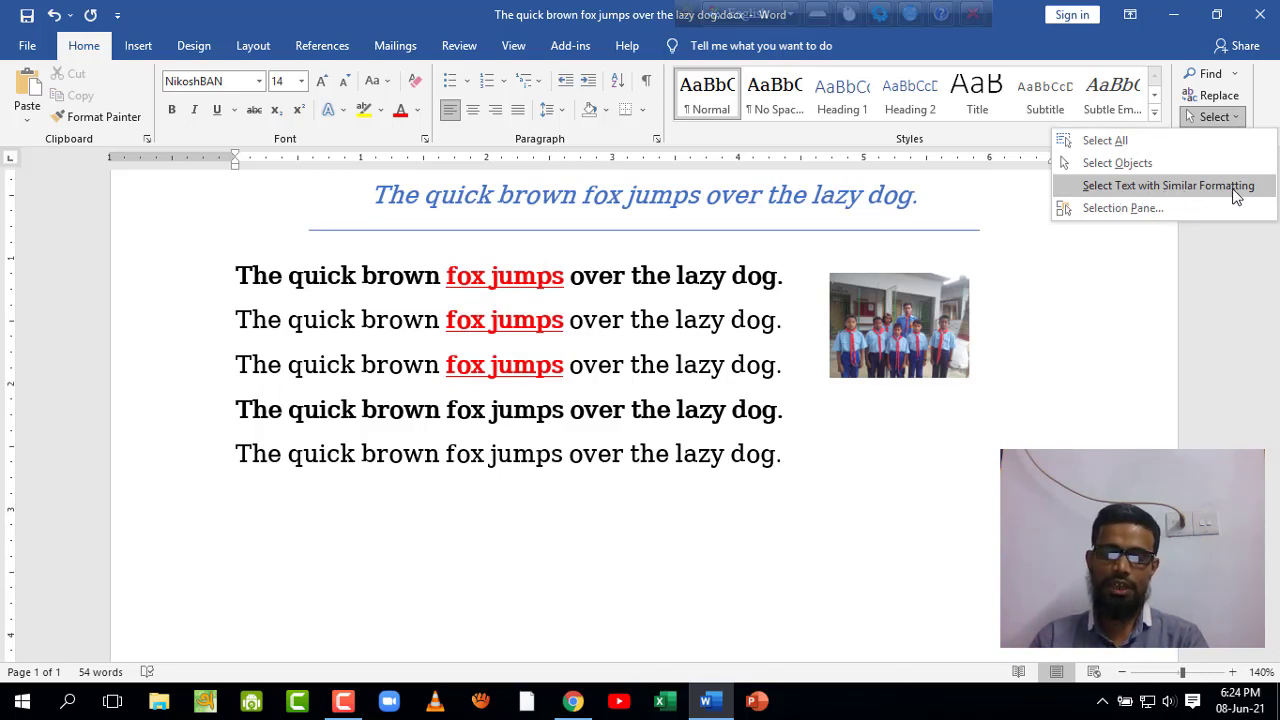
Make 'lazy' in the last line red, underlined and bold
{"action": "left_click", "coordinate": [700, 457]}
{"action": "left_click_drag", "start_coordinate": [677, 452], "coordinate": [725, 469]}
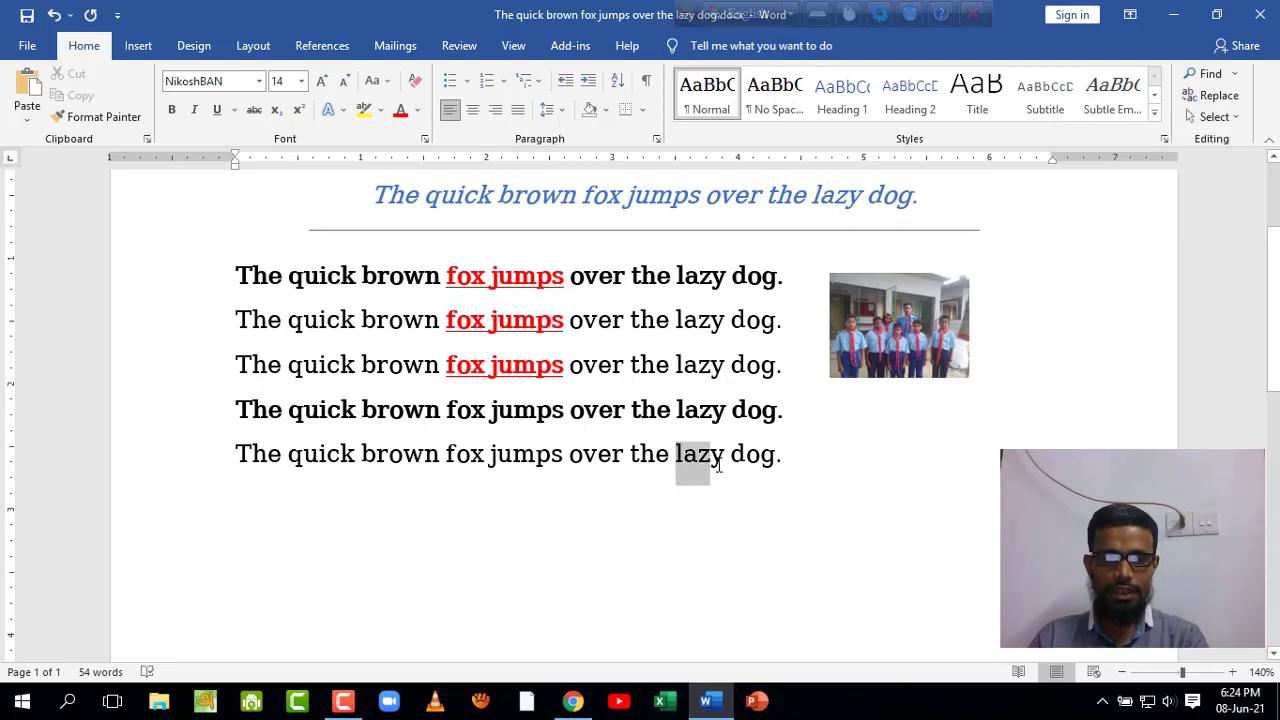
{"action": "left_click", "coordinate": [400, 110]}
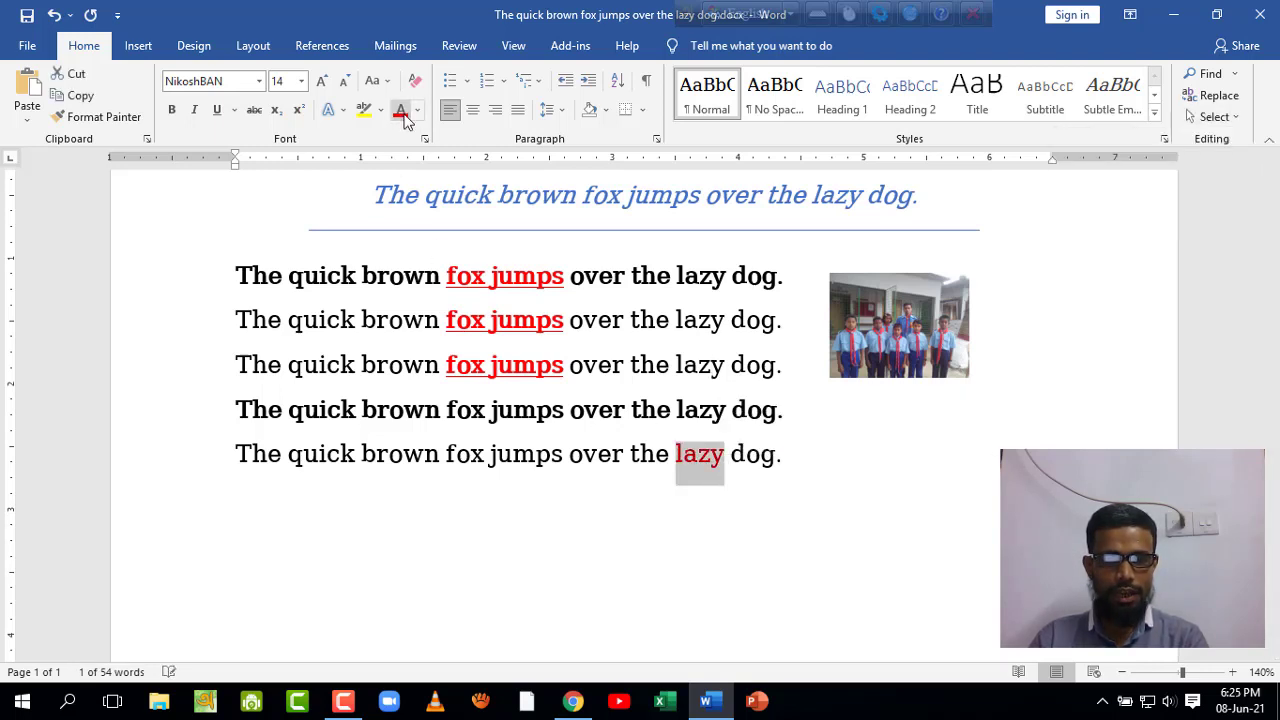
{"action": "left_click", "coordinate": [218, 112]}
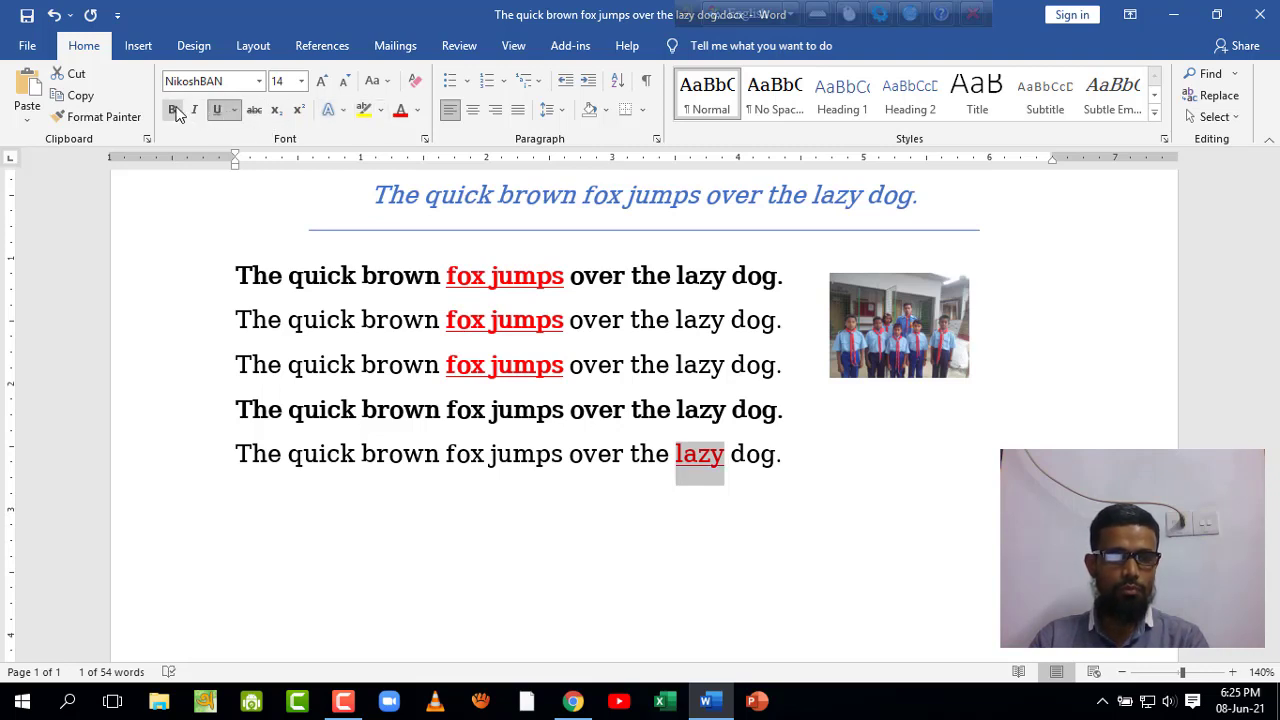
{"action": "left_click", "coordinate": [171, 110]}
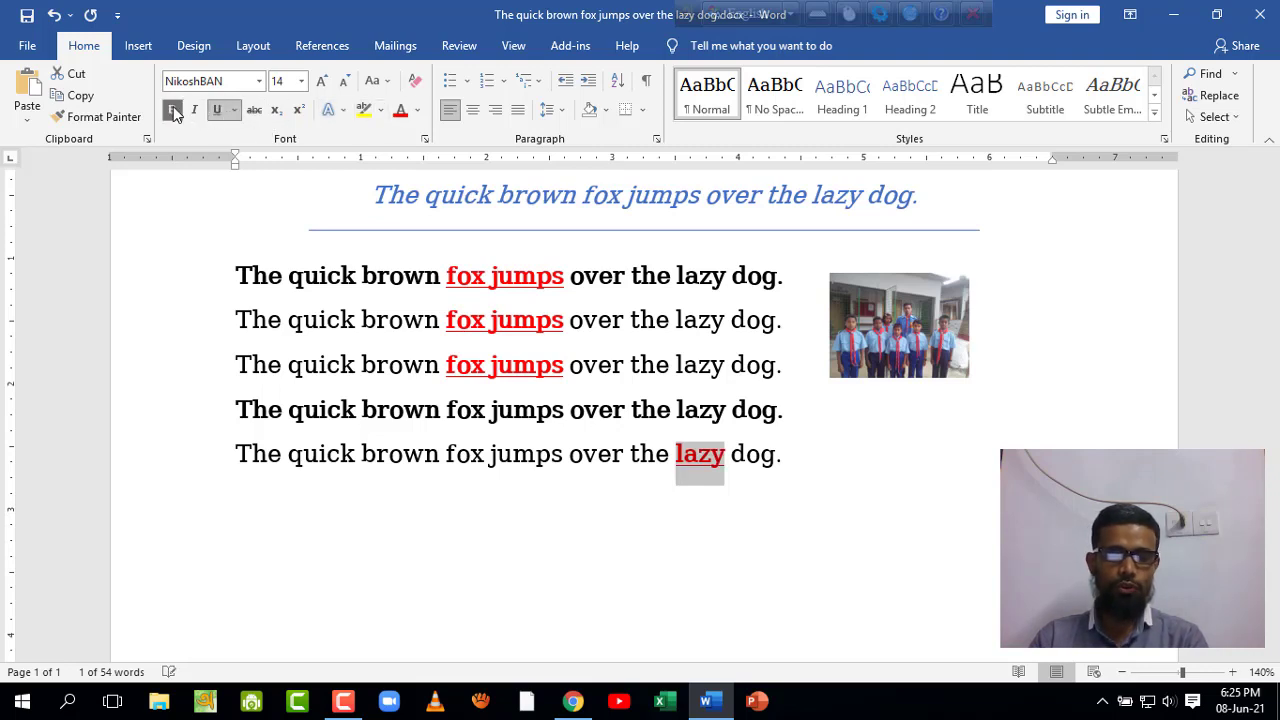
{"action": "left_click", "coordinate": [709, 458]}
Reselect the formatted word 'lazy' and bring up the Select list in the Editing group
{"action": "left_click_drag", "start_coordinate": [446, 320], "coordinate": [569, 322]}
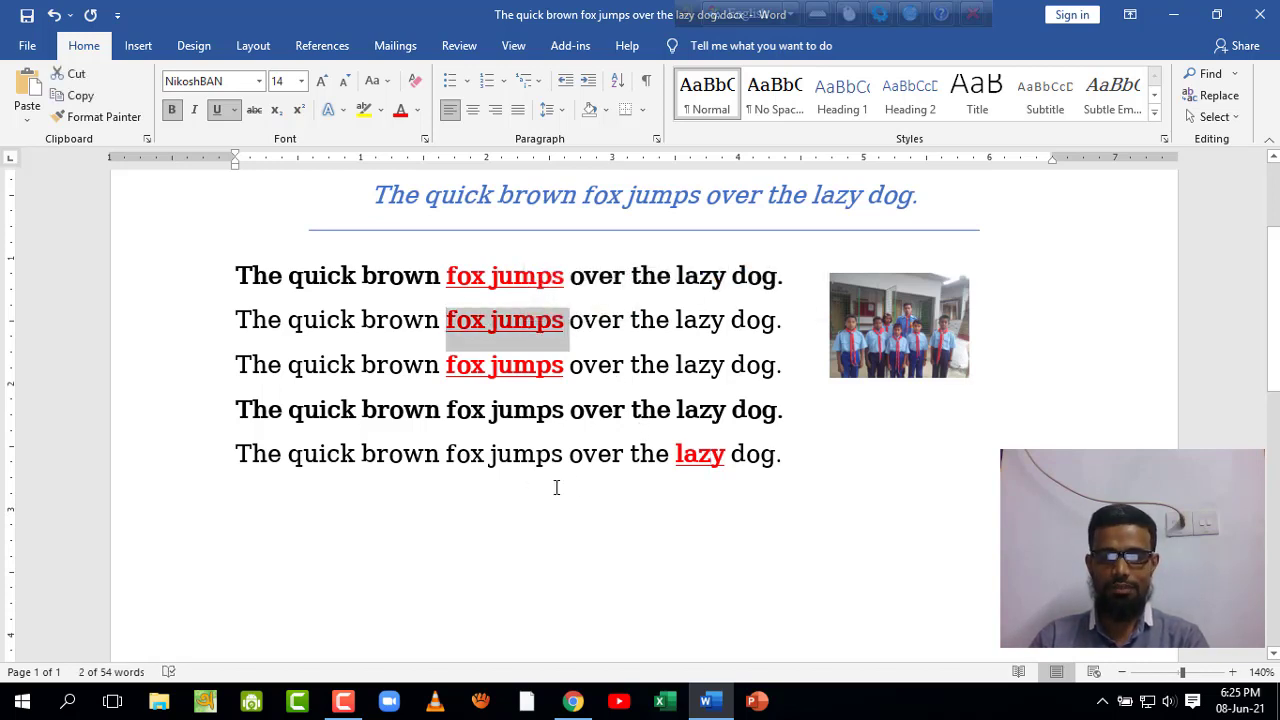
{"action": "left_click", "coordinate": [709, 452]}
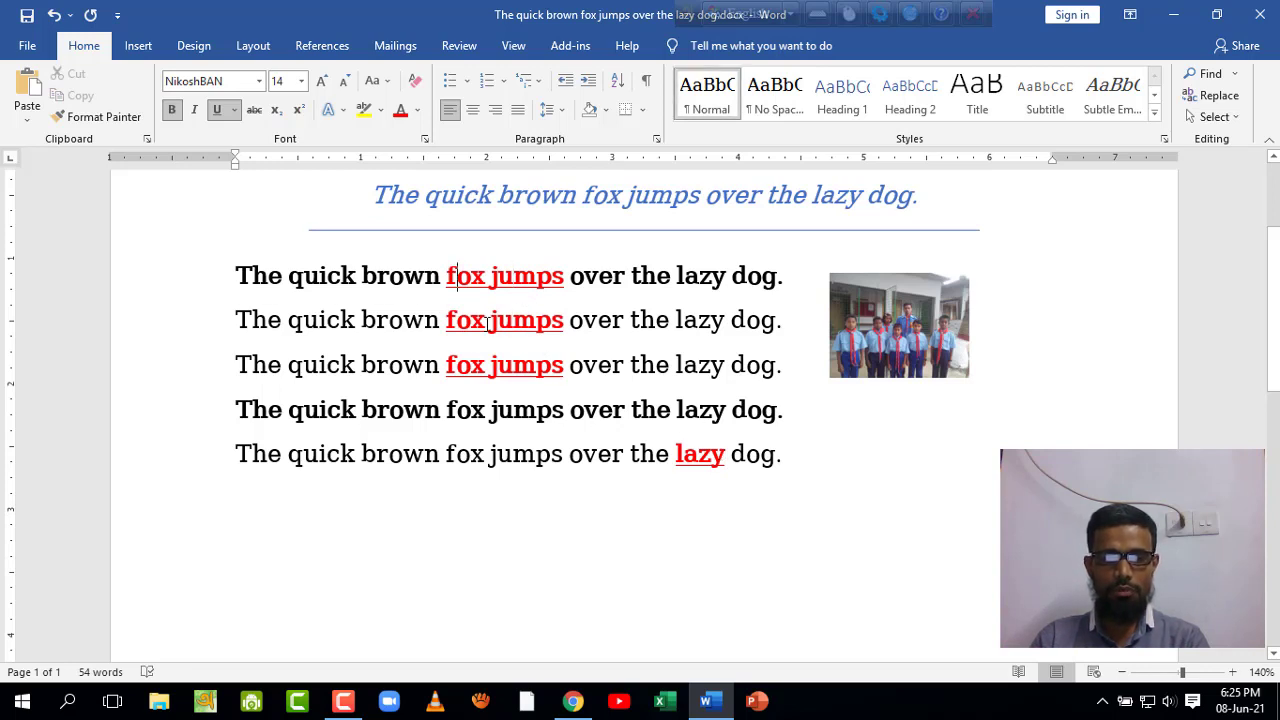
{"action": "left_click_drag", "start_coordinate": [236, 276], "coordinate": [785, 366]}
{"action": "left_click", "coordinate": [564, 364]}
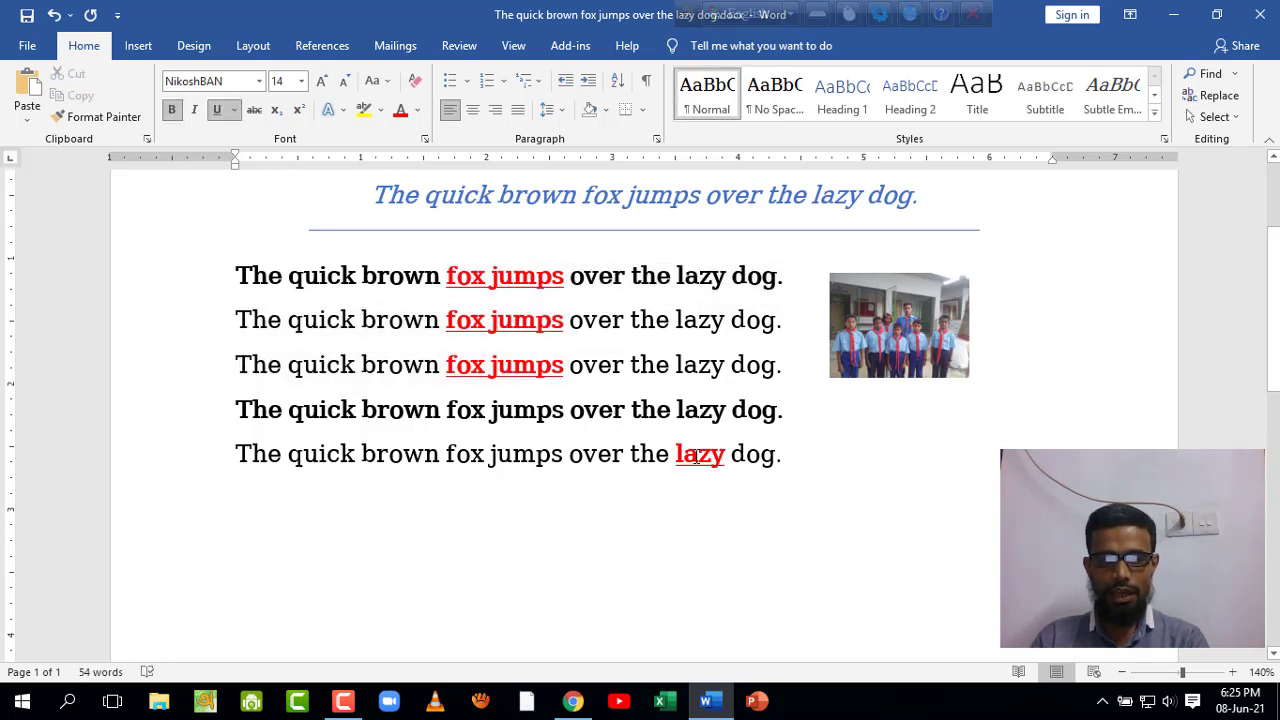
{"action": "left_click_drag", "start_coordinate": [696, 457], "coordinate": [725, 465]}
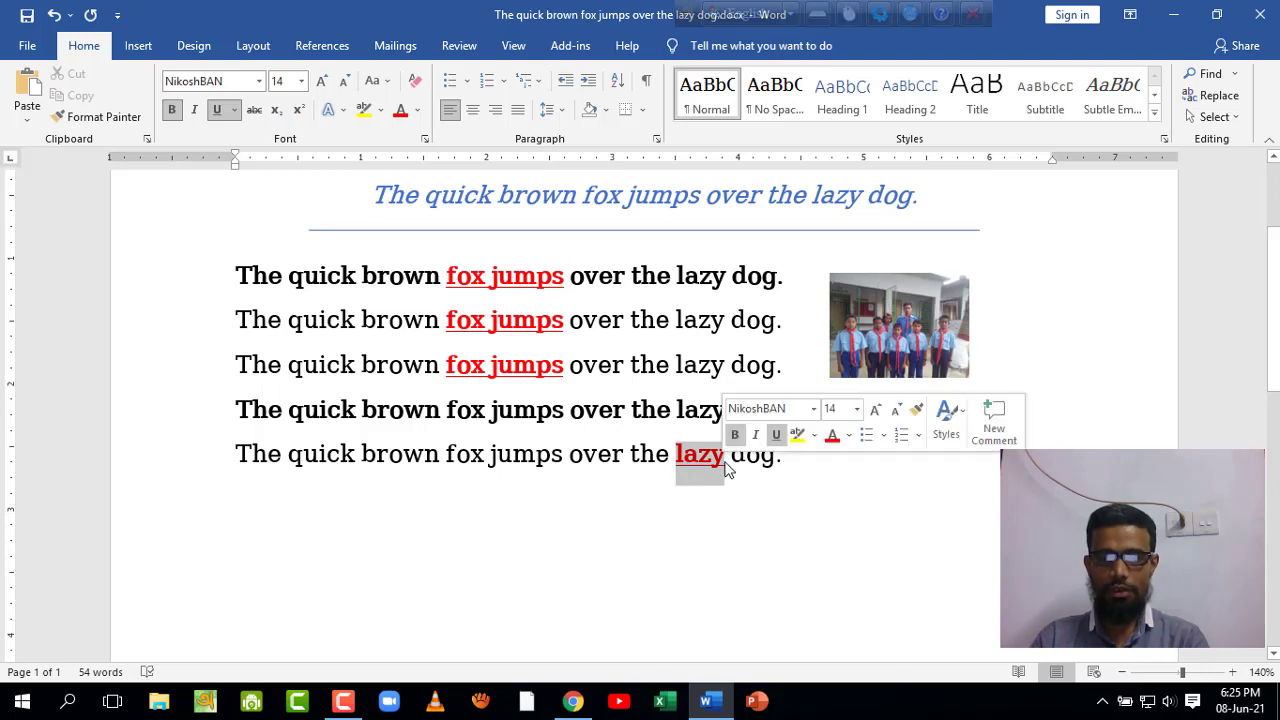
{"action": "left_click", "coordinate": [672, 505]}
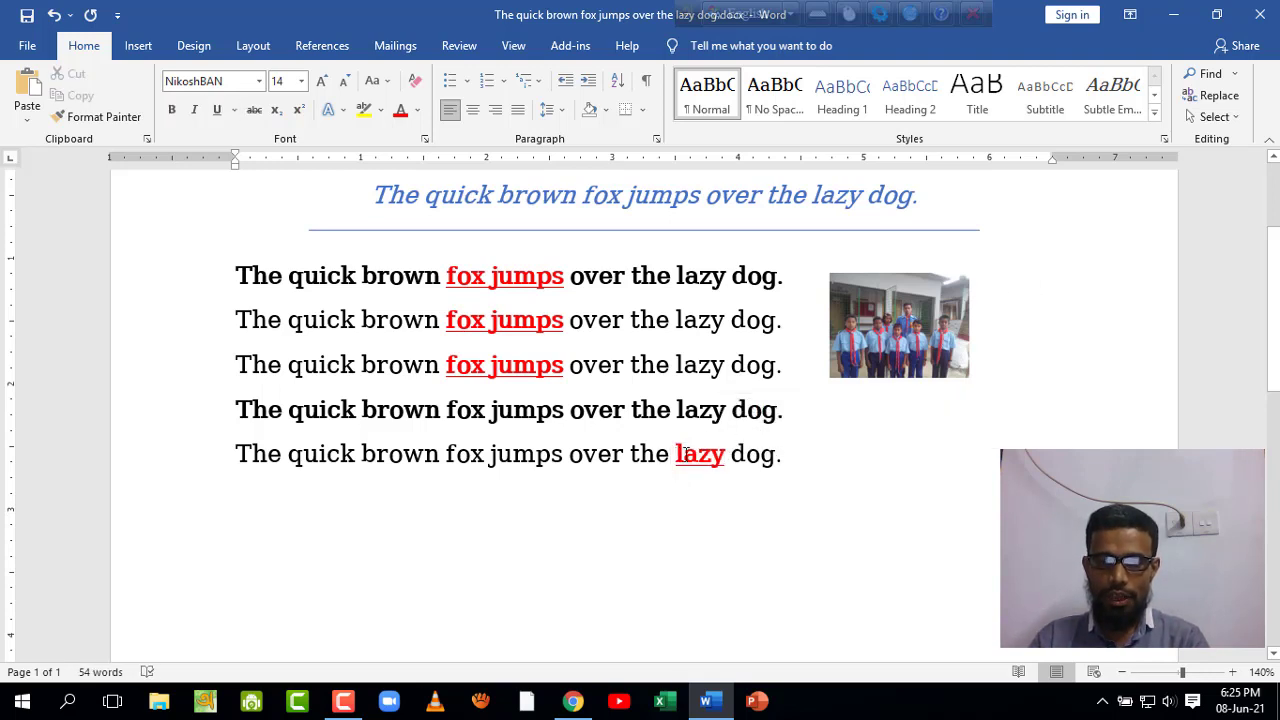
{"action": "left_click_drag", "start_coordinate": [684, 452], "coordinate": [727, 466]}
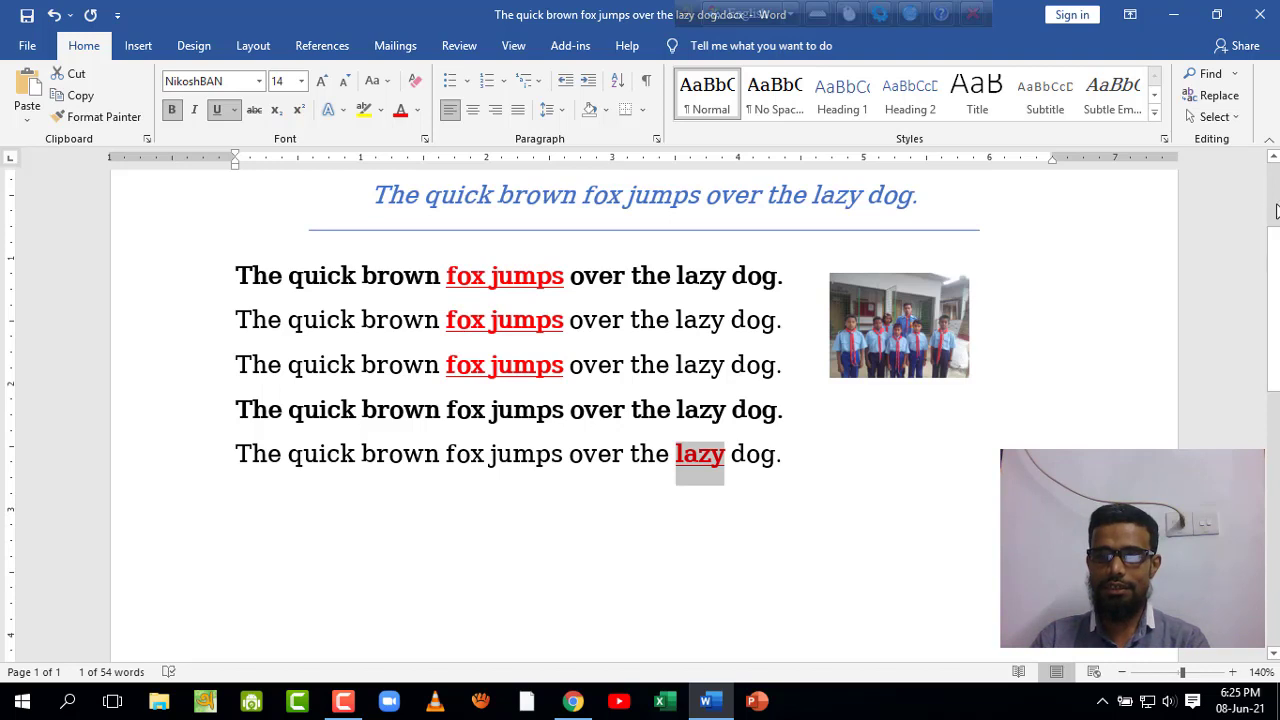
{"action": "left_click", "coordinate": [1216, 116]}
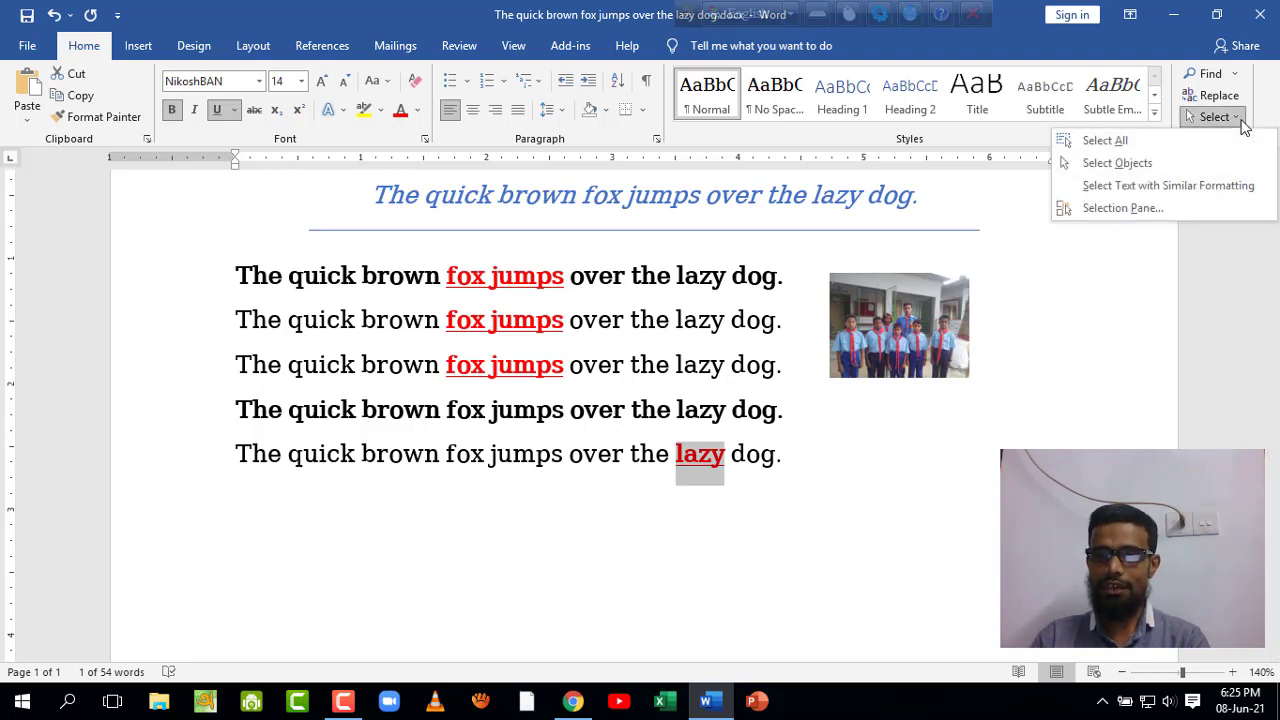
Choose Select Text with Similar Formatting to highlight 'lazy' and the matching 'fox jumps' phrases
{"action": "left_click", "coordinate": [1168, 186]}
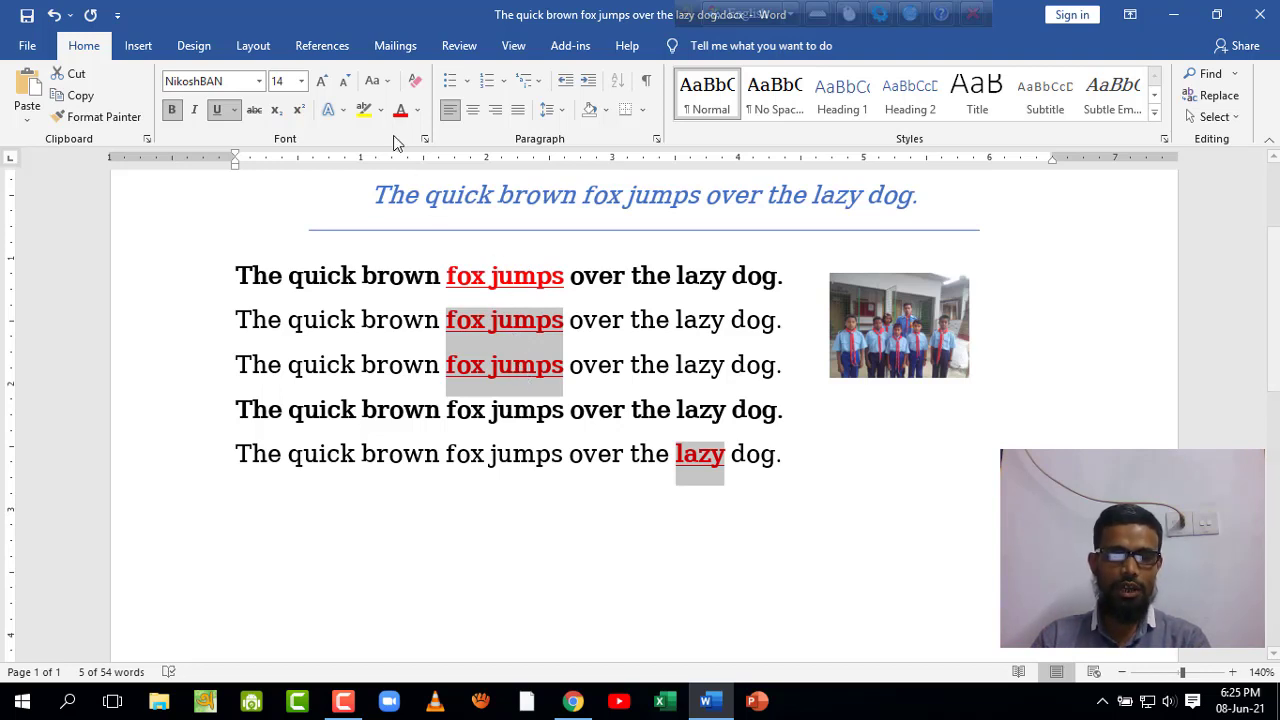
{"action": "left_click", "coordinate": [712, 465]}
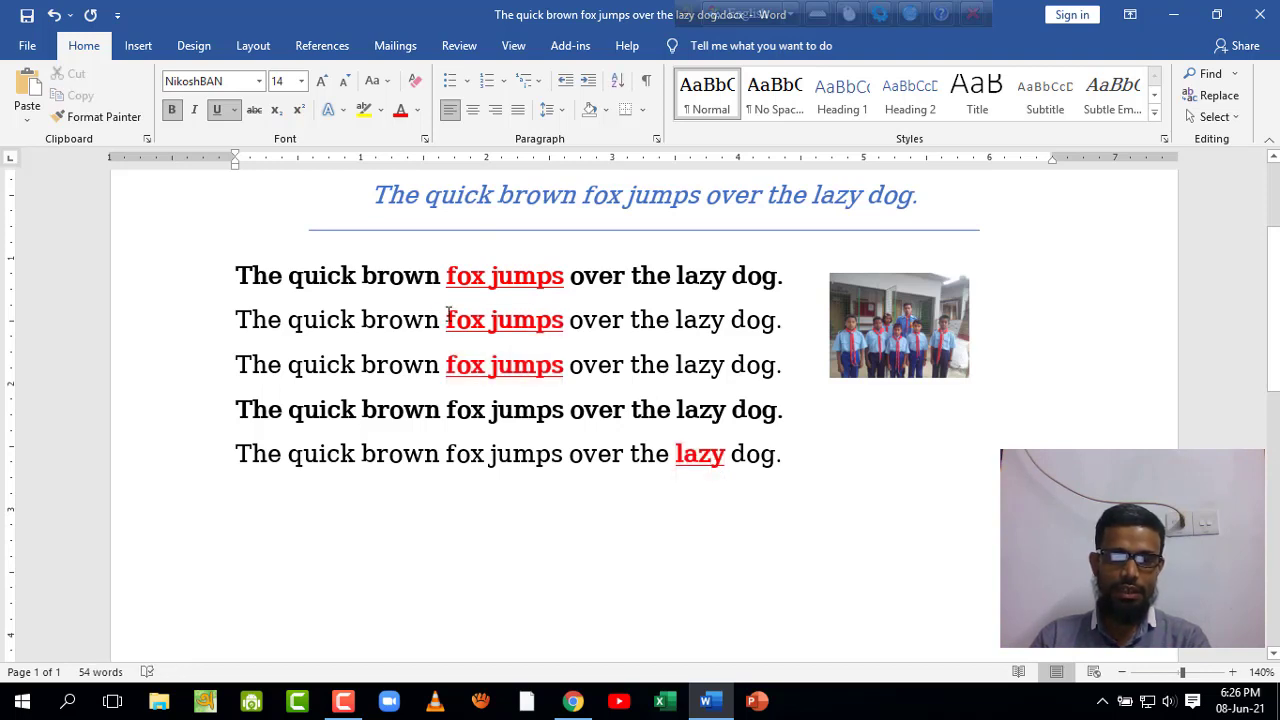
{"action": "left_click_drag", "start_coordinate": [538, 364], "coordinate": [502, 362]}
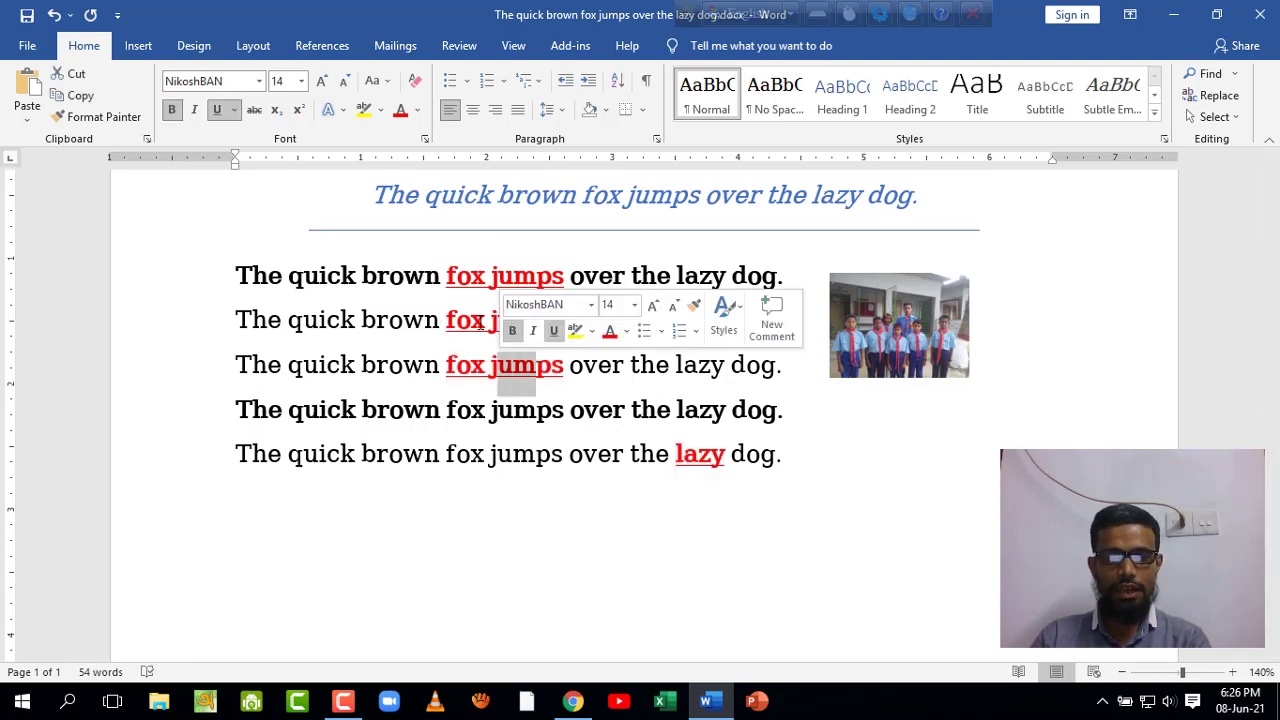
{"action": "left_click", "coordinate": [512, 365]}
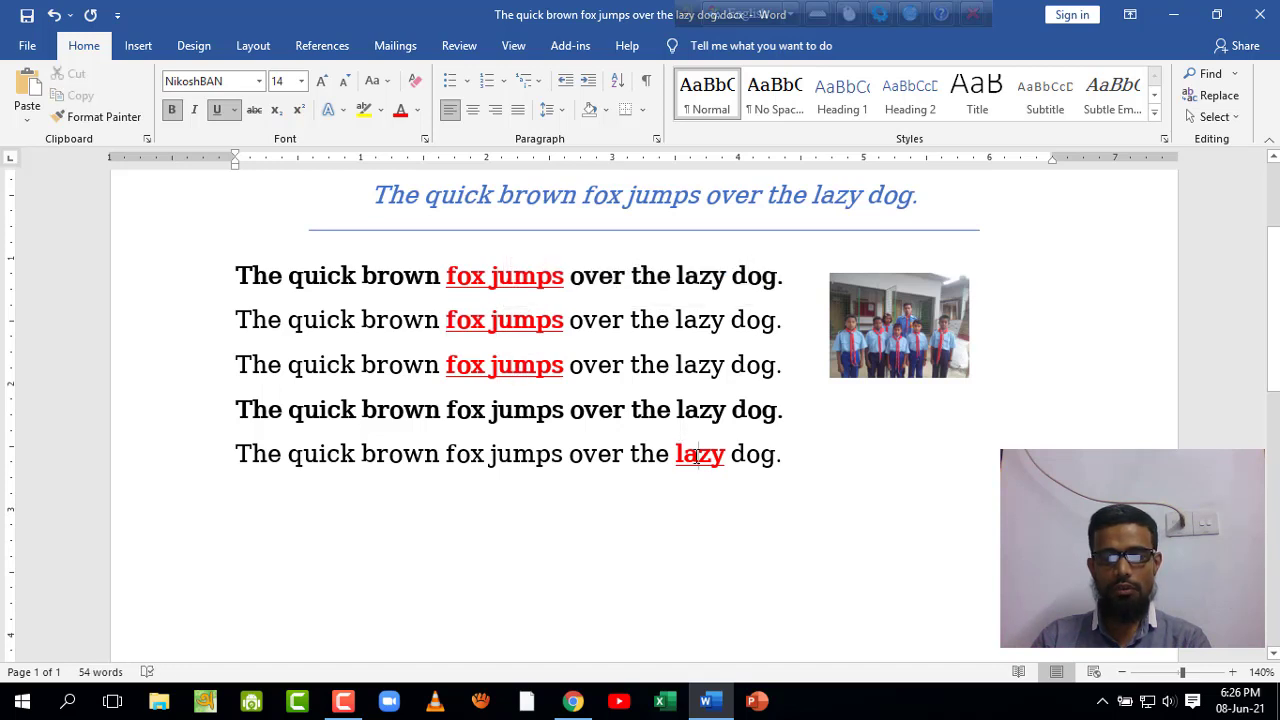
{"action": "left_click", "coordinate": [698, 456]}
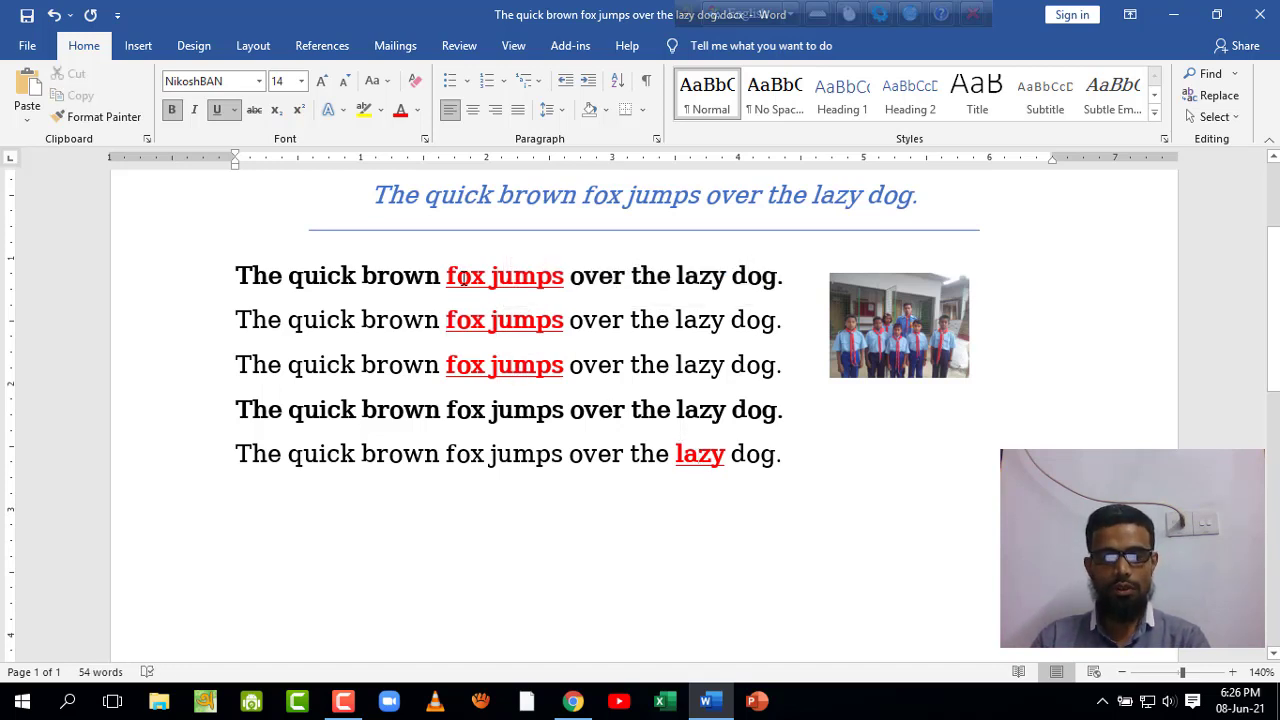
{"action": "left_click_drag", "start_coordinate": [446, 276], "coordinate": [547, 289]}
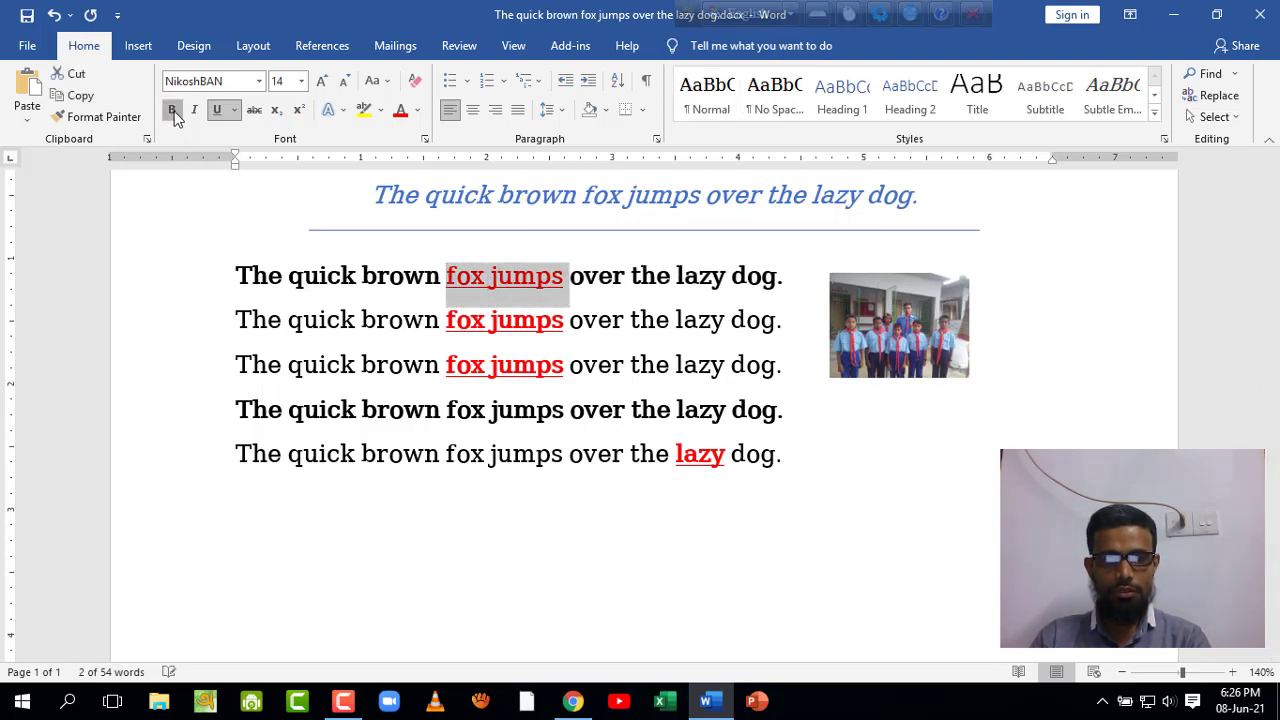
{"action": "left_click", "coordinate": [491, 325]}
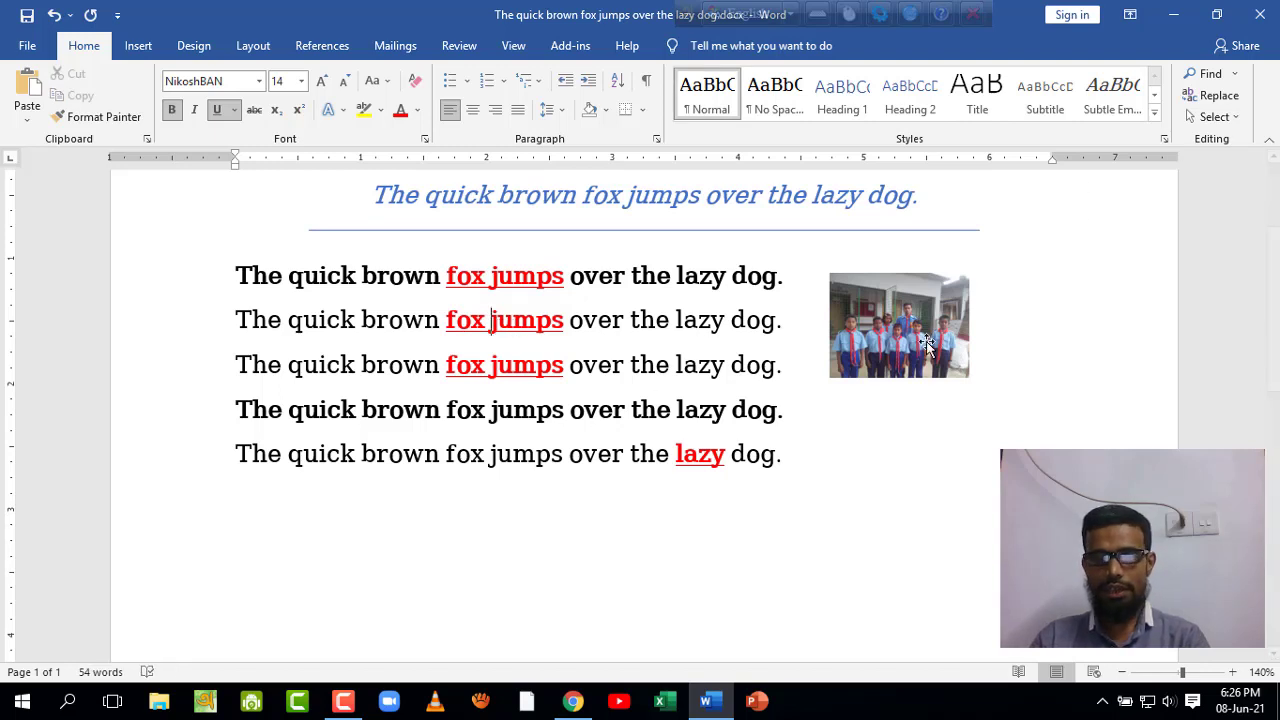
{"action": "double_click", "coordinate": [688, 455]}
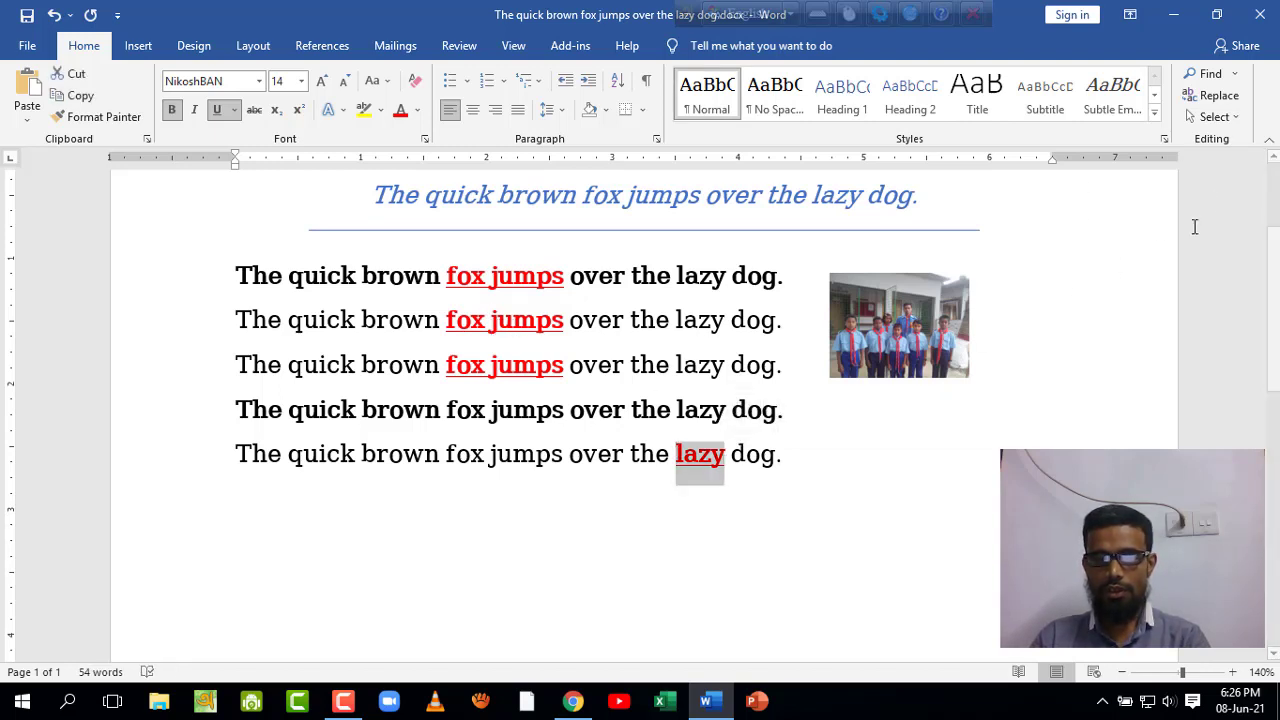
{"action": "left_click", "coordinate": [1212, 116]}
{"action": "left_click", "coordinate": [1196, 185]}
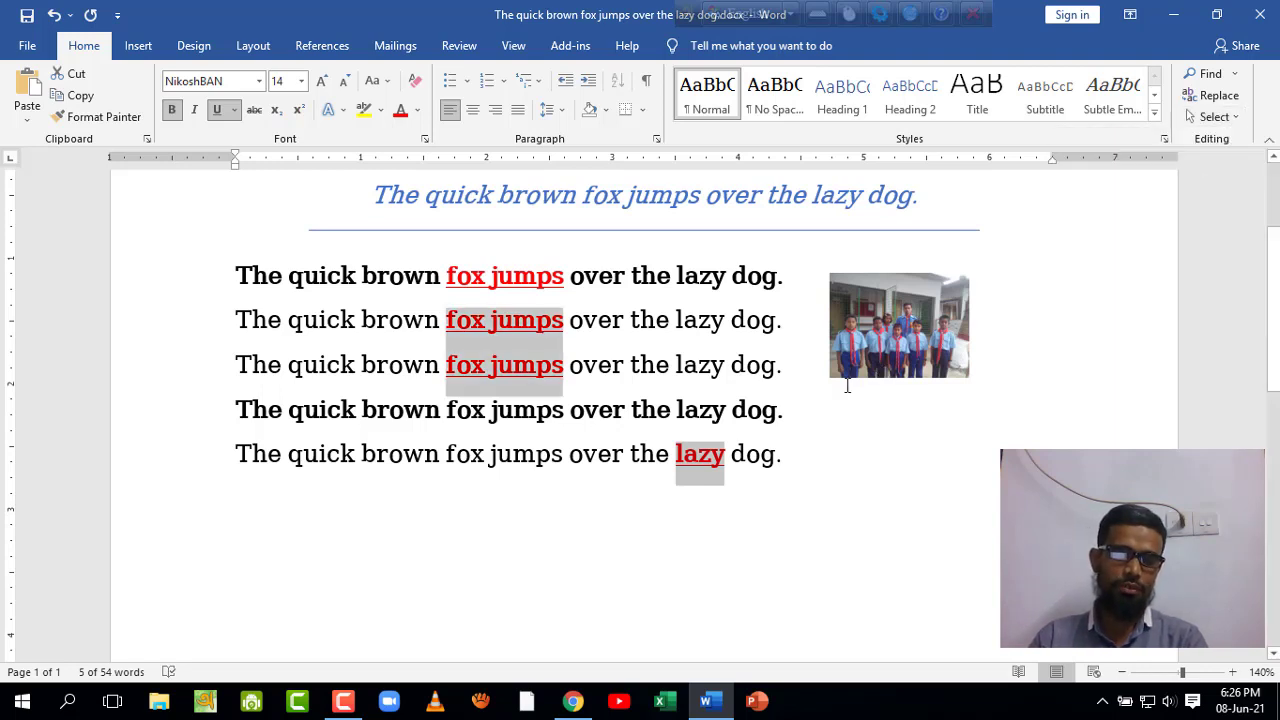
Make 'brown' in the last line red, bold and underlined
{"action": "left_click_drag", "start_coordinate": [362, 453], "coordinate": [440, 455]}
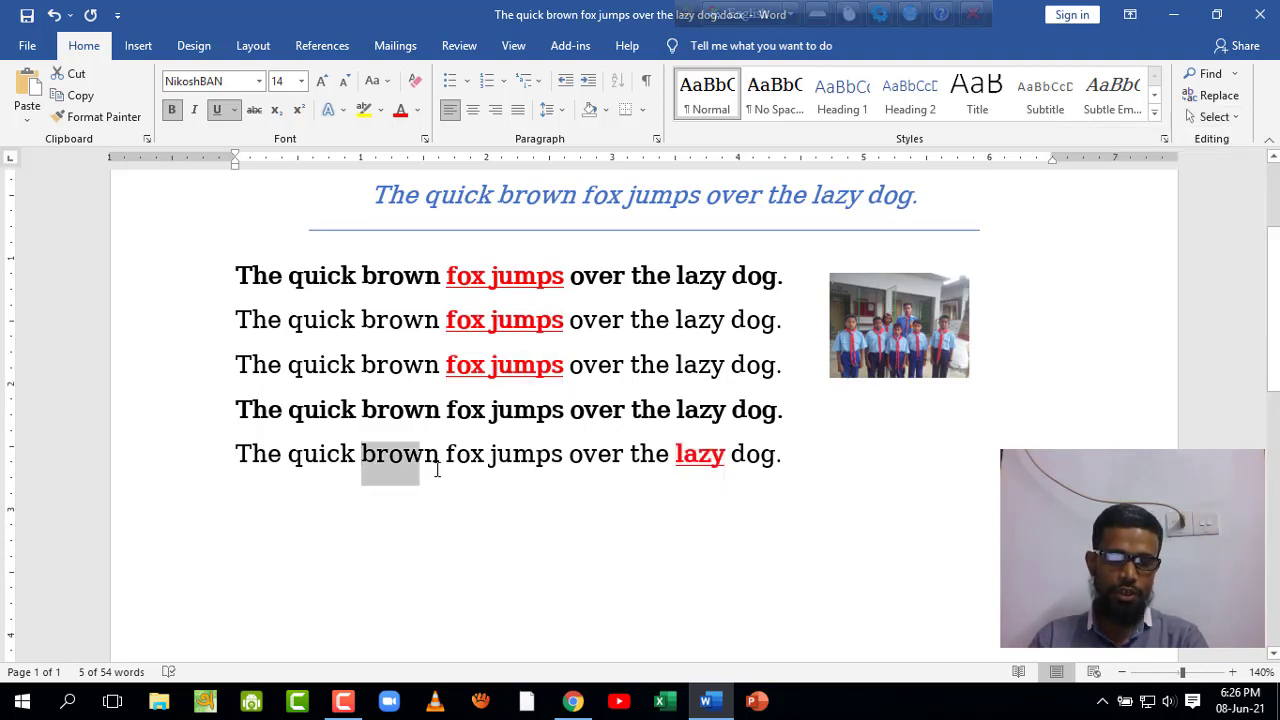
{"action": "left_click", "coordinate": [400, 118]}
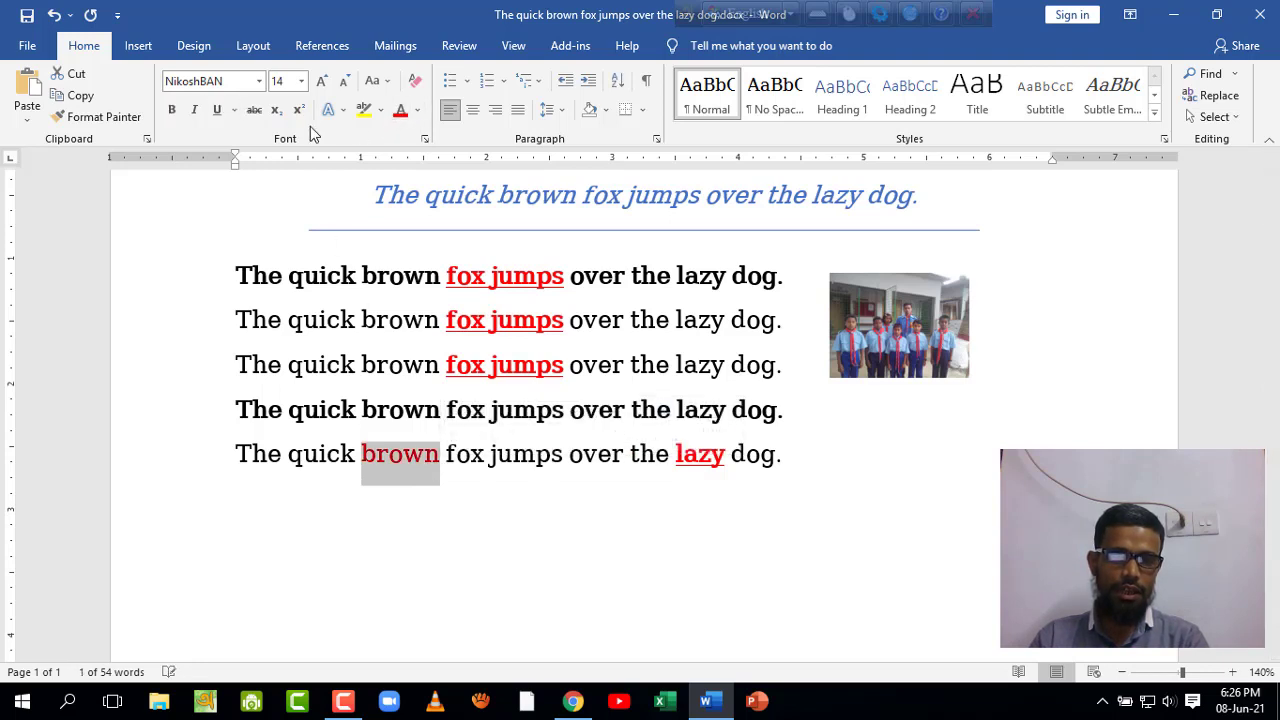
{"action": "left_click", "coordinate": [217, 110]}
{"action": "left_click", "coordinate": [176, 112]}
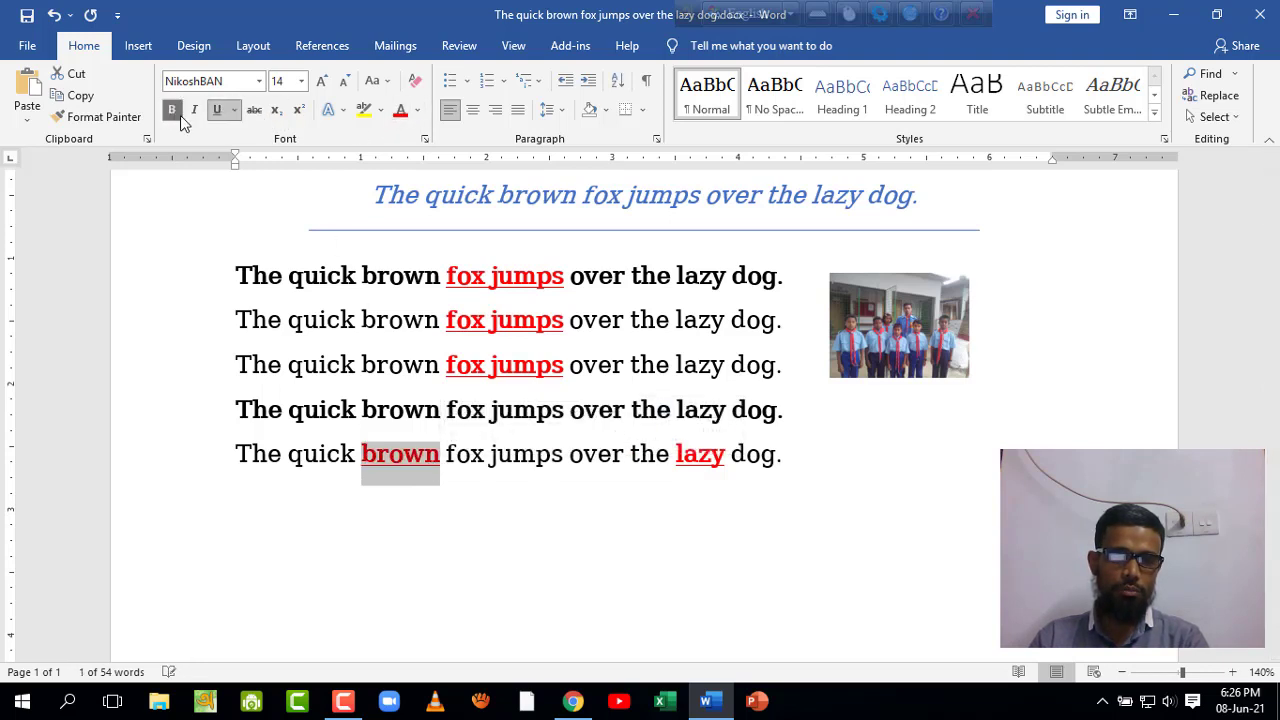
{"action": "left_click", "coordinate": [710, 453]}
Select all text formatted like 'lazy' with Select Text with Similar Formatting, then select 'fox jumps' on line 1
{"action": "left_click_drag", "start_coordinate": [690, 455], "coordinate": [724, 456]}
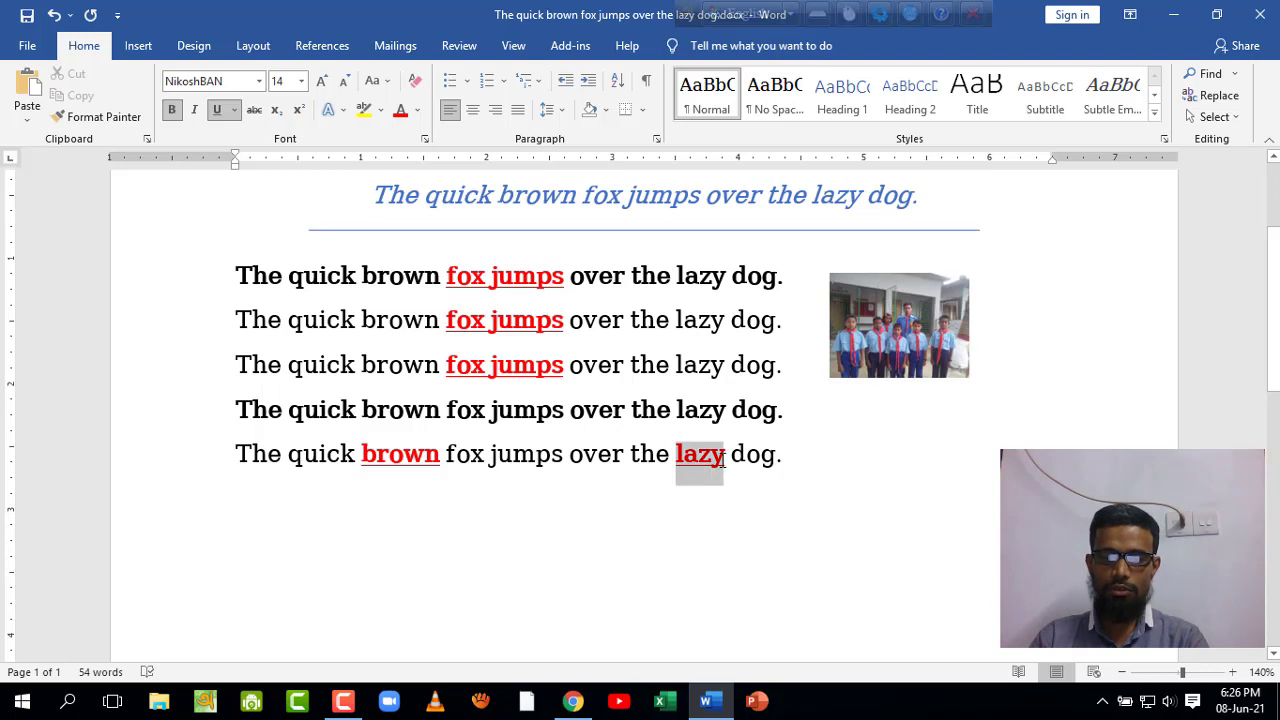
{"action": "left_click", "coordinate": [1207, 118]}
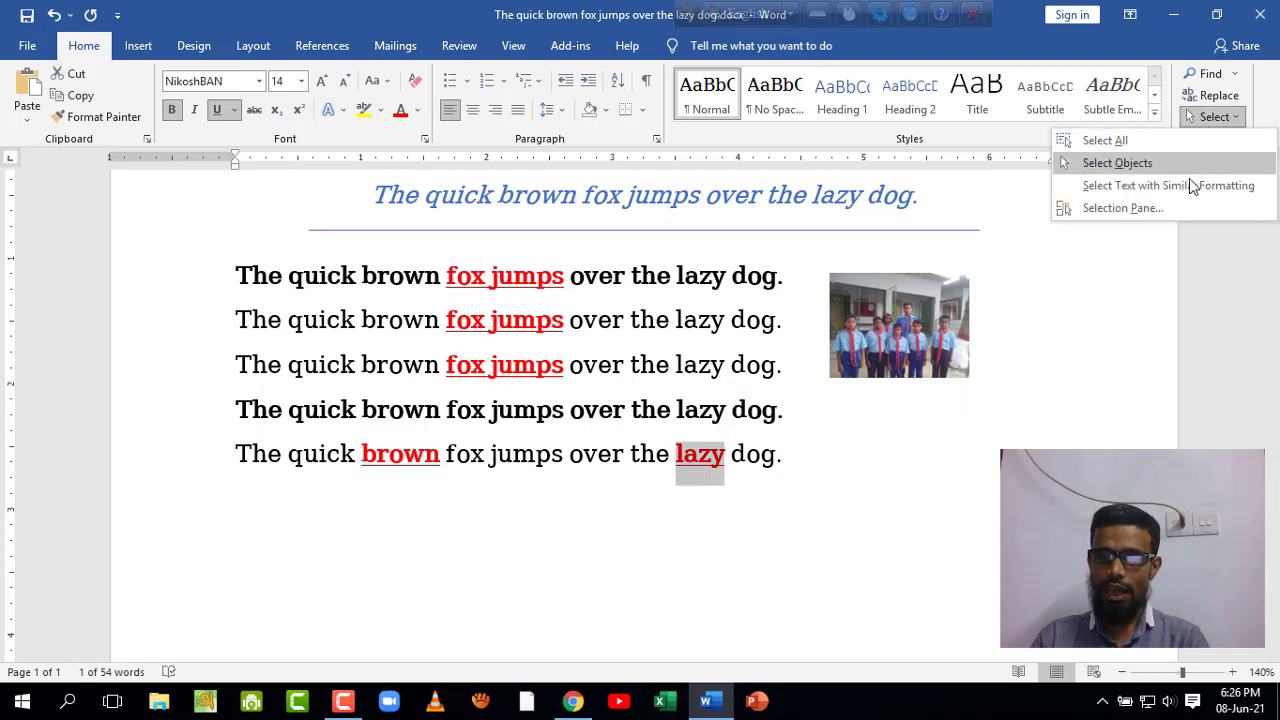
{"action": "left_click", "coordinate": [1192, 190]}
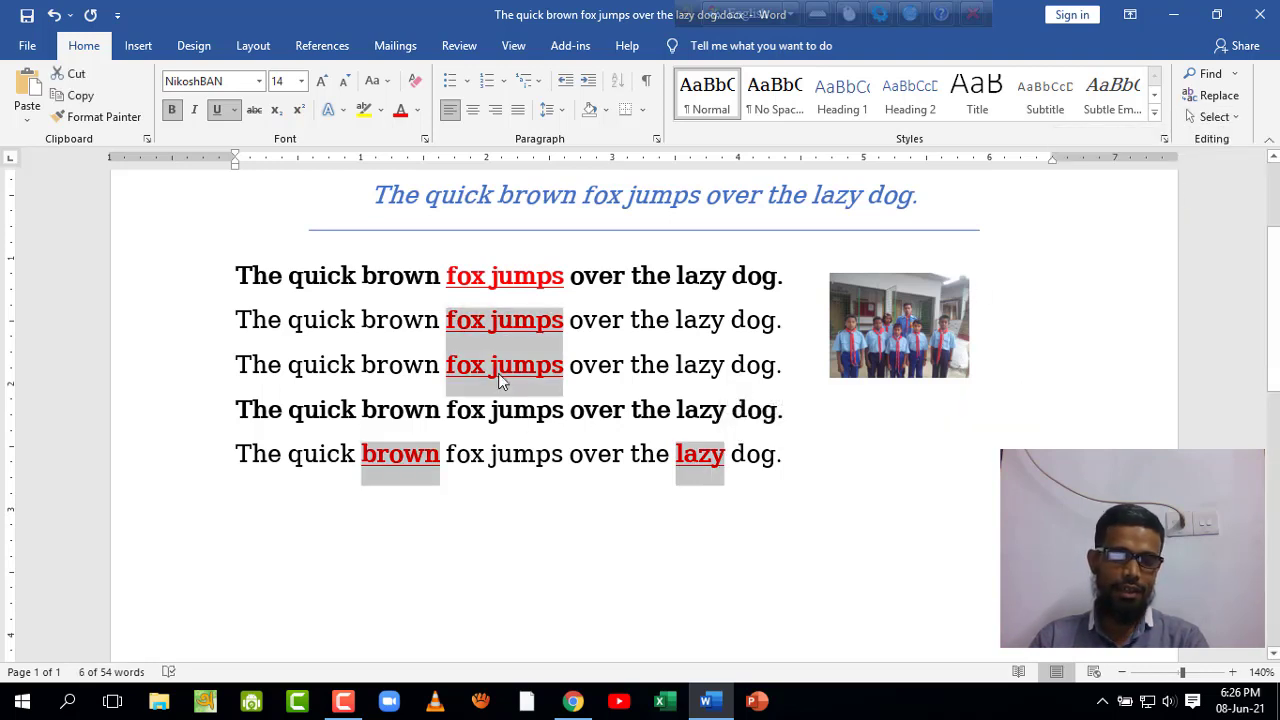
{"action": "left_click", "coordinate": [405, 458]}
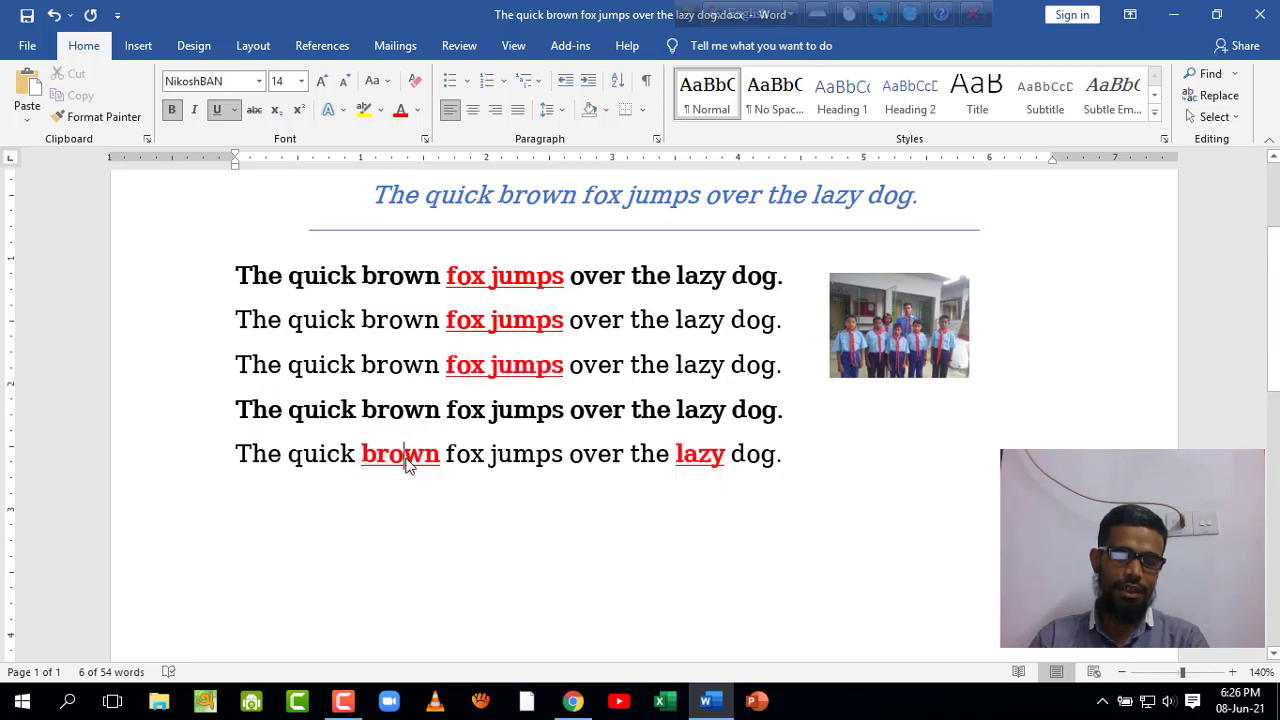
{"action": "left_click_drag", "start_coordinate": [446, 276], "coordinate": [568, 277]}
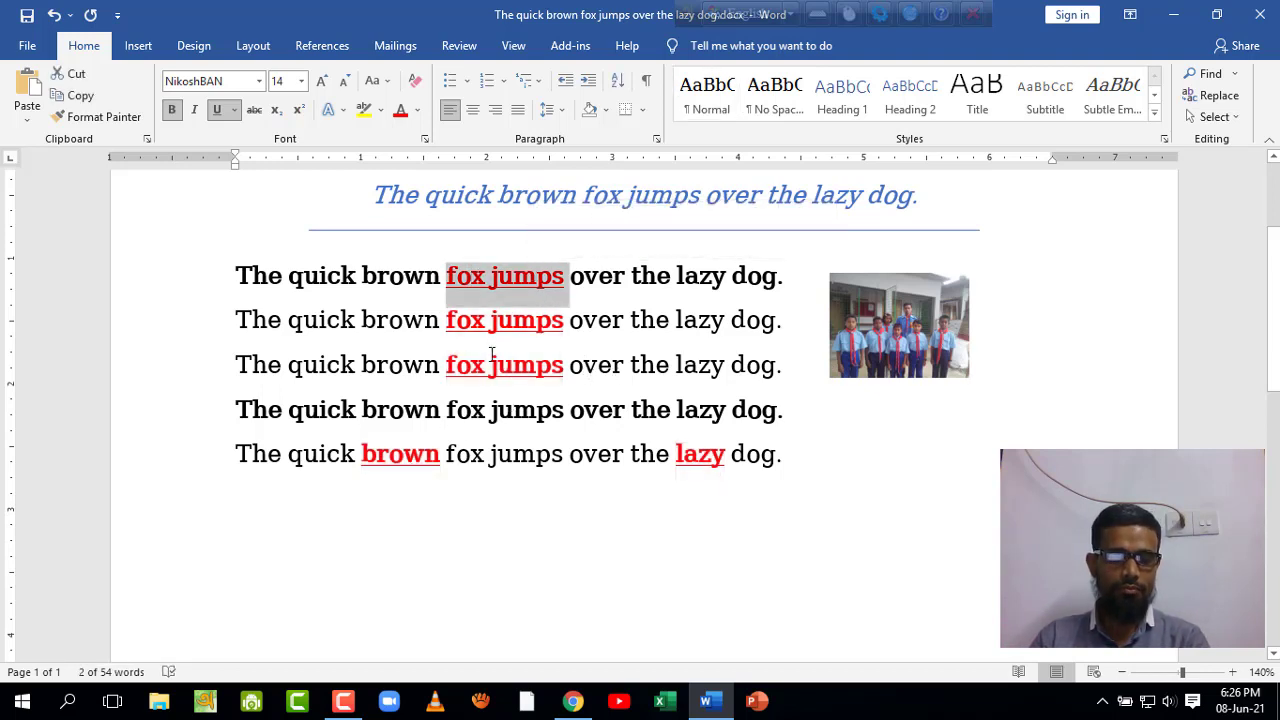
Remove the underline and bold from 'fox jumps' on the first line
{"action": "left_click", "coordinate": [216, 110]}
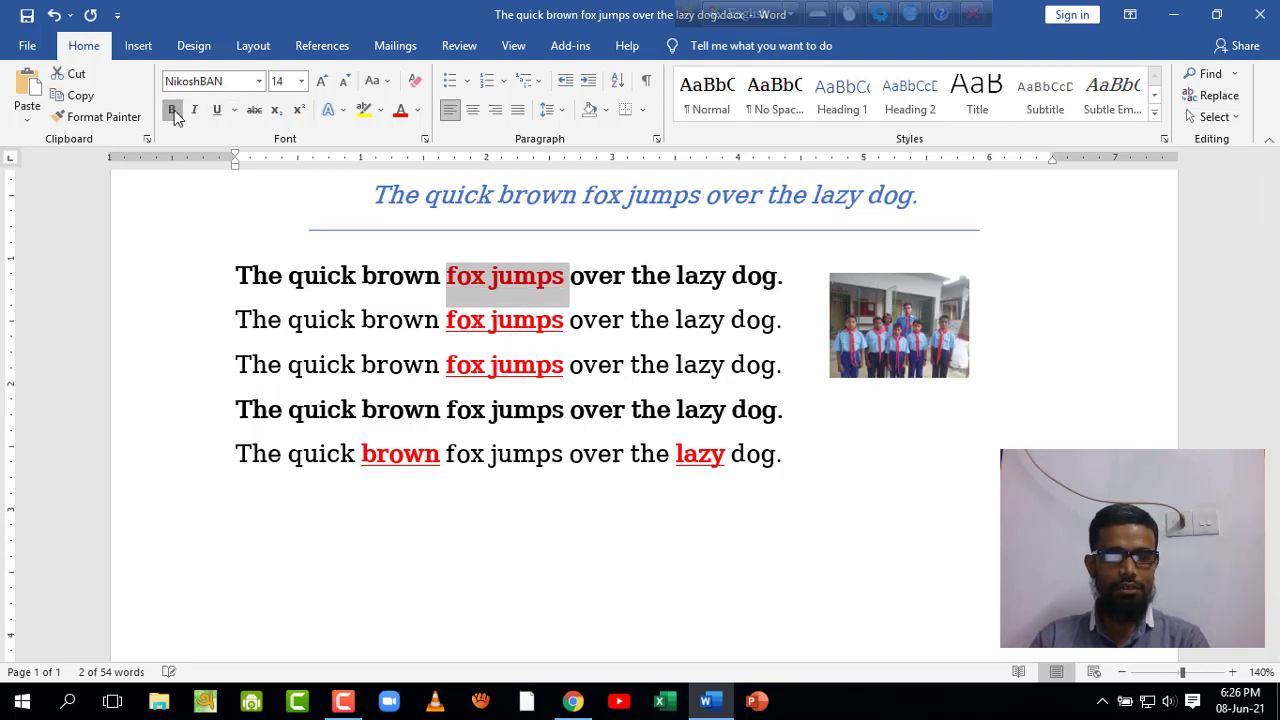
{"action": "left_click", "coordinate": [171, 110]}
{"action": "left_click", "coordinate": [507, 284]}
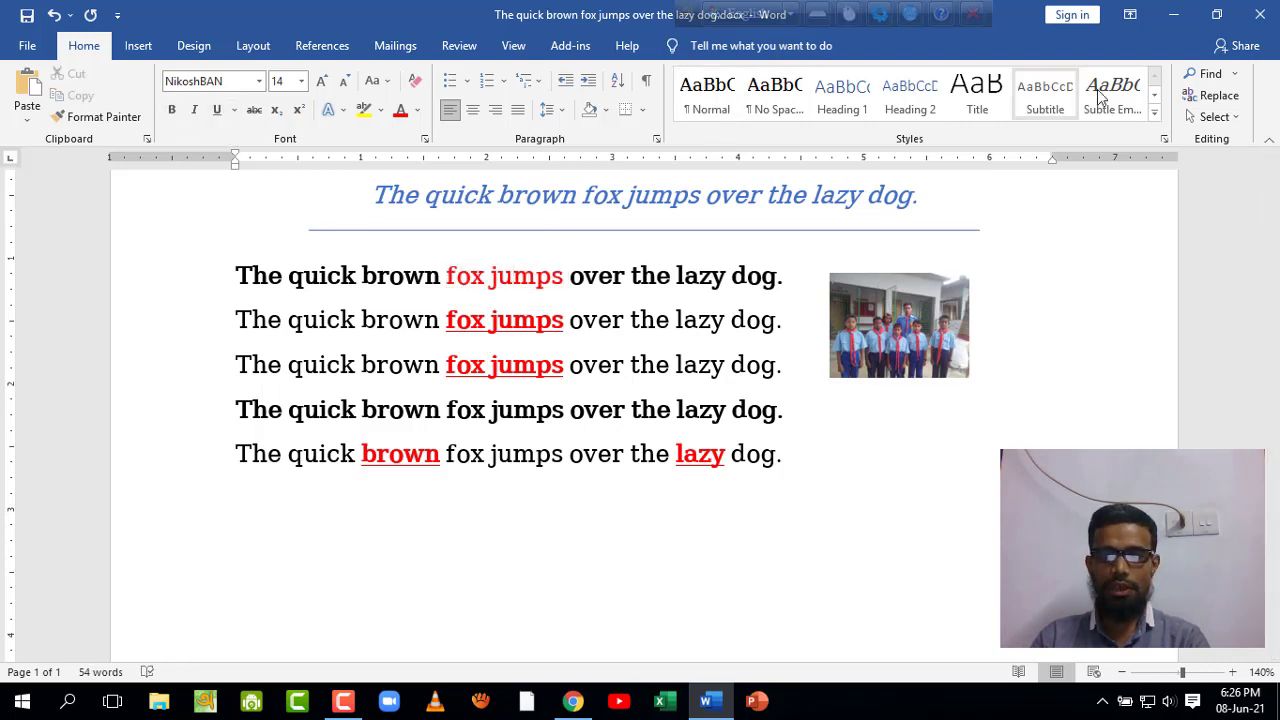
Apply the Strong style from the Styles gallery to 'jumps' on line 1
{"action": "left_click", "coordinate": [1154, 116]}
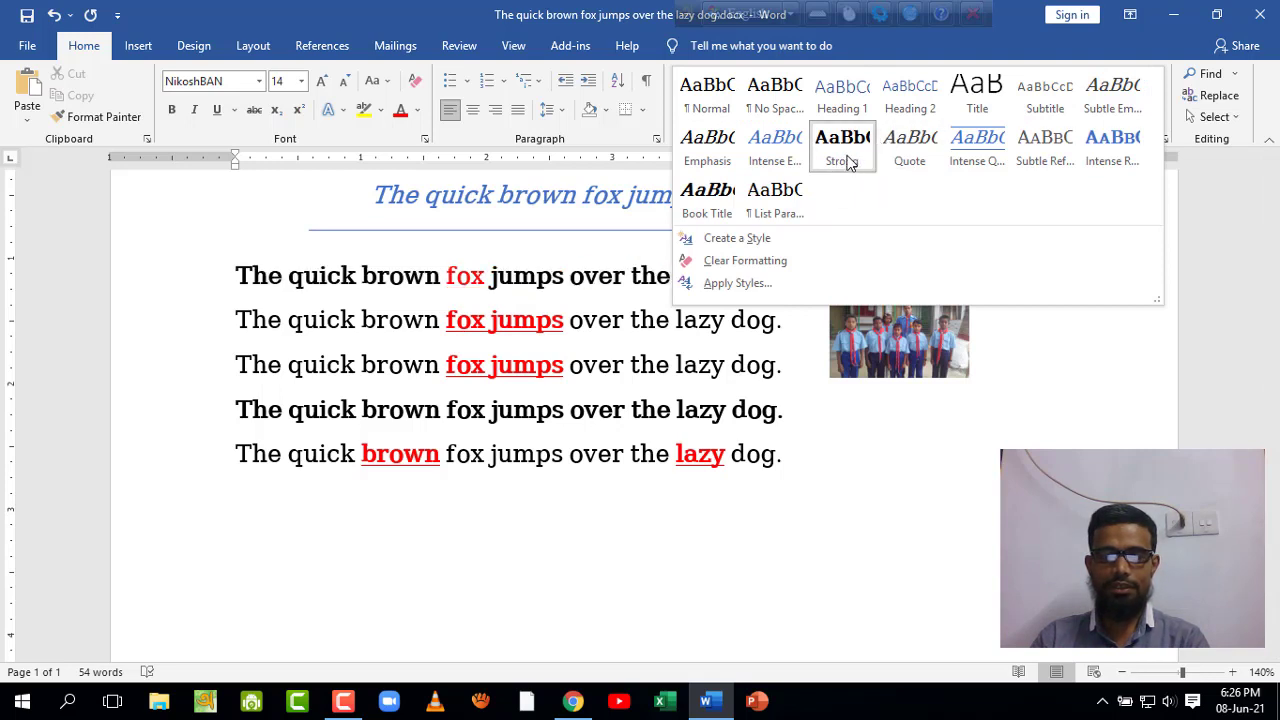
{"action": "key", "text": "Escape"}
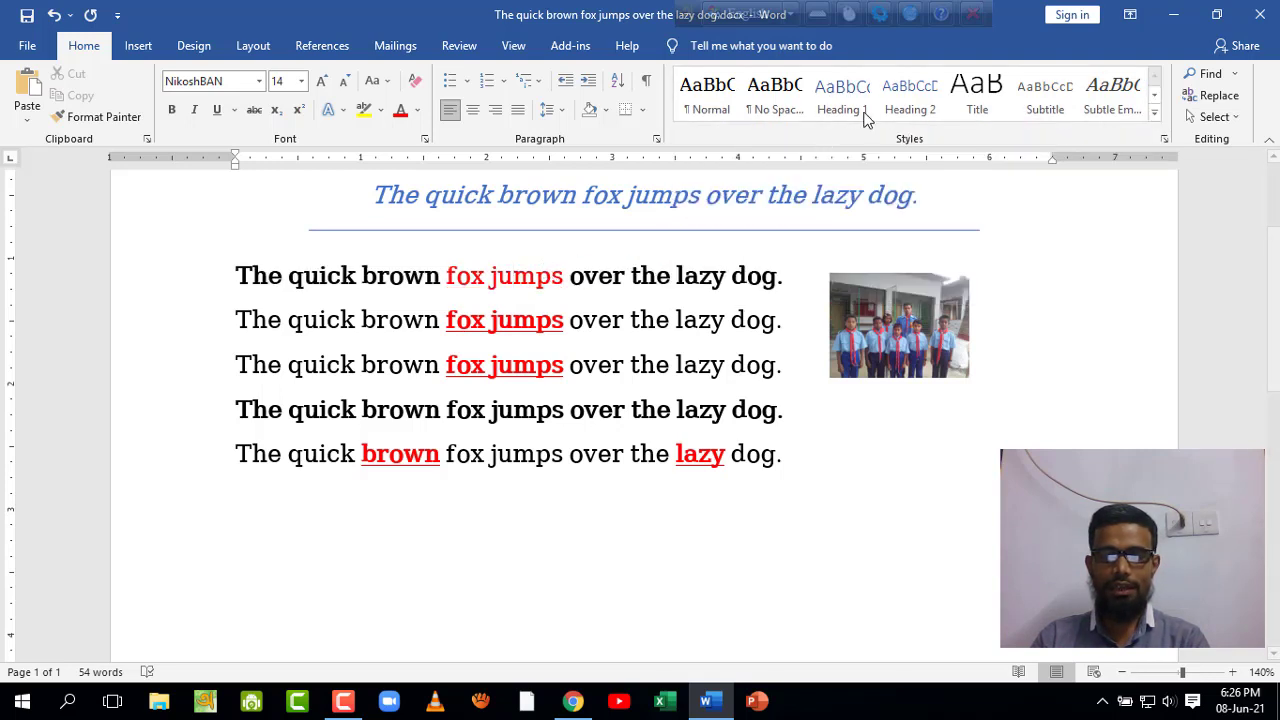
{"action": "left_click", "coordinate": [1155, 118]}
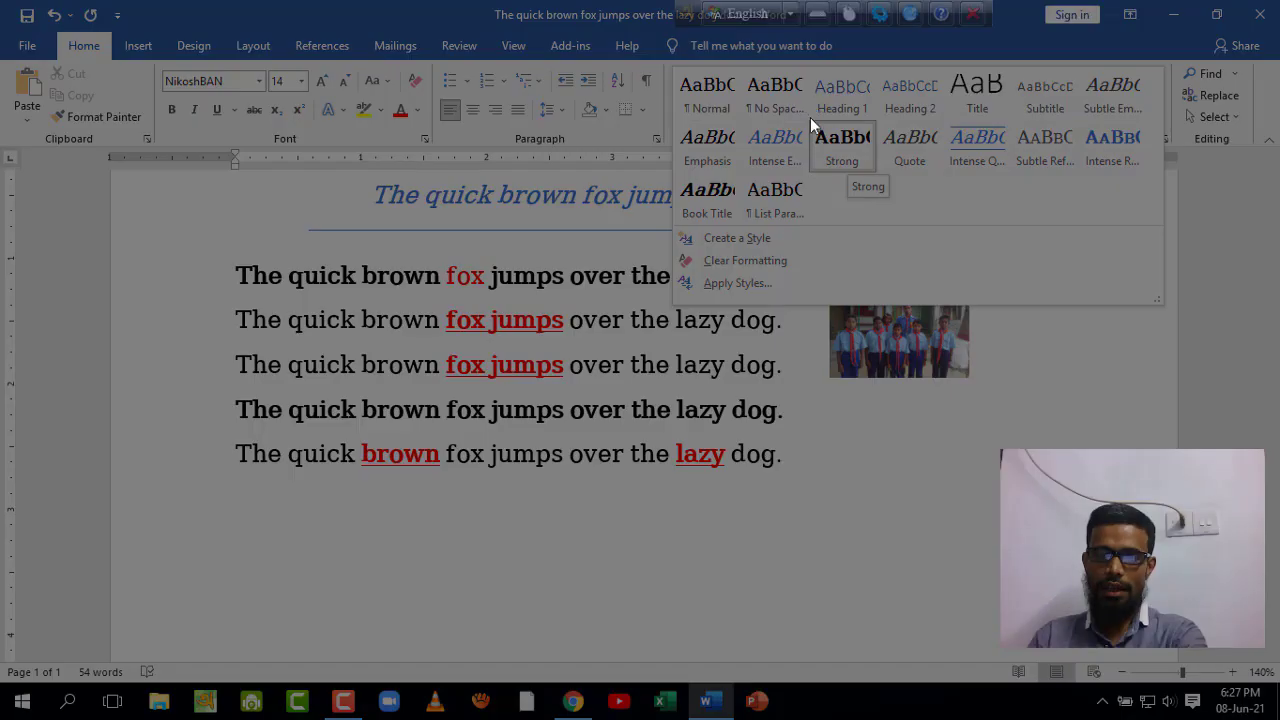
{"action": "key", "text": "Print"}
{"action": "left_click_drag", "start_coordinate": [805, 113], "coordinate": [886, 177]}
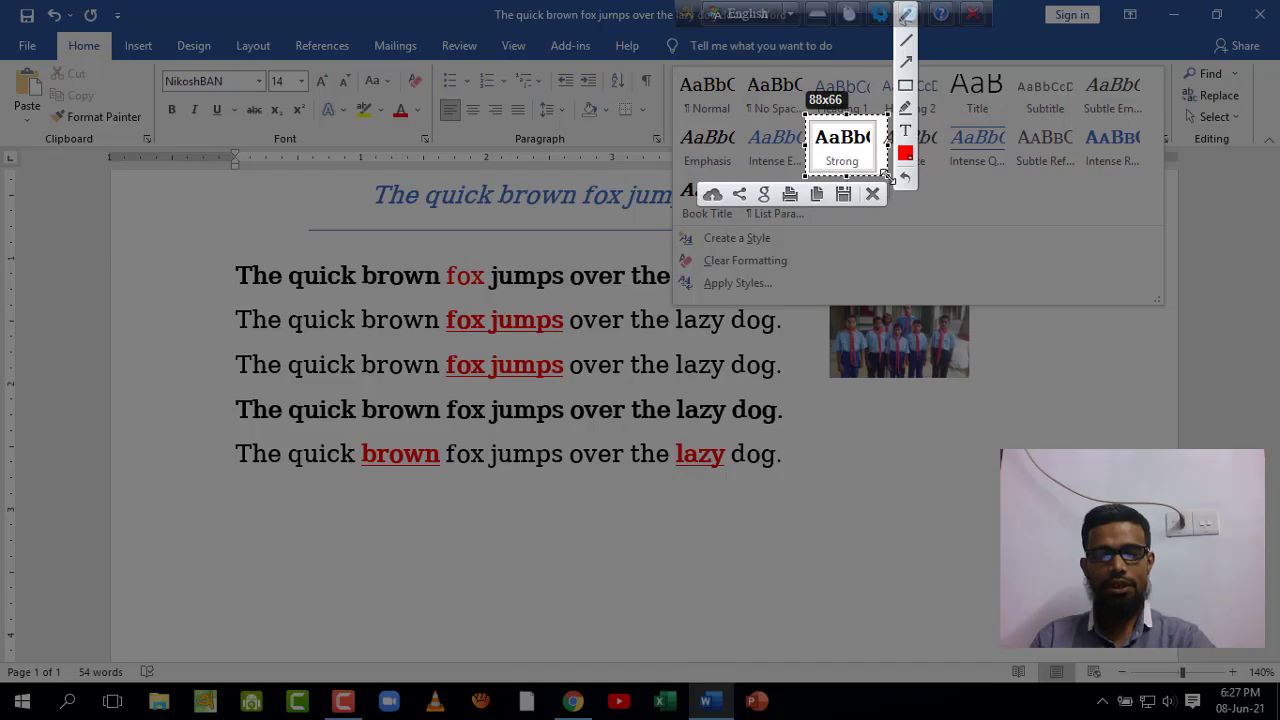
{"action": "key", "text": "ctrl+c"}
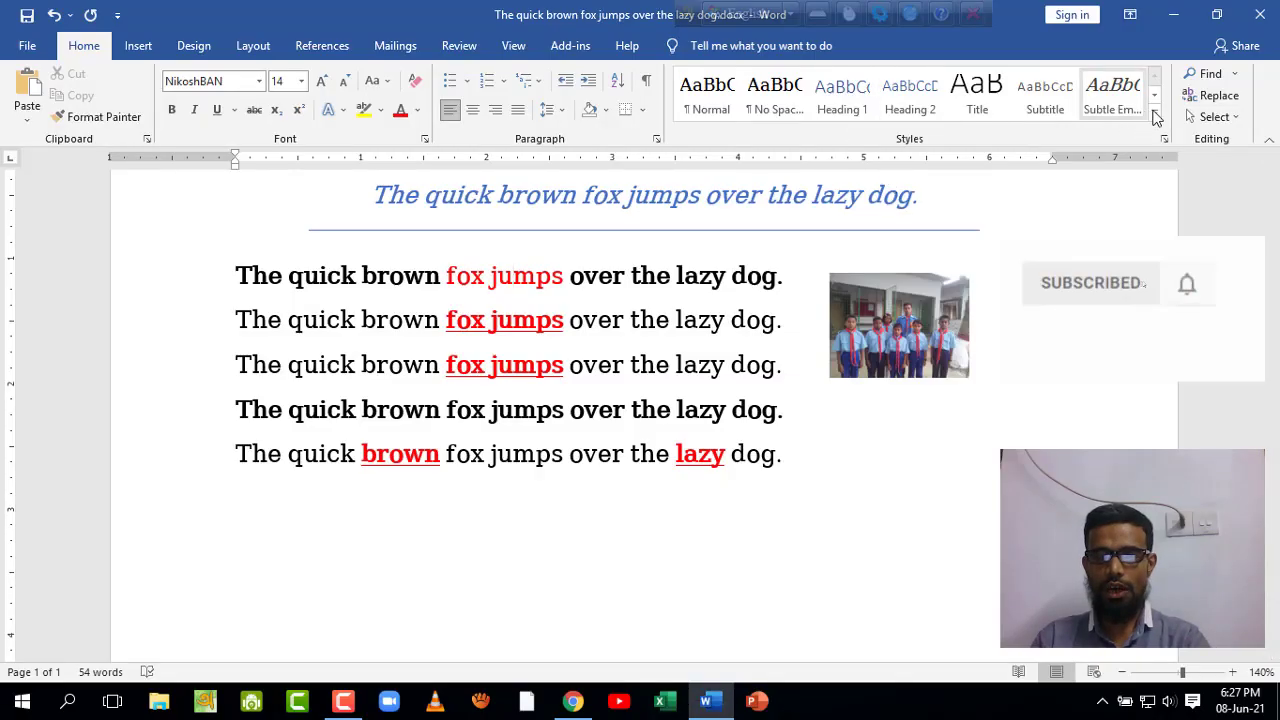
{"action": "left_click", "coordinate": [1154, 118]}
{"action": "left_click", "coordinate": [862, 150]}
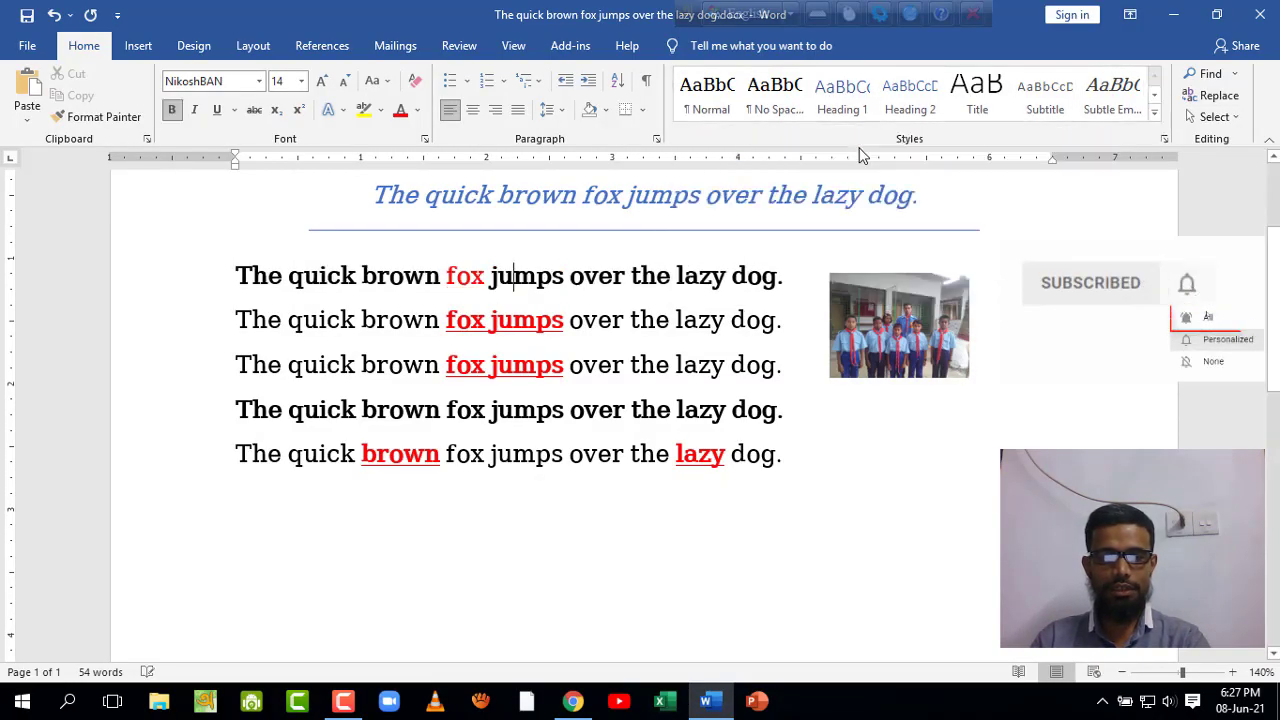
Select the whole first line and apply the Strong style to it
{"action": "left_click", "coordinate": [471, 283]}
{"action": "left_click", "coordinate": [180, 287]}
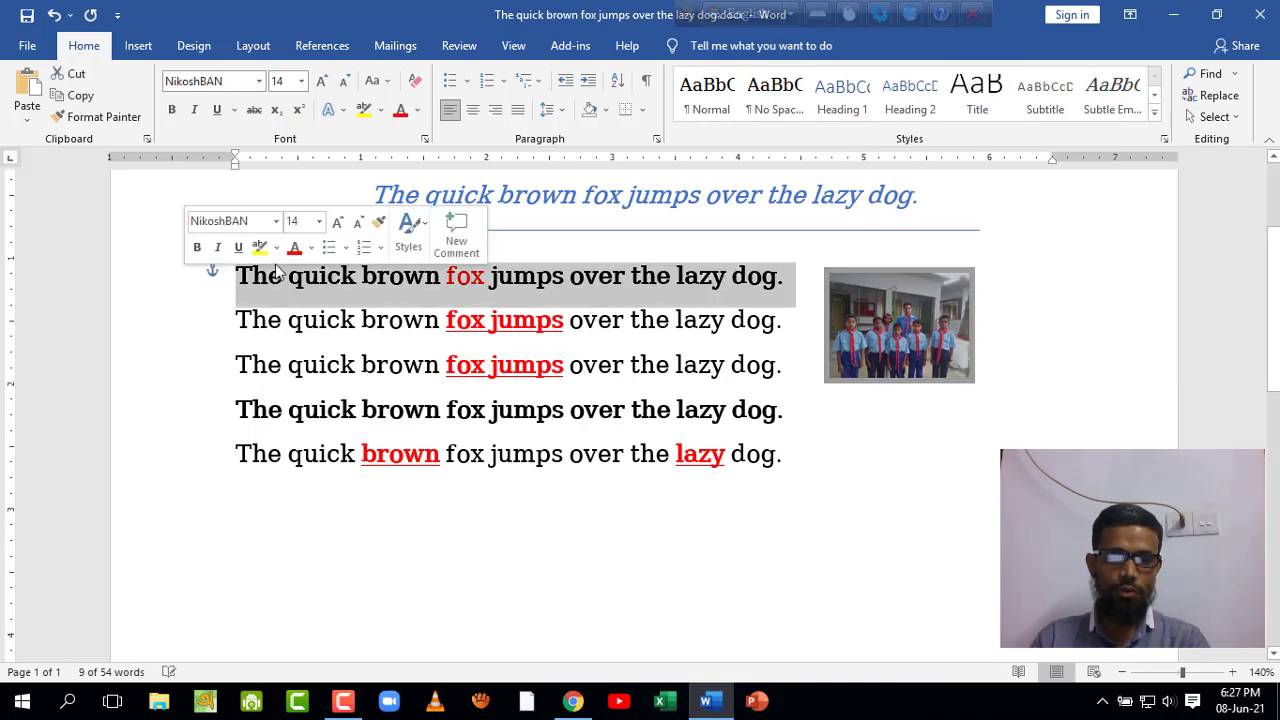
{"action": "left_click", "coordinate": [1154, 118]}
{"action": "left_click", "coordinate": [838, 147]}
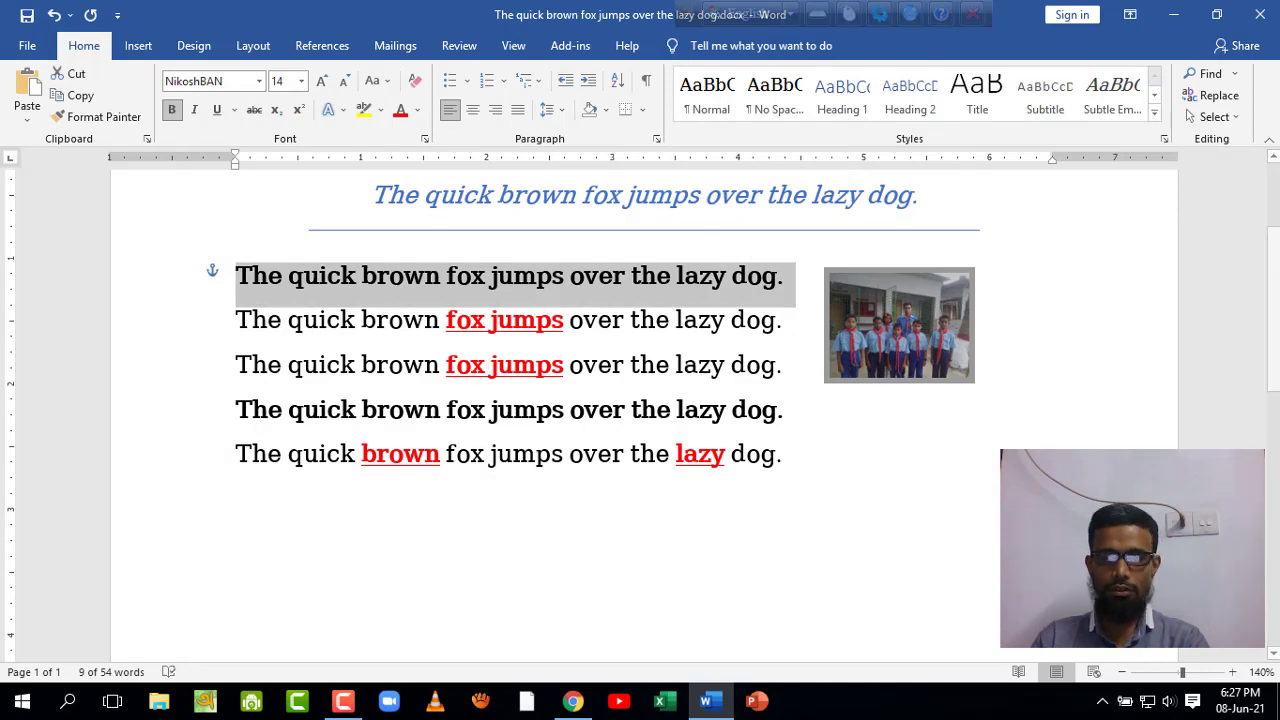
Turn bold off on the first line so it becomes plain black text
{"action": "left_click", "coordinate": [1154, 118]}
{"action": "key", "text": "Escape"}
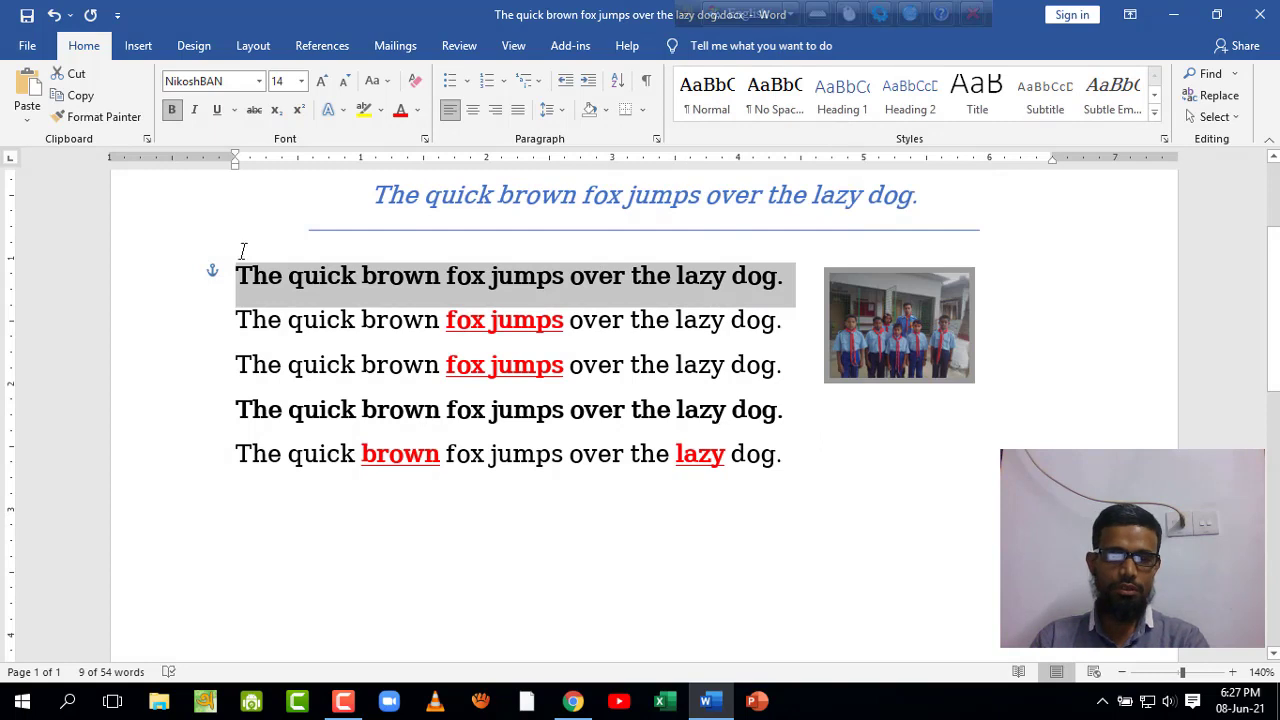
{"action": "left_click", "coordinate": [172, 112]}
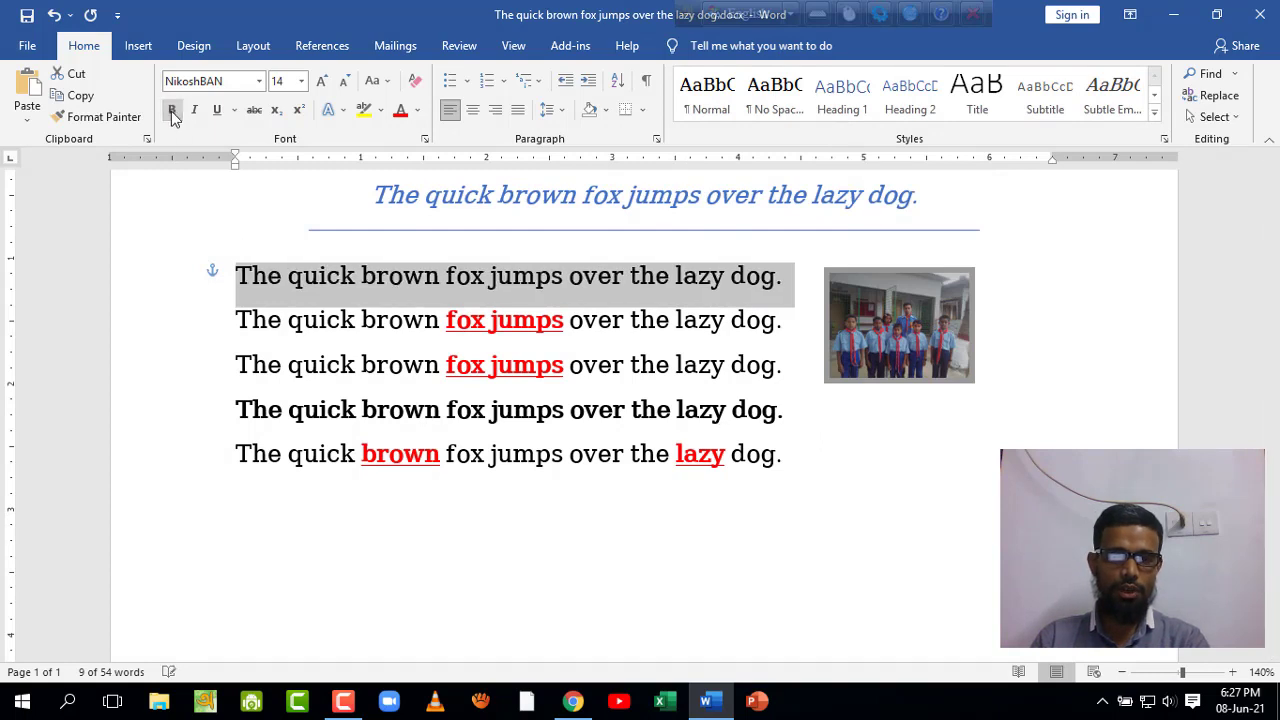
{"action": "left_click", "coordinate": [396, 290]}
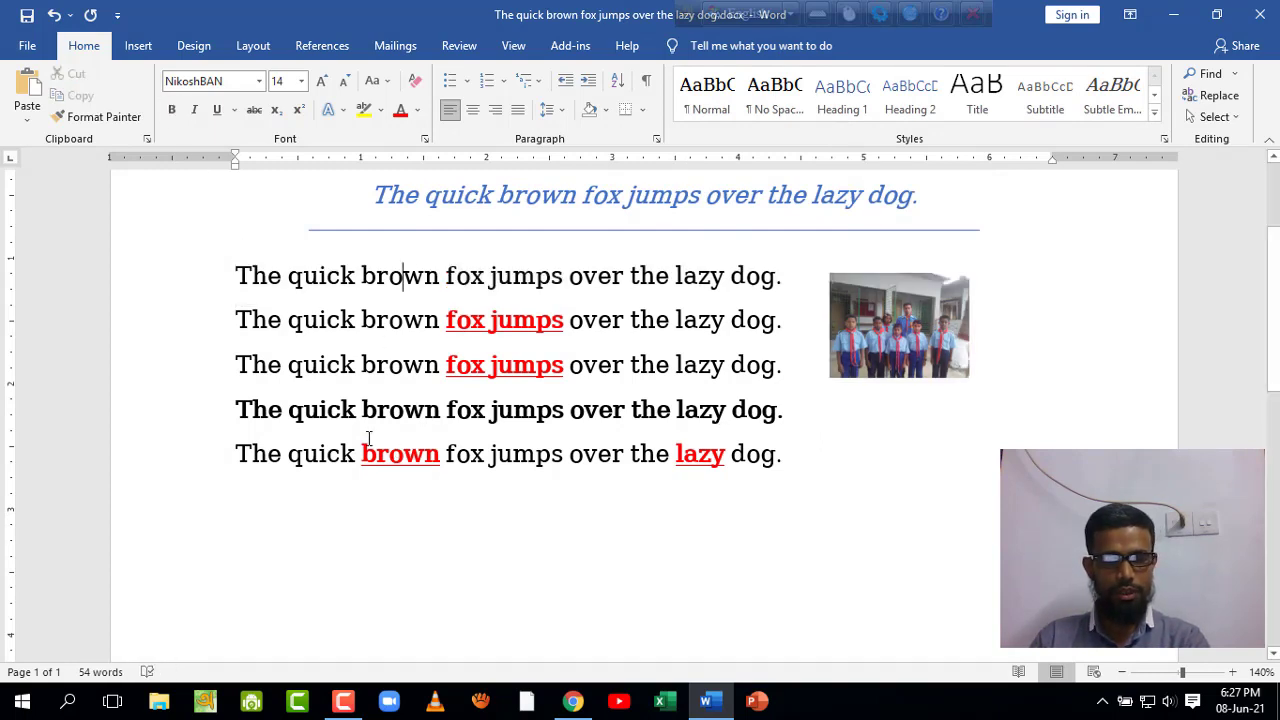
{"action": "left_click", "coordinate": [198, 280]}
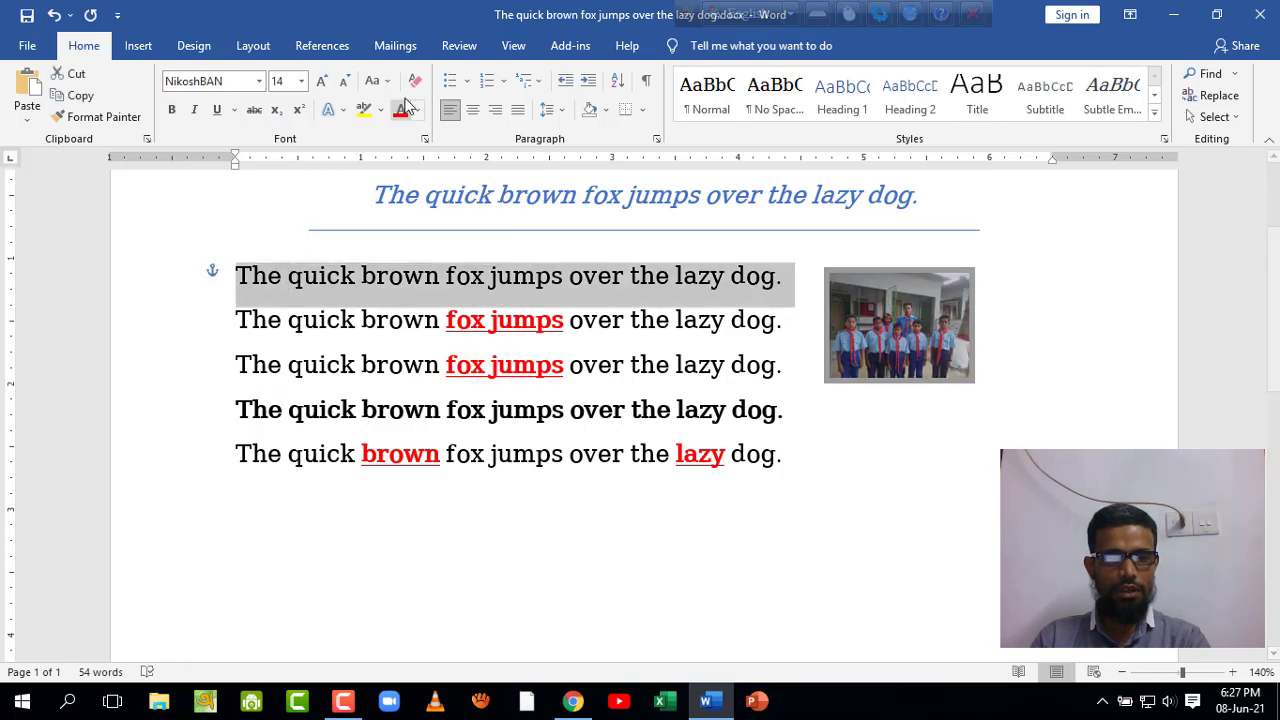
{"action": "left_click", "coordinate": [518, 276]}
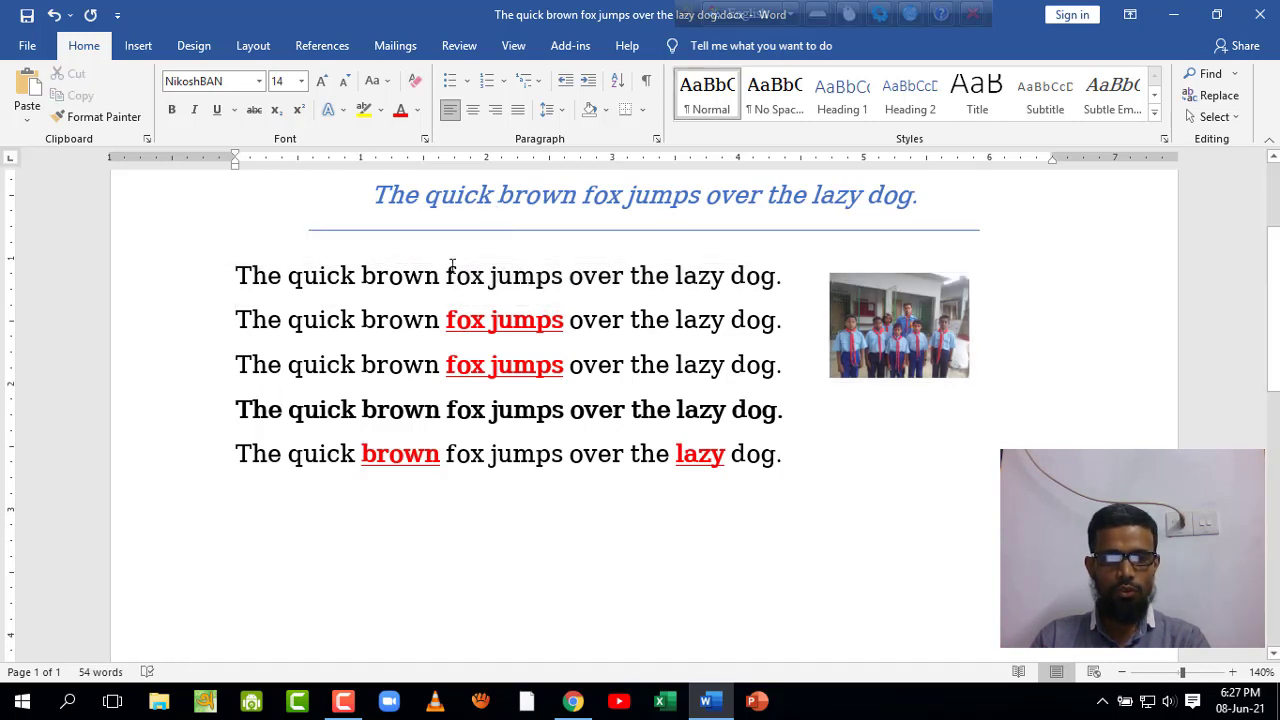
Make 'fox jumps' on the first line red, underlined and bold
{"action": "left_click_drag", "start_coordinate": [447, 276], "coordinate": [568, 276]}
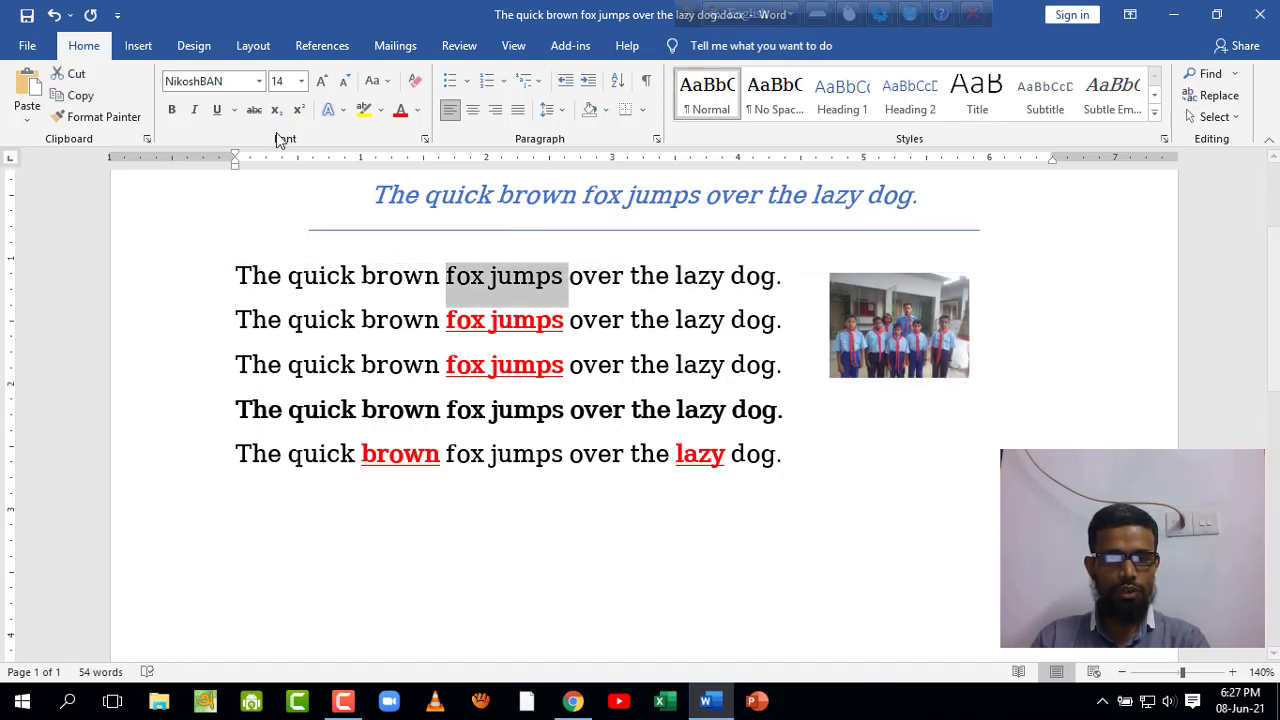
{"action": "left_click", "coordinate": [400, 112]}
{"action": "left_click", "coordinate": [216, 110]}
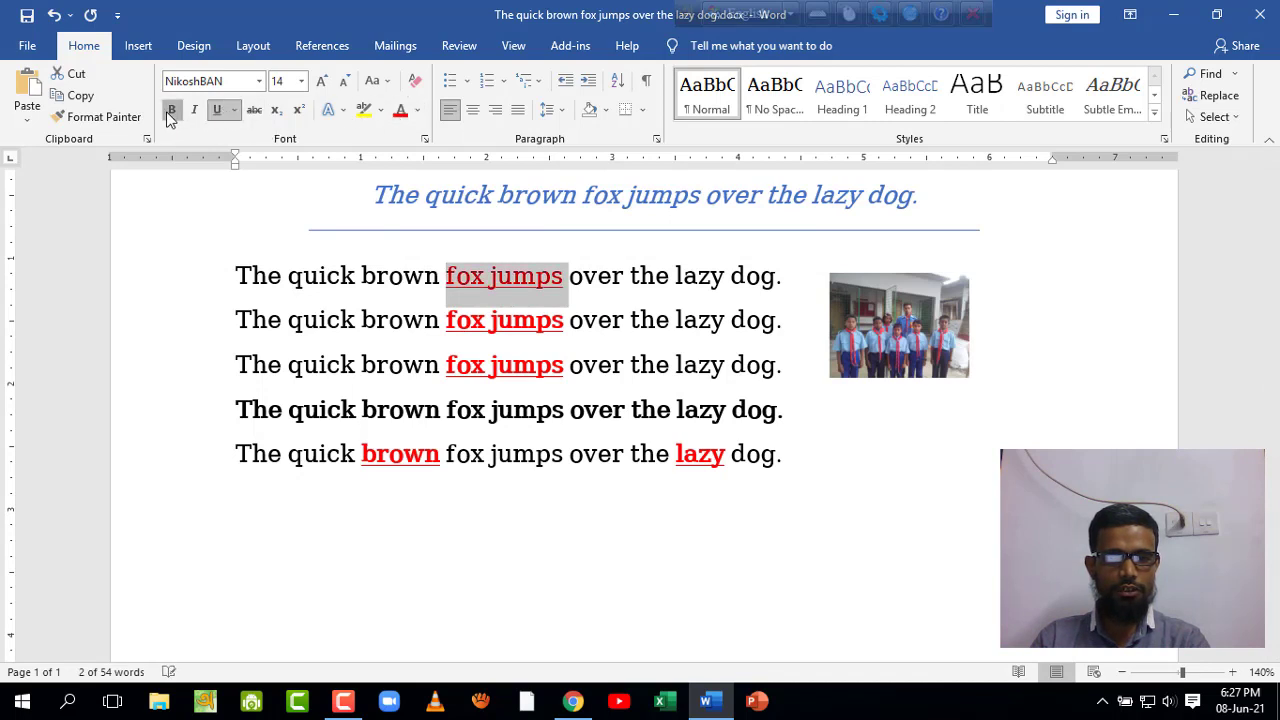
{"action": "left_click", "coordinate": [171, 110]}
{"action": "left_click", "coordinate": [658, 320]}
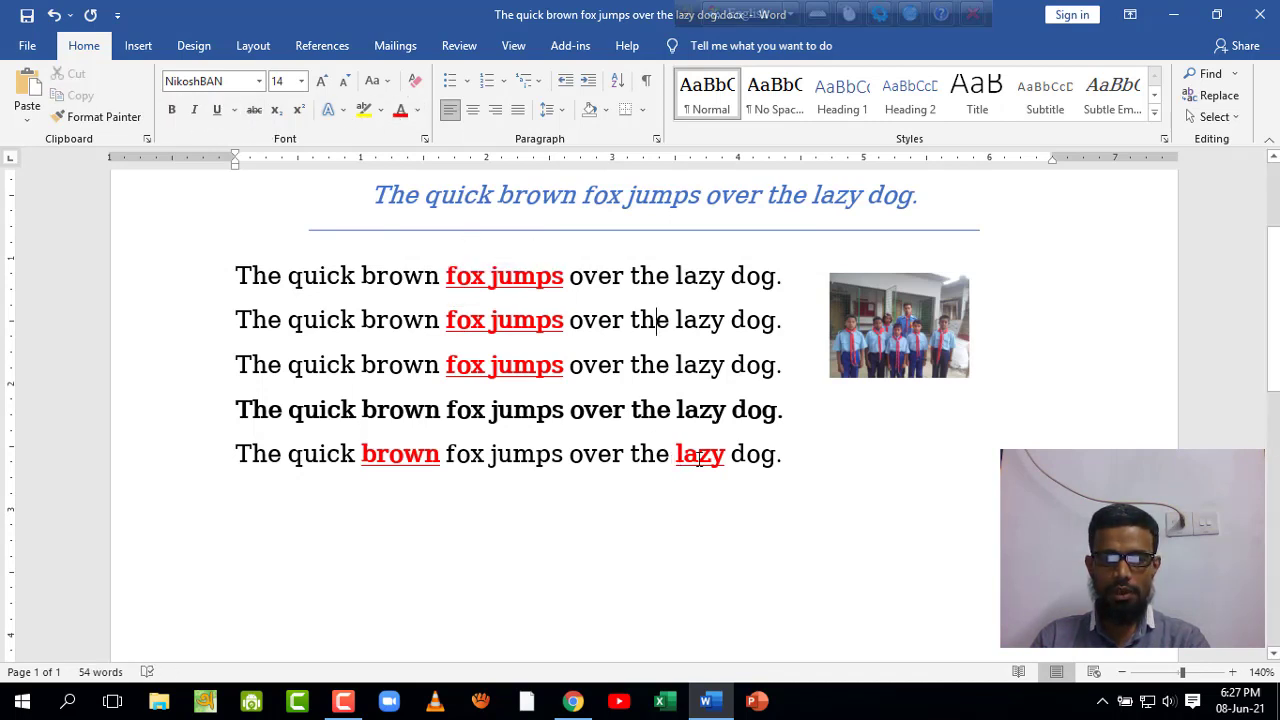
Select 'brown' and use Select Text with Similar Formatting to pick all matching phrases
{"action": "left_click_drag", "start_coordinate": [675, 456], "coordinate": [726, 456]}
{"action": "left_click_drag", "start_coordinate": [362, 456], "coordinate": [440, 468]}
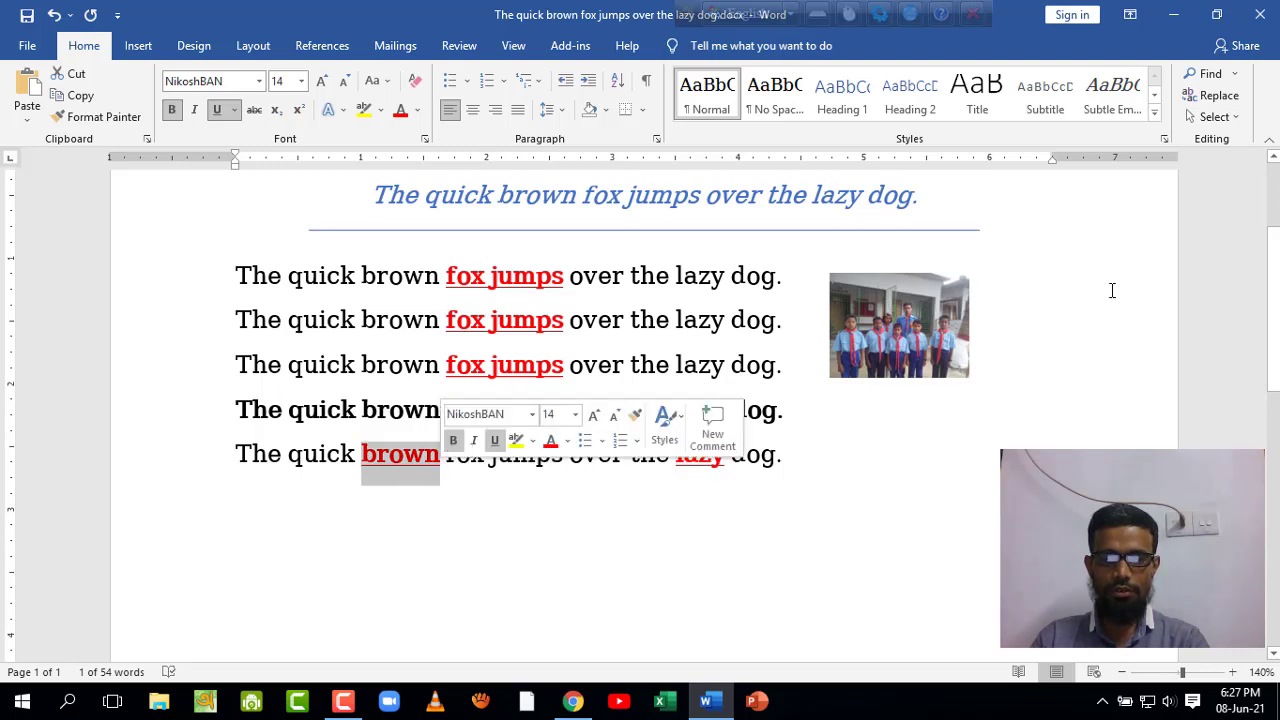
{"action": "left_click", "coordinate": [1231, 120]}
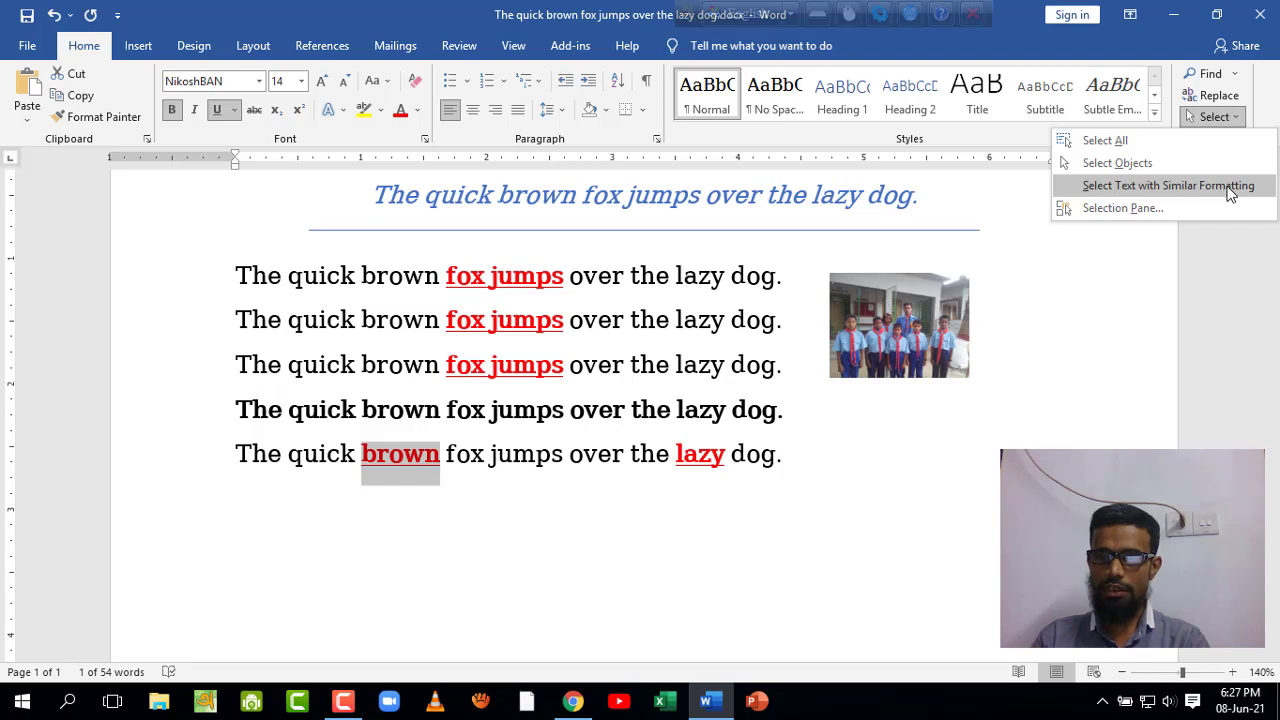
{"action": "left_click", "coordinate": [1231, 186]}
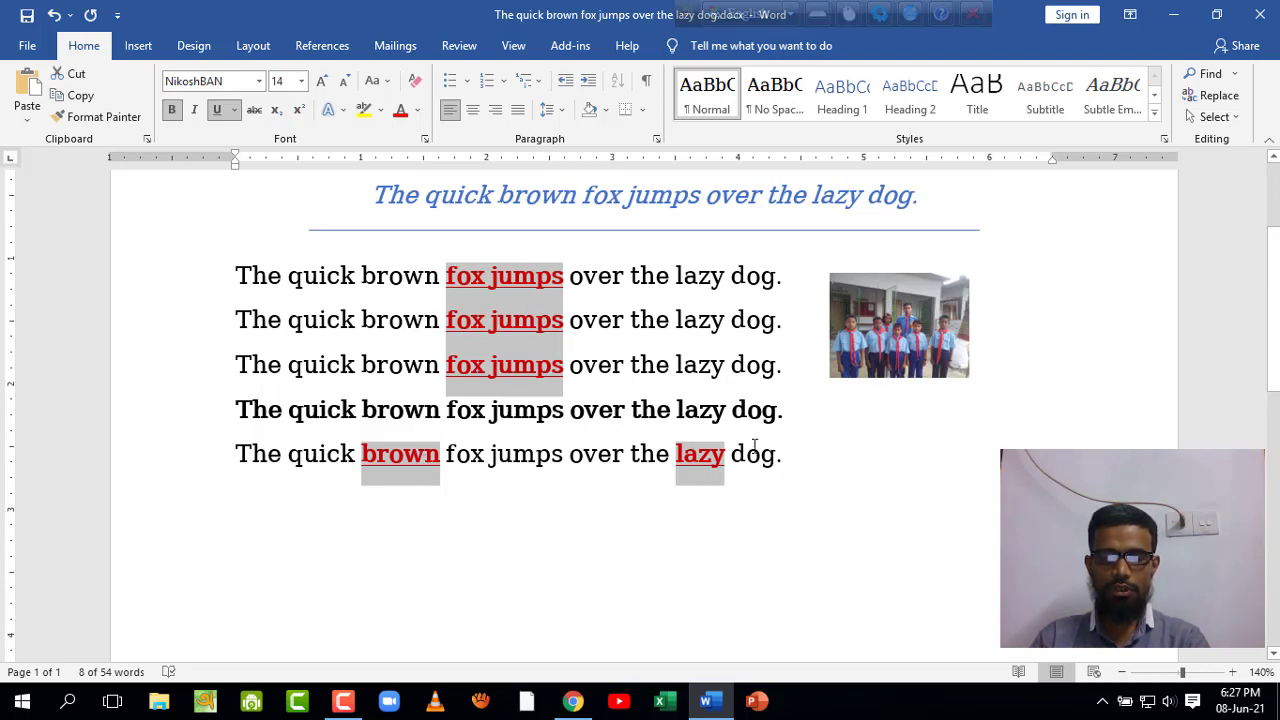
{"action": "left_click", "coordinate": [612, 376]}
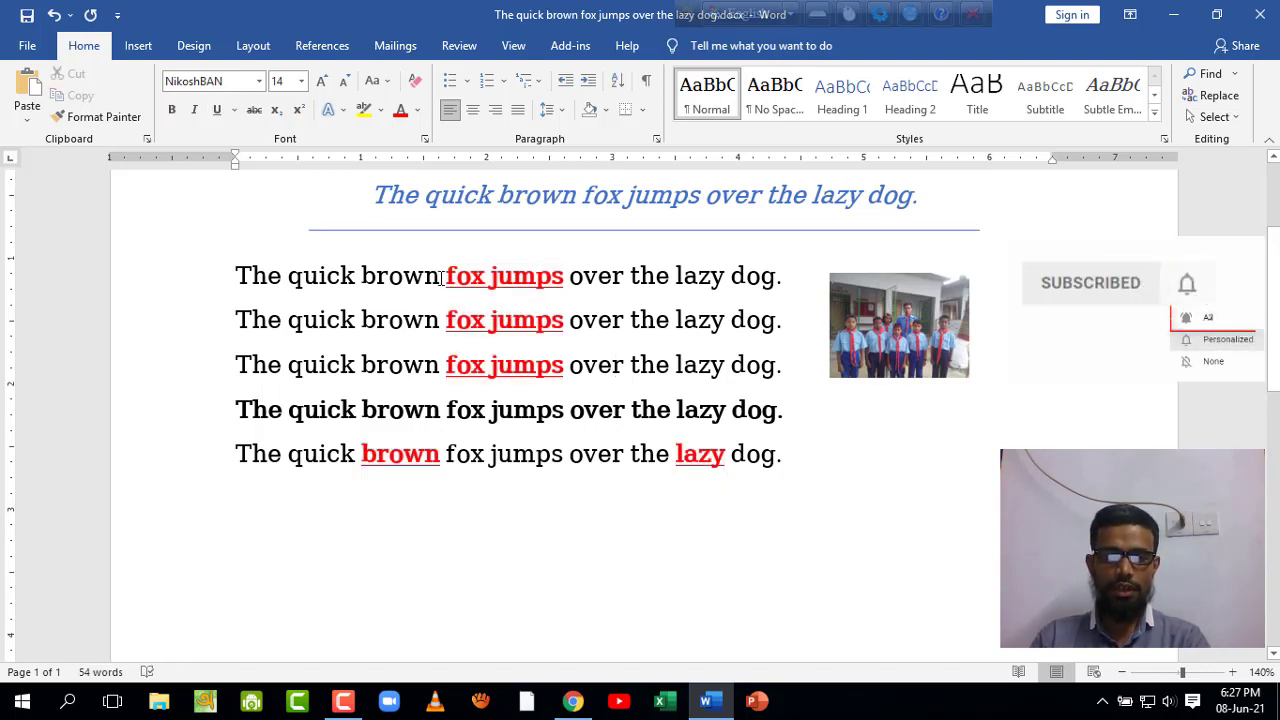
Italicize 'fox jumps' on the first two fox lines
{"action": "left_click_drag", "start_coordinate": [446, 270], "coordinate": [564, 322]}
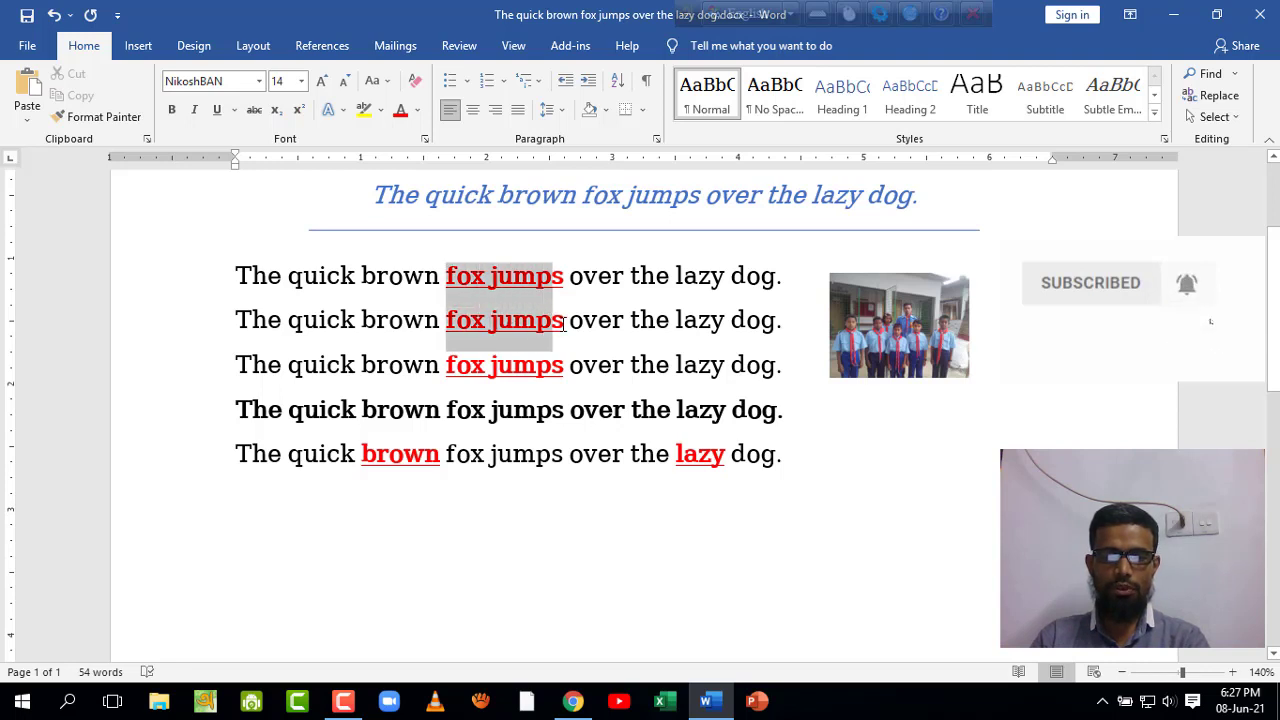
{"action": "left_click", "coordinate": [195, 112]}
{"action": "left_click", "coordinate": [565, 372]}
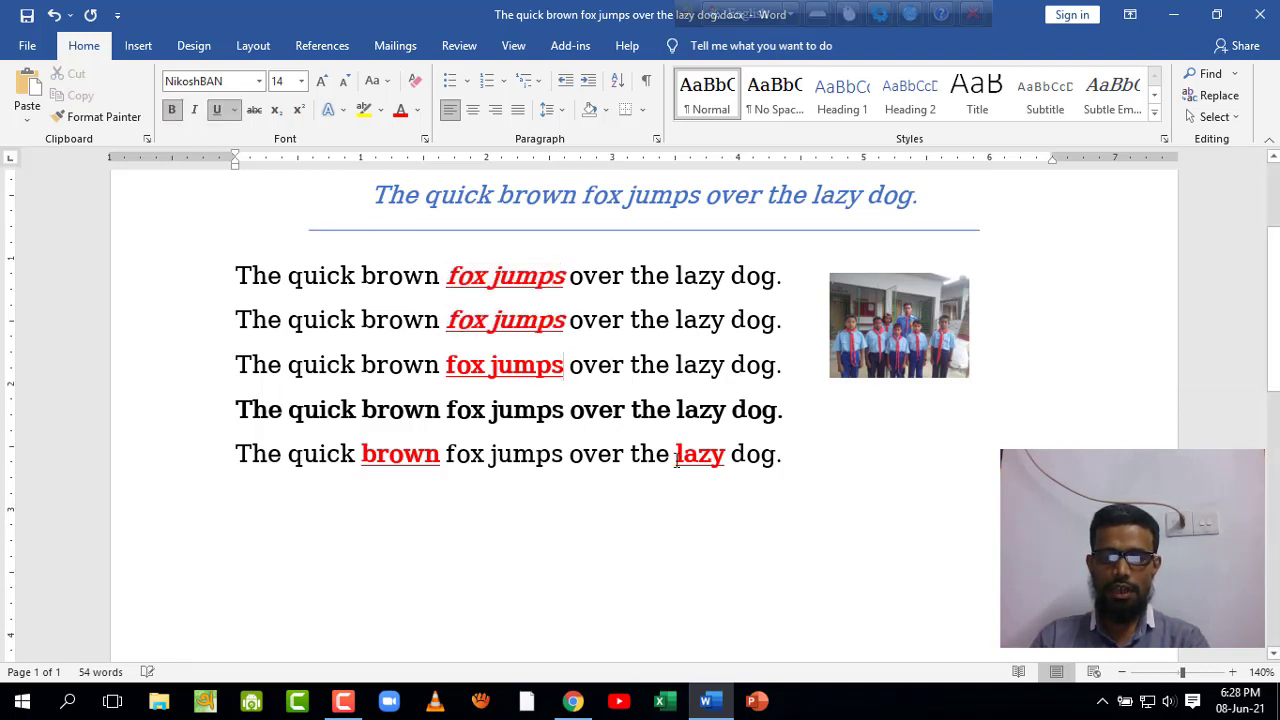
Select 'lazy' and use Select Text with Similar Formatting to select every non-italic matching phrase
{"action": "left_click_drag", "start_coordinate": [676, 458], "coordinate": [724, 460]}
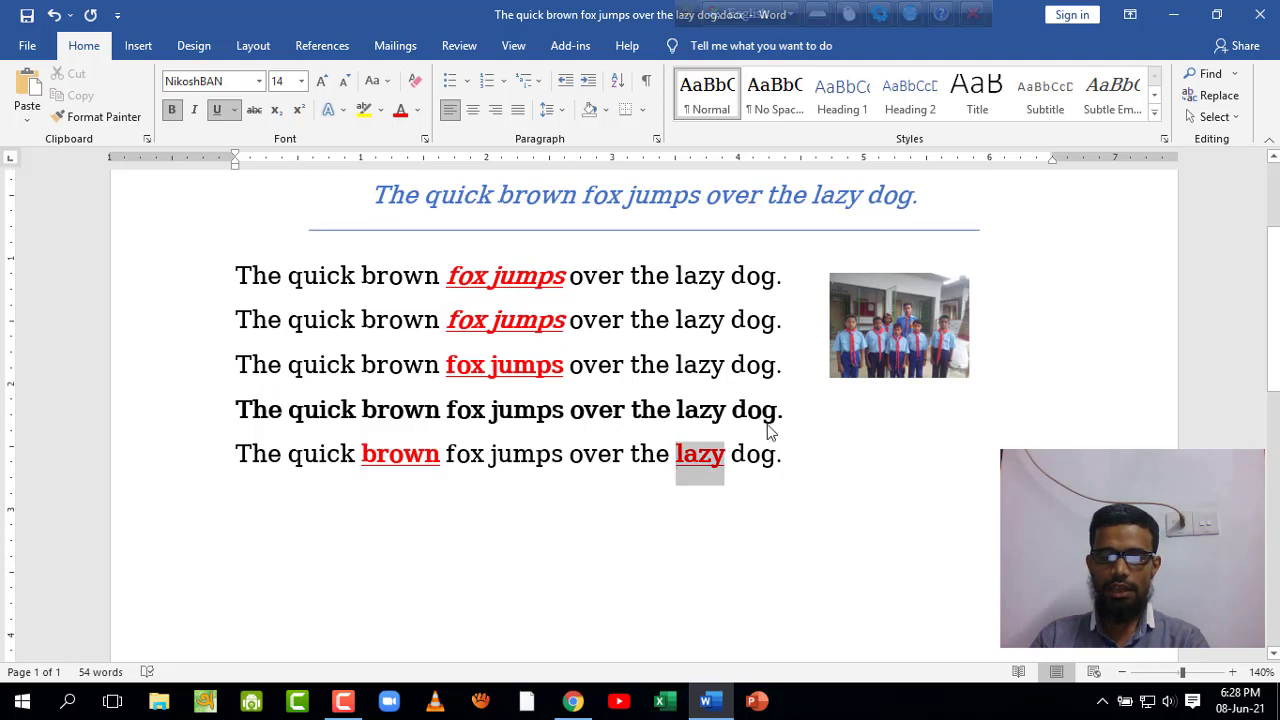
{"action": "left_click", "coordinate": [1225, 118]}
{"action": "left_click", "coordinate": [1219, 186]}
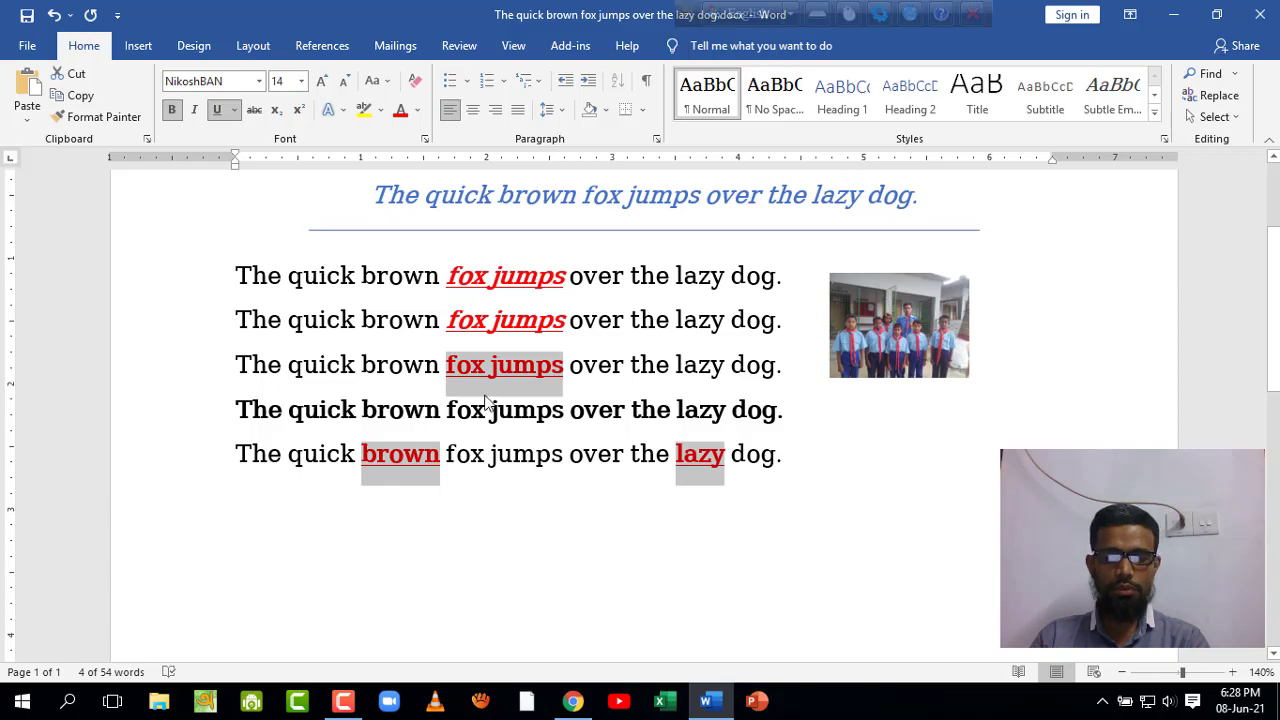
{"action": "key", "text": "Print"}
{"action": "left_click_drag", "start_coordinate": [168, 252], "coordinate": [846, 505]}
{"action": "left_click", "coordinate": [868, 339]}
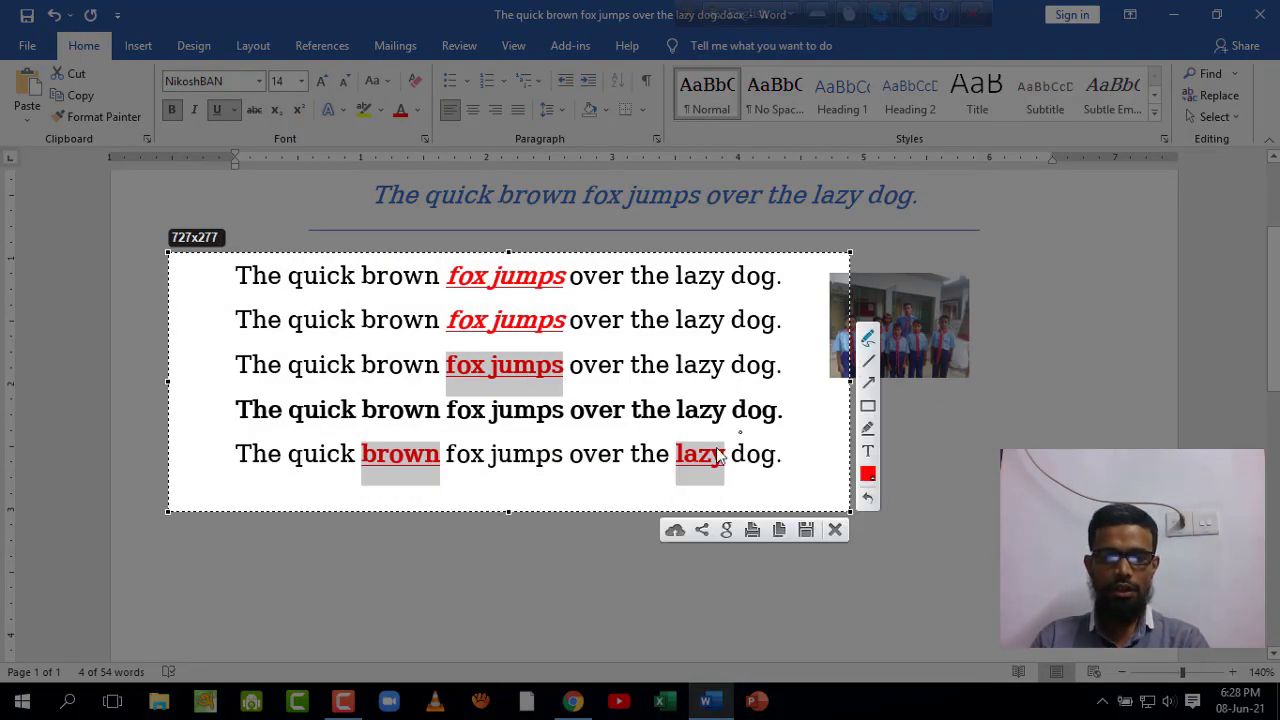
{"action": "mouse_move", "coordinate": [686, 466]}
{"action": "left_mouse_down"}
{"action": "mouse_move", "coordinate": [654, 471]}
{"action": "mouse_move", "coordinate": [555, 388]}
{"action": "mouse_move", "coordinate": [602, 377]}
{"action": "left_mouse_up"}
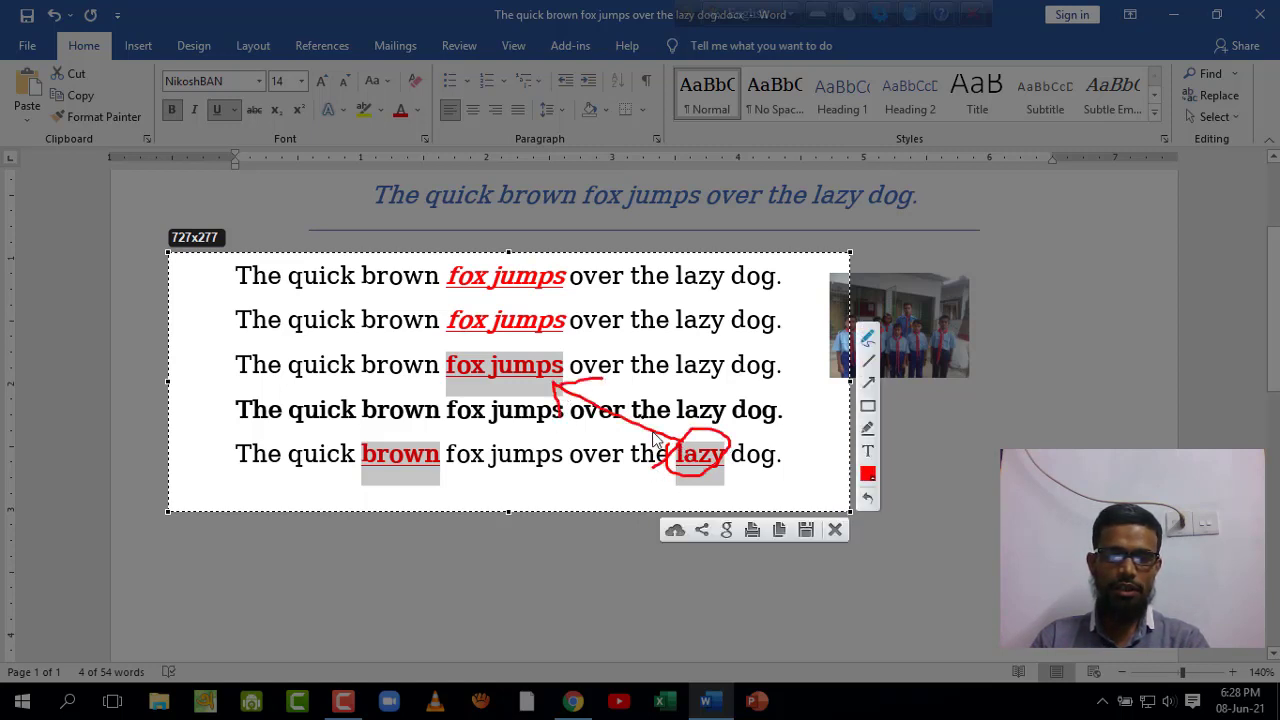
{"action": "left_click_drag", "start_coordinate": [648, 460], "coordinate": [440, 492]}
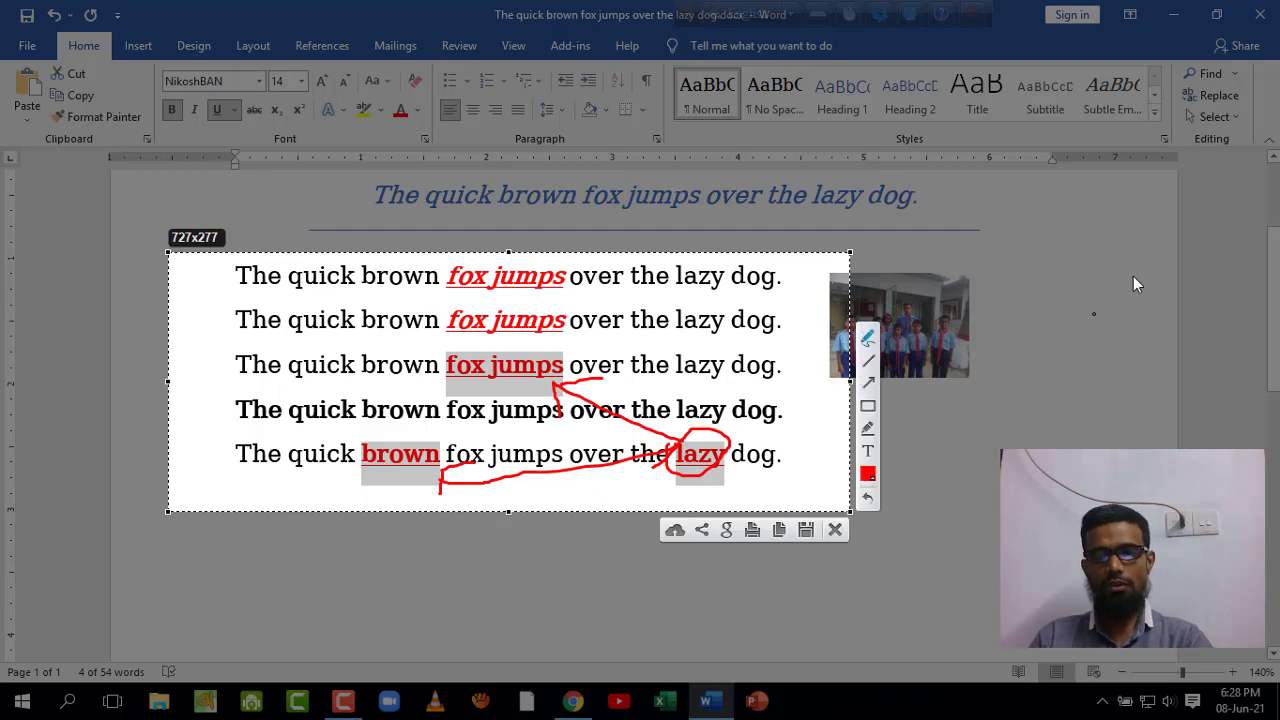
{"action": "key", "text": "Escape"}
{"action": "scroll", "coordinate": [1148, 272], "scroll_direction": "up", "scroll_amount": 3}
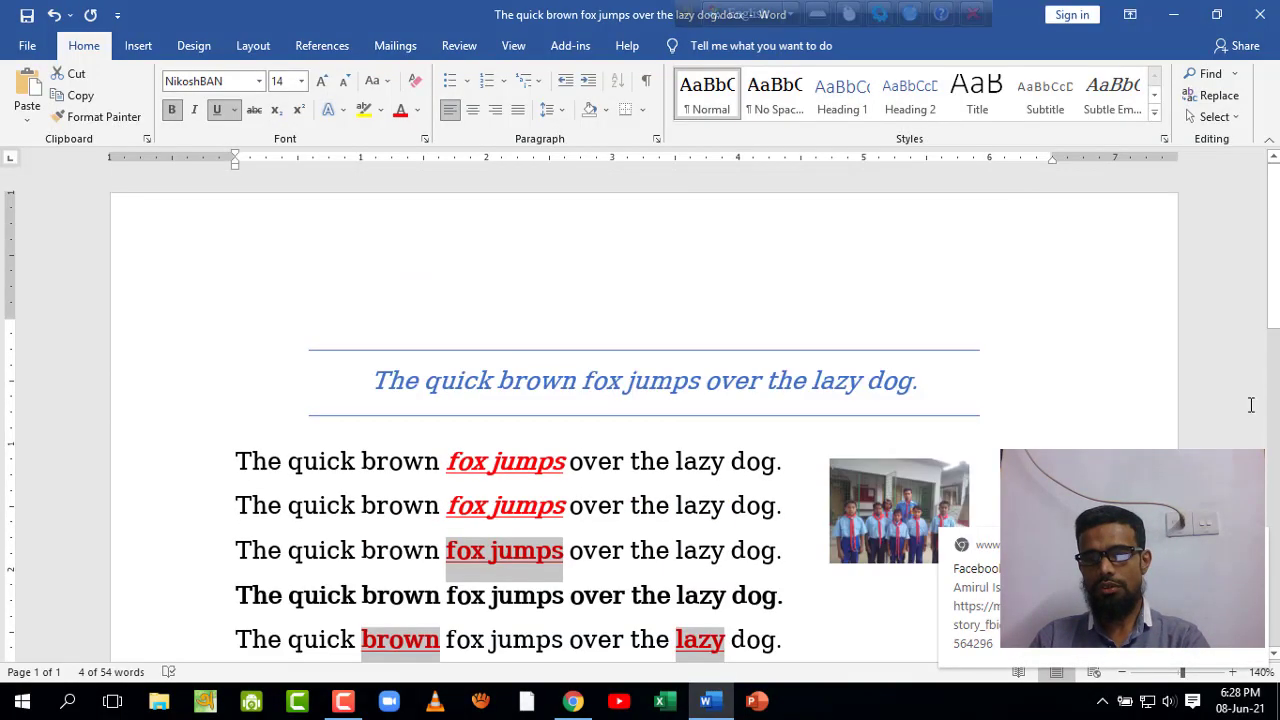
{"action": "left_click", "coordinate": [1238, 118]}
{"action": "left_click", "coordinate": [1103, 348]}
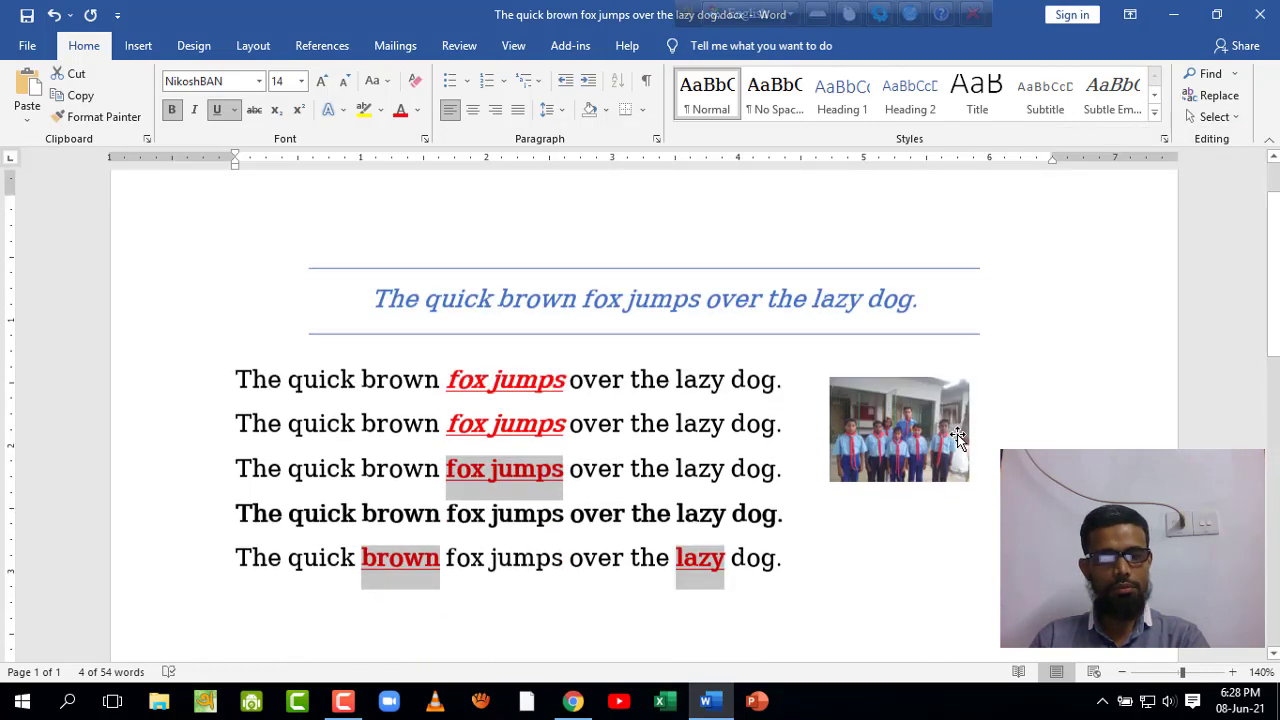
{"action": "scroll", "coordinate": [834, 509], "scroll_direction": "down", "scroll_amount": 2}
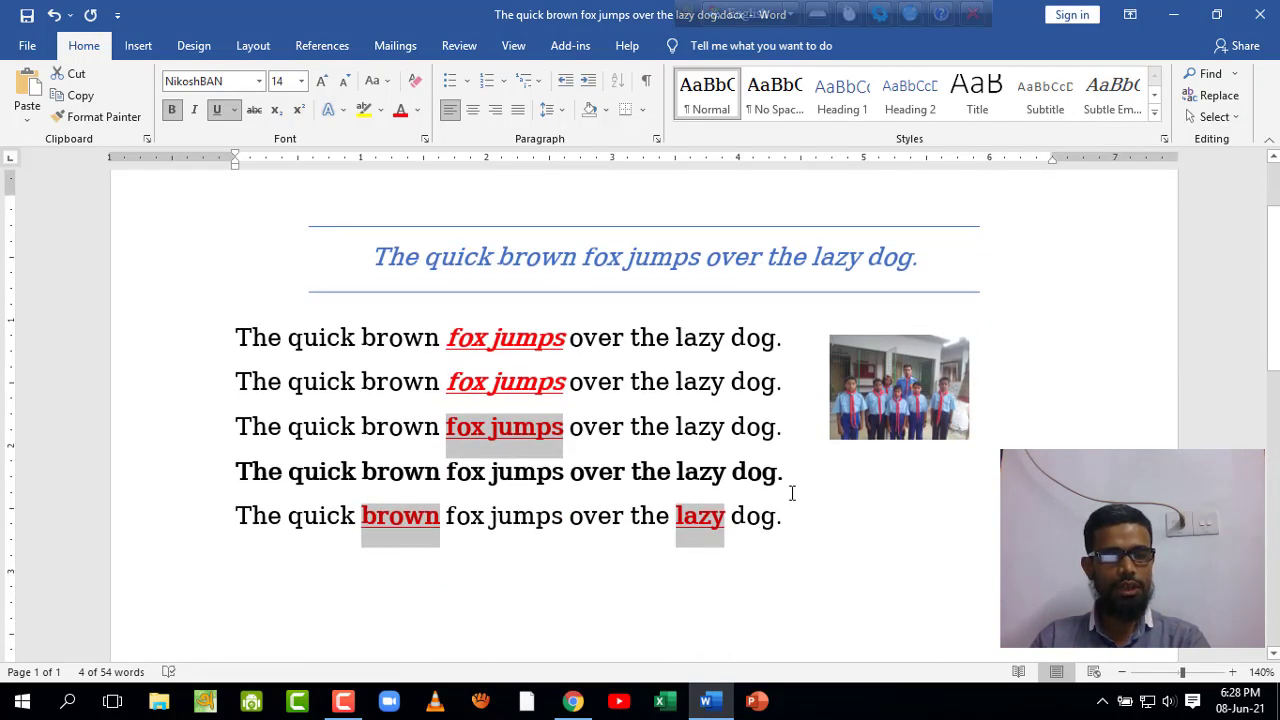